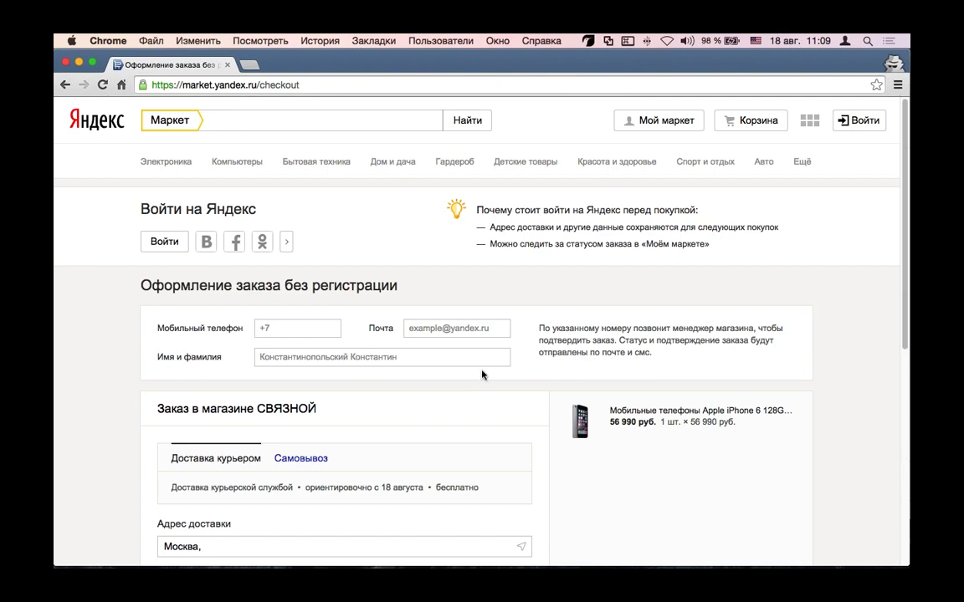
# Step: Examine the Yandex.Market checkout form: the contact fields, the Доставка курьером and Самовывоз delivery options, and the payment methods
pyautogui.scroll(-1, 318, 219)
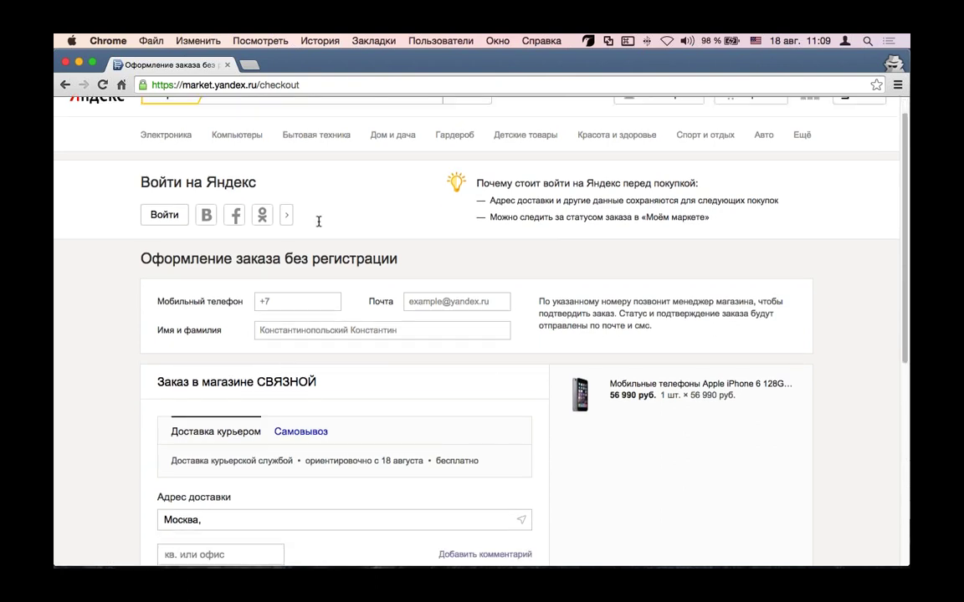
pyautogui.click(295, 304)
pyautogui.scroll(-5, 383, 343)
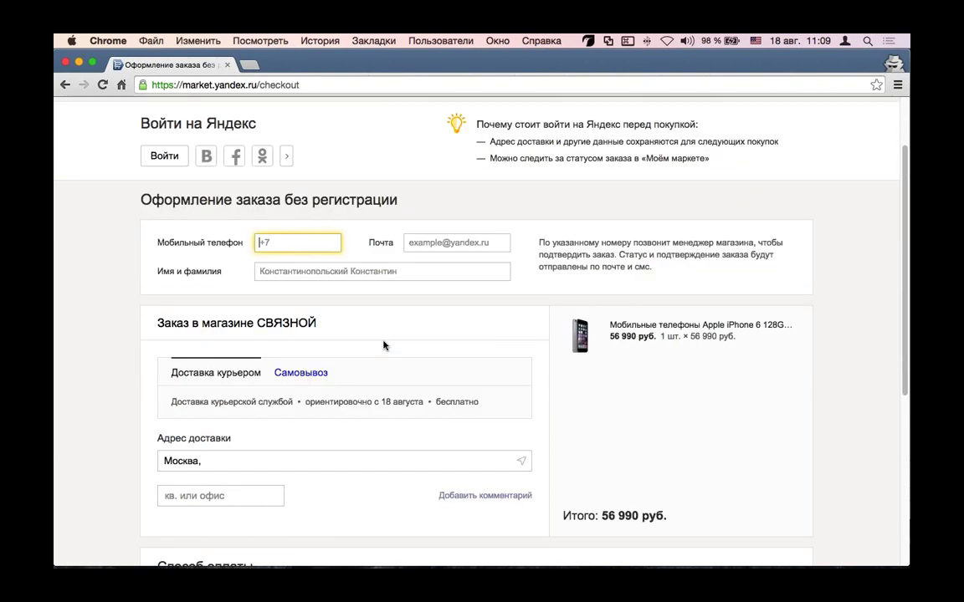
pyautogui.scroll(-1, 383, 341)
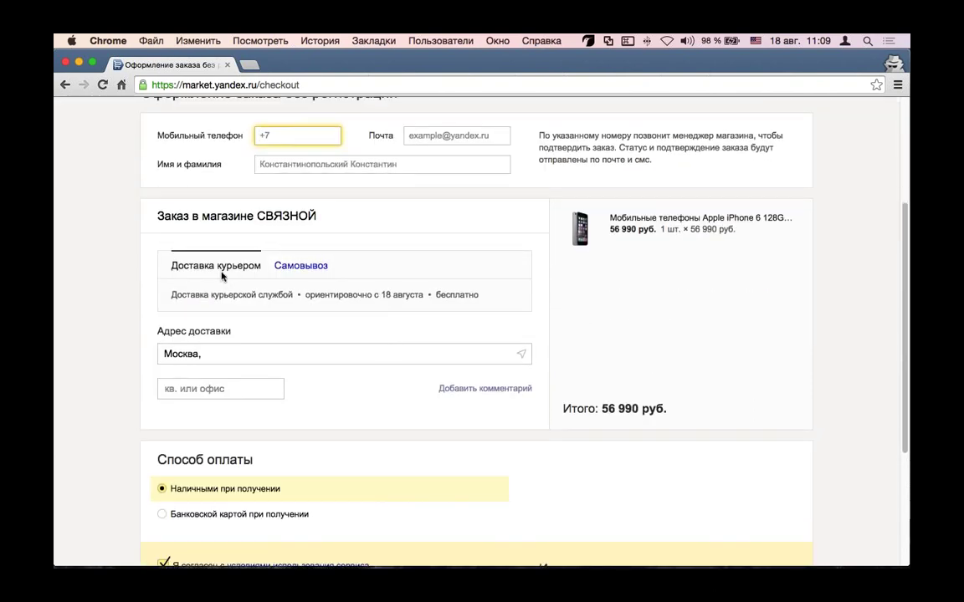
pyautogui.click(295, 266)
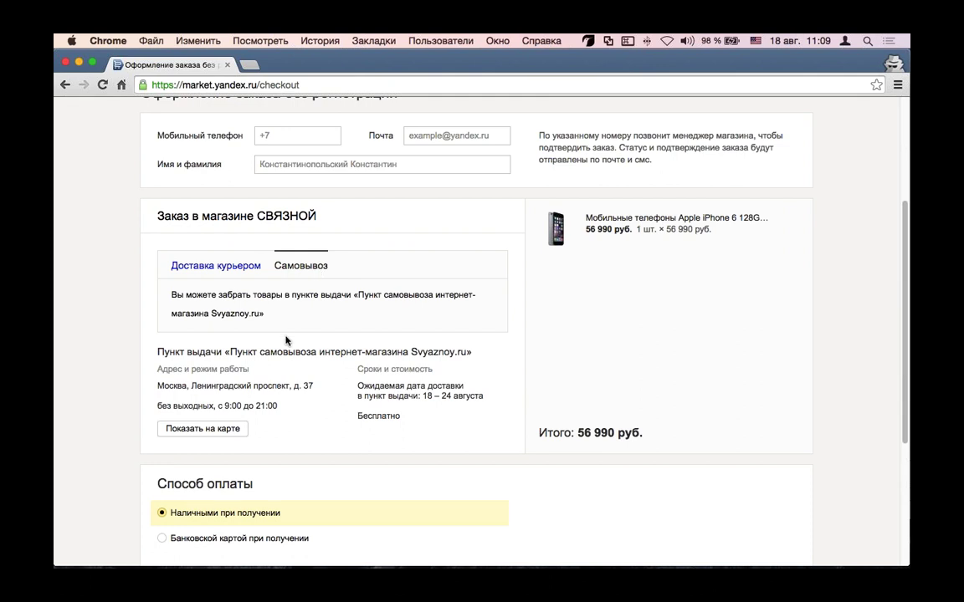
pyautogui.click(229, 267)
pyautogui.scroll(-5, 318, 329)
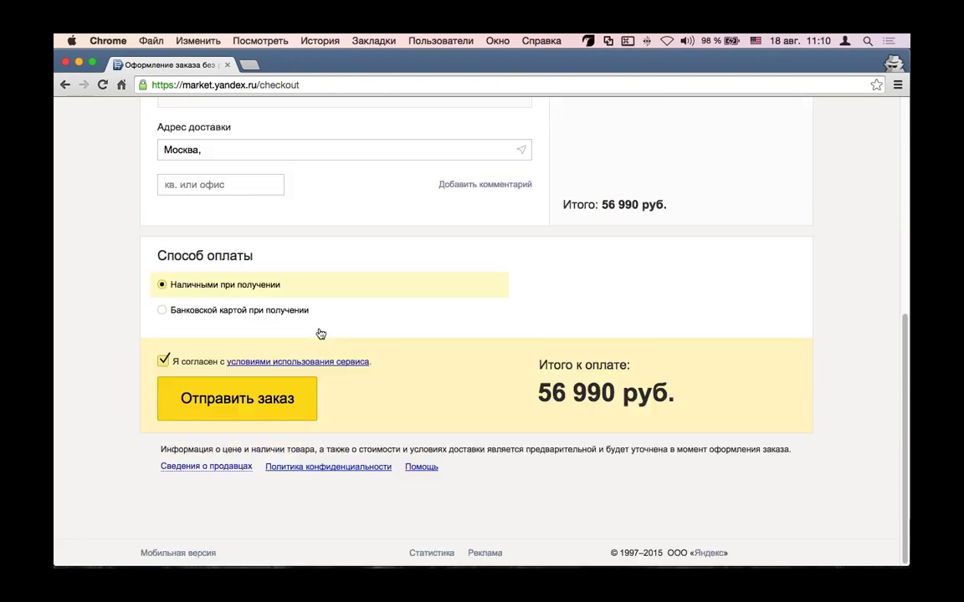
pyautogui.click(268, 415)
# Step: Switch to the browser window with the Интернет-магазин "Одежда" site
pyautogui.moveTo(428, 567)
pyautogui.rightClick(366, 536)
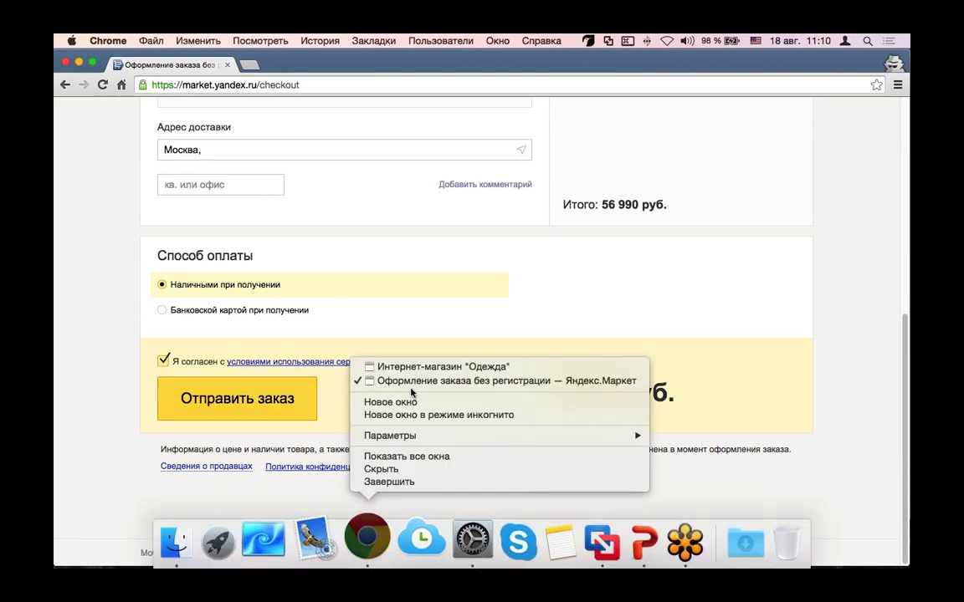
pyautogui.click(407, 369)
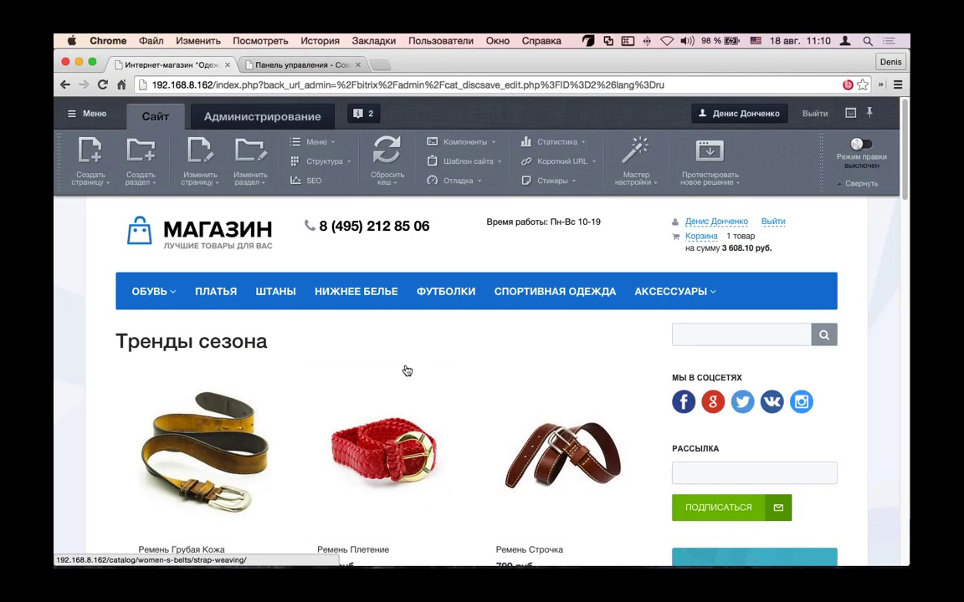
# Step: In the site's control panel, search for "маркет" and open the "Покупка на маркете" settings page
pyautogui.click(299, 65)
pyautogui.click(579, 114)
pyautogui.write('маркет')
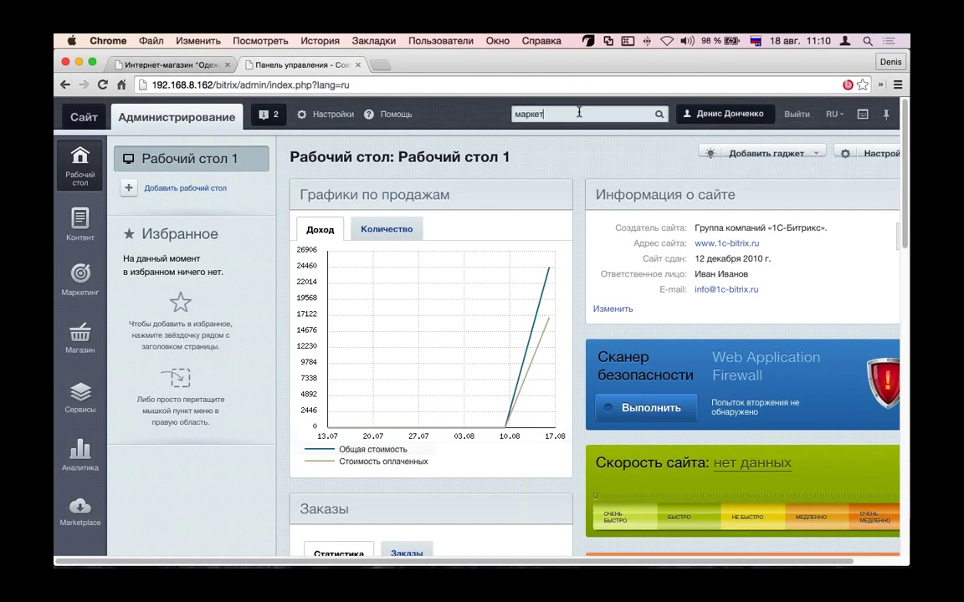
pyautogui.click(633, 152)
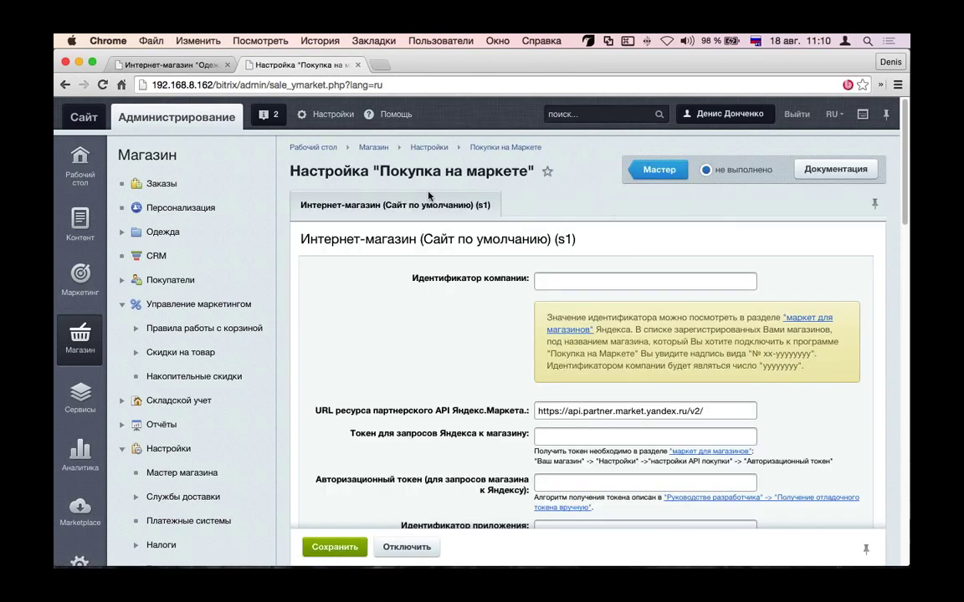
# Step: Collapse the side menu and examine the Yandex.Market connection fields, including the choices for Тип плательщика для заказов
pyautogui.scroll(-1, 470, 228)
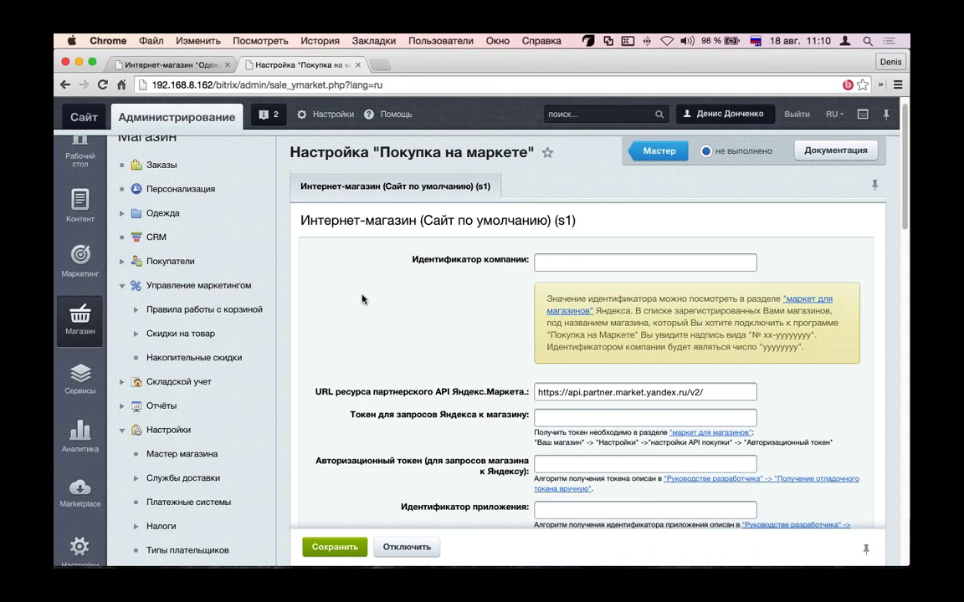
pyautogui.click(275, 337)
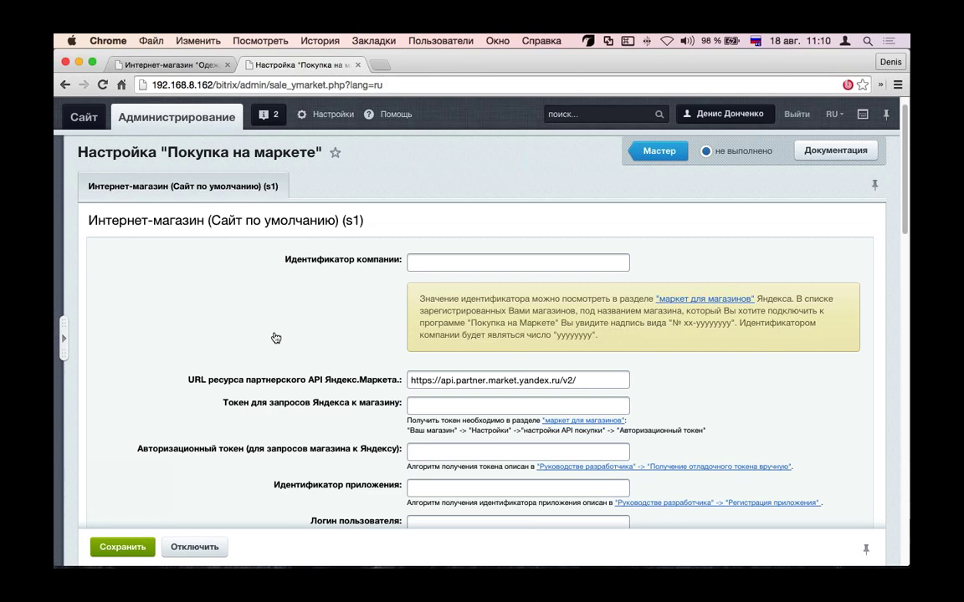
pyautogui.scroll(-1, 358, 393)
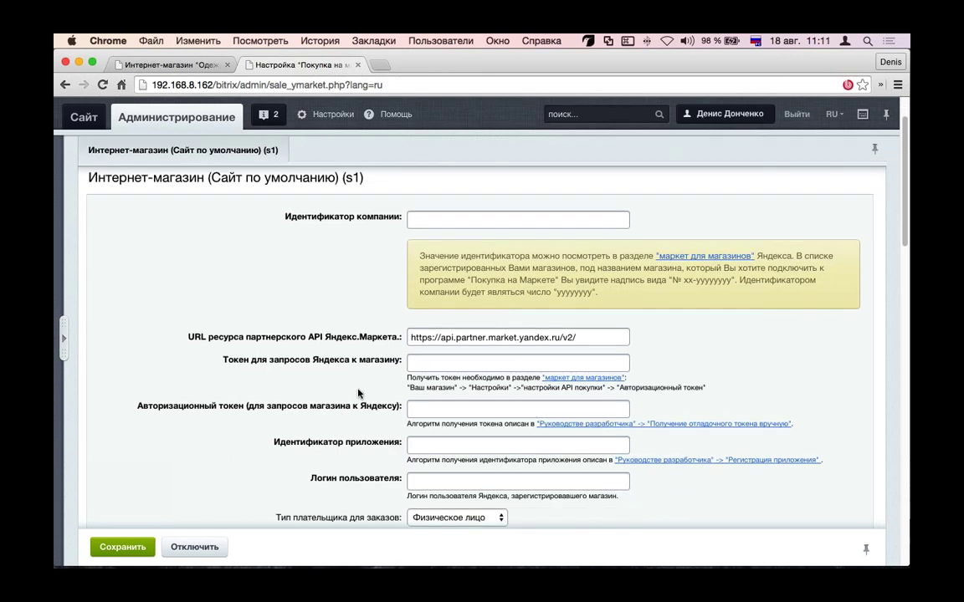
pyautogui.scroll(-1, 359, 389)
pyautogui.scroll(-1, 362, 384)
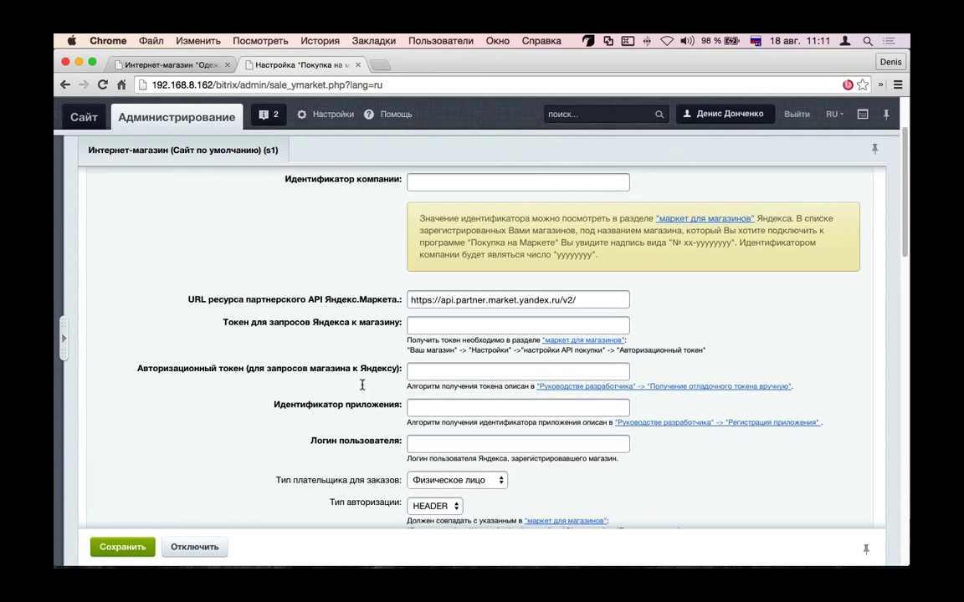
pyautogui.scroll(-1, 363, 386)
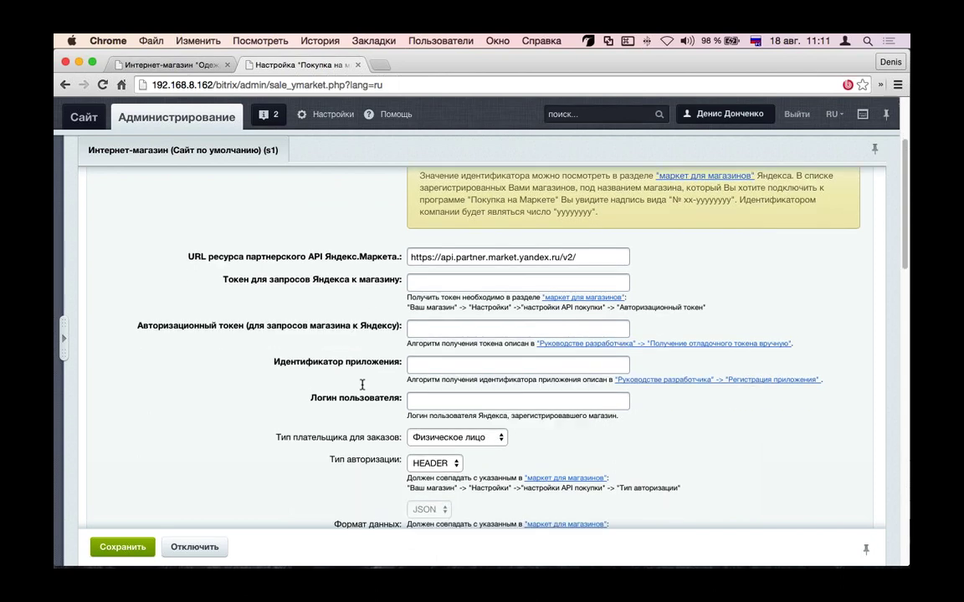
pyautogui.scroll(-1, 362, 389)
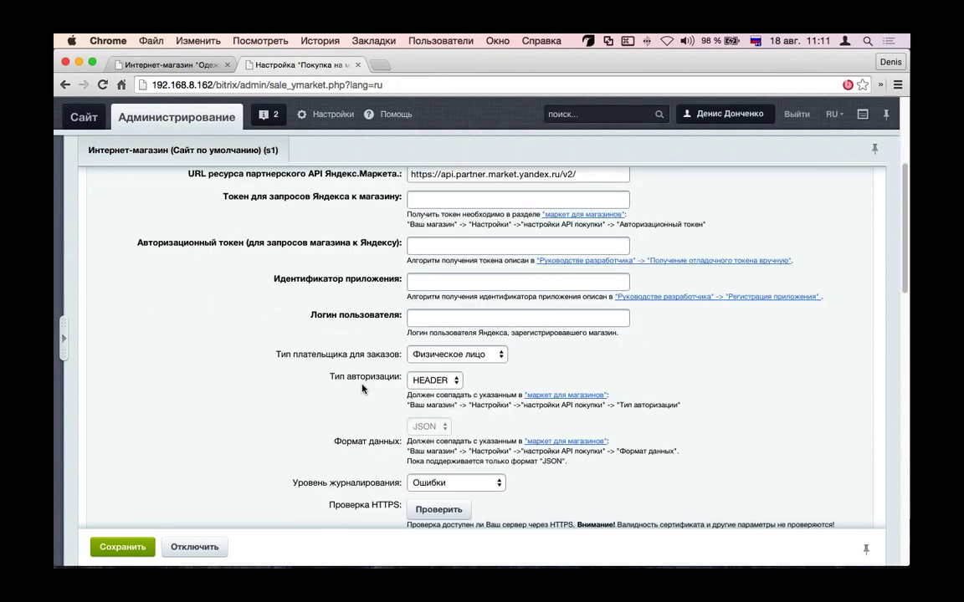
pyautogui.scroll(-1, 362, 389)
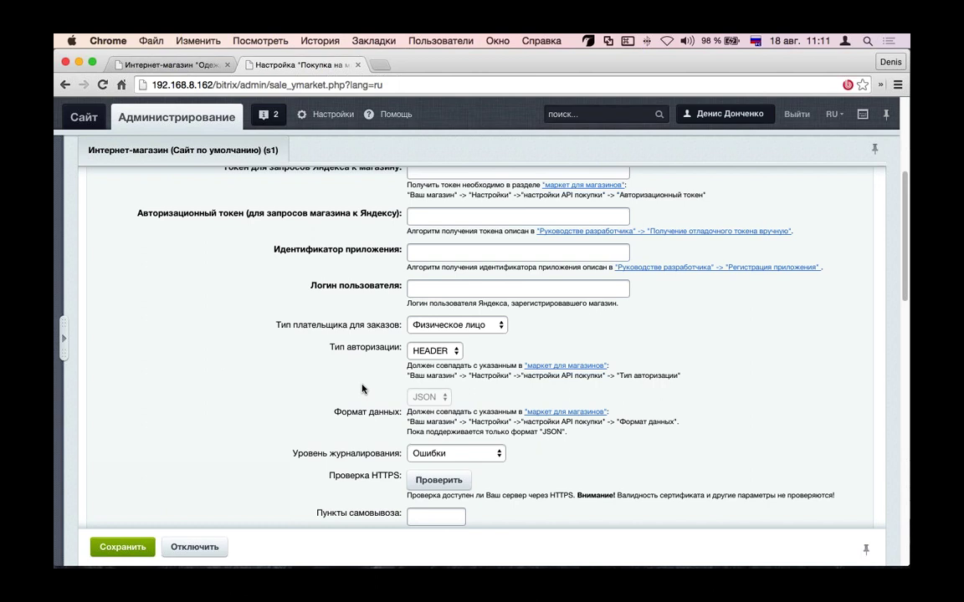
pyautogui.scroll(-3, 363, 388)
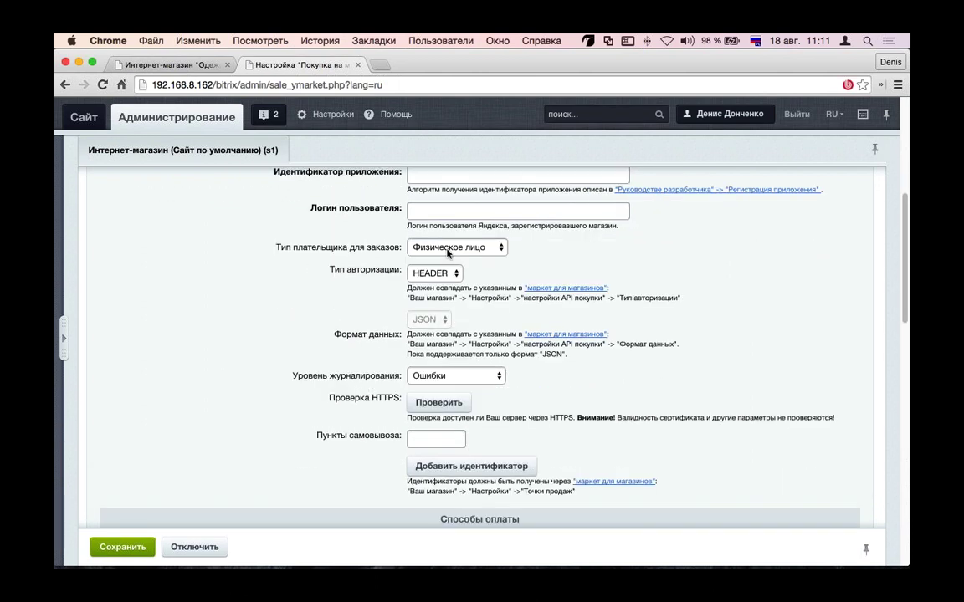
pyautogui.click(414, 247)
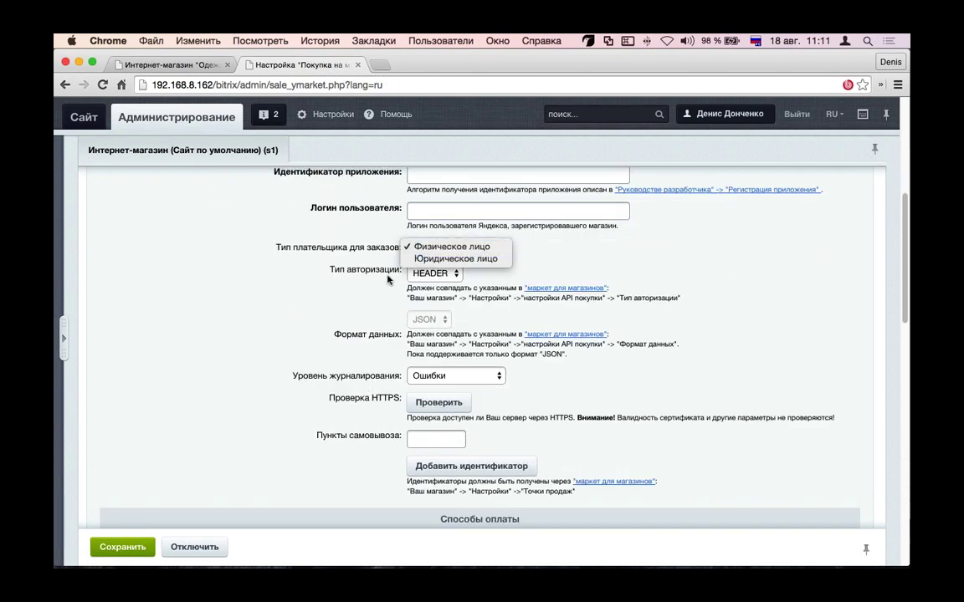
pyautogui.click(339, 289)
# Step: Examine the Способы оплаты section and the choices for Предоплата через Яндекс and Предоплата напрямую магазину
pyautogui.scroll(-5, 339, 289)
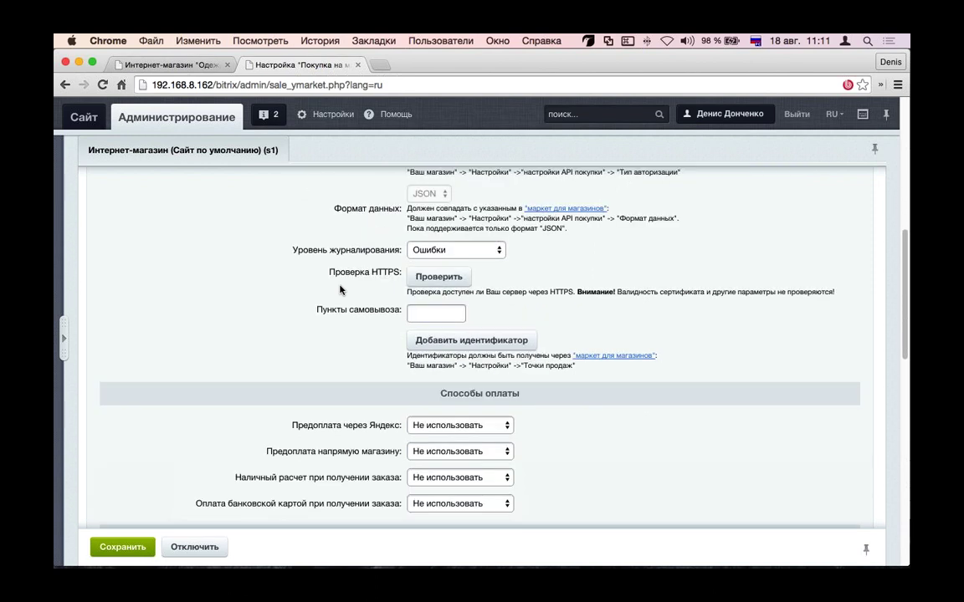
pyautogui.scroll(-2, 325, 331)
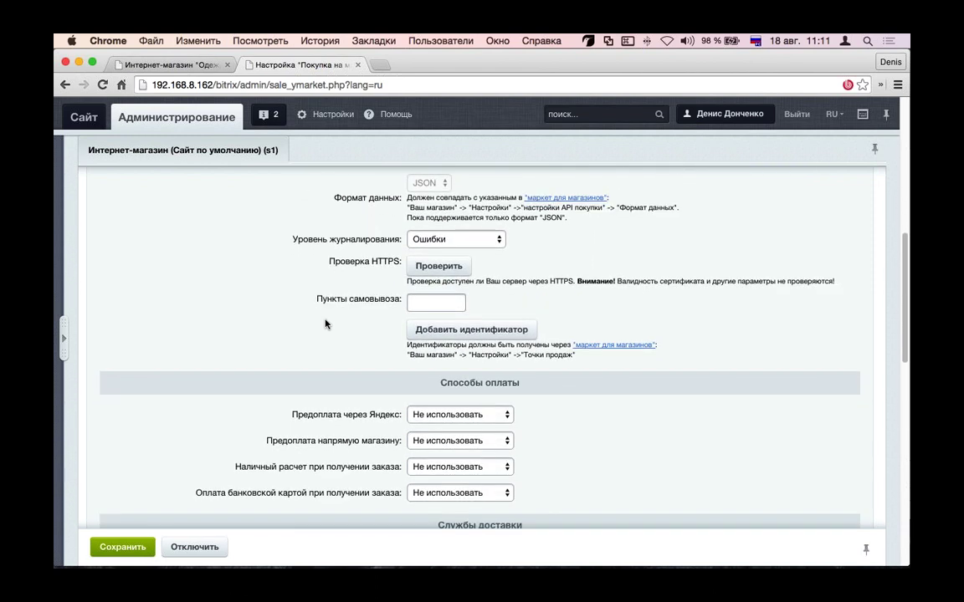
pyautogui.scroll(-1, 321, 338)
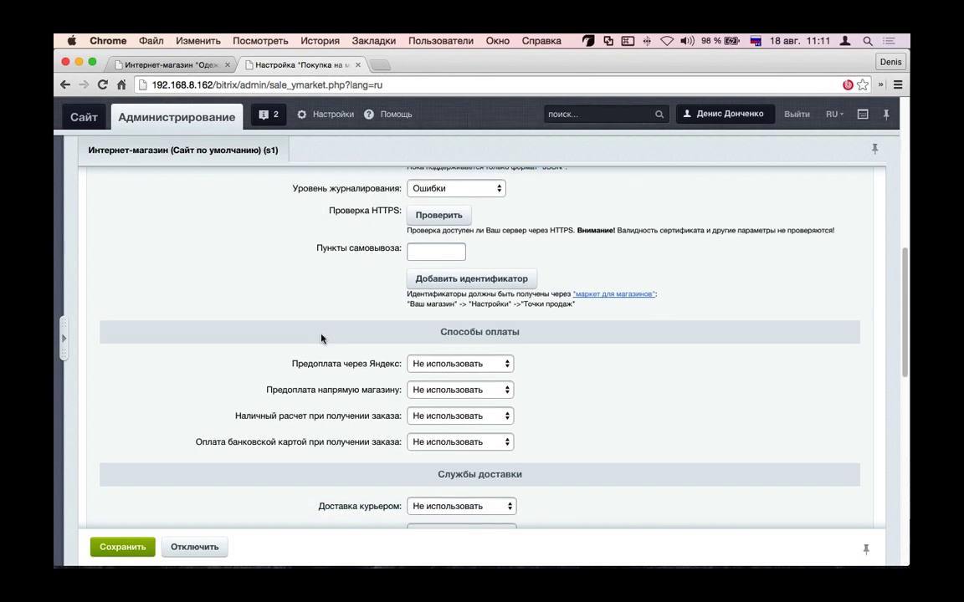
pyautogui.scroll(-4, 321, 338)
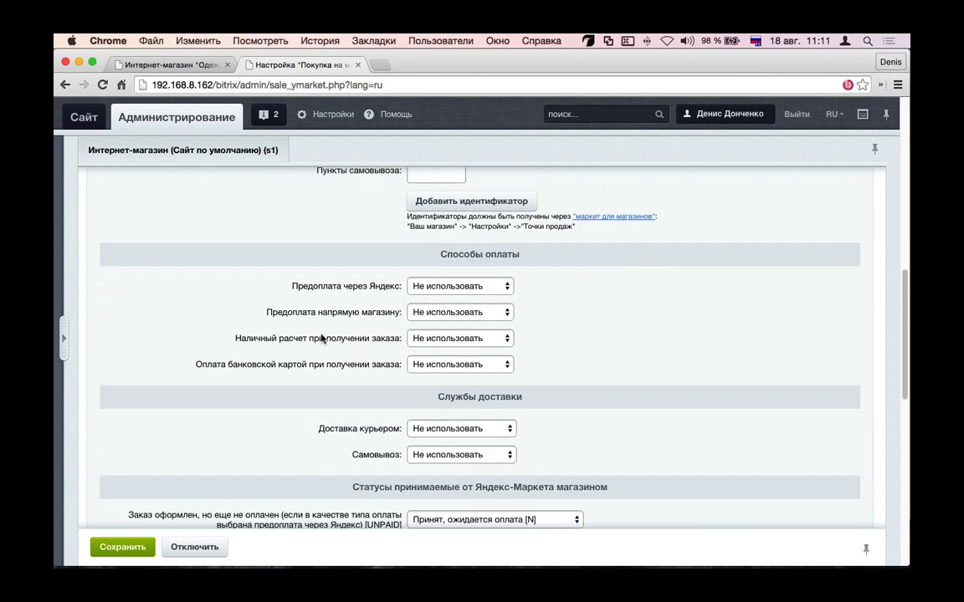
pyautogui.click(460, 286)
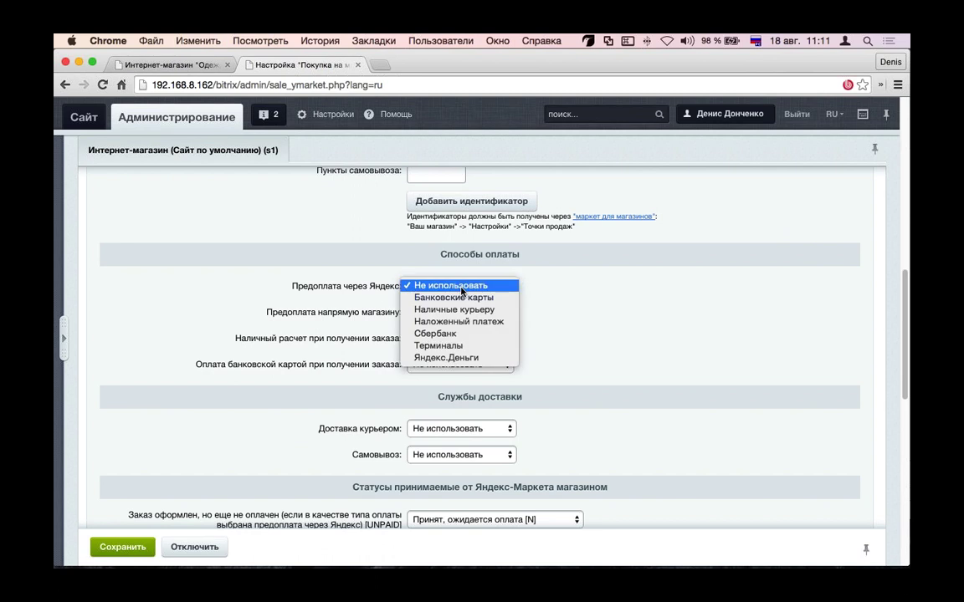
pyautogui.click(574, 318)
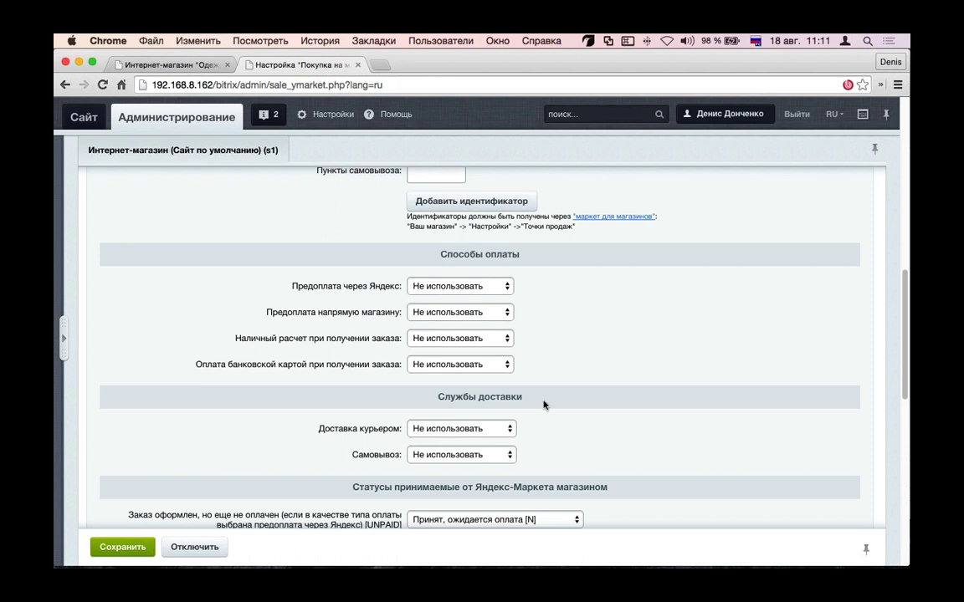
pyautogui.scroll(-2, 544, 404)
pyautogui.click(460, 272)
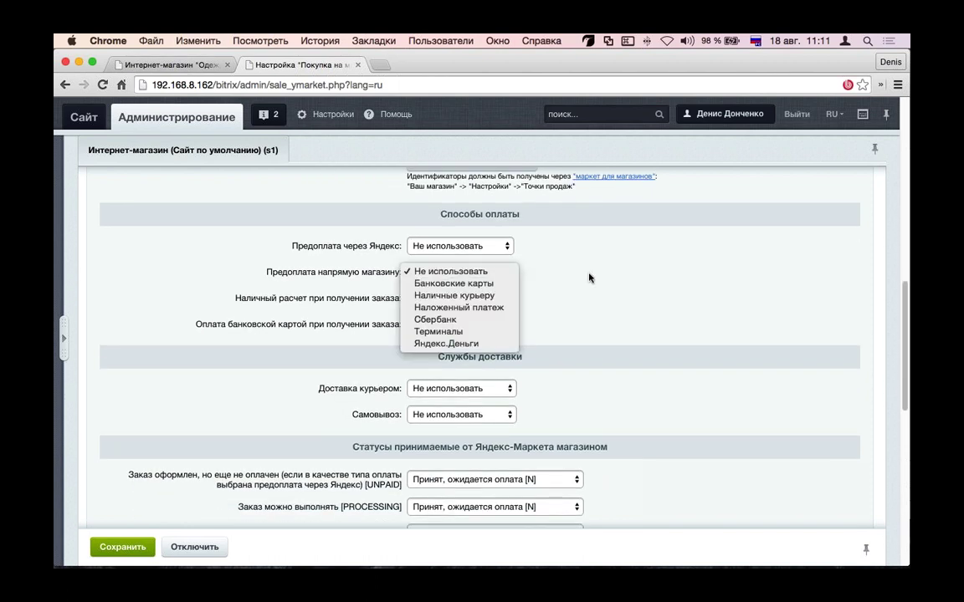
pyautogui.click(589, 279)
# Step: View the choices for Доставка курьером and Самовывоз under Службы доставки
pyautogui.scroll(-4, 589, 283)
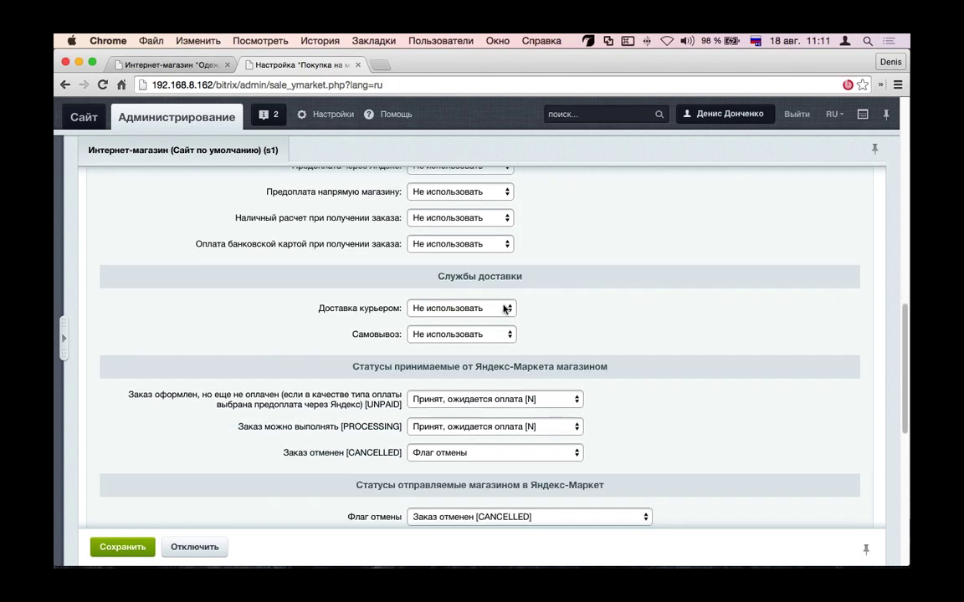
pyautogui.click(505, 308)
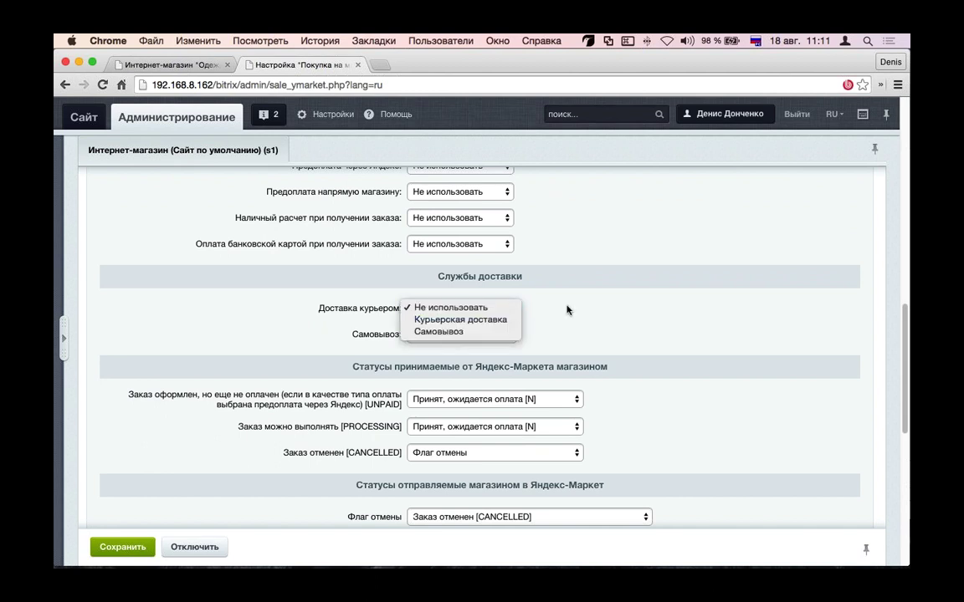
pyautogui.click(502, 334)
pyautogui.click(536, 321)
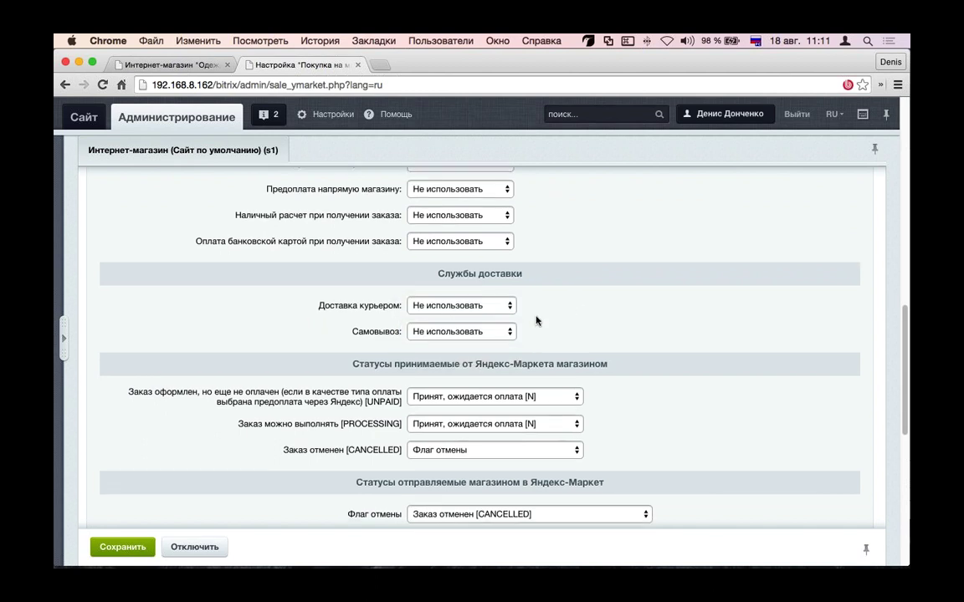
# Step: Review the statuses the store accepts from Yandex.Market and view the choices for the UNPAID order status
pyautogui.scroll(-2, 537, 320)
pyautogui.scroll(-3, 536, 321)
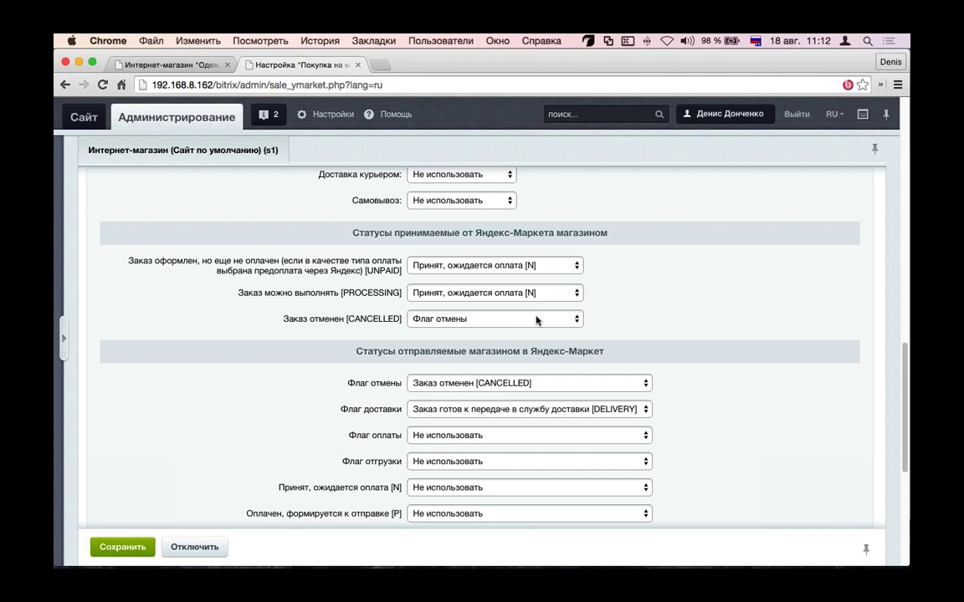
pyautogui.click(545, 263)
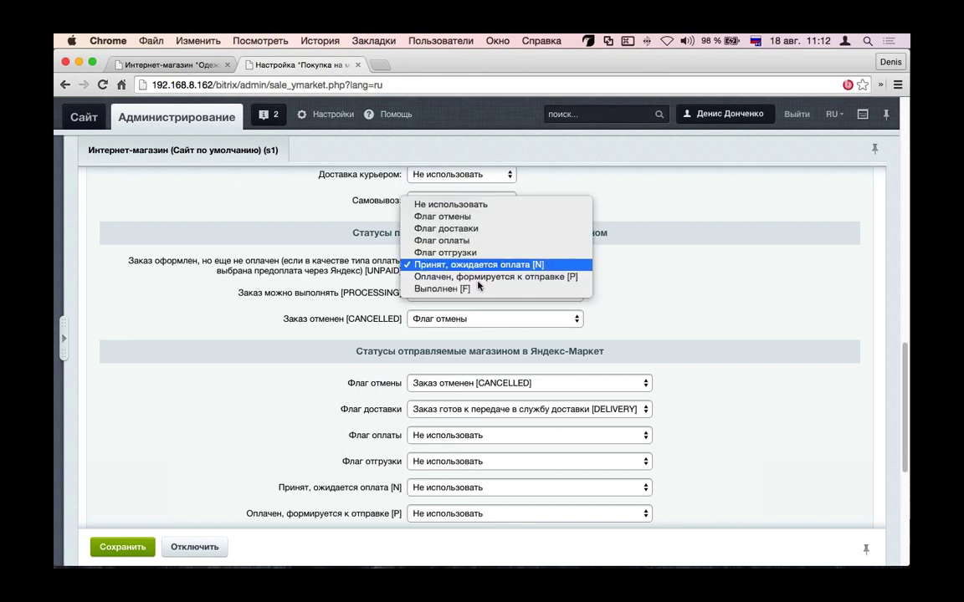
pyautogui.click(316, 244)
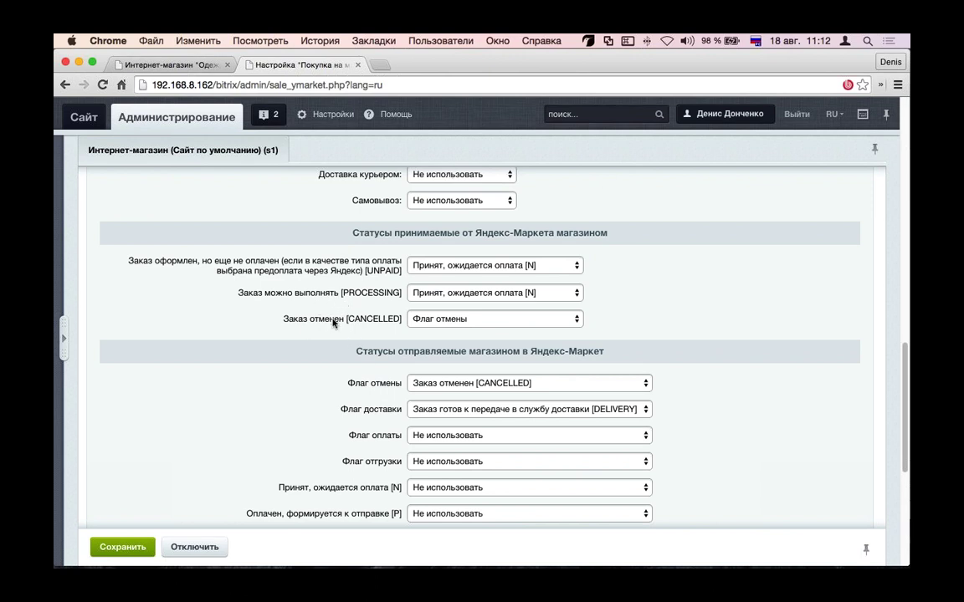
# Step: Review the statuses the store sends to Yandex.Market and the order property mapping under Настройка соответствия свойств заказа
pyautogui.scroll(-2, 333, 319)
pyautogui.scroll(-2, 332, 325)
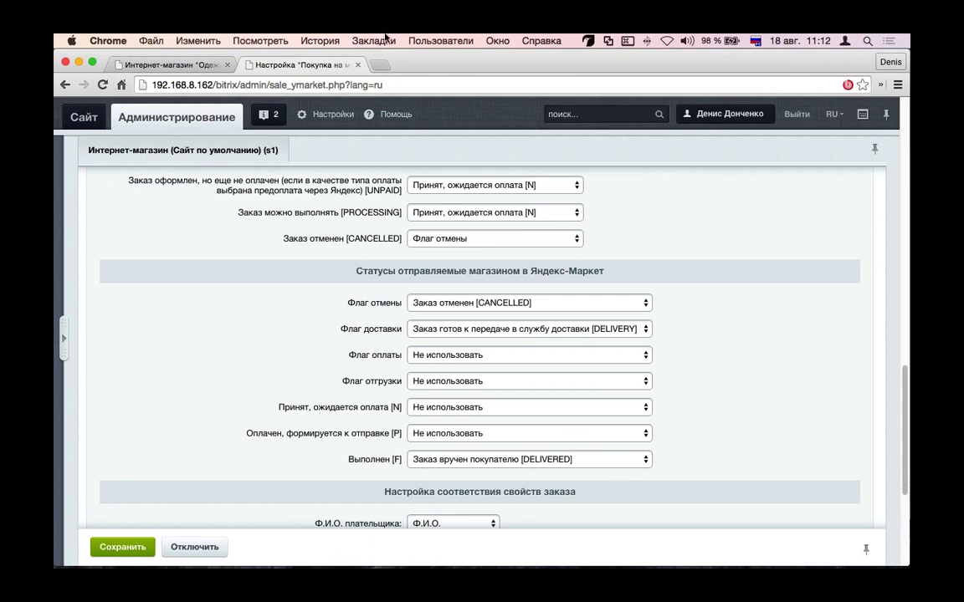
pyautogui.moveTo(377, 561)
pyautogui.scroll(-3, 393, 335)
pyautogui.scroll(-4, 393, 335)
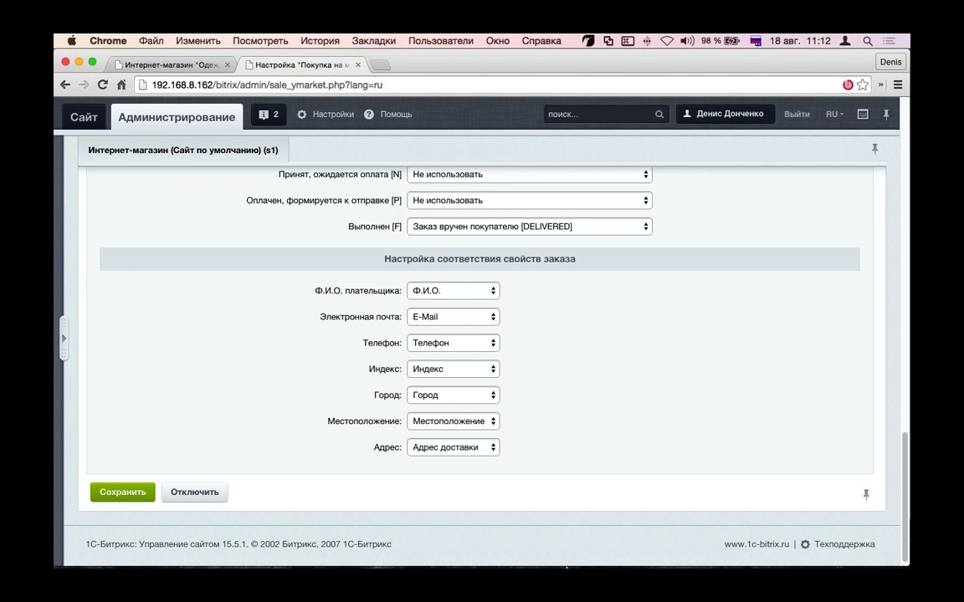
pyautogui.moveTo(608, 552)
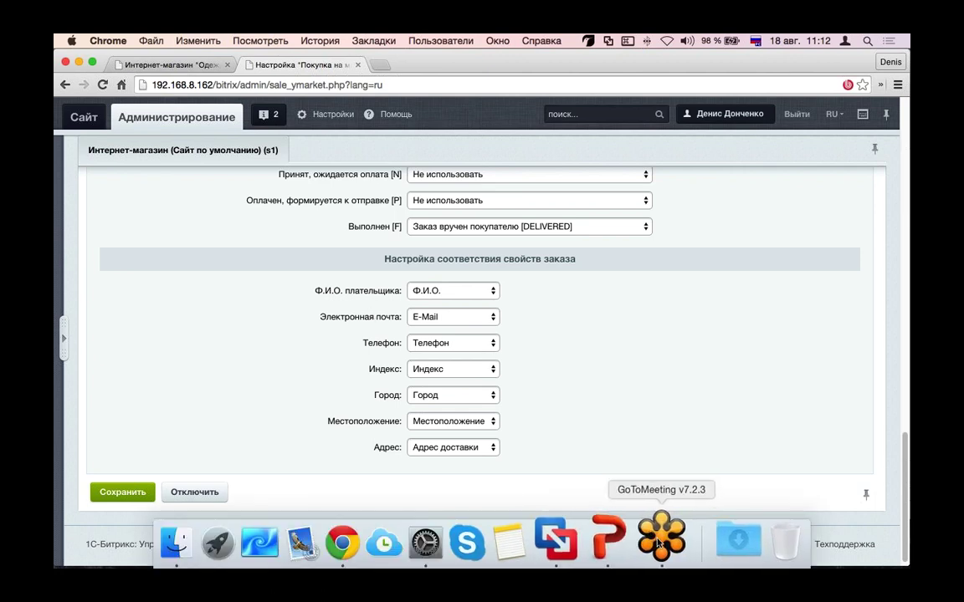
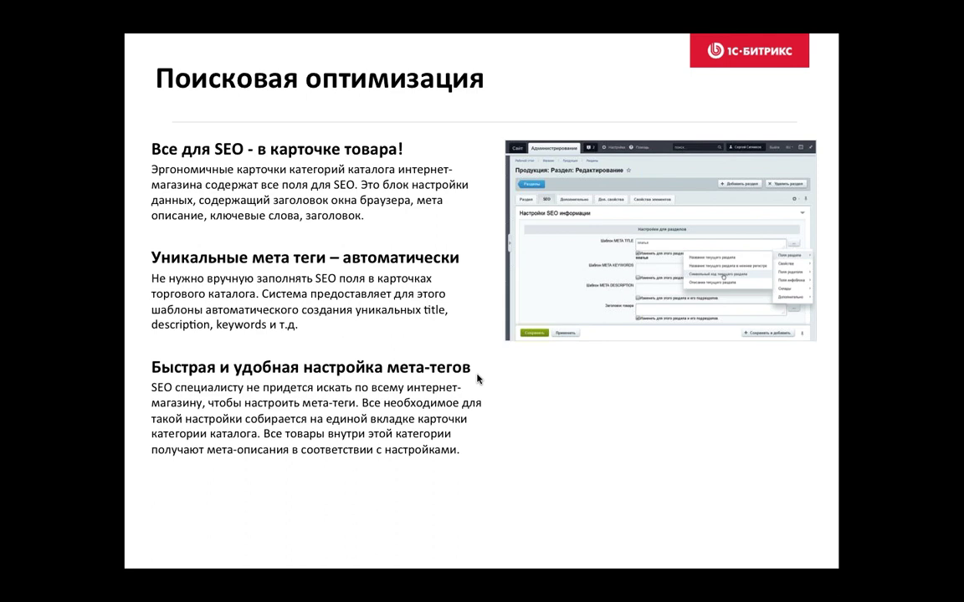
# Step: Leave the Yandex.Market settings and open the section list of the Одежда catalog under Контент
pyautogui.click(488, 382)
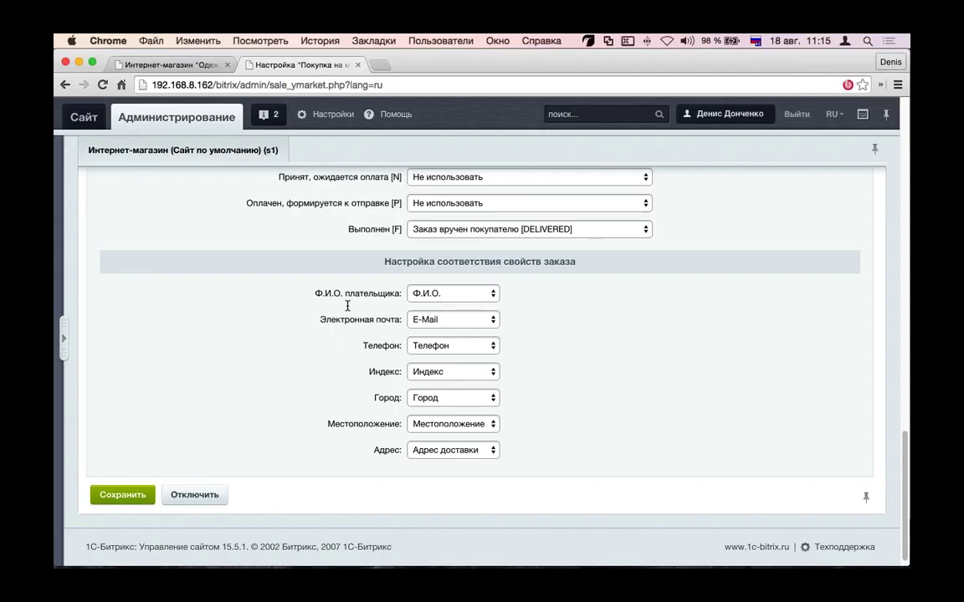
pyautogui.scroll(15, 347, 306)
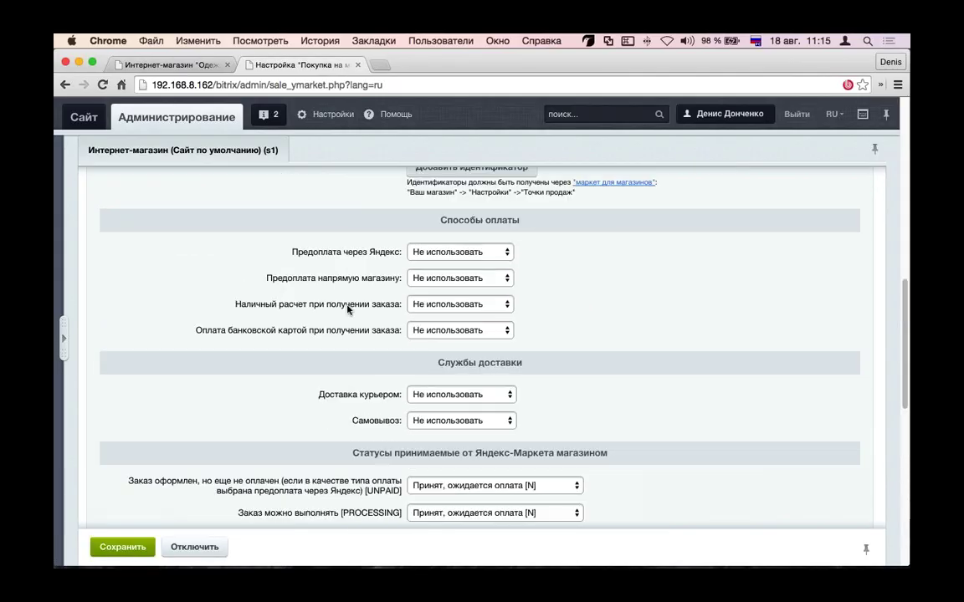
pyautogui.scroll(5, 347, 308)
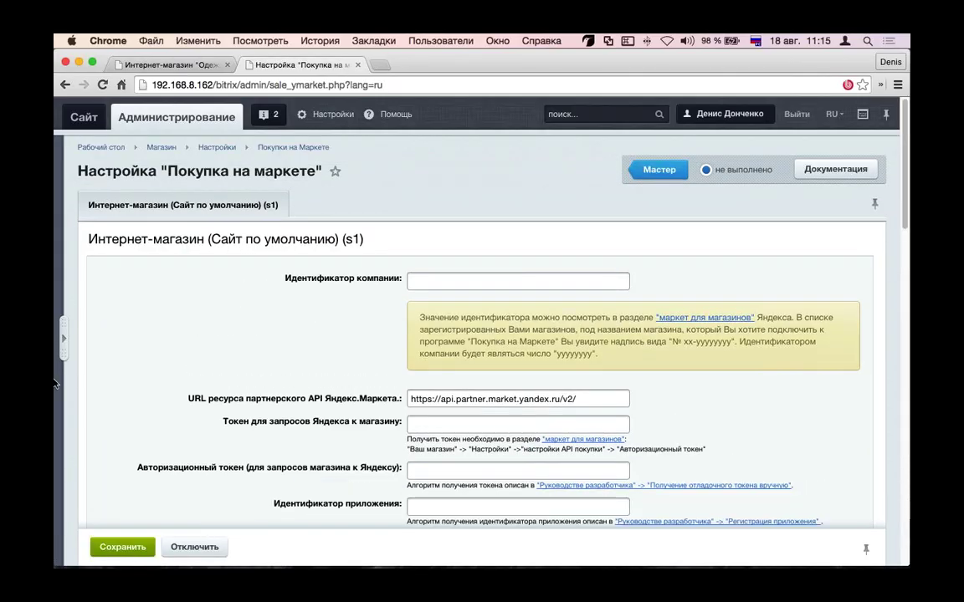
pyautogui.click(67, 337)
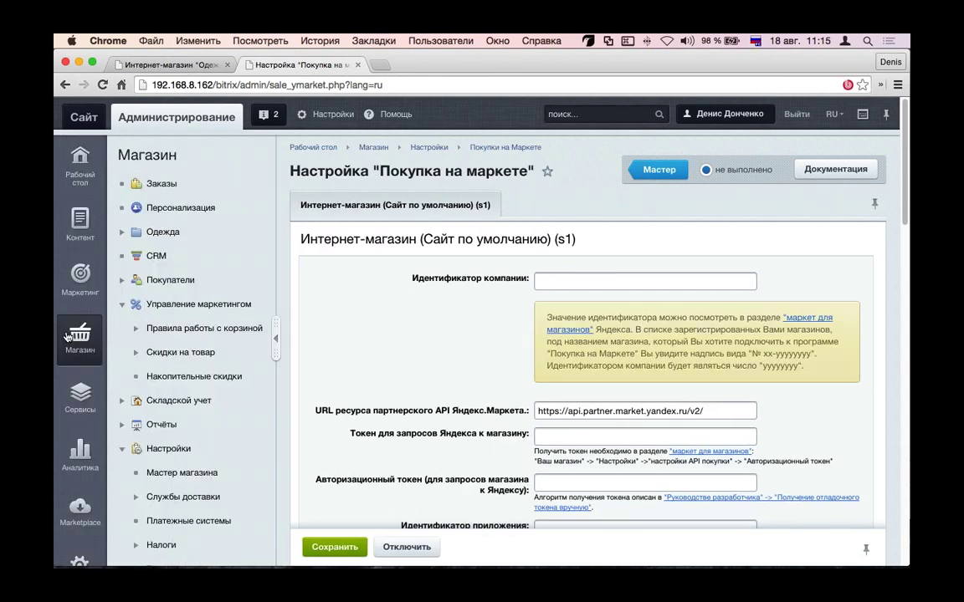
pyautogui.scroll(-1, 67, 336)
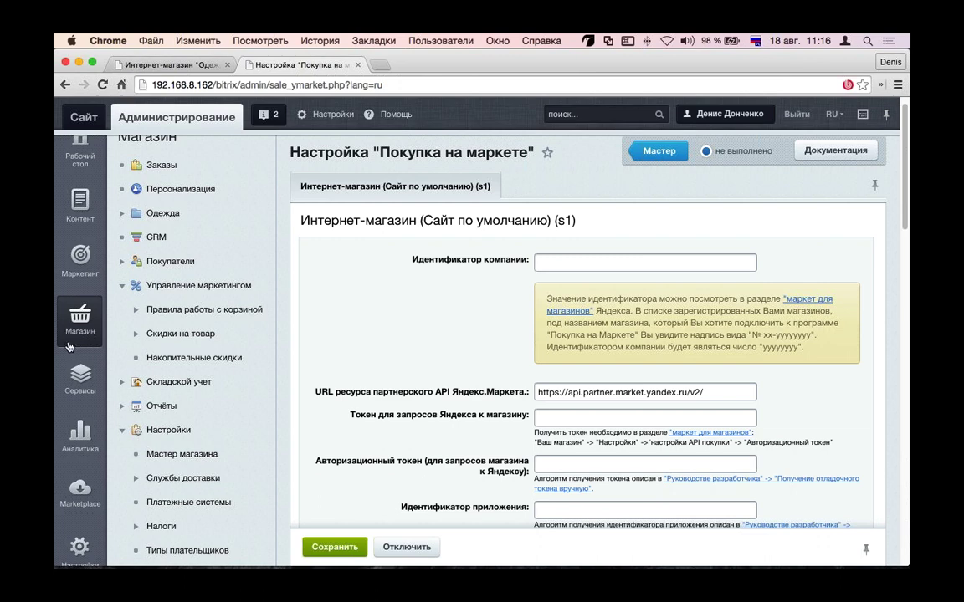
pyautogui.scroll(1, 65, 250)
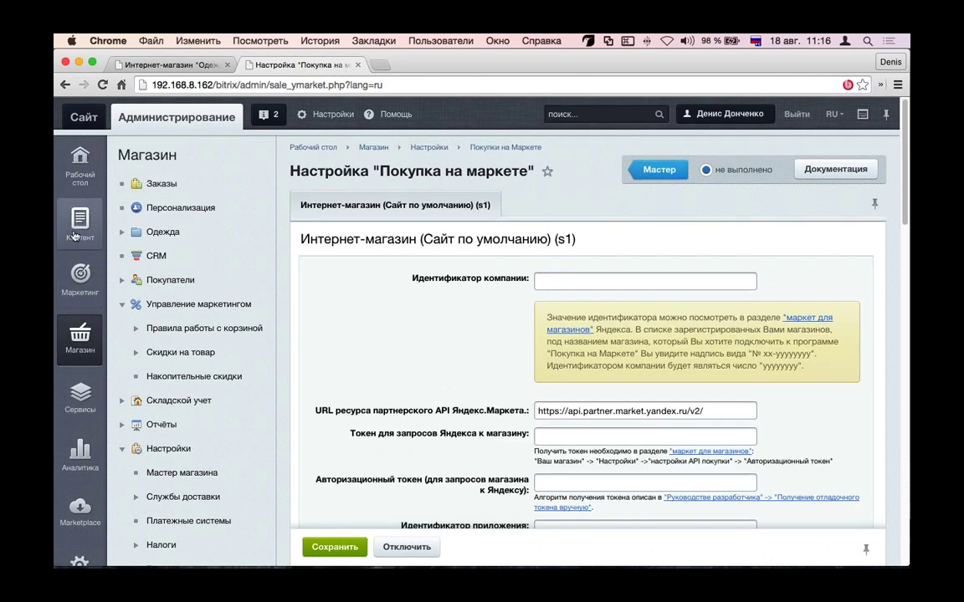
pyautogui.click(75, 236)
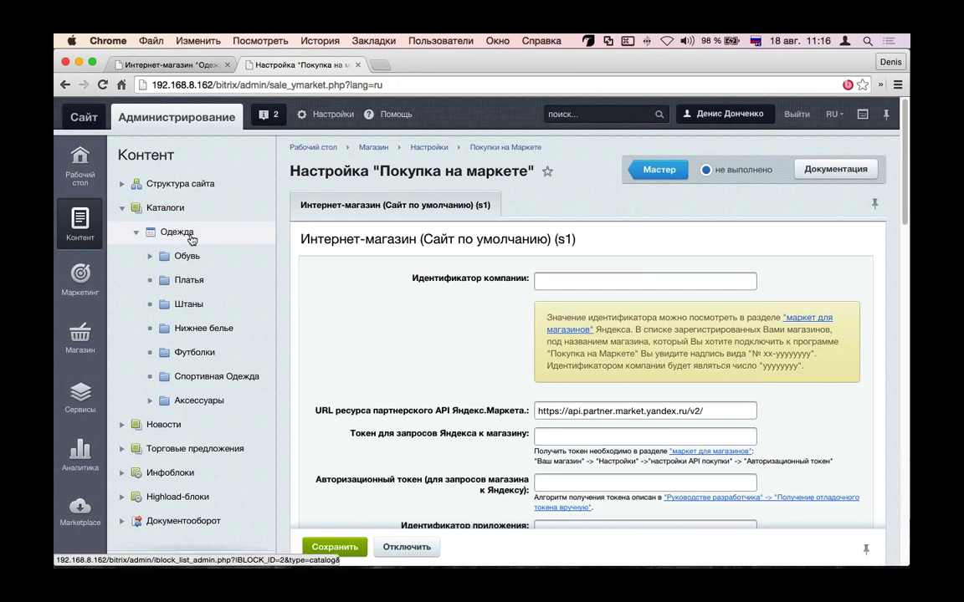
pyautogui.click(184, 258)
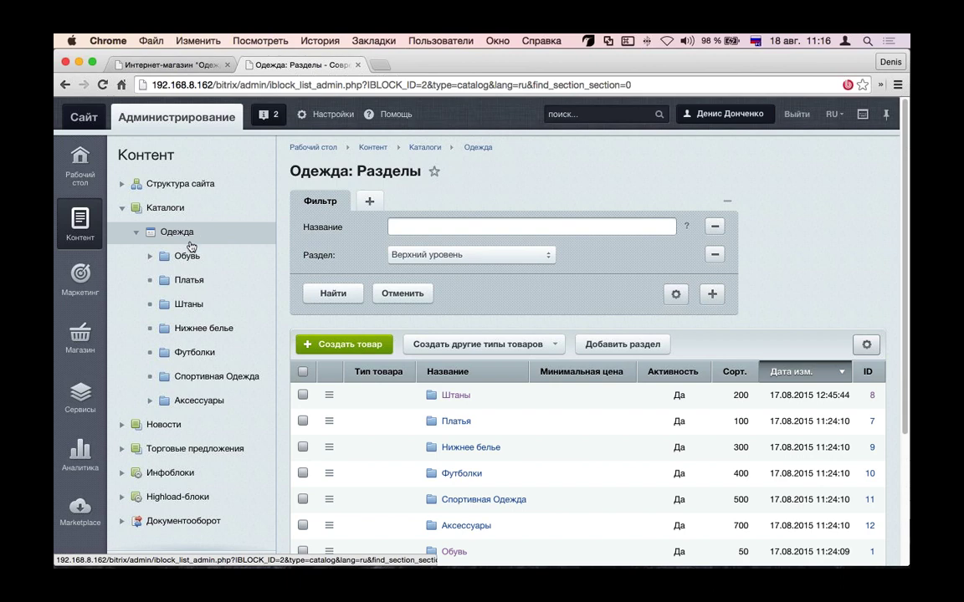
# Step: Open the Платья section of the Одежда catalog for editing
pyautogui.scroll(-1, 399, 416)
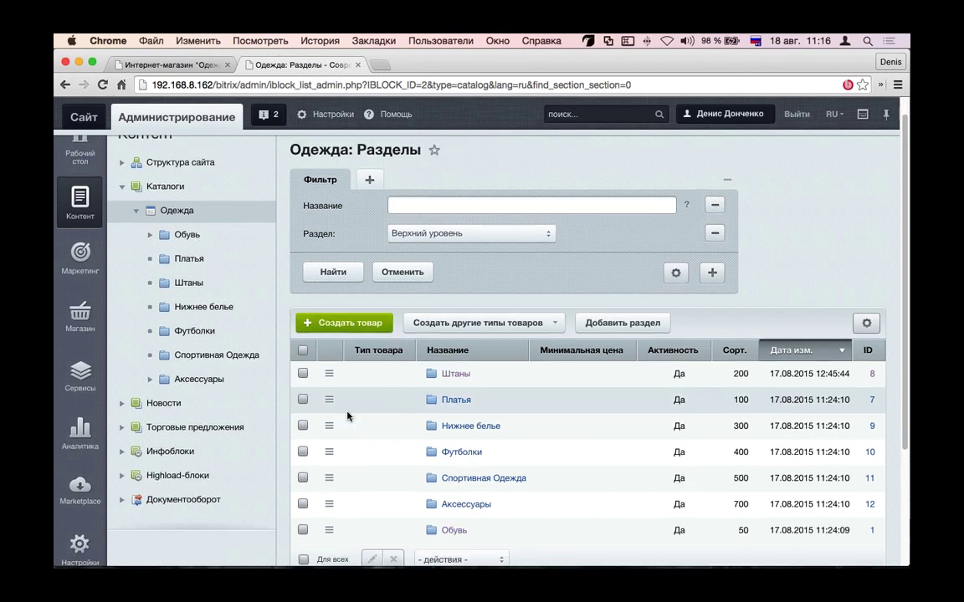
pyautogui.scroll(-1, 348, 416)
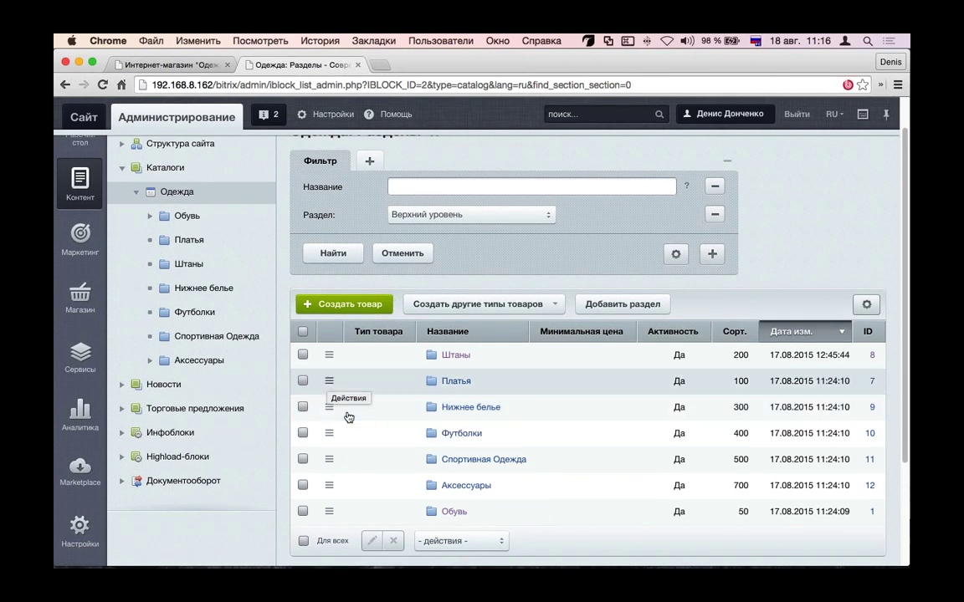
pyautogui.click(328, 381)
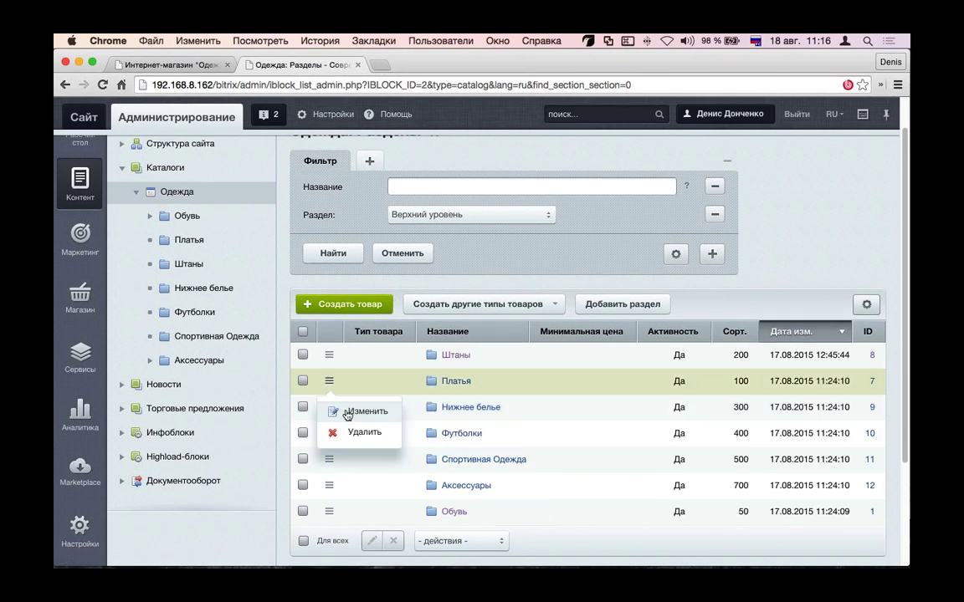
pyautogui.click(347, 415)
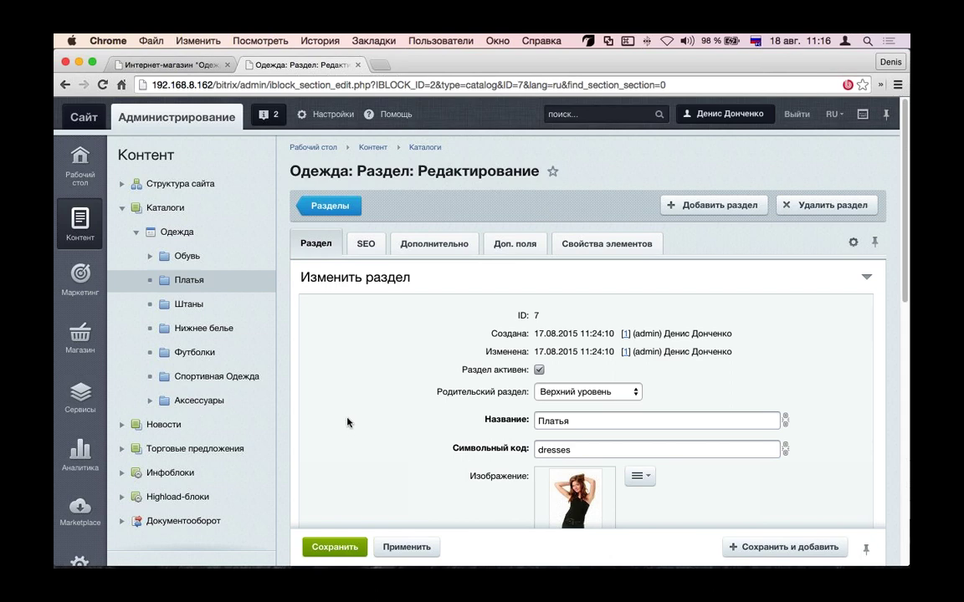
# Step: View the Платья category on the storefront and open the product page of Платье Модница на Прогулке
pyautogui.click(146, 65)
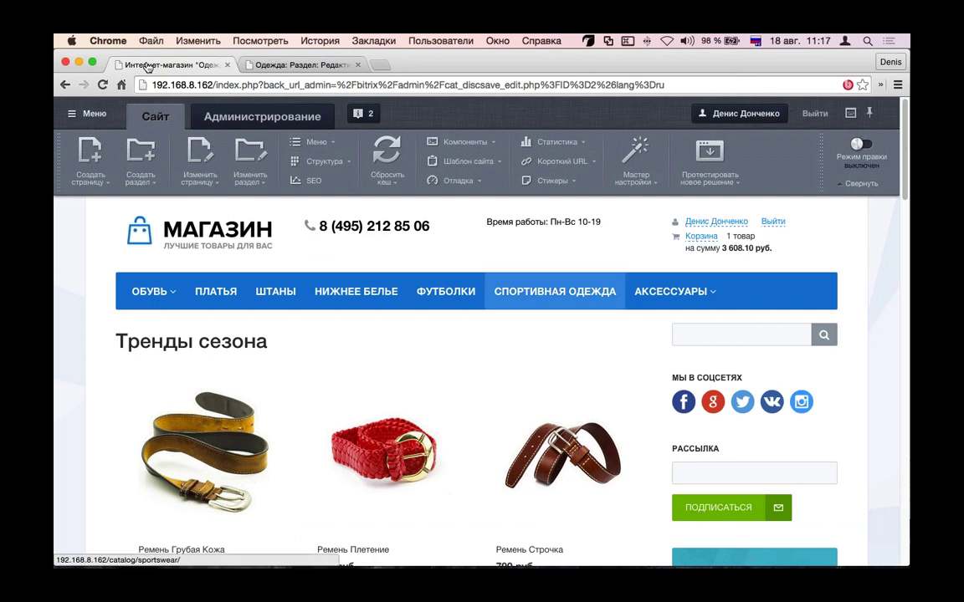
pyautogui.click(227, 237)
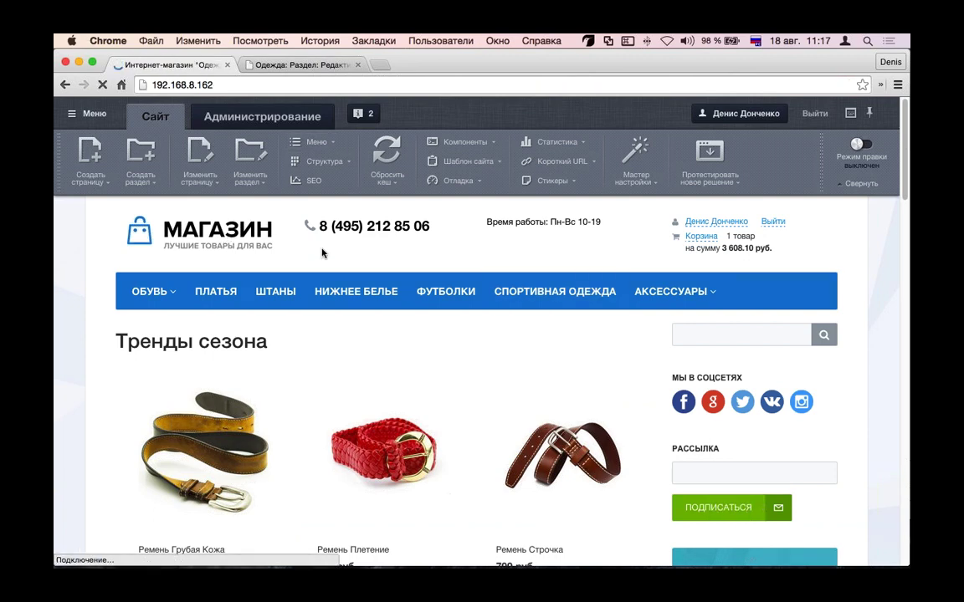
pyautogui.click(217, 294)
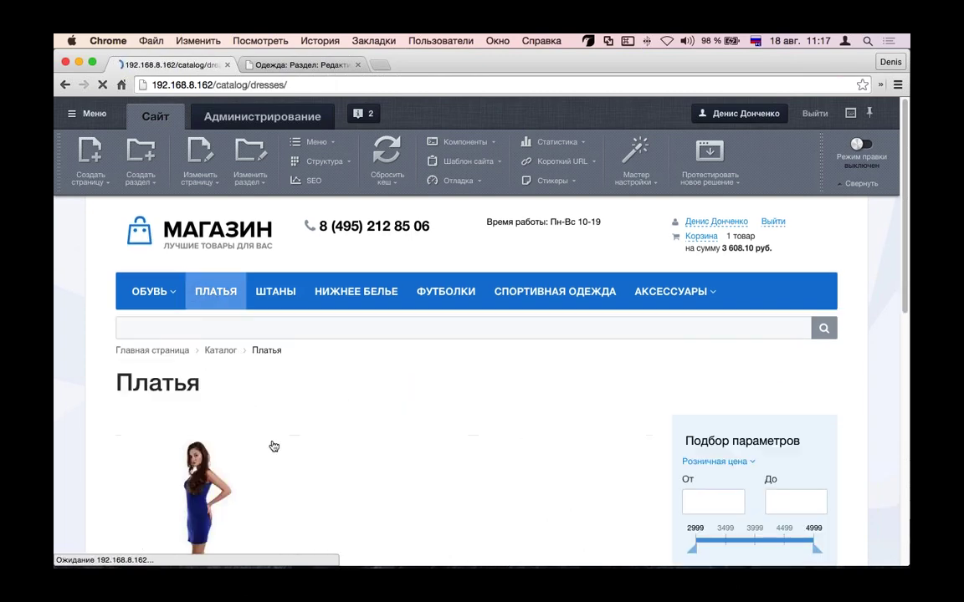
pyautogui.scroll(-2, 252, 399)
pyautogui.scroll(2, 253, 400)
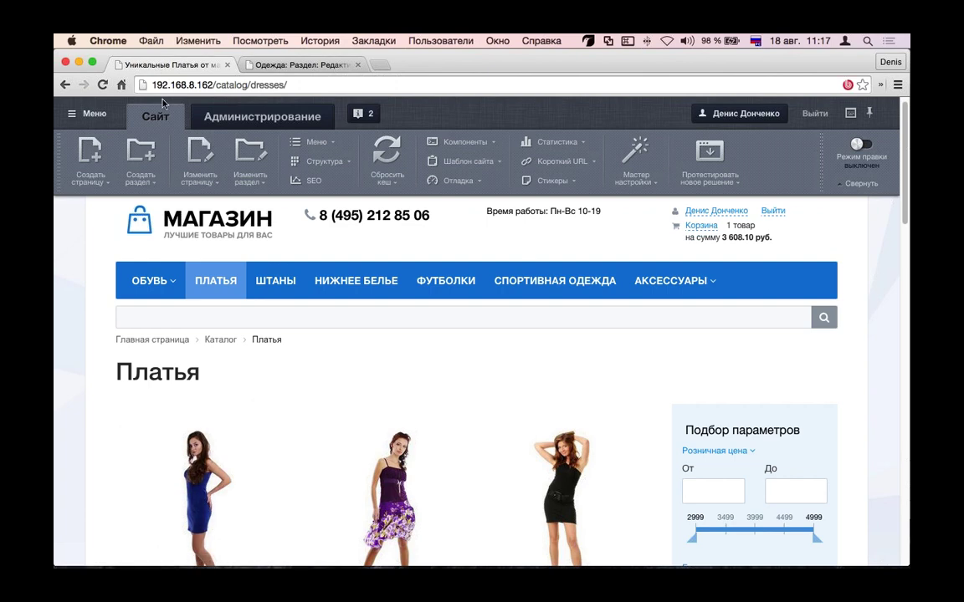
pyautogui.scroll(-4, 224, 403)
pyautogui.click(224, 402)
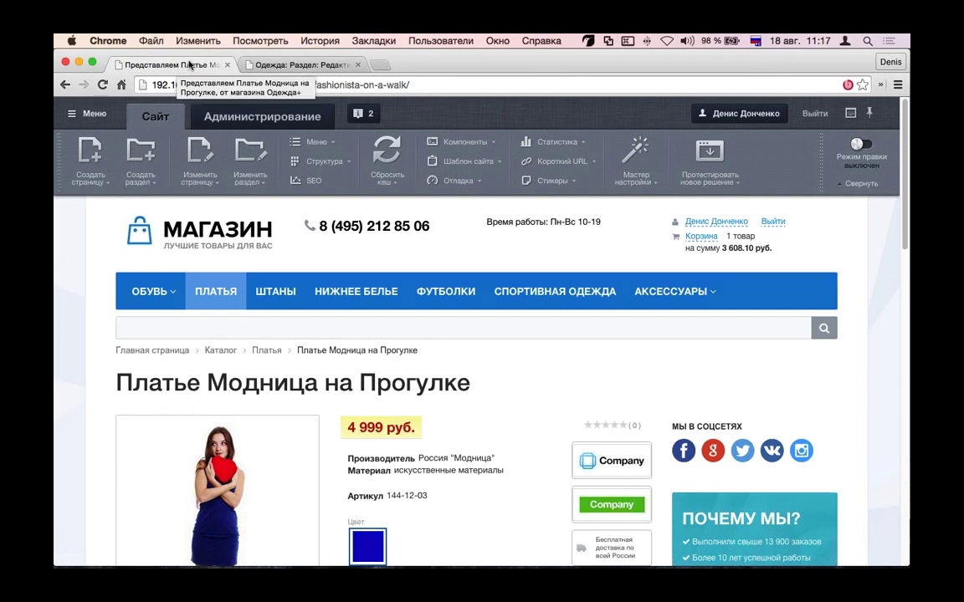
# Step: Return to the Платья section's editing form and review its SEO templates for sections and elements
pyautogui.click(293, 67)
pyautogui.scroll(-1, 360, 308)
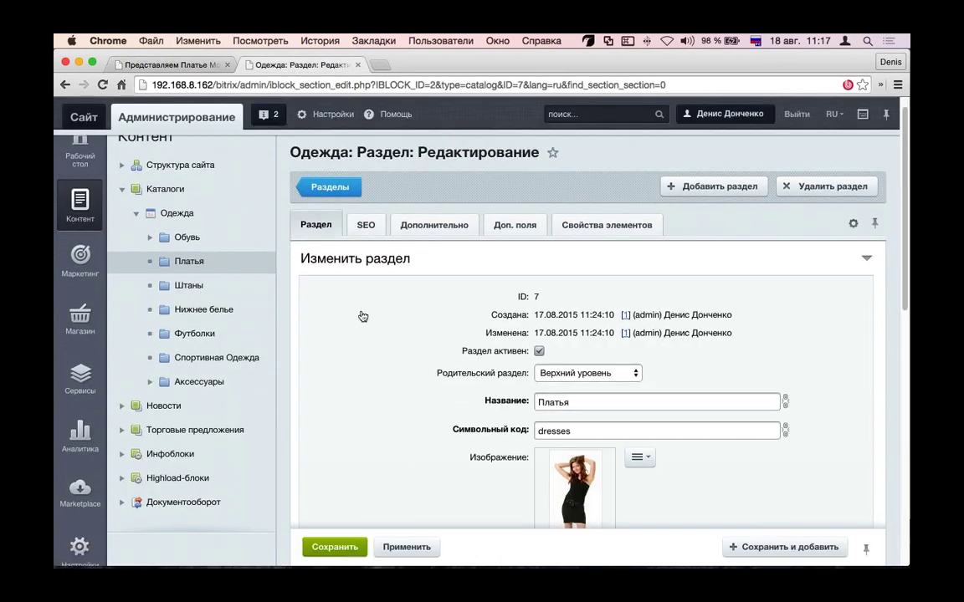
pyautogui.click(366, 226)
pyautogui.scroll(-2, 427, 359)
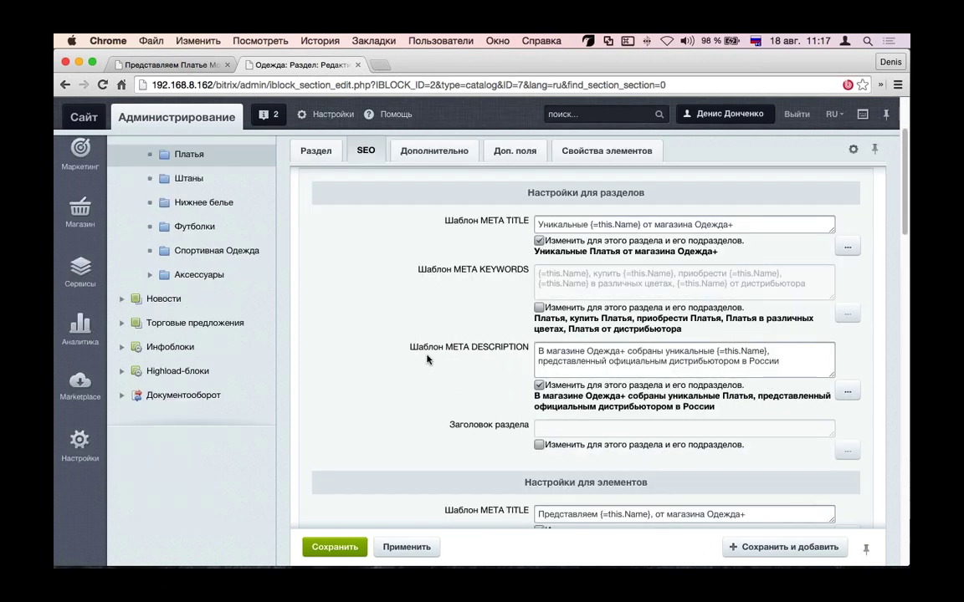
pyautogui.scroll(-1, 426, 358)
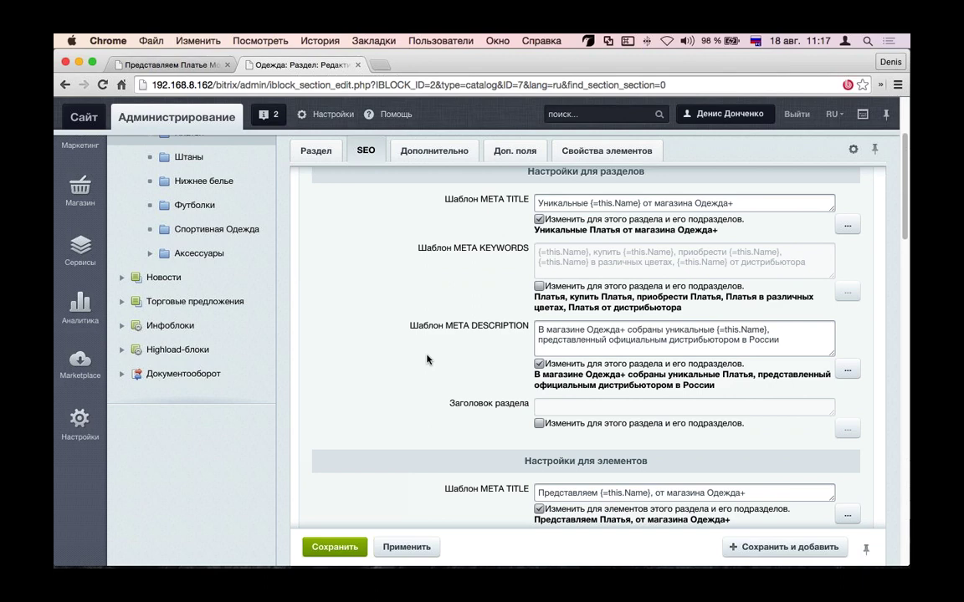
pyautogui.scroll(-3, 427, 359)
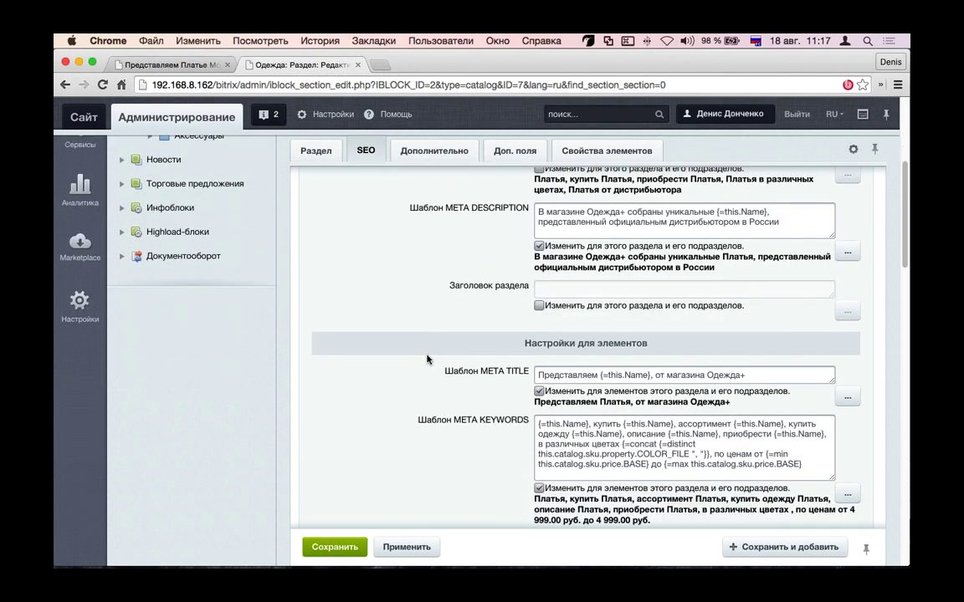
pyautogui.scroll(-4, 427, 359)
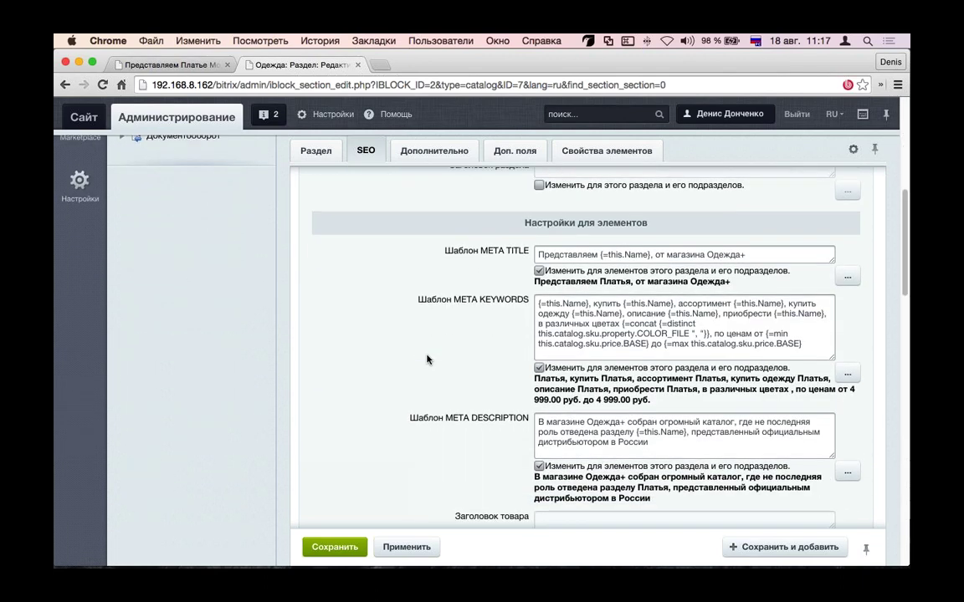
pyautogui.scroll(3, 427, 359)
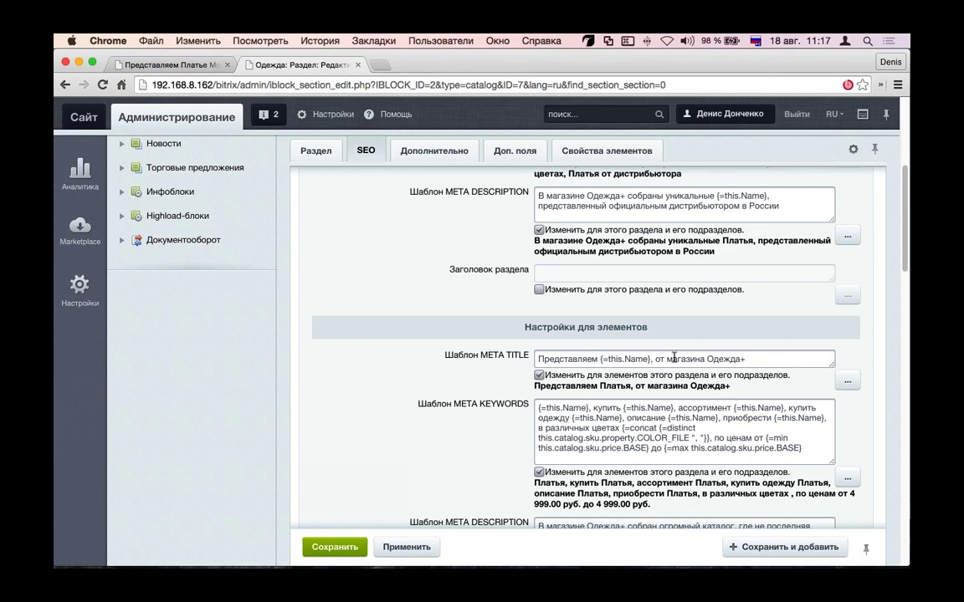
# Step: Compare the {=this.Name} variable and the store wording in the elements' META TITLE template with the product page
pyautogui.moveTo(651, 358); pyautogui.dragTo(599, 359)
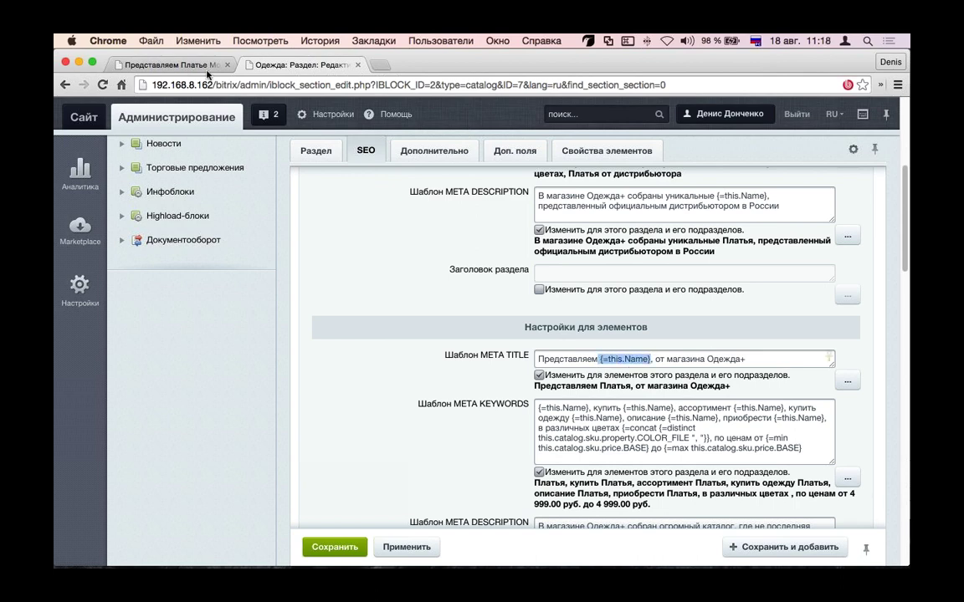
pyautogui.click(179, 64)
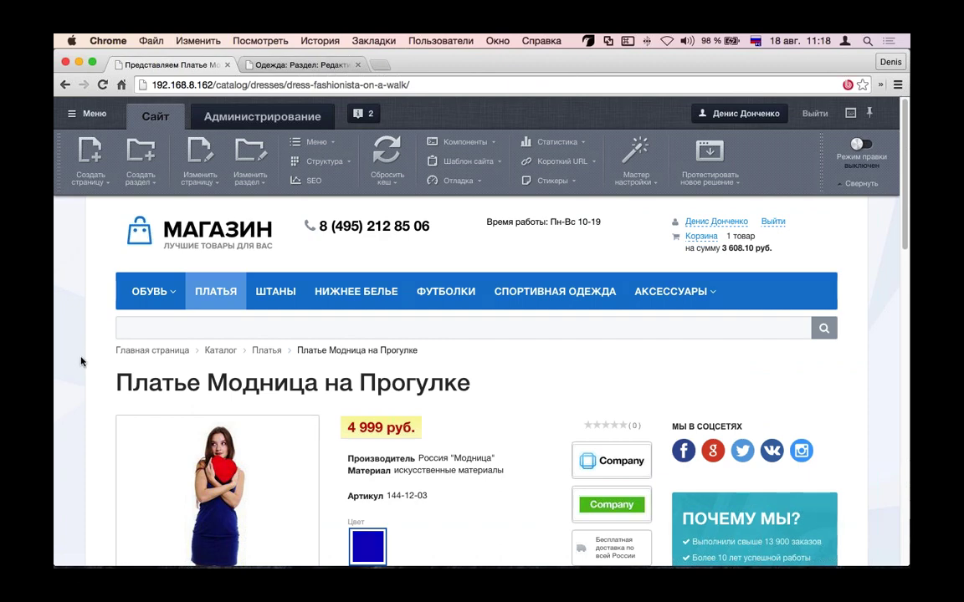
pyautogui.click(301, 64)
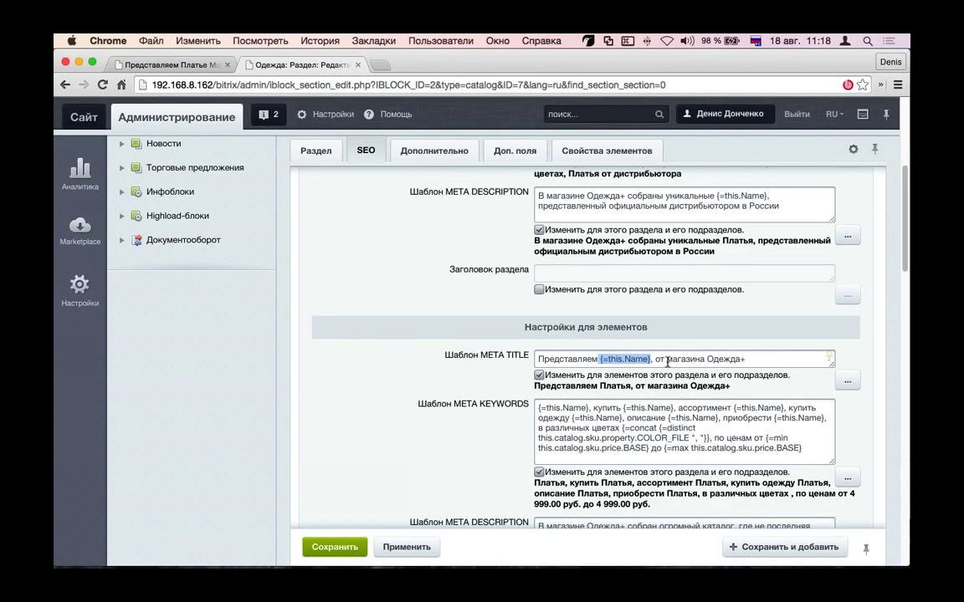
pyautogui.moveTo(655, 359); pyautogui.dragTo(762, 359)
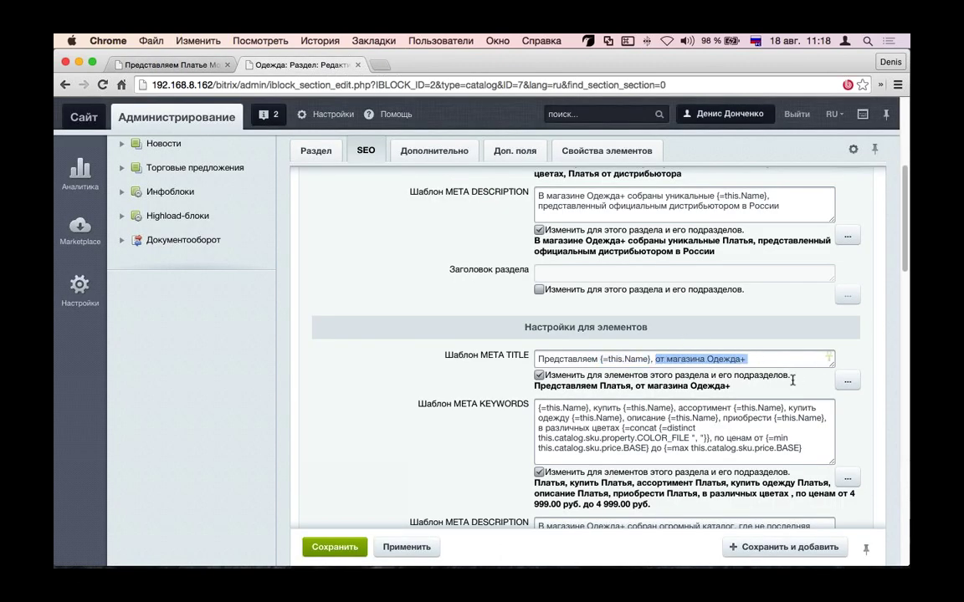
# Step: Replace "Представляем" with "Купить" in the elements' META TITLE template and look at the product page again
pyautogui.moveTo(598, 359); pyautogui.dragTo(356, 358)
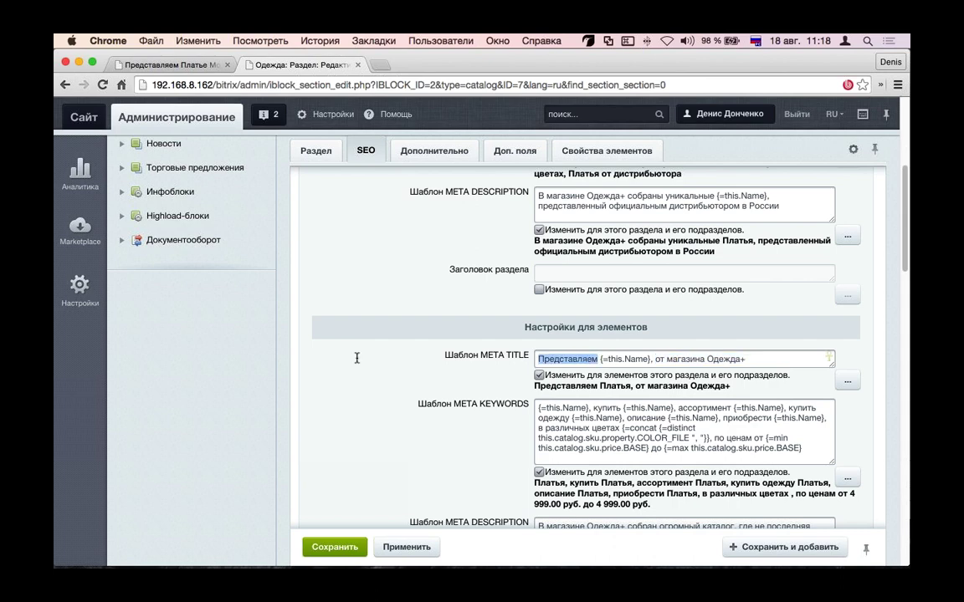
pyautogui.press('BackSpace')
pyautogui.write('Купить')
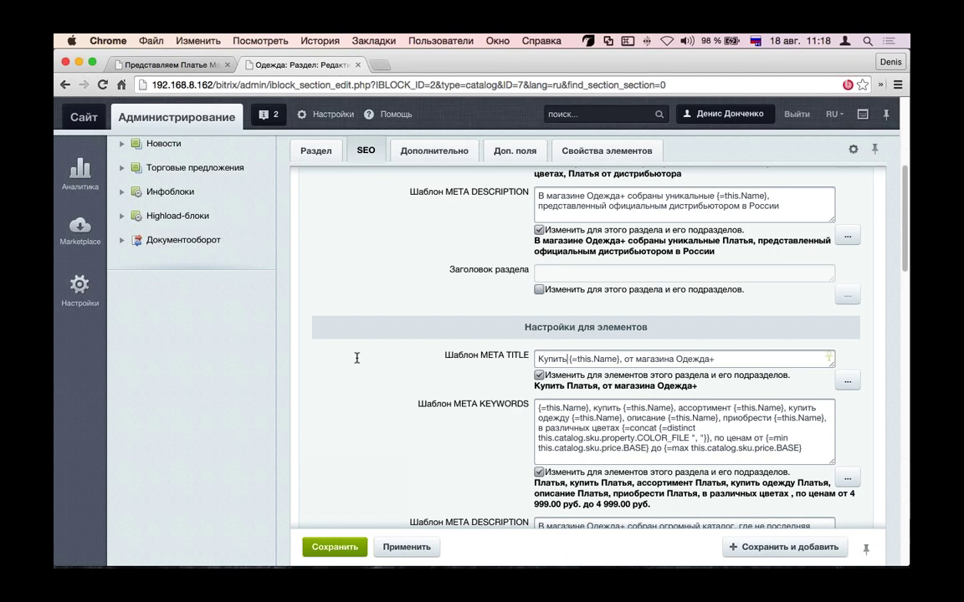
pyautogui.click(140, 64)
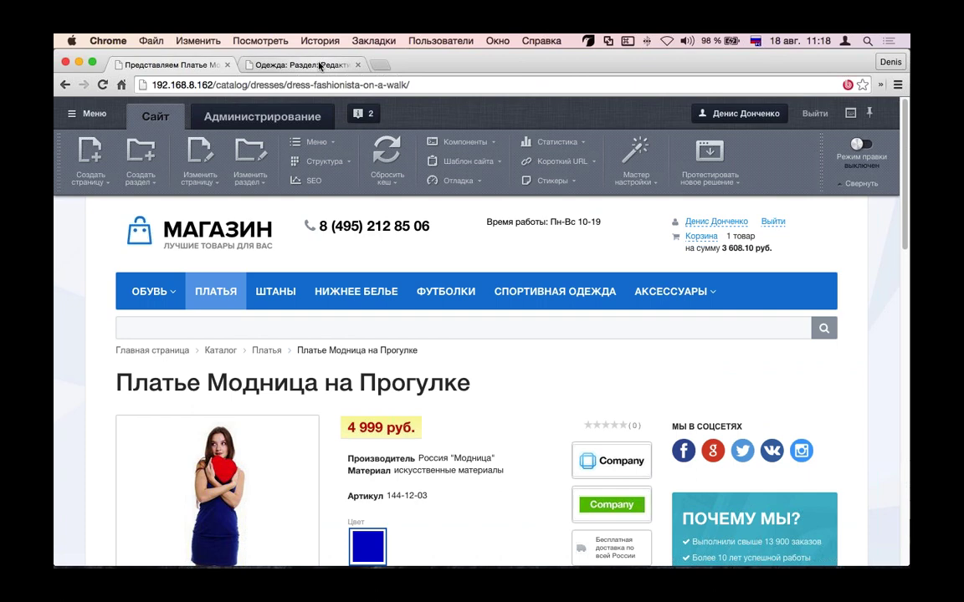
pyautogui.click(320, 66)
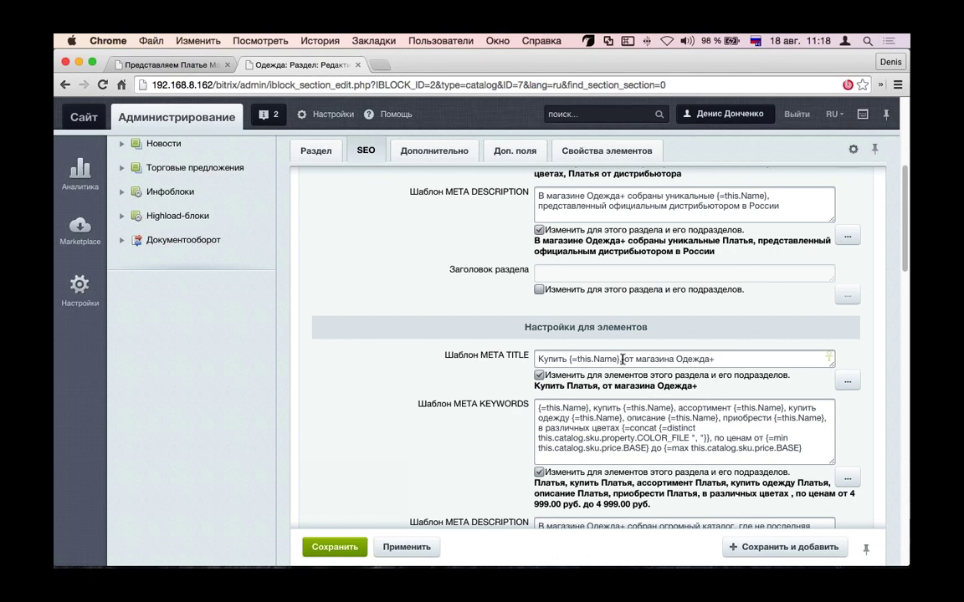
# Step: Replace the comma after {=this.Name} in the elements' META TITLE template with "по низким ценам от"
pyautogui.write('по це')
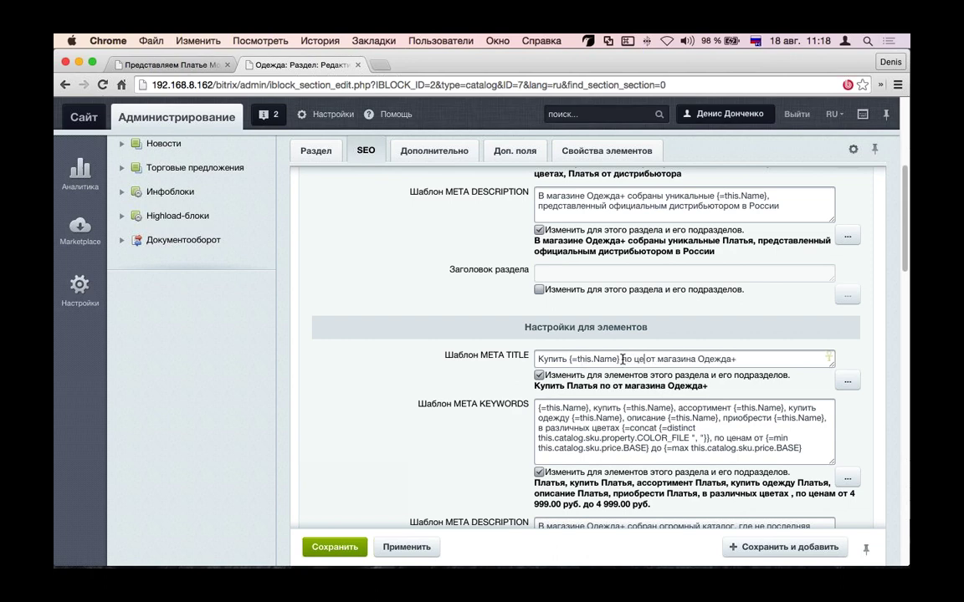
pyautogui.press('BackSpace')
pyautogui.press('BackSpace')
pyautogui.write('нихх')
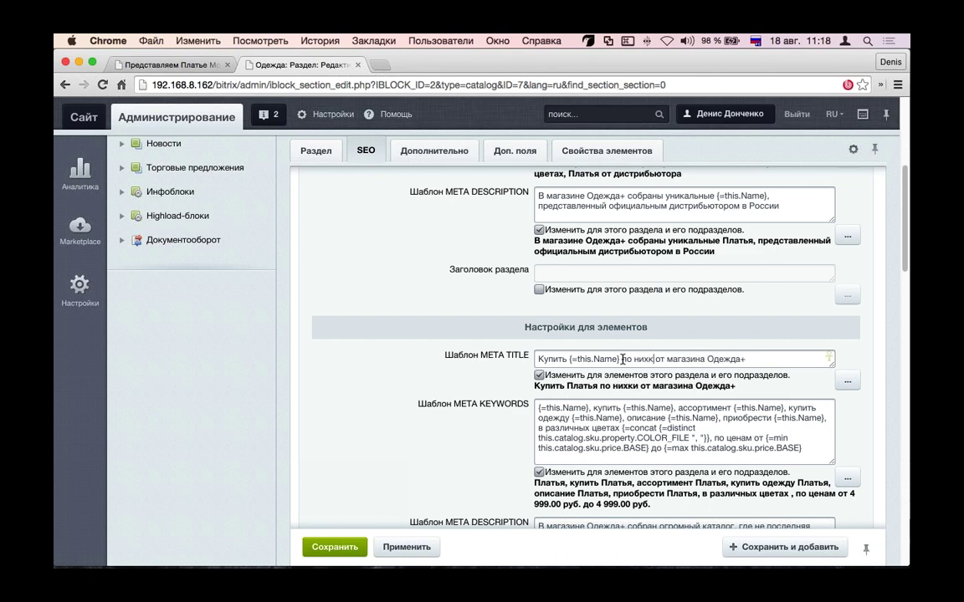
pyautogui.press('BackSpace')
pyautogui.press('BackSpace')
pyautogui.write('р')
pyautogui.press('super+space')
pyautogui.write('rbv w')
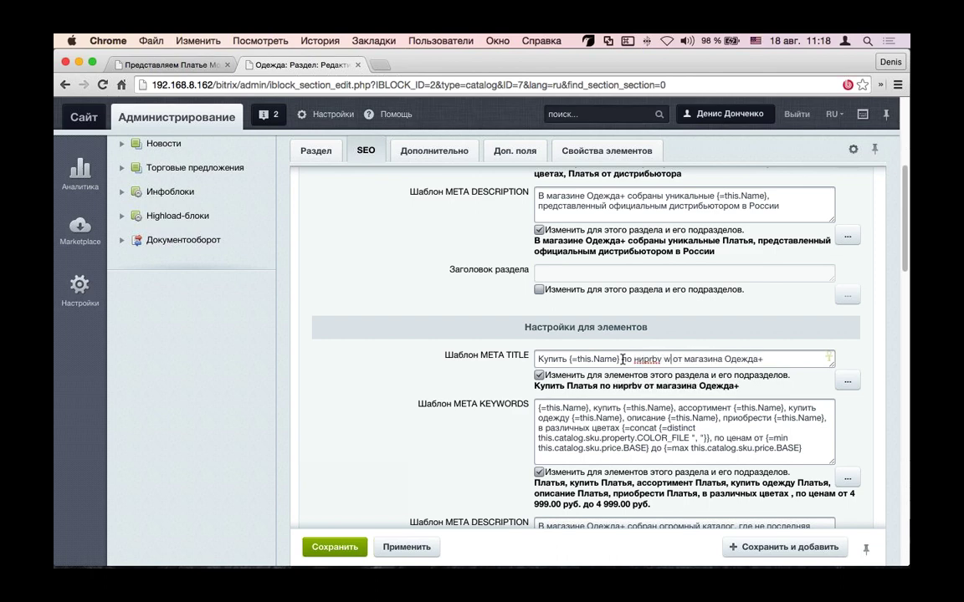
pyautogui.press('BackSpace')
pyautogui.press('BackSpace')
pyautogui.press('BackSpace')
pyautogui.press('BackSpace')
pyautogui.press('BackSpace')
pyautogui.press('BackSpace')
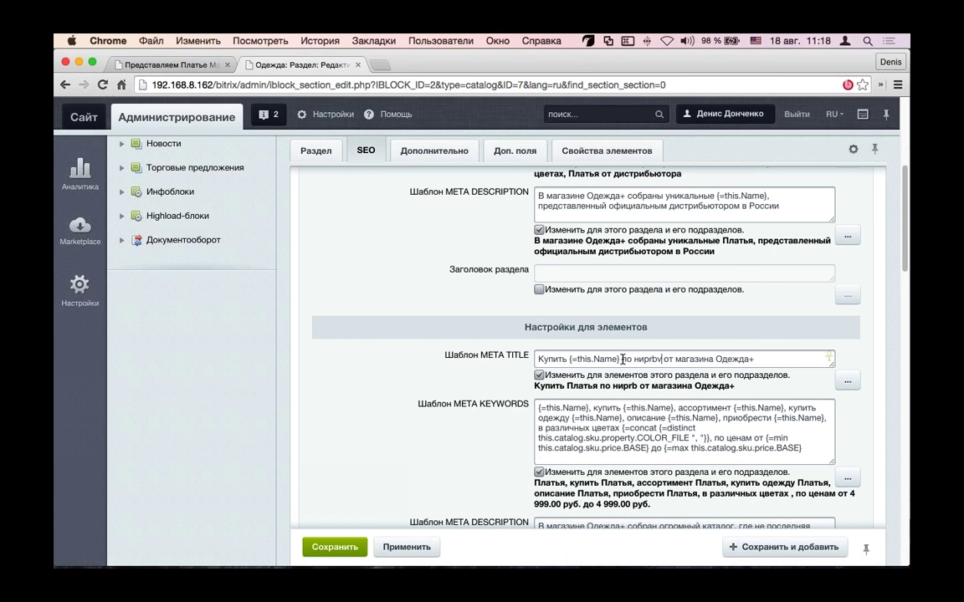
pyautogui.press('super+space')
pyautogui.write('зким ценам от')
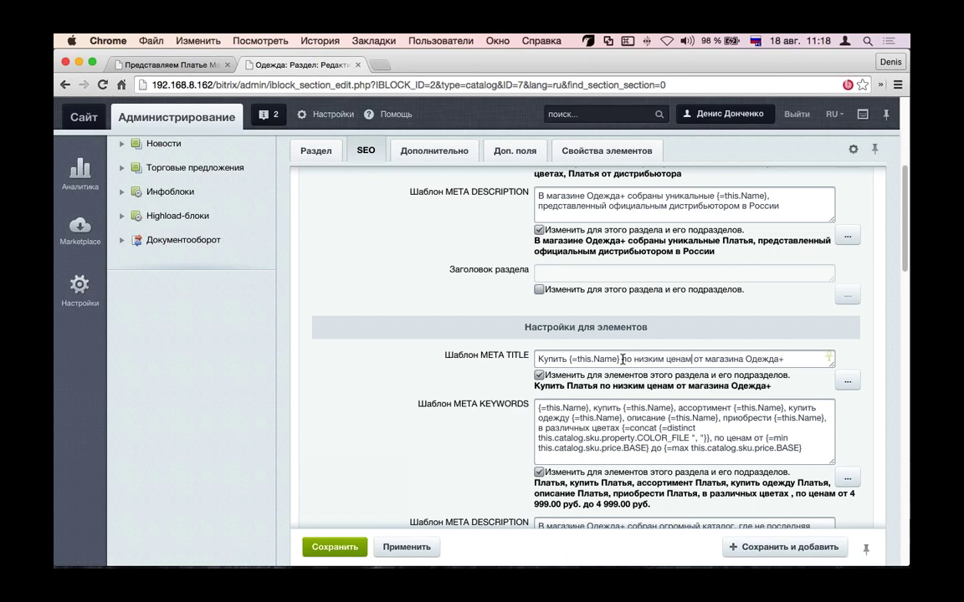
# Step: Insert the offers' minimum BASE price variable after "по низким ценам от" in the elements' META TITLE template
pyautogui.click(847, 381)
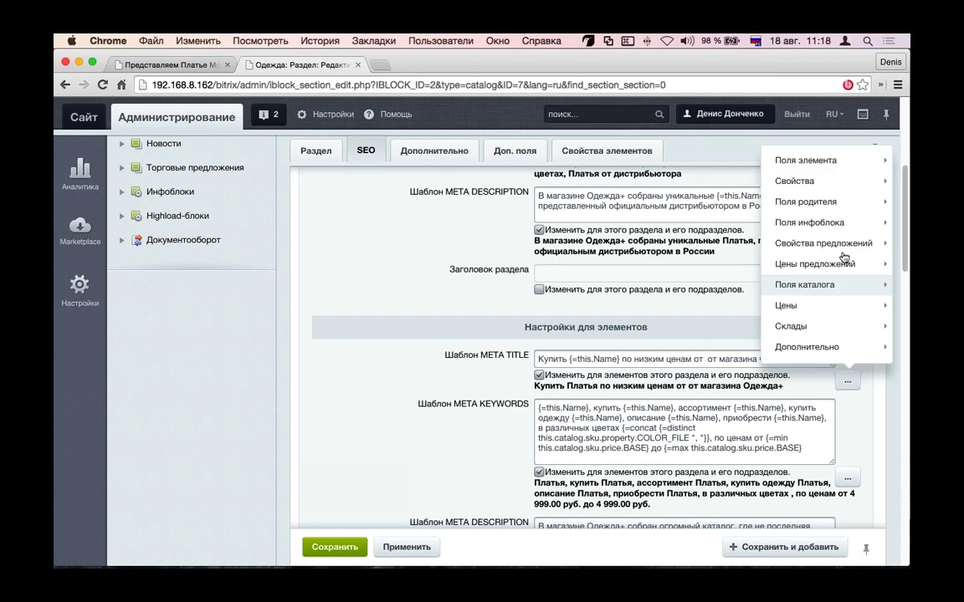
pyautogui.moveTo(829, 263)
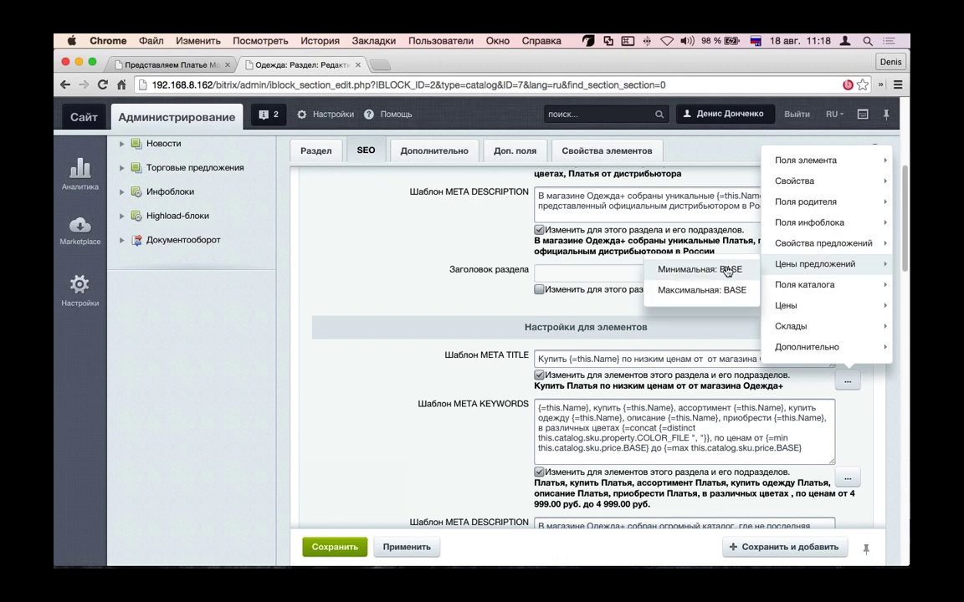
pyautogui.click(711, 268)
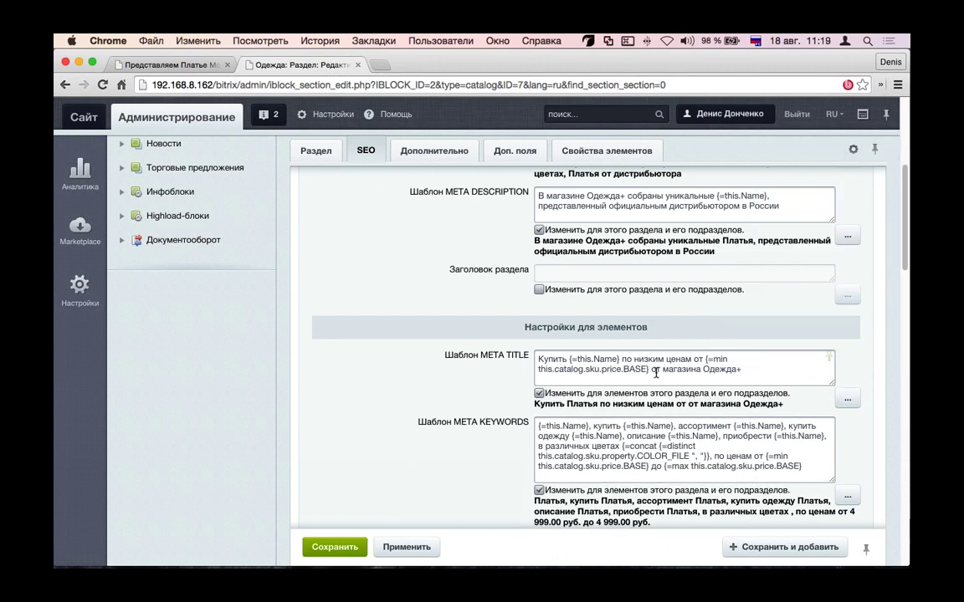
# Step: Add "со склада в" and the Калининград warehouse variable after the price in the elements' META TITLE template
pyautogui.write('со склада ')
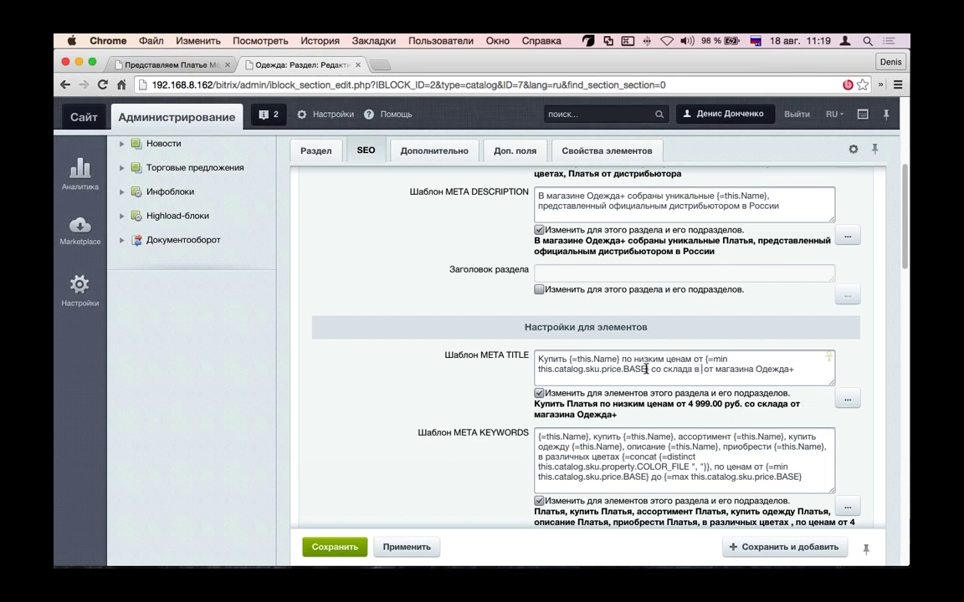
pyautogui.write('в')
pyautogui.click(847, 399)
pyautogui.moveTo(812, 346)
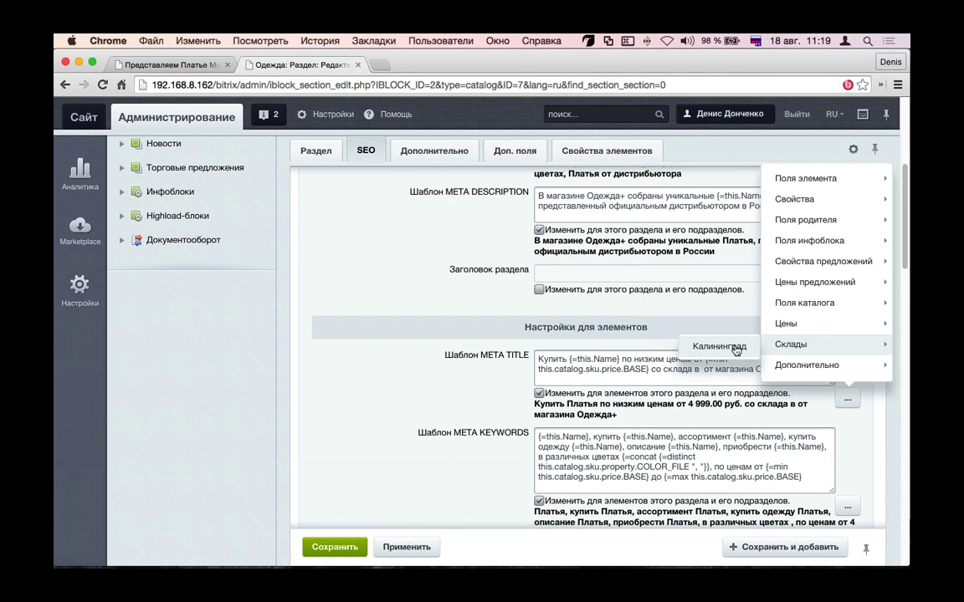
pyautogui.click(734, 346)
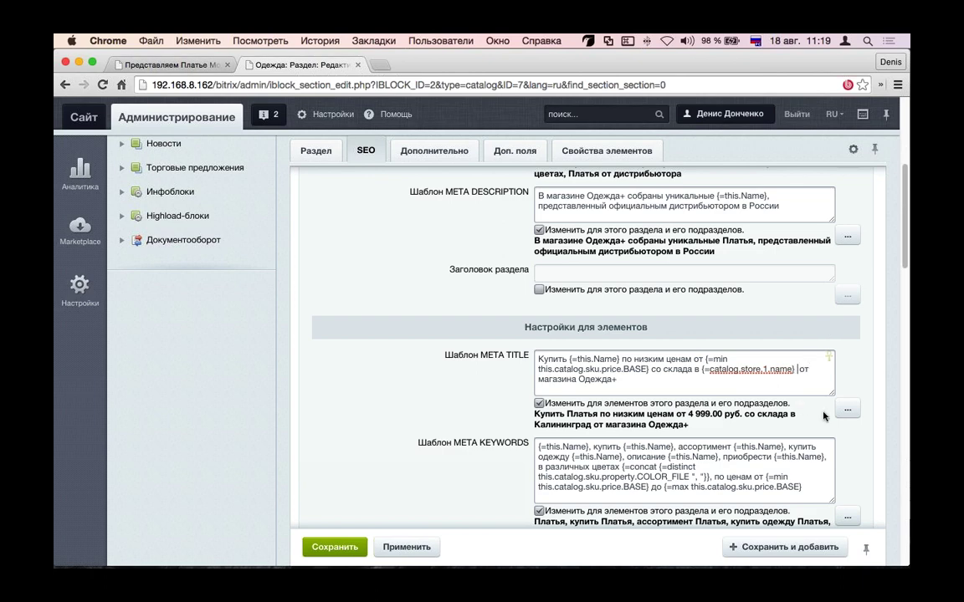
# Step: Add "в цветах" and the offers' Цвет property variable after the warehouse name in the elements' META TITLE template
pyautogui.click(847, 409)
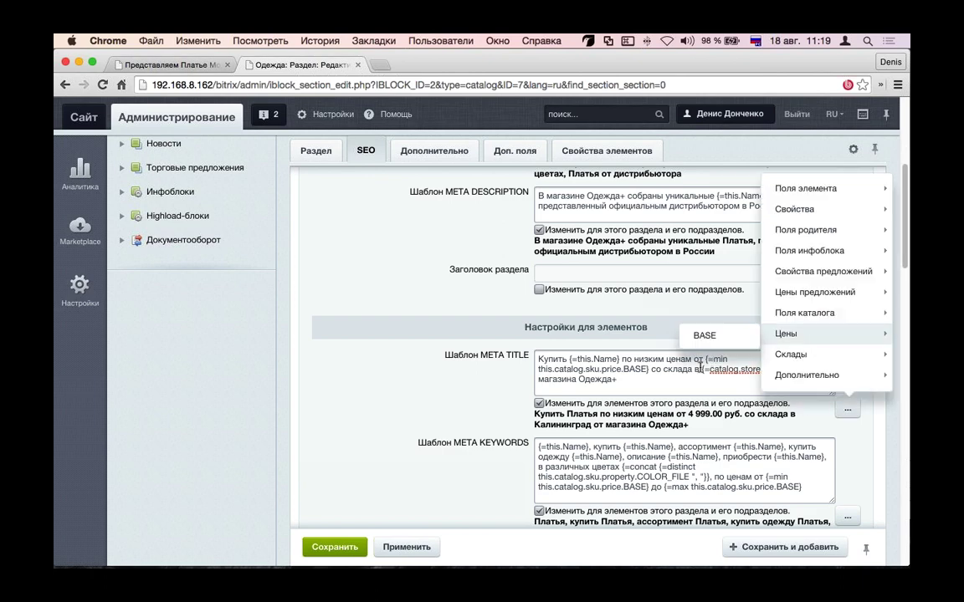
pyautogui.click(798, 370)
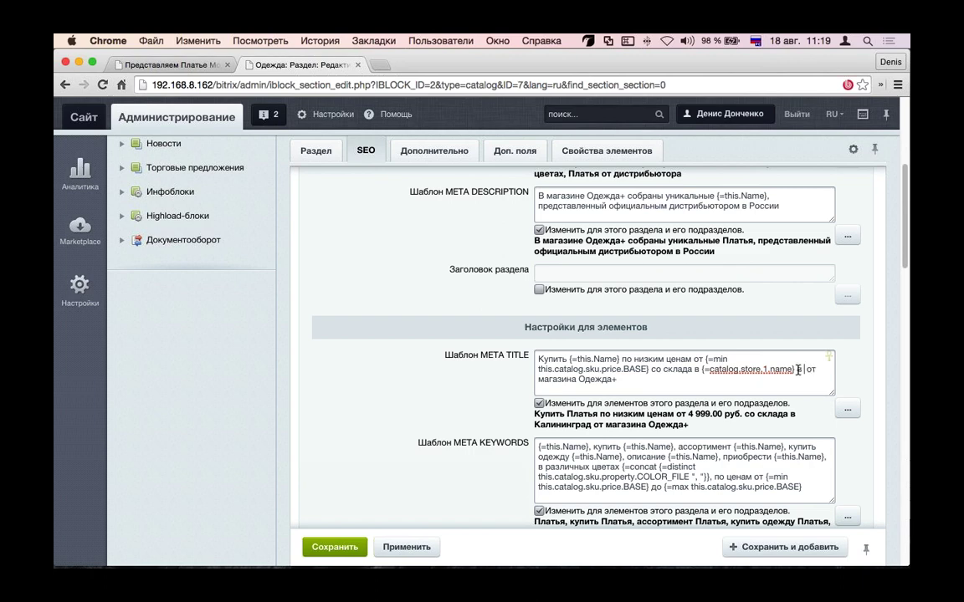
pyautogui.write('в цветах')
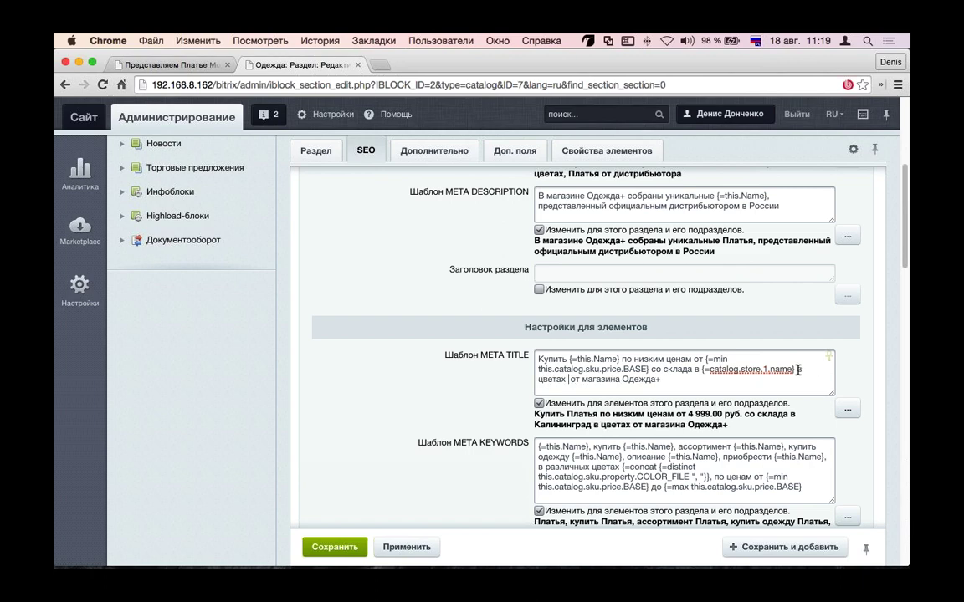
pyautogui.click(849, 409)
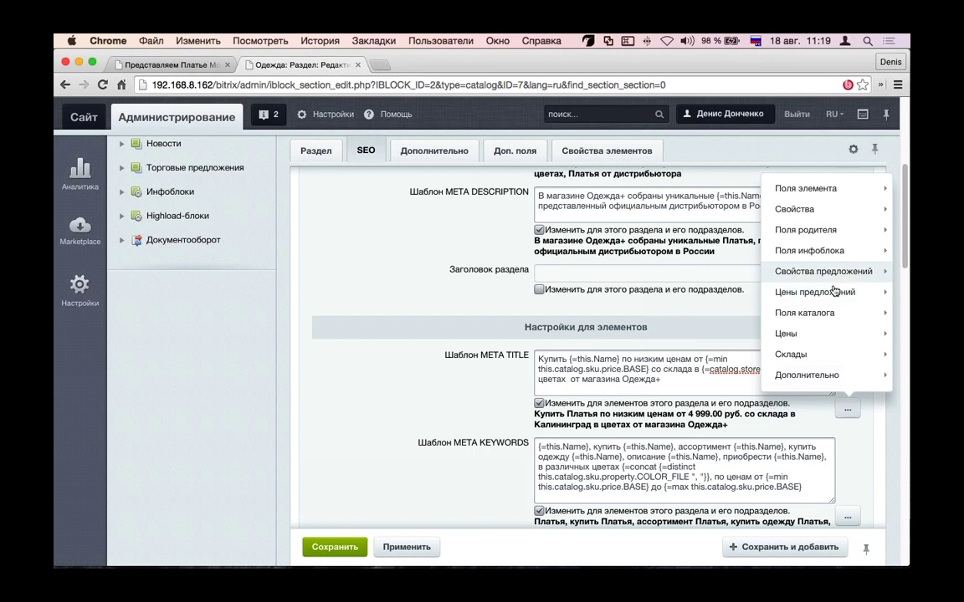
pyautogui.moveTo(844, 278)
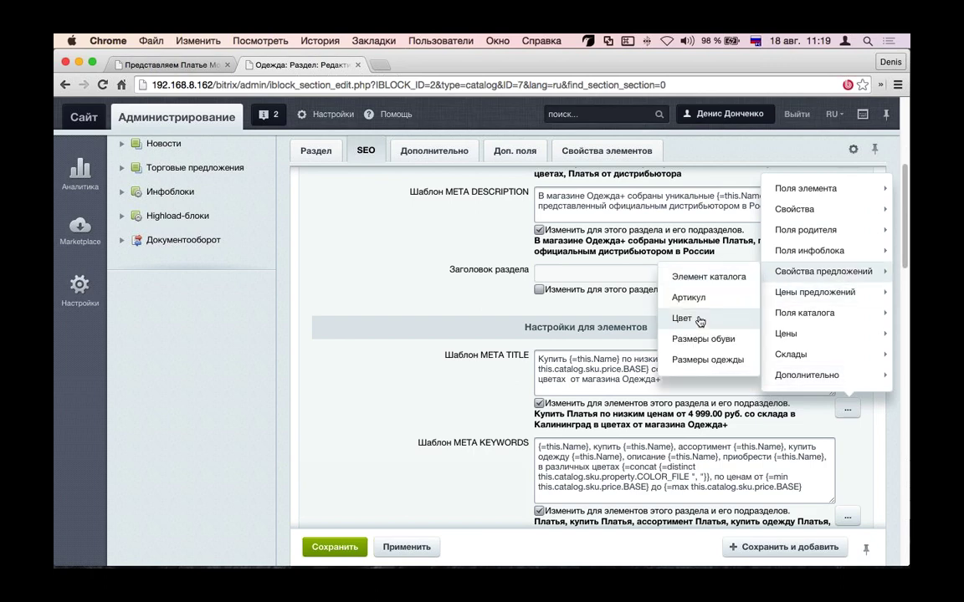
pyautogui.click(669, 318)
# Step: Add "и размерах" with the offers' Размеры одежды property variable after the colours and apply the section's changes
pyautogui.write('и размерах')
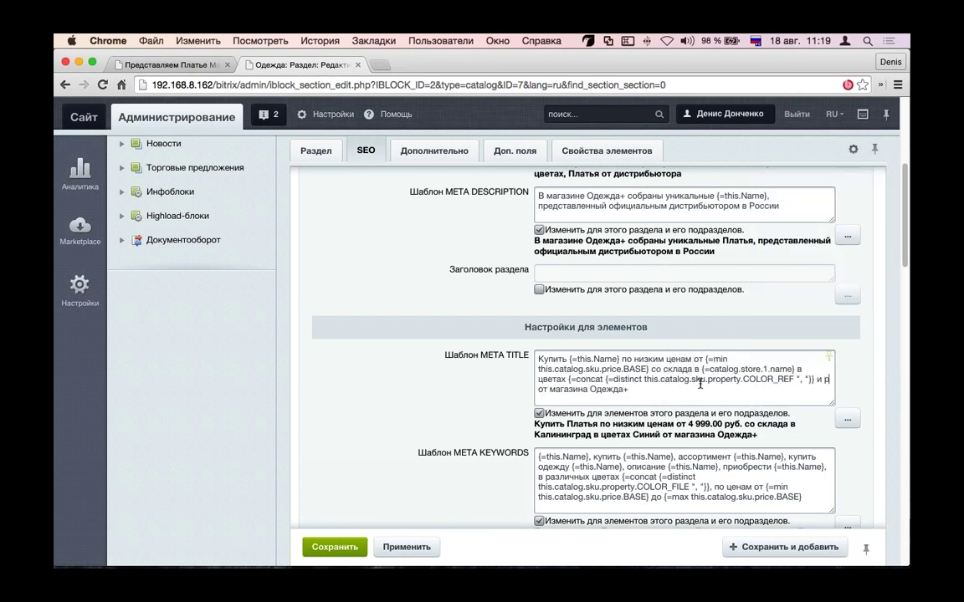
pyautogui.click(848, 419)
pyautogui.moveTo(841, 285)
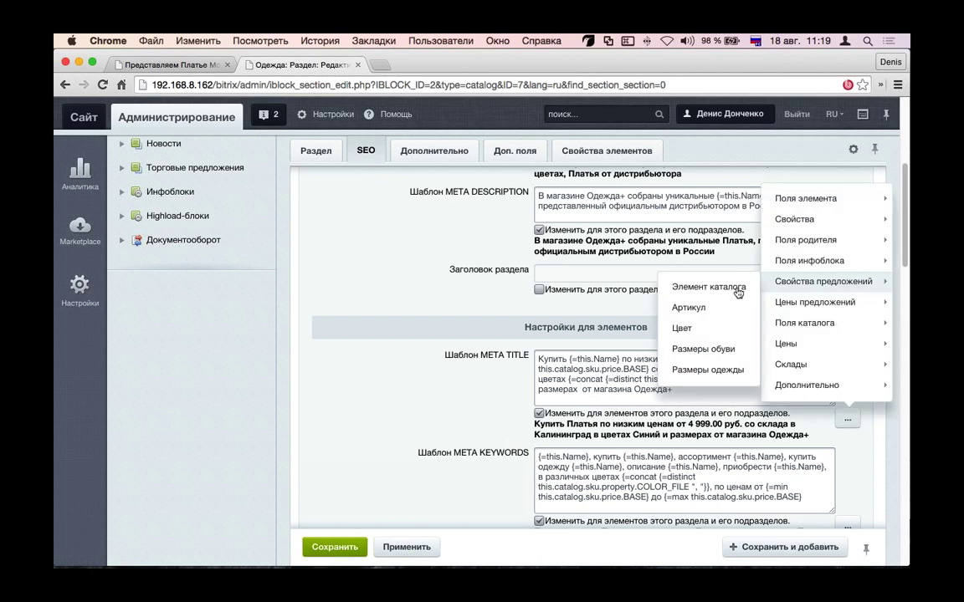
pyautogui.click(683, 379)
pyautogui.scroll(-2, 432, 389)
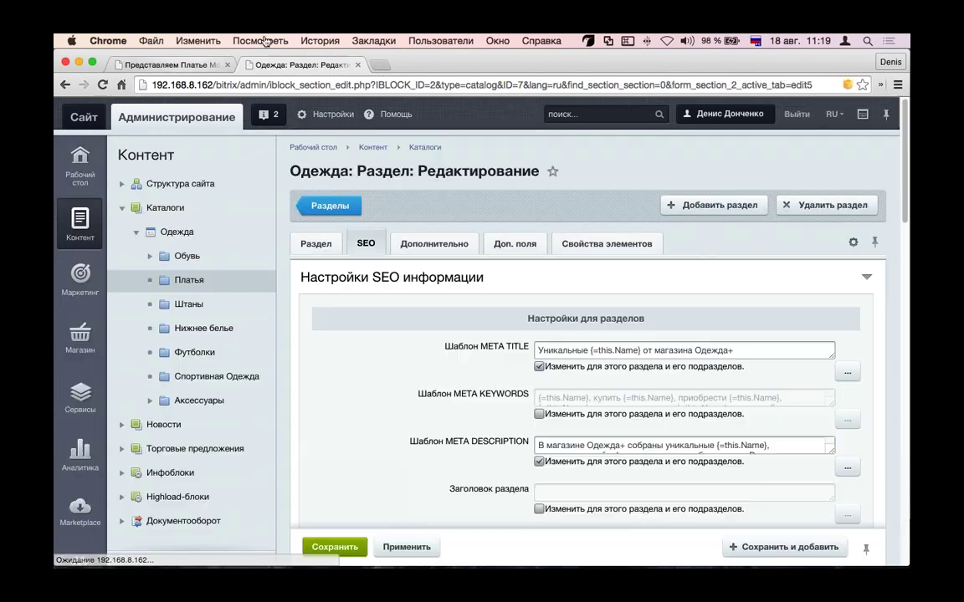
# Step: Reload the product page of Платье Модница на Прогулке and check its title, price, colours and sizes
pyautogui.press('super+alt+Left')
pyautogui.press('super+r')
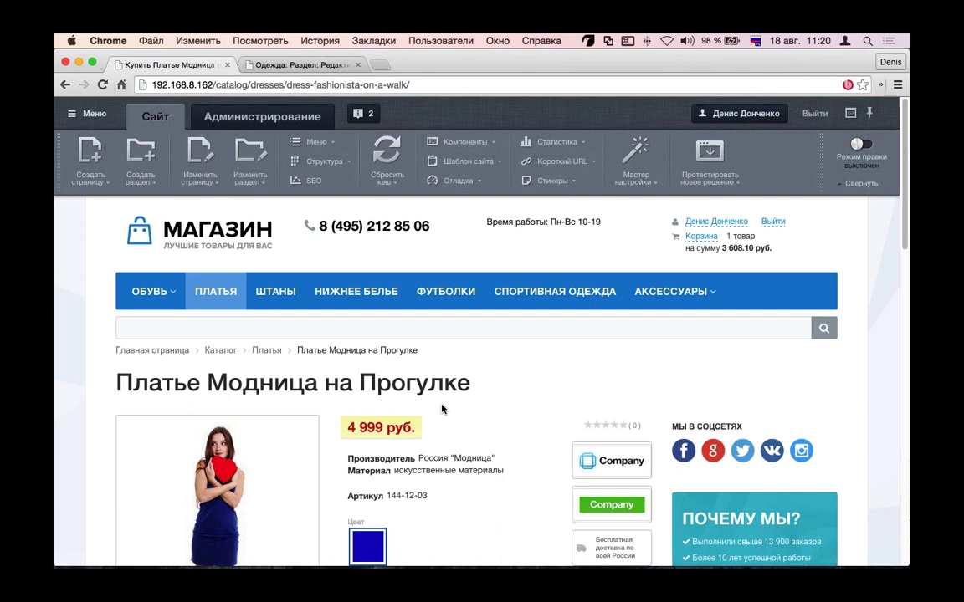
pyautogui.scroll(-2, 442, 408)
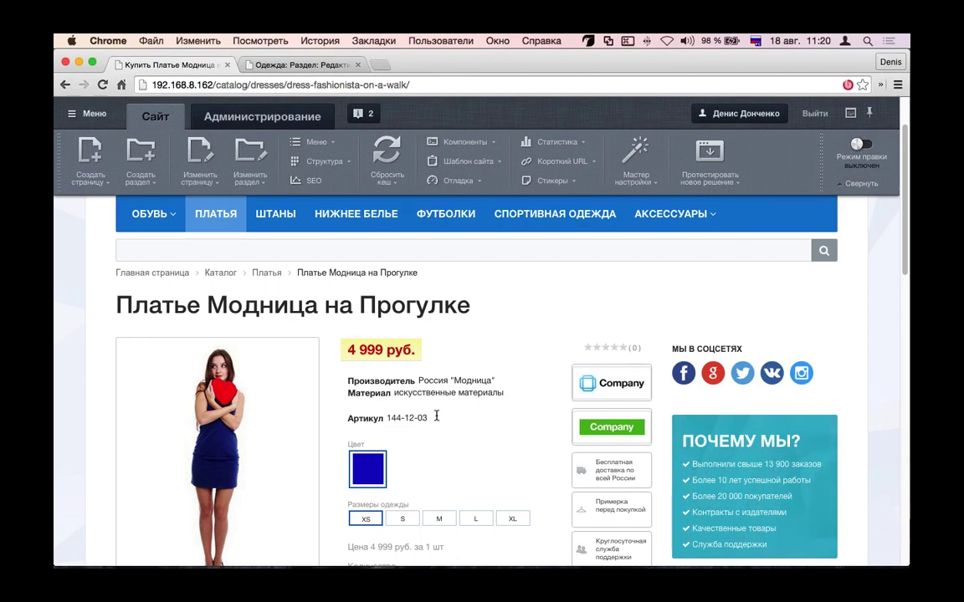
pyautogui.press('F11')
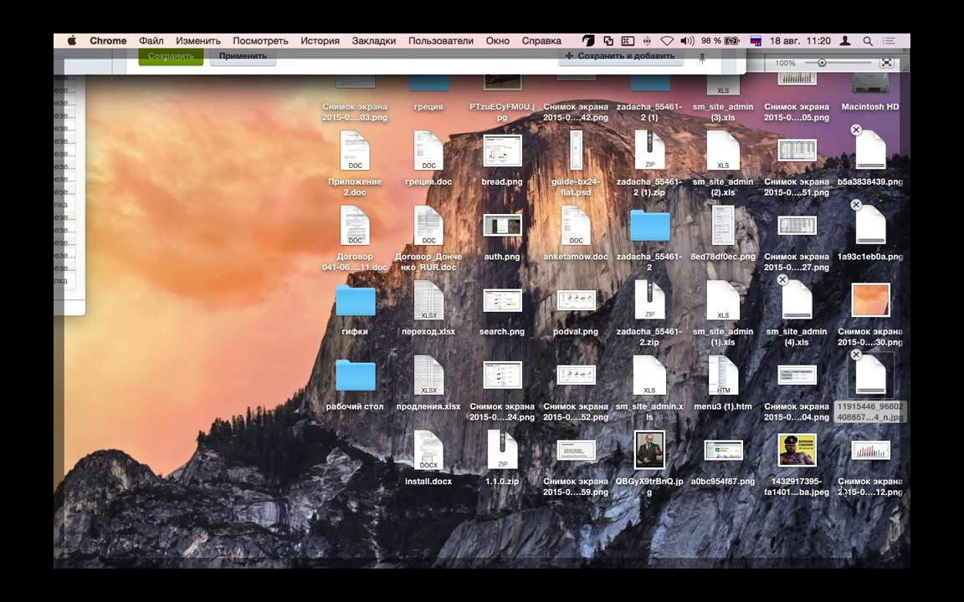
pyautogui.press('F11')
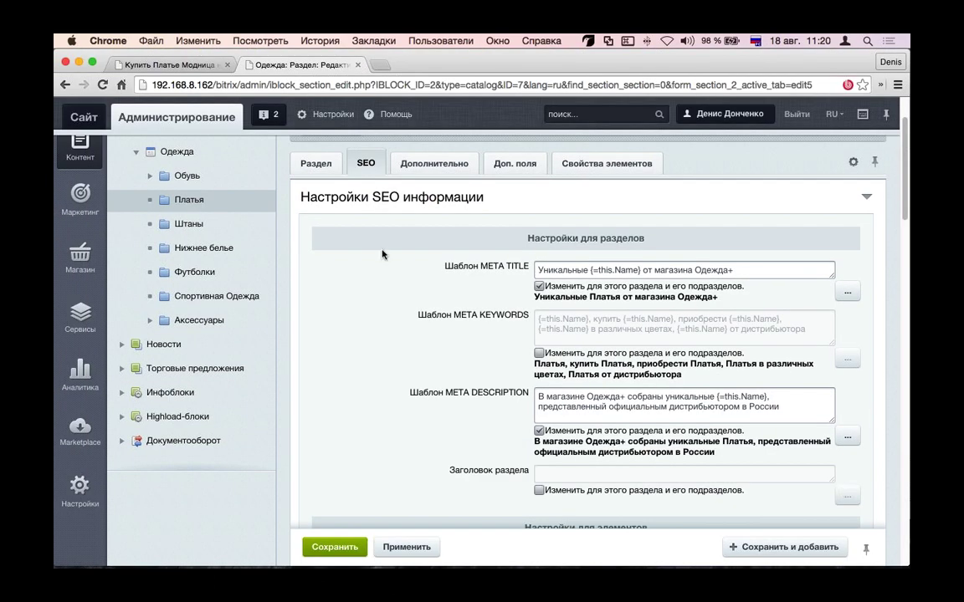
# Step: Review the elements' META TITLE, META KEYWORDS and META DESCRIPTION templates in the Платья section's editing form
pyautogui.scroll(-5, 444, 254)
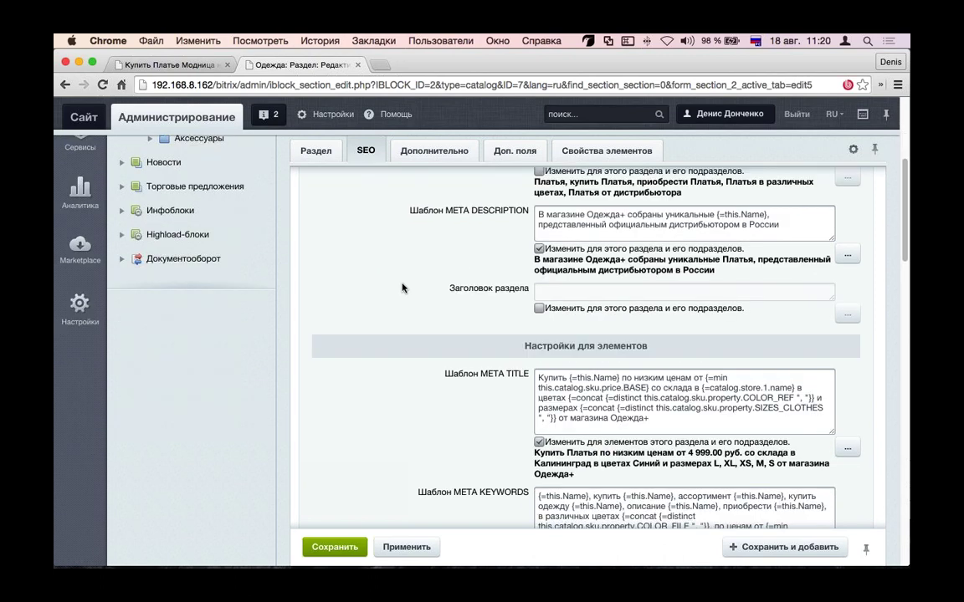
pyautogui.scroll(-2, 401, 288)
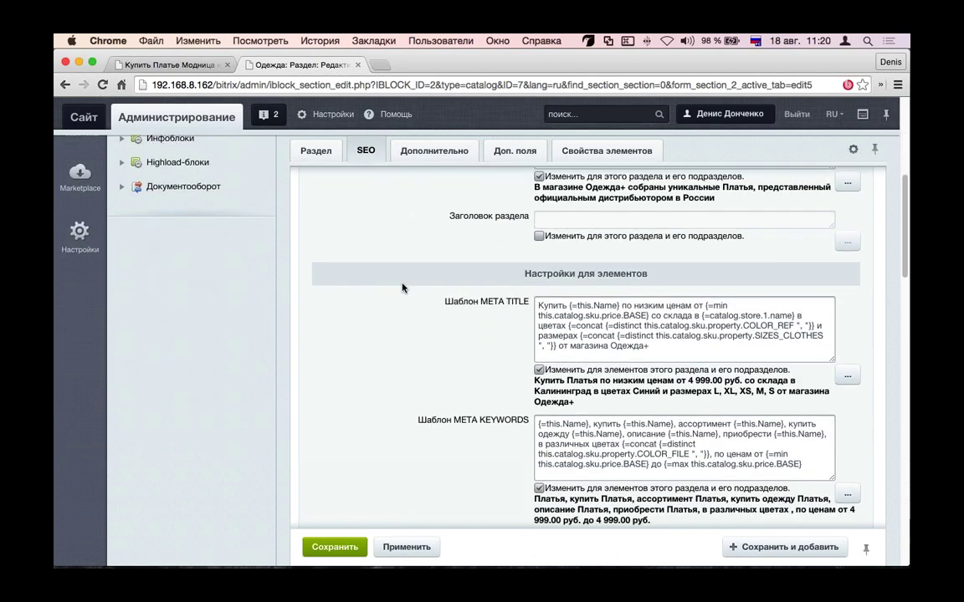
pyautogui.scroll(-3, 402, 288)
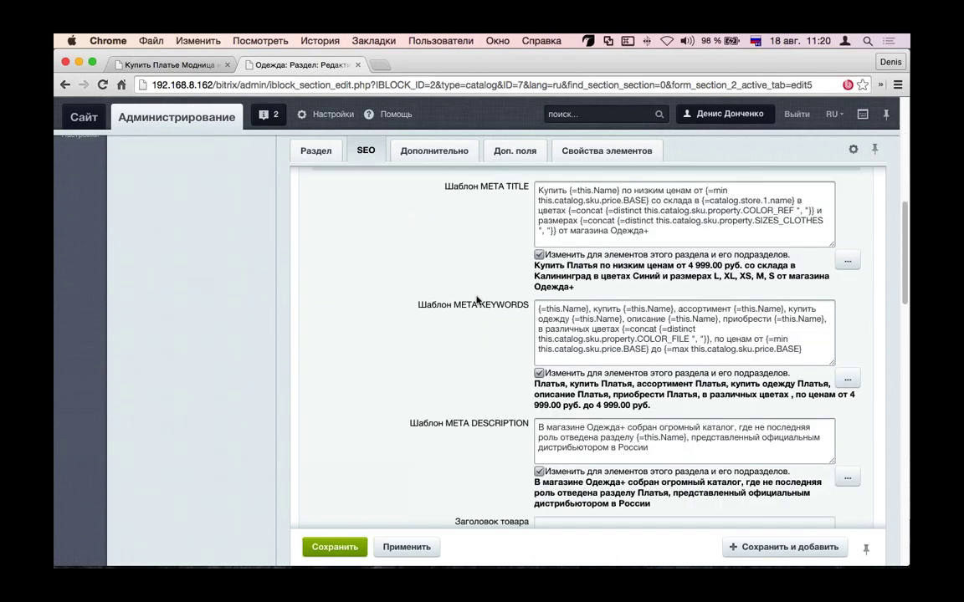
pyautogui.moveTo(503, 306); pyautogui.dragTo(482, 306)
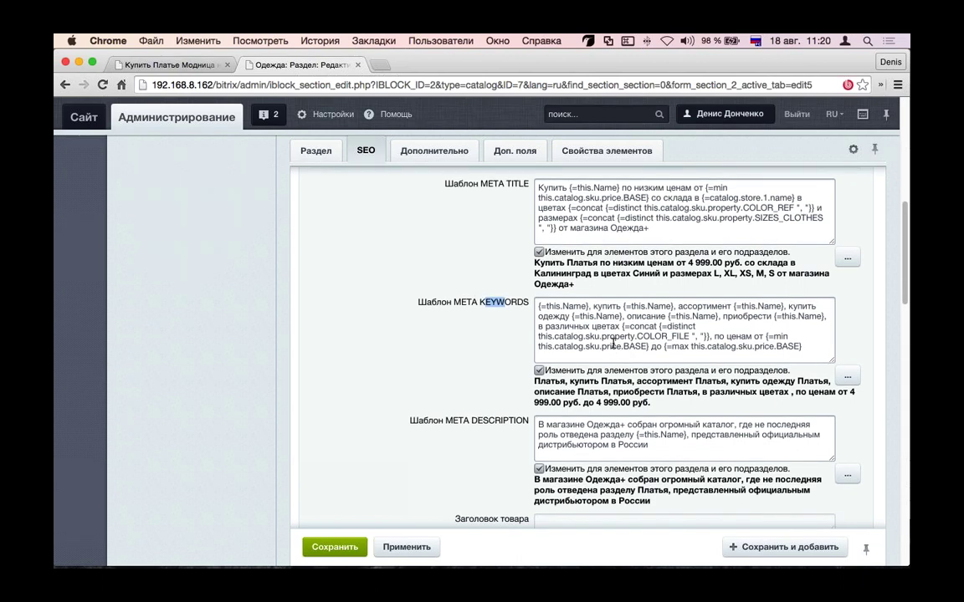
pyautogui.scroll(-2, 614, 347)
pyautogui.scroll(-2, 613, 347)
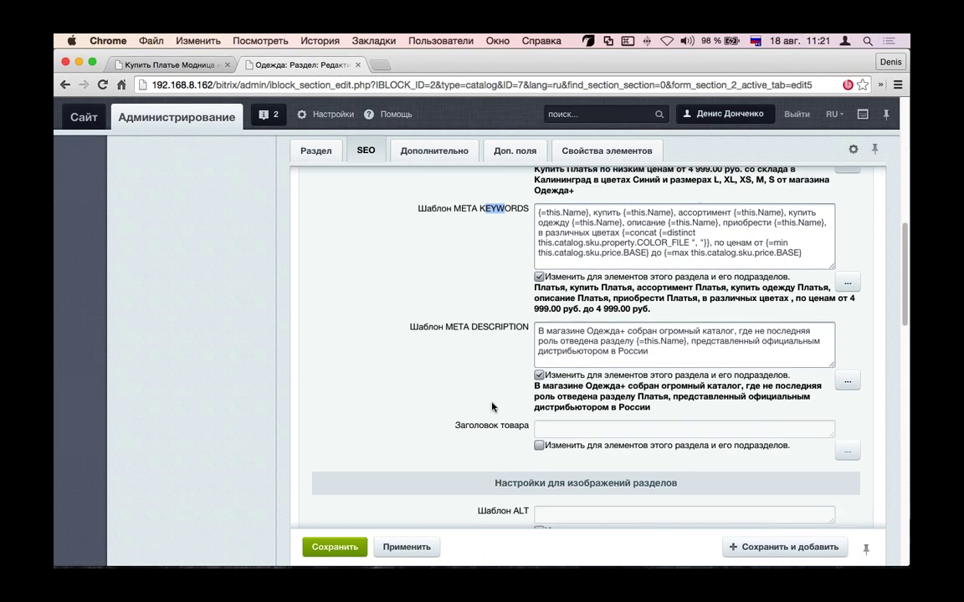
# Step: Enable the Заголовок товара template for the elements of this section and its subsections
pyautogui.click(609, 366)
pyautogui.scroll(-2, 465, 433)
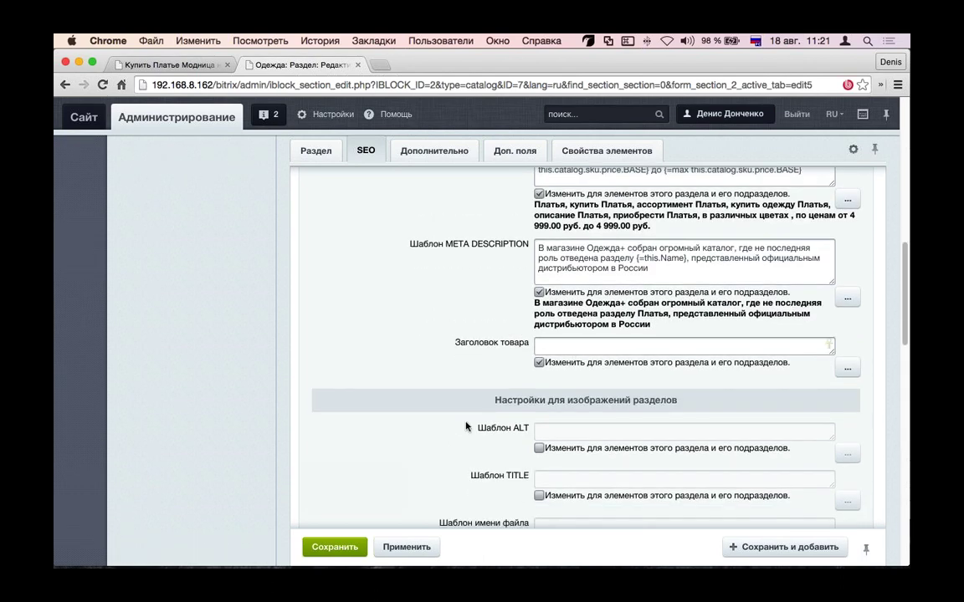
pyautogui.scroll(-2, 466, 427)
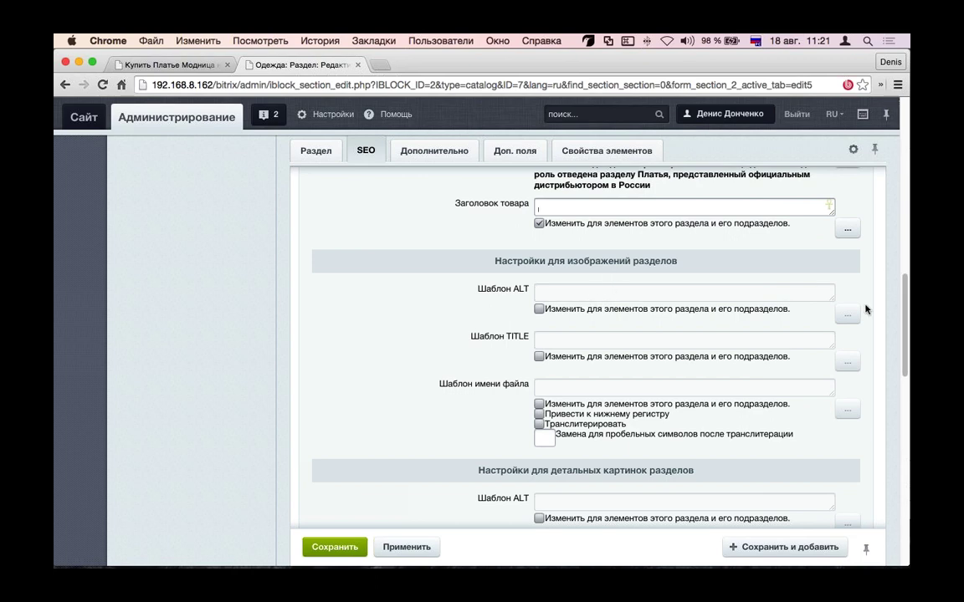
# Step: Enable the ALT template for section images and look through the variables available for it
pyautogui.click(539, 308)
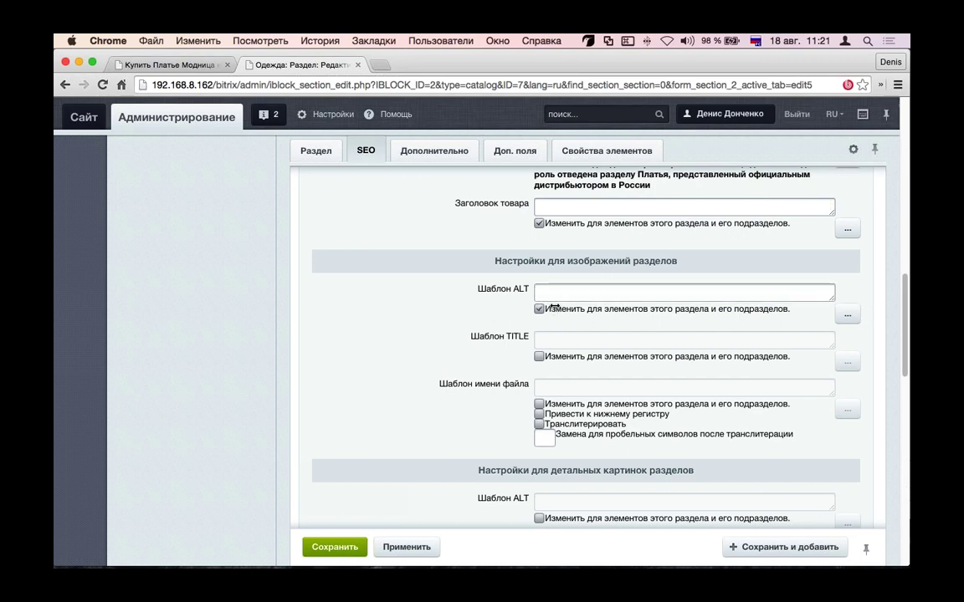
pyautogui.click(848, 314)
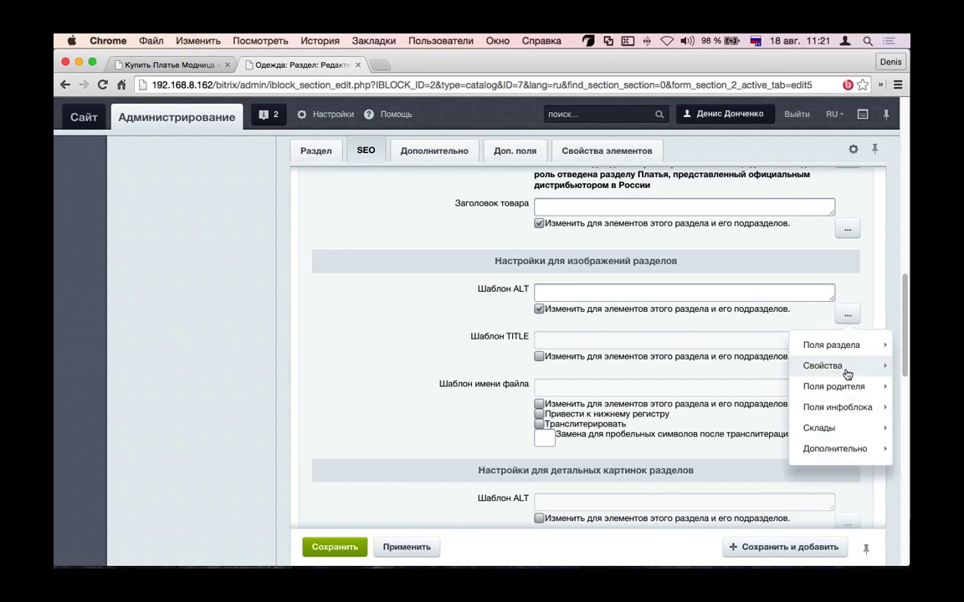
pyautogui.moveTo(848, 367)
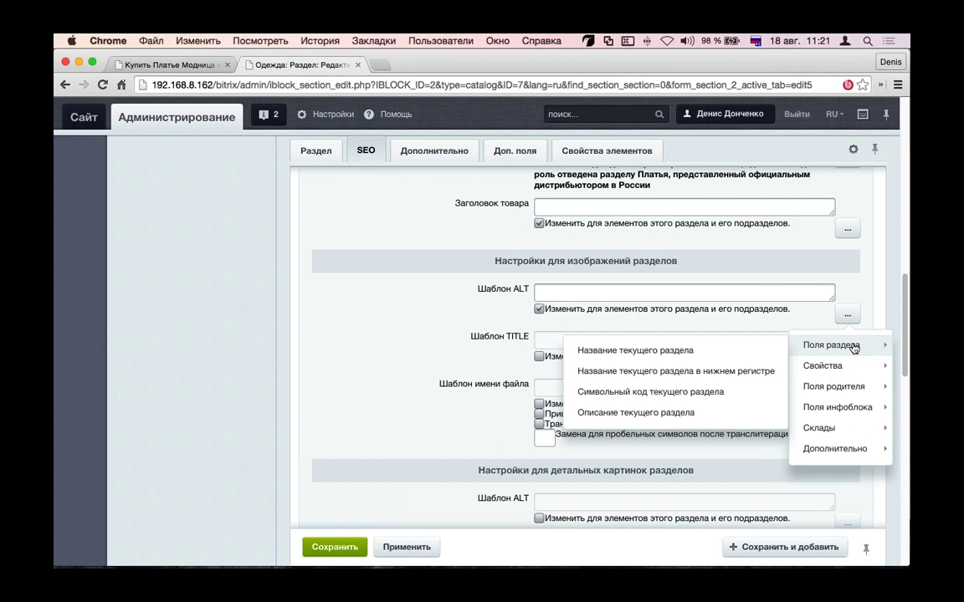
pyautogui.click(849, 389)
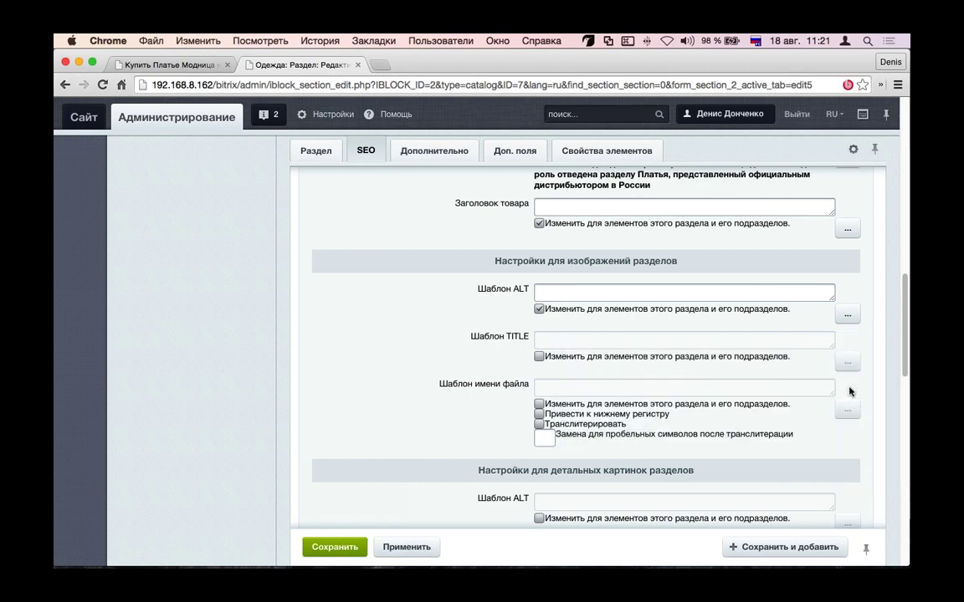
pyautogui.scroll(-3, 849, 391)
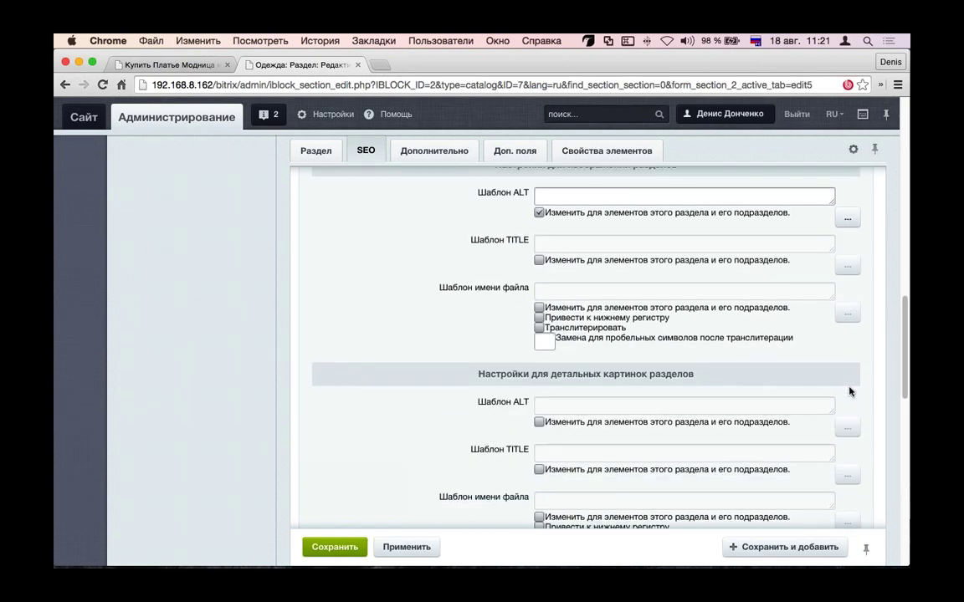
# Step: Open the Пантолеты section of the Обувь catalogue for editing and view its SEO templates
pyautogui.scroll(5, 849, 391)
pyautogui.scroll(5, 849, 391)
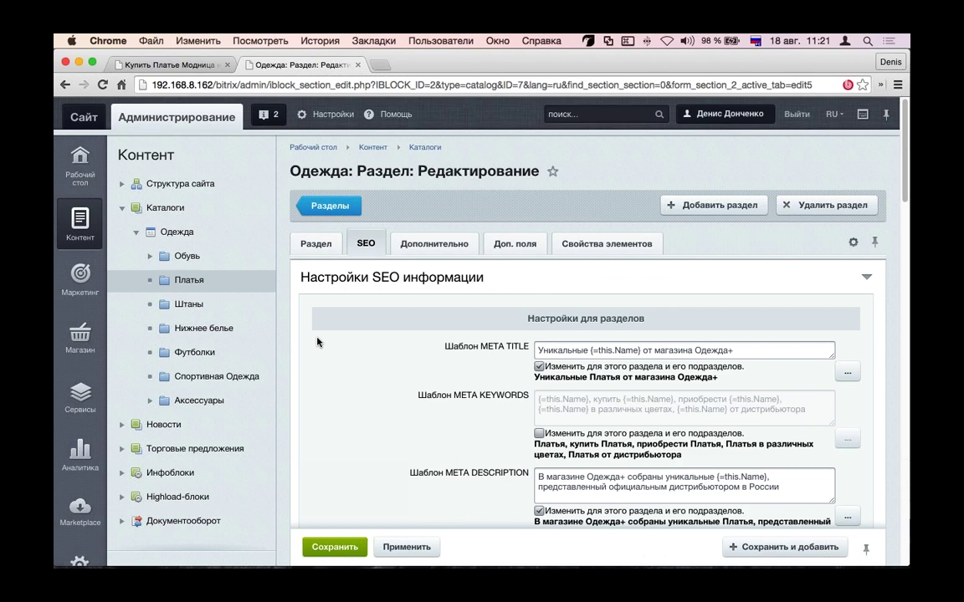
pyautogui.click(152, 260)
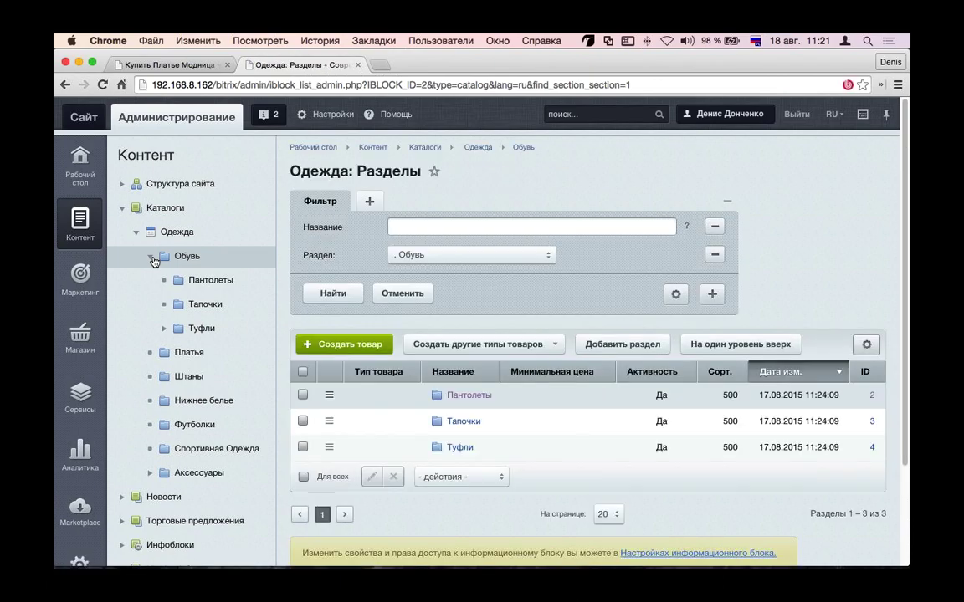
pyautogui.click(329, 395)
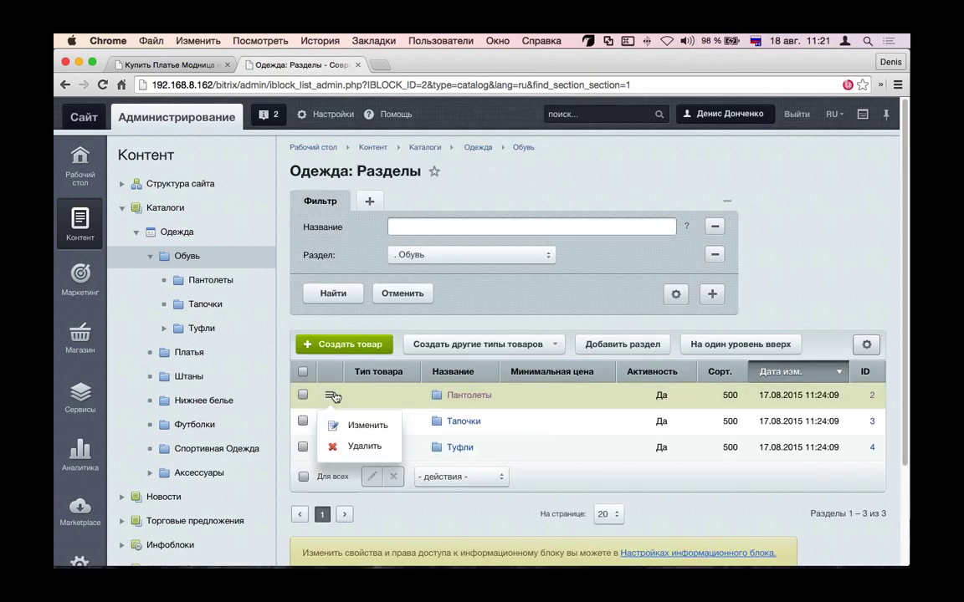
pyautogui.click(333, 396)
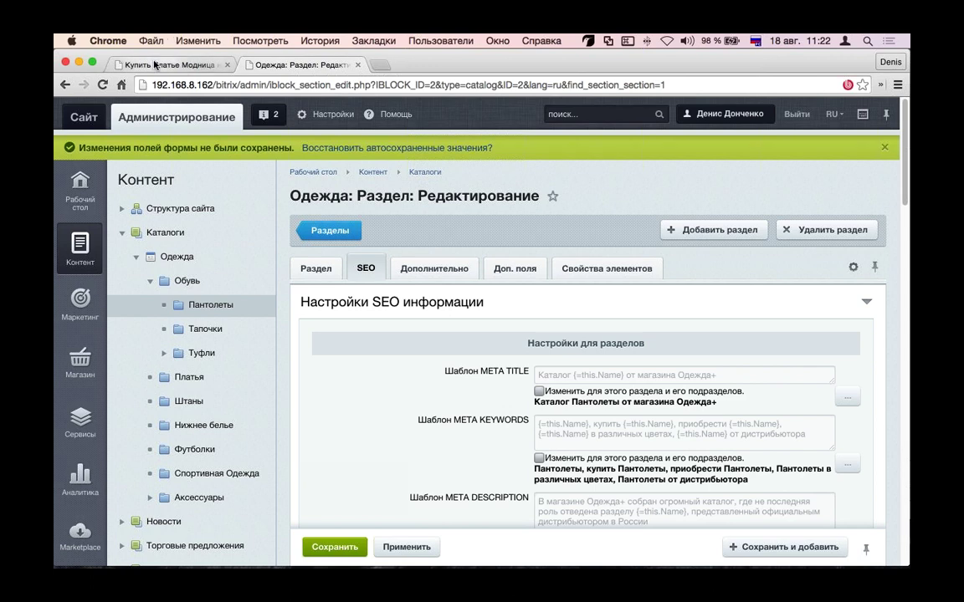
# Step: Open the product Пантолеты Кости на Пляже for editing and review its SEO templates for meta tags, heading and preview images
pyautogui.click(228, 306)
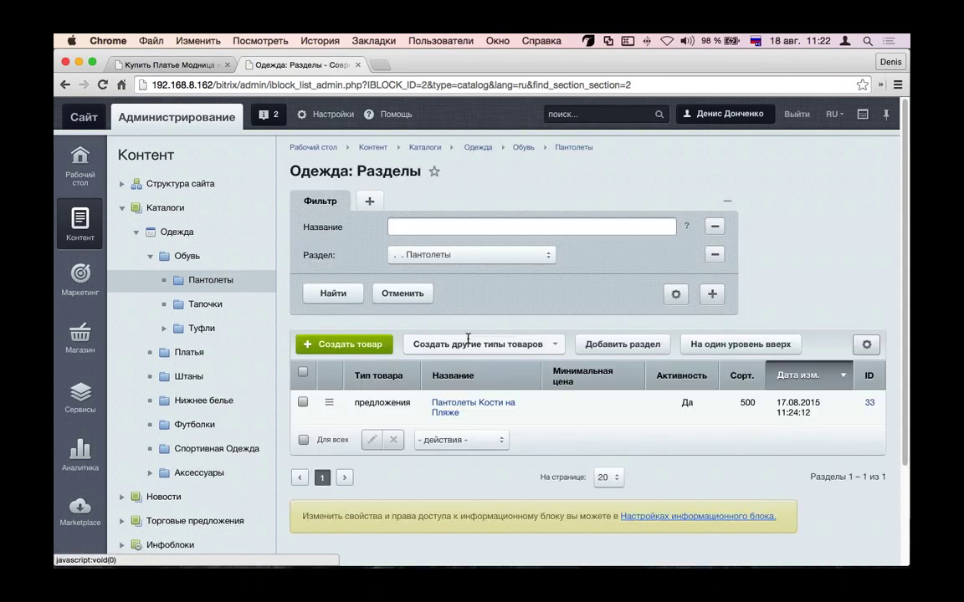
pyautogui.click(329, 399)
pyautogui.click(368, 238)
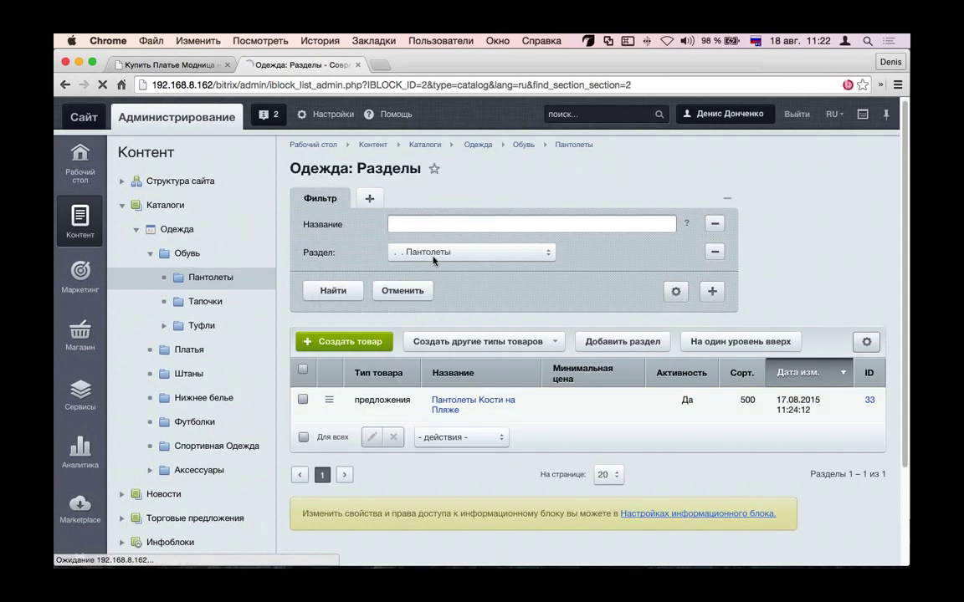
pyautogui.scroll(-2, 482, 153)
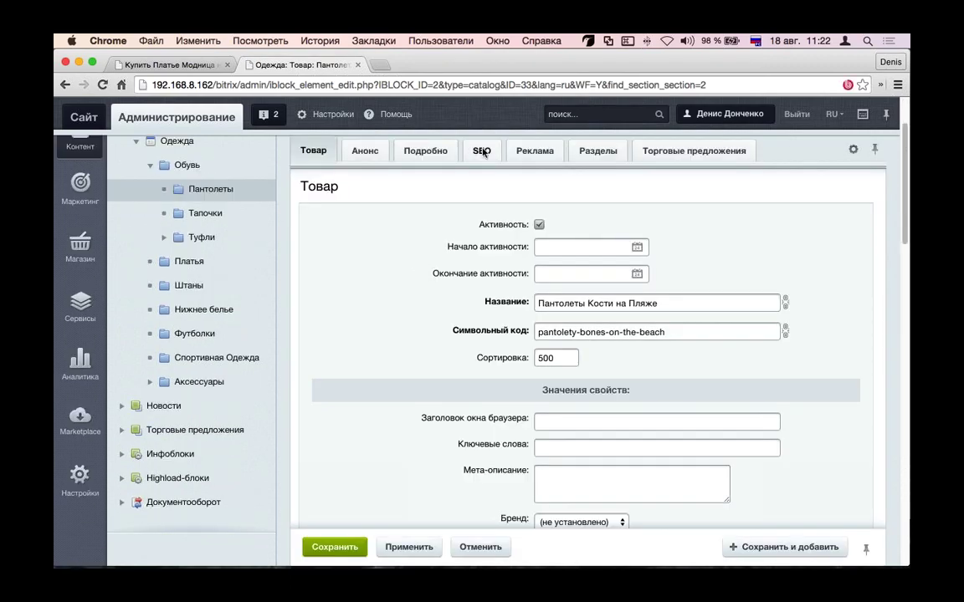
pyautogui.click(482, 151)
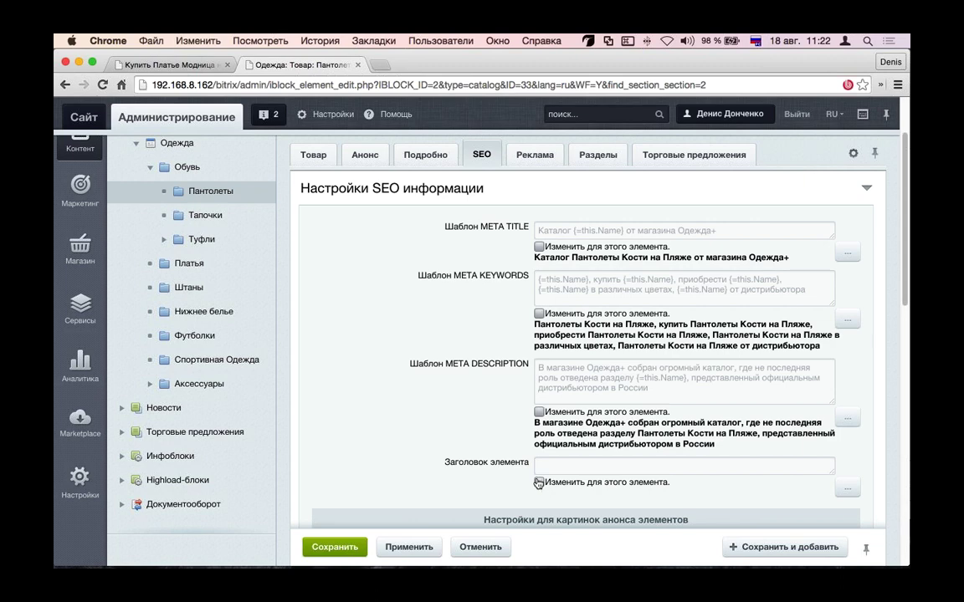
pyautogui.scroll(-3, 537, 483)
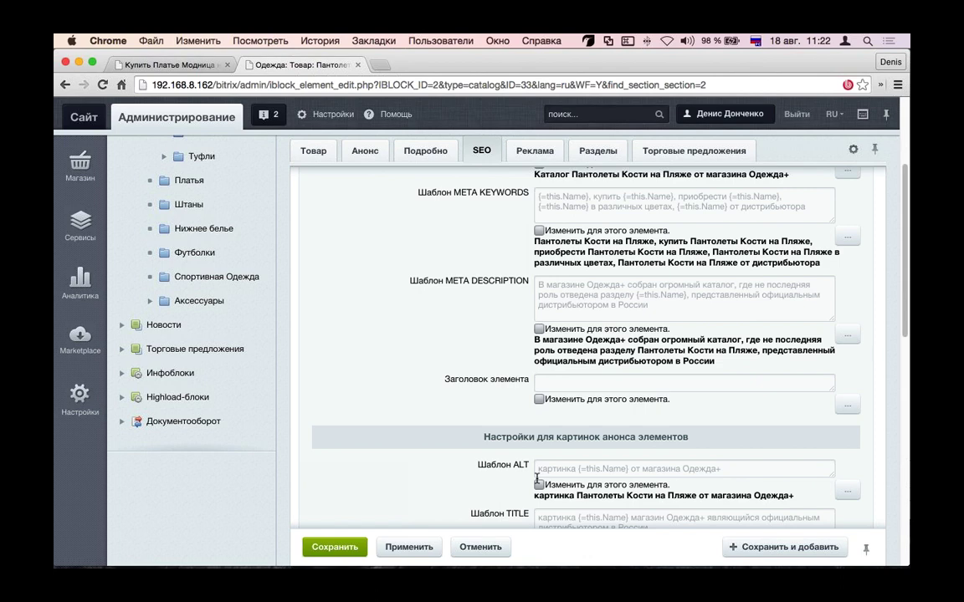
pyautogui.scroll(3, 545, 251)
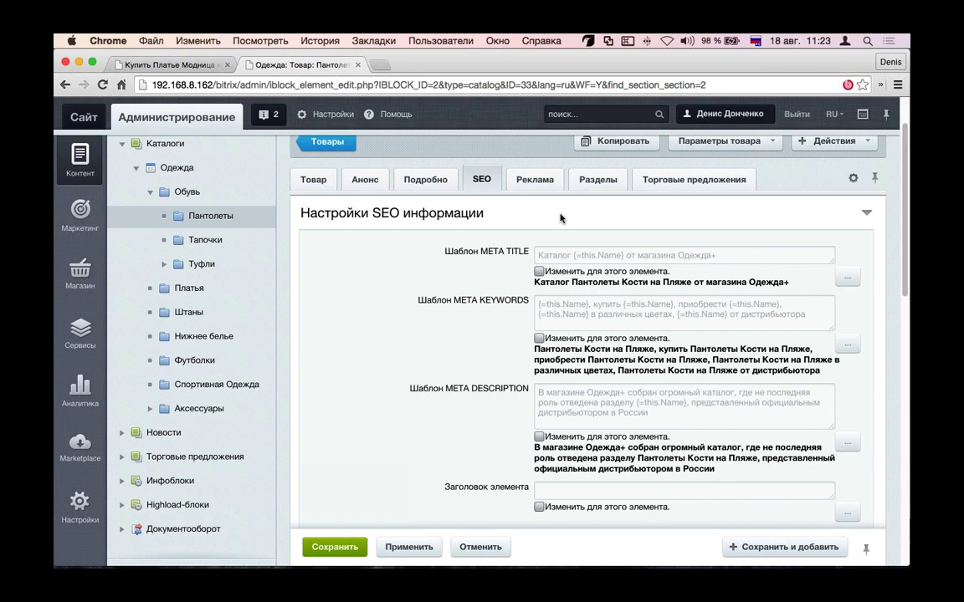
# Step: Switch to the PowerPoint presentation and go through the slides on contextual advertising and Яндекс.Директ support
pyautogui.moveTo(585, 544)
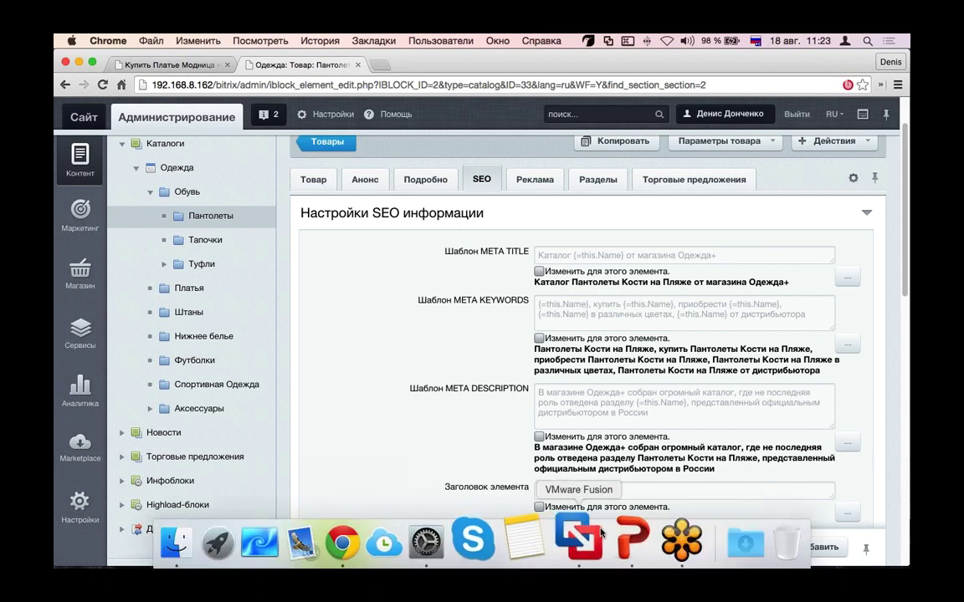
pyautogui.click(633, 539)
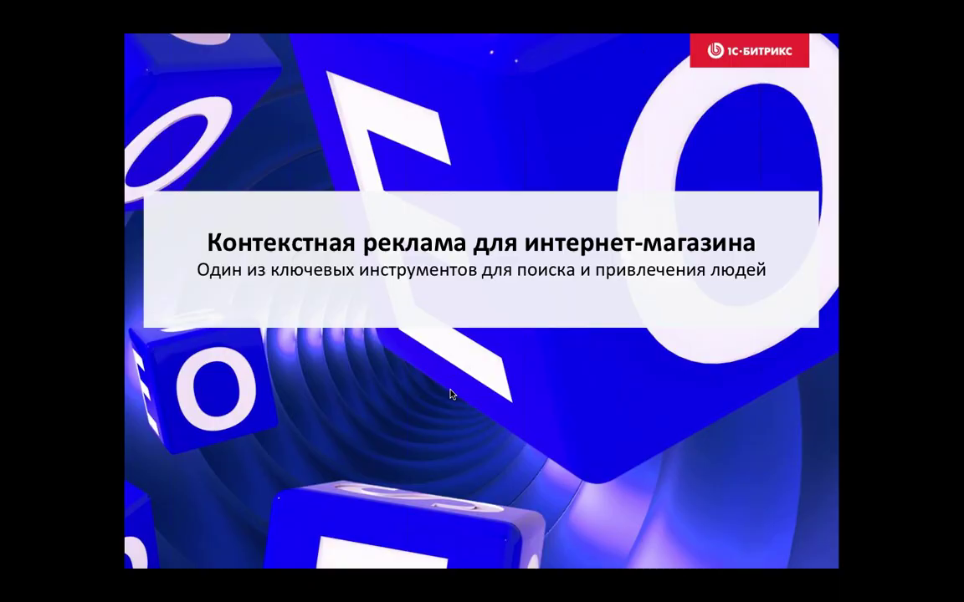
pyautogui.click(450, 394)
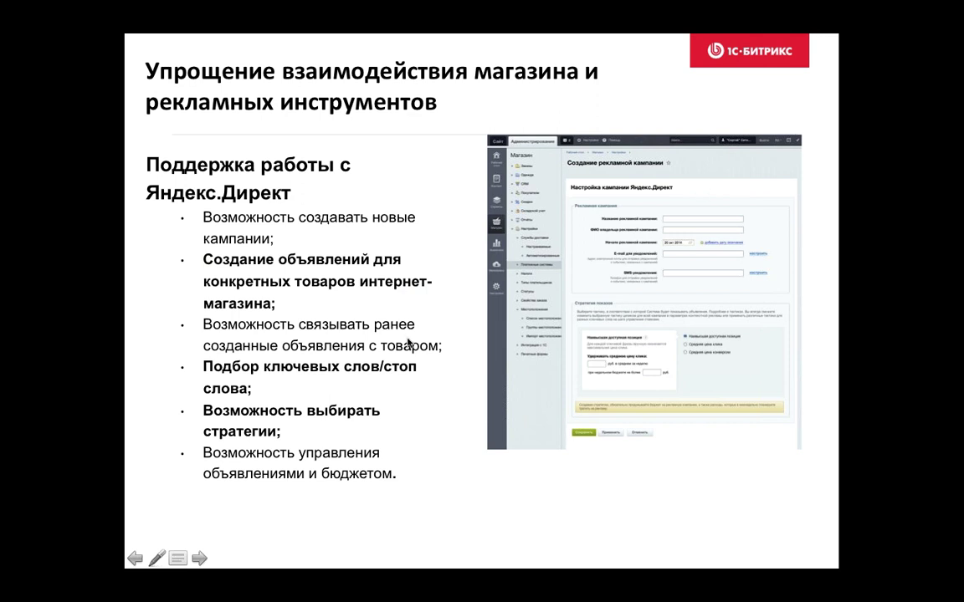
pyautogui.press('Right')
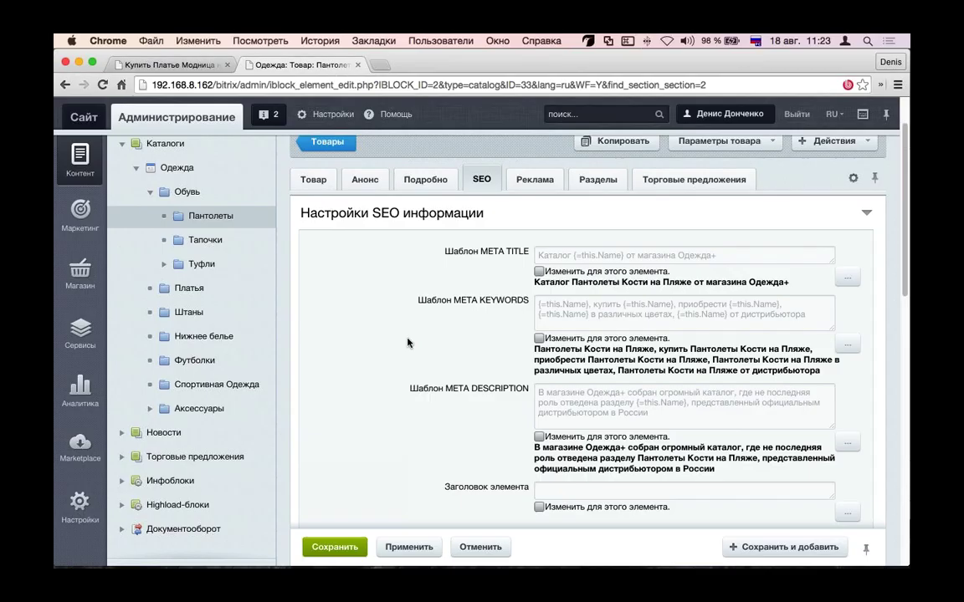
# Step: Search the admin area for "директ" and open the Яндекс.Директ campaign management page
pyautogui.click(567, 112)
pyautogui.write('директ')
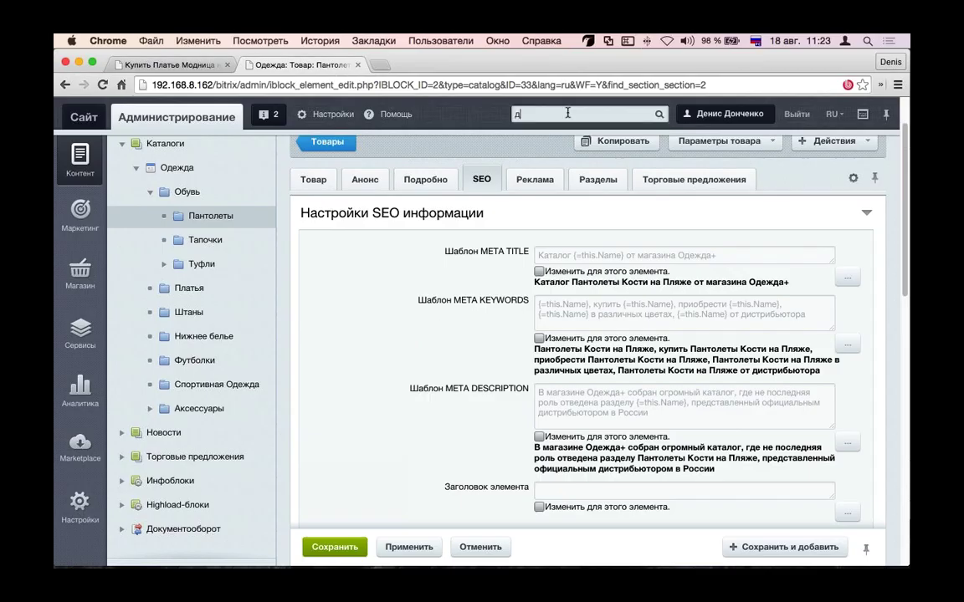
pyautogui.click(598, 140)
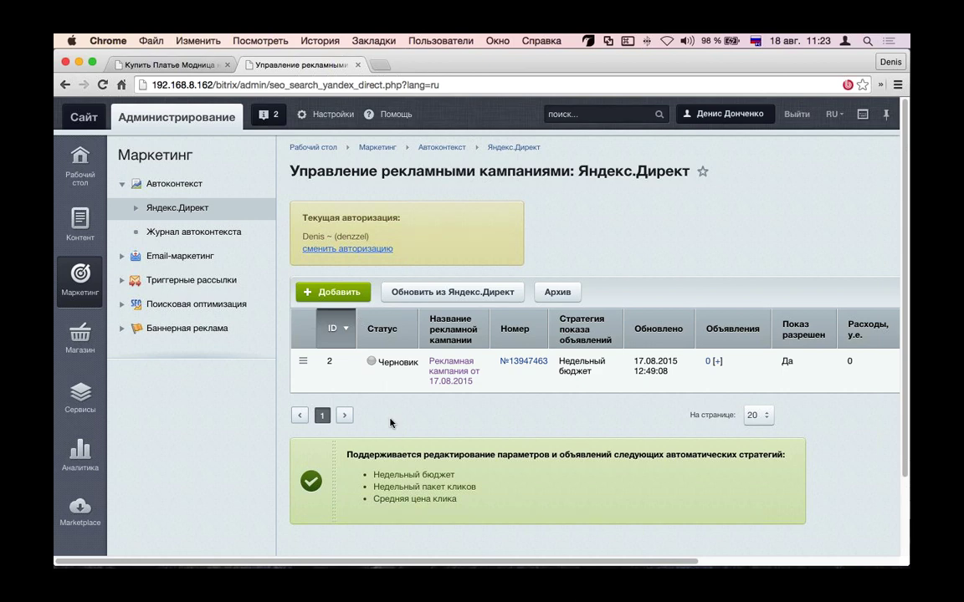
# Step: Open the campaign Рекламная кампания от 17.08.2015 and examine its main settings, display strategy and statistics
pyautogui.click(444, 369)
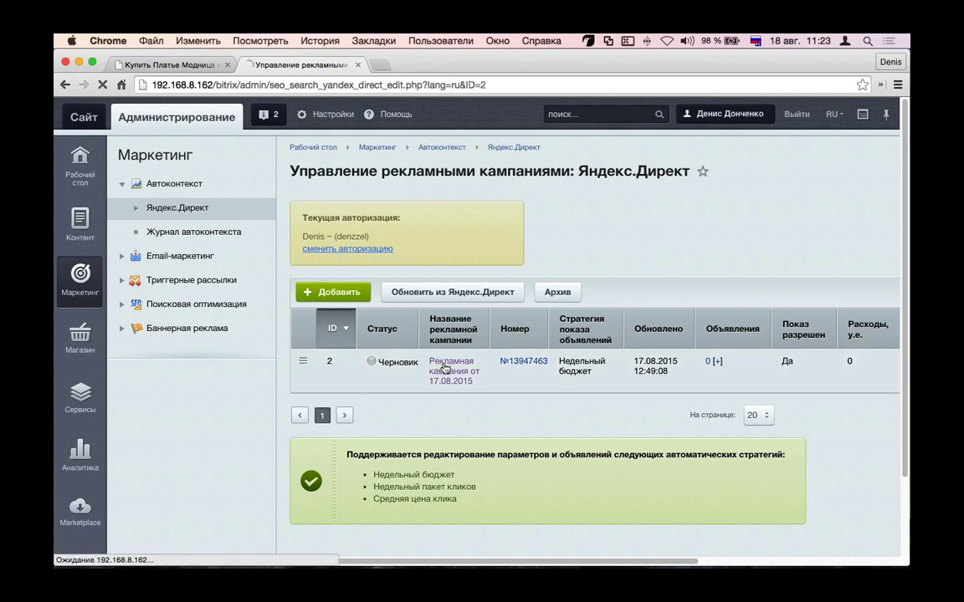
pyautogui.scroll(-3, 444, 369)
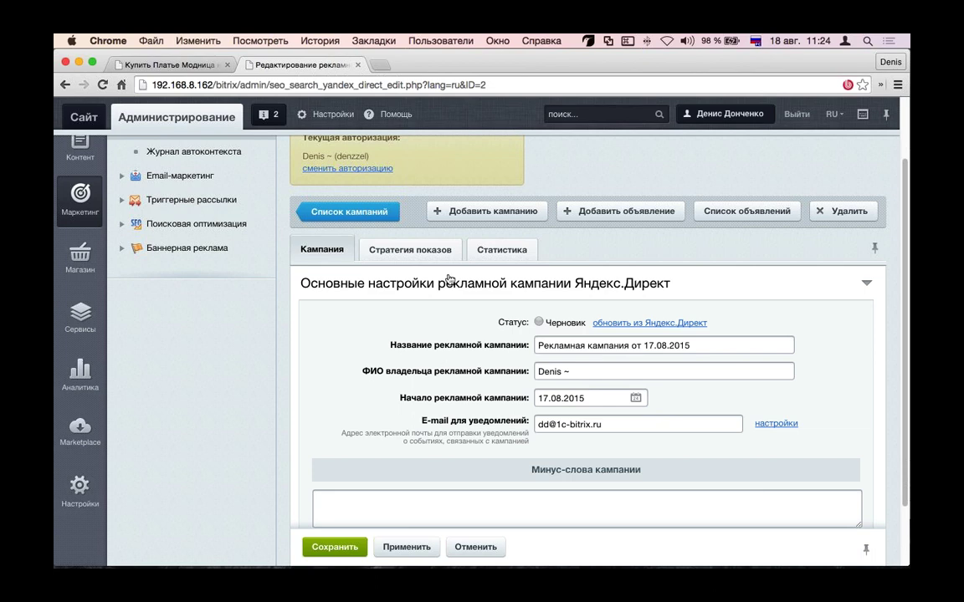
pyautogui.scroll(-3, 432, 283)
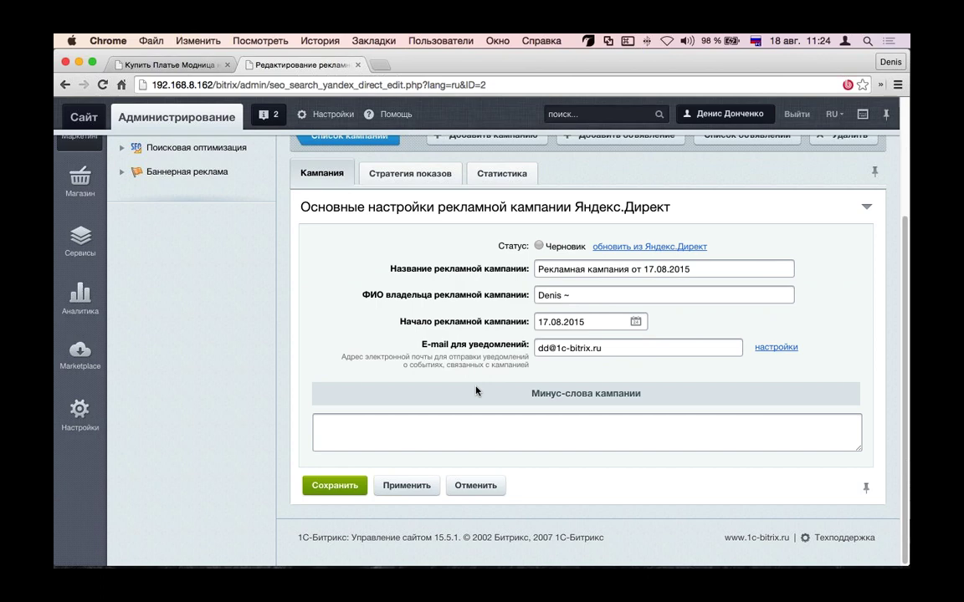
pyautogui.click(405, 176)
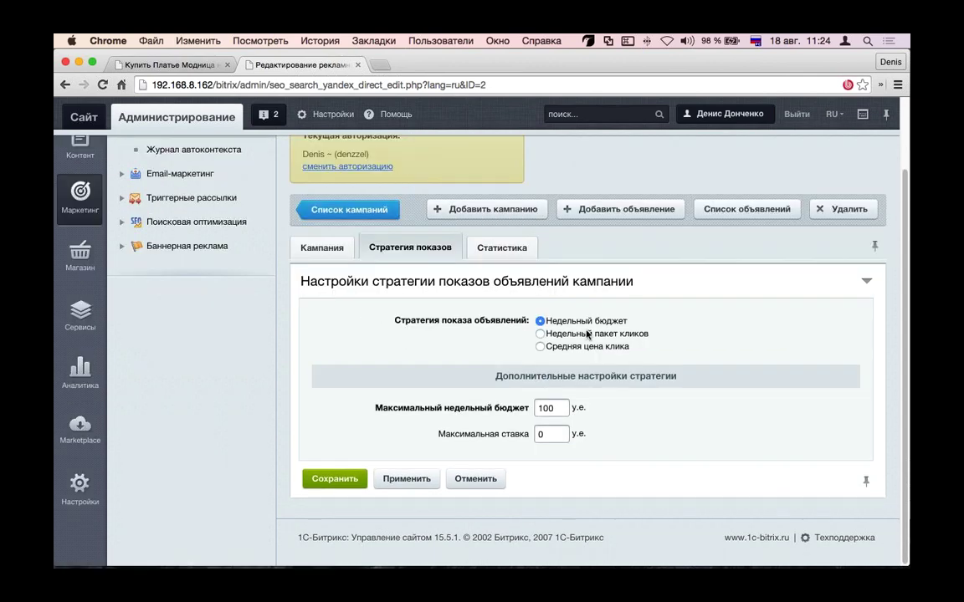
pyautogui.click(513, 248)
pyautogui.scroll(-5, 393, 328)
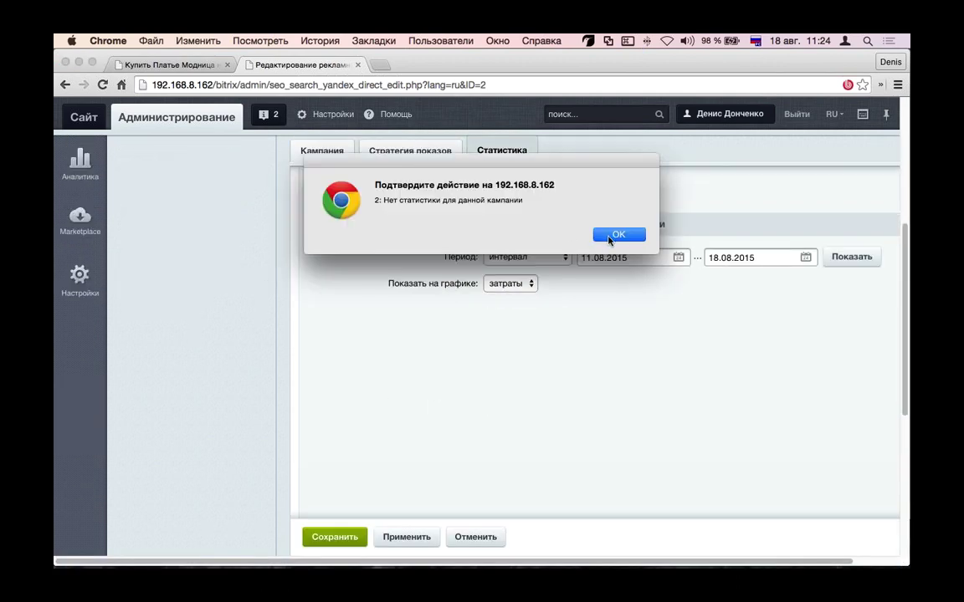
pyautogui.click(611, 233)
pyautogui.scroll(3, 526, 278)
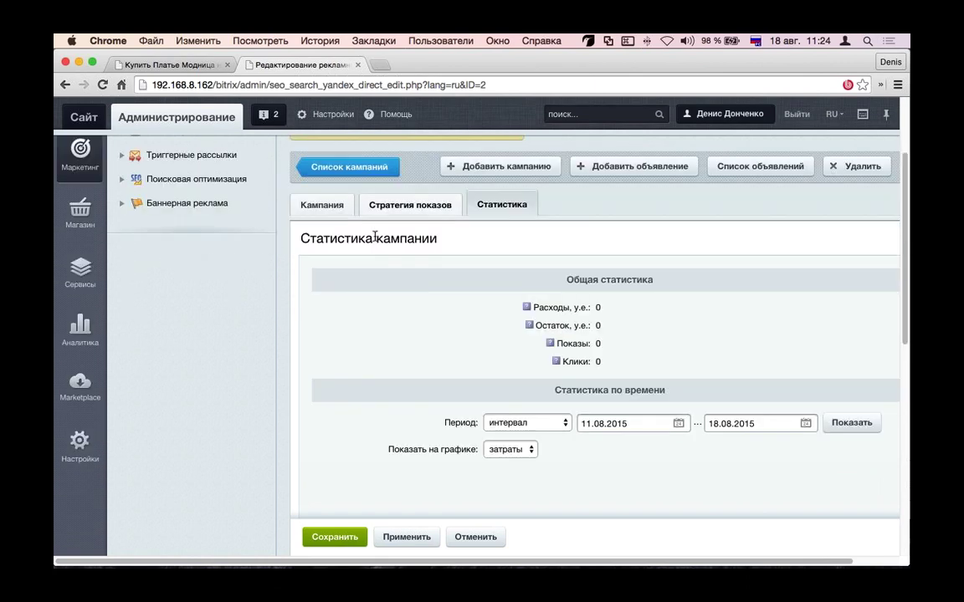
# Step: Go over the campaign's main settings and its ad display strategy options once more
pyautogui.click(333, 208)
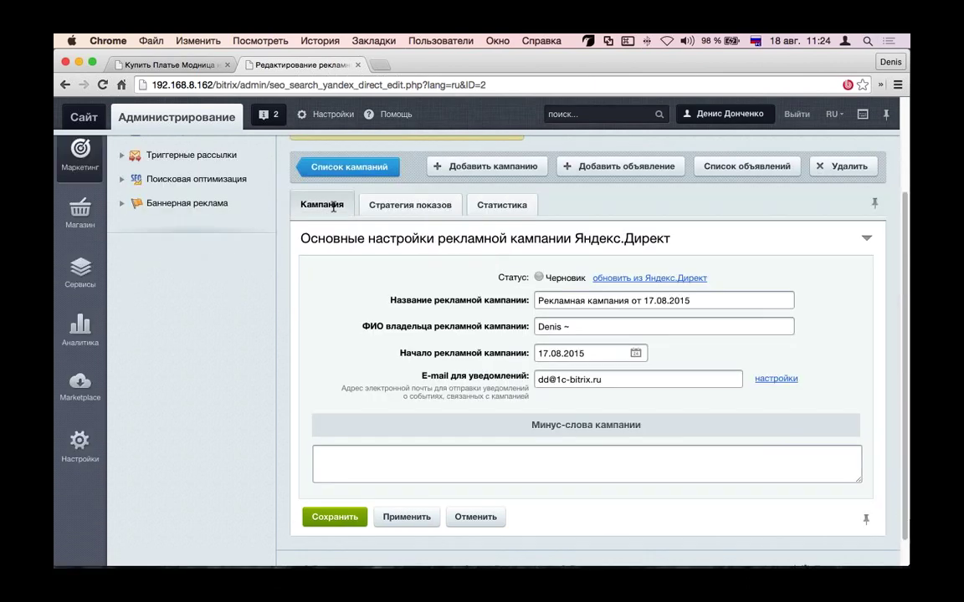
pyautogui.scroll(2, 498, 298)
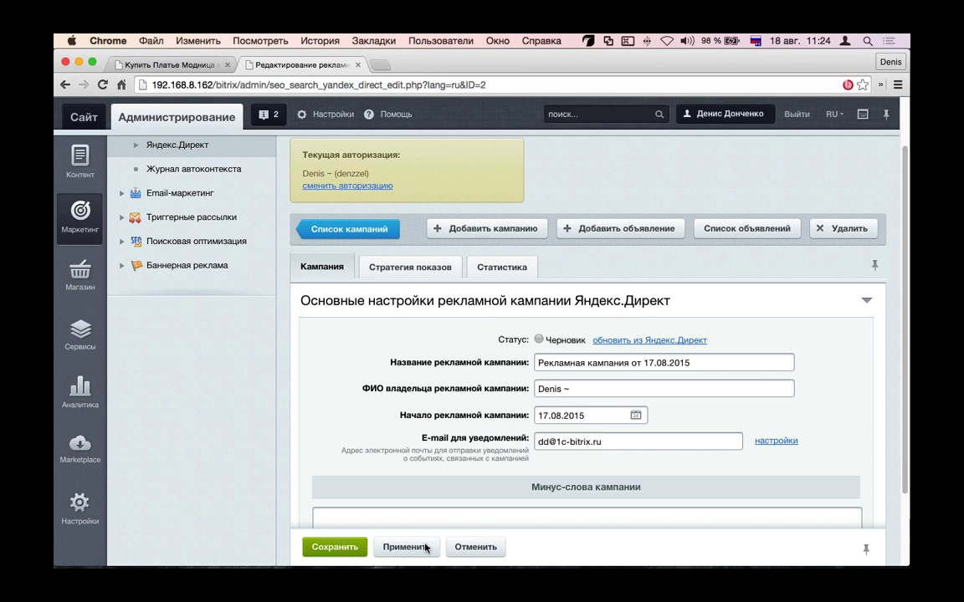
pyautogui.click(402, 284)
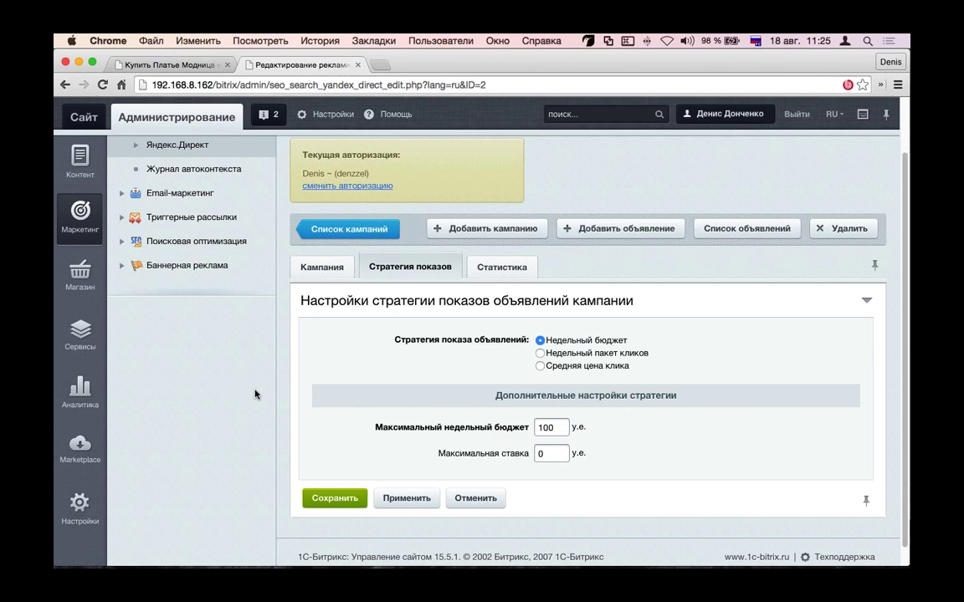
pyautogui.scroll(2, 256, 394)
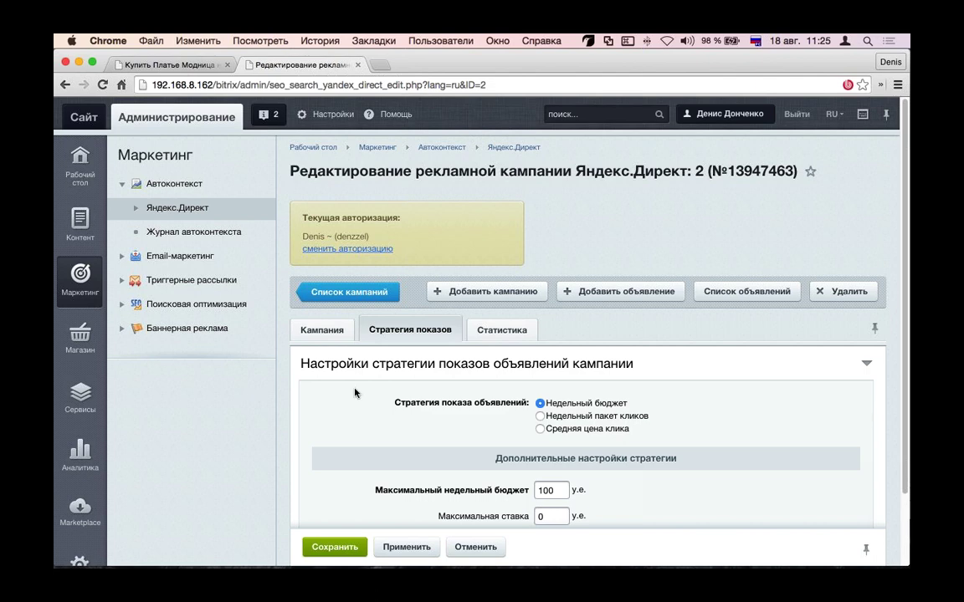
pyautogui.click(324, 331)
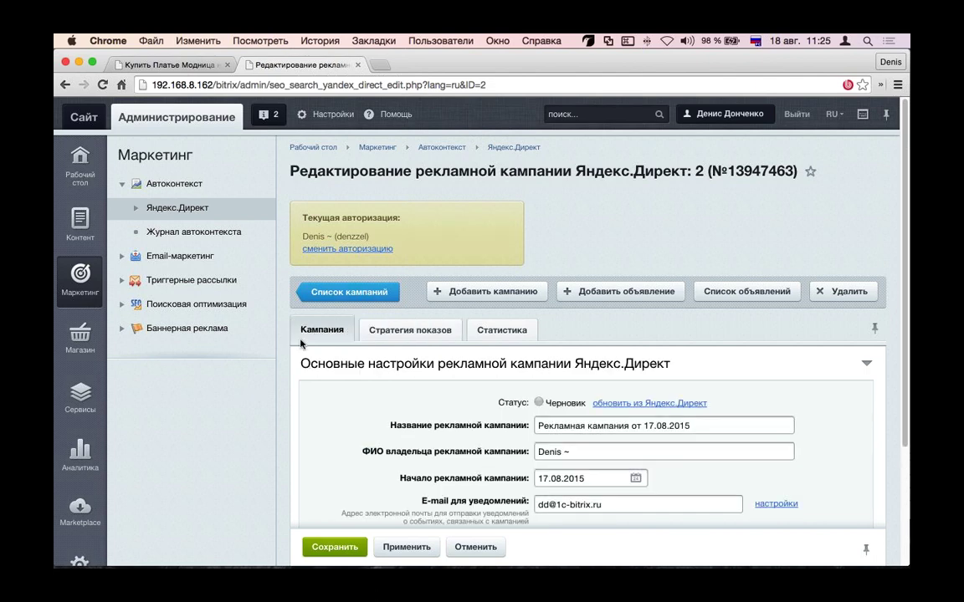
pyautogui.scroll(-2, 325, 333)
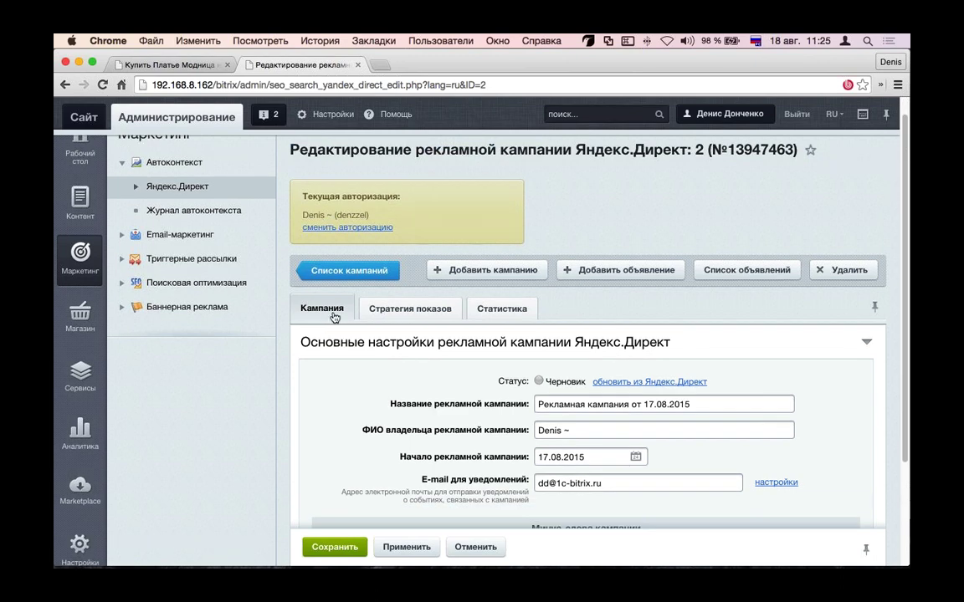
# Step: Turn on edit mode on the public site and open the product Ремень Грубая Кожа for editing
pyautogui.click(87, 118)
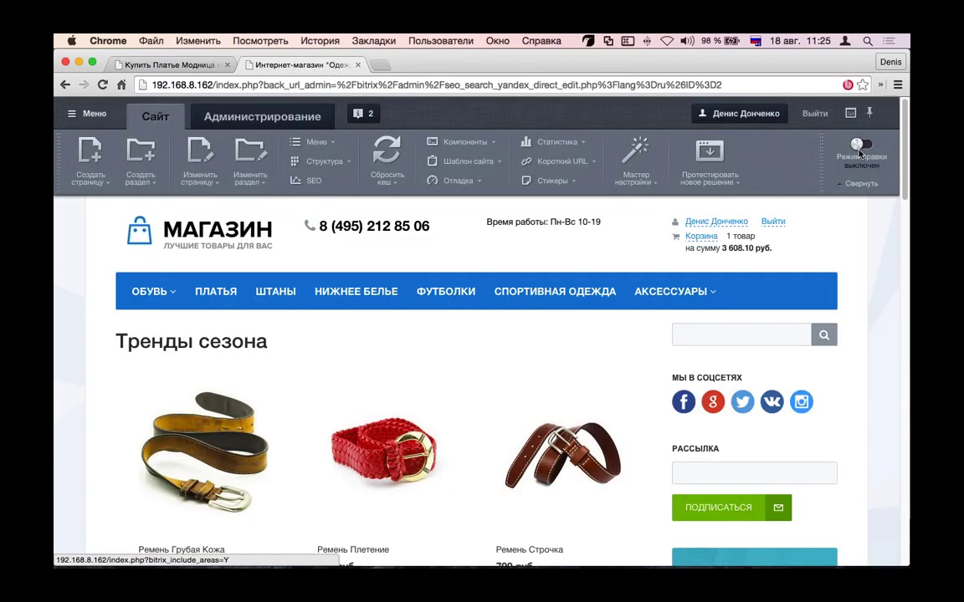
pyautogui.click(860, 147)
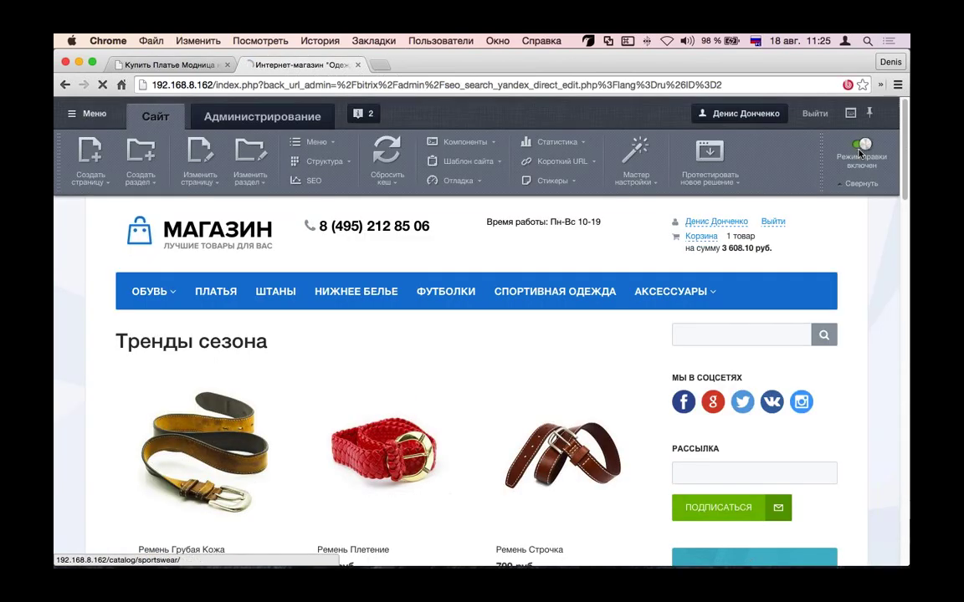
pyautogui.moveTo(199, 377)
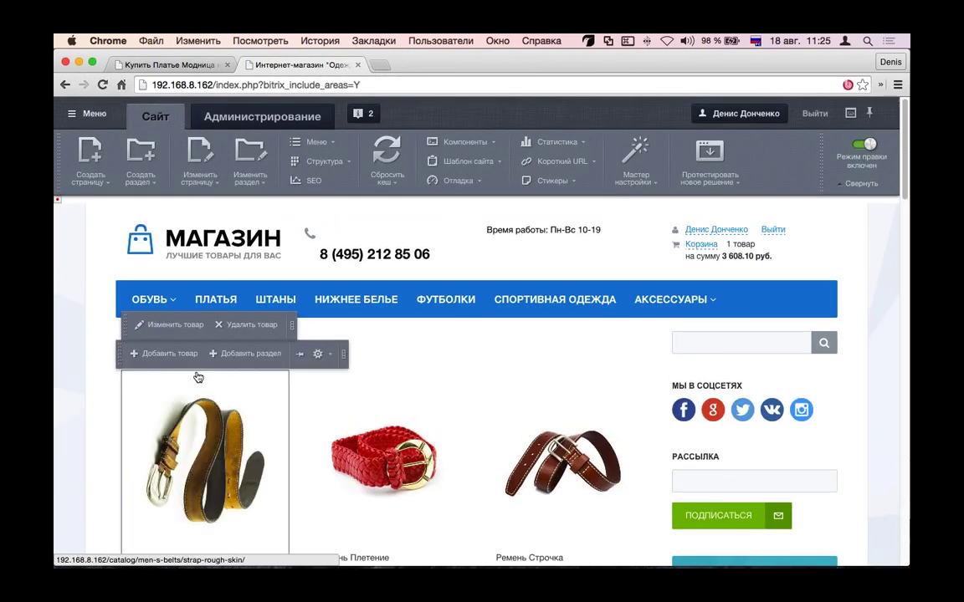
pyautogui.click(174, 326)
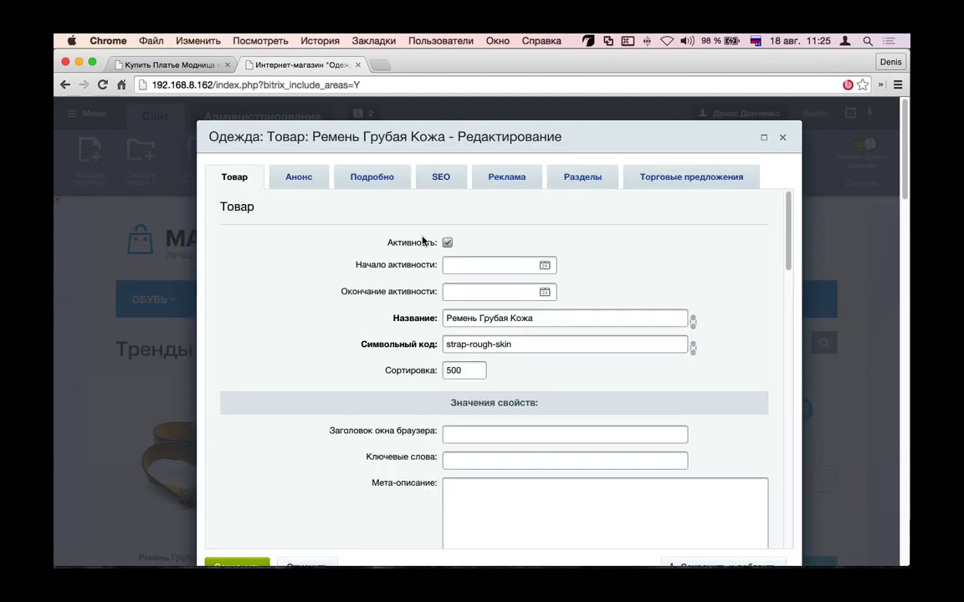
# Step: In the belt's advertising settings, select the campaign Рекламная кампания от 17.08.2015 and start creating a new ad for it
pyautogui.click(491, 188)
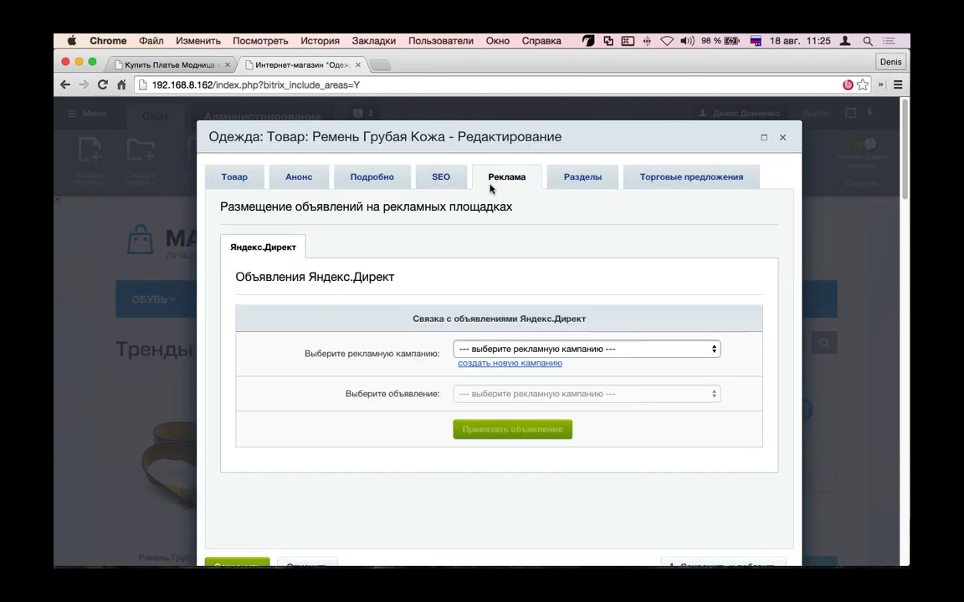
pyautogui.click(595, 349)
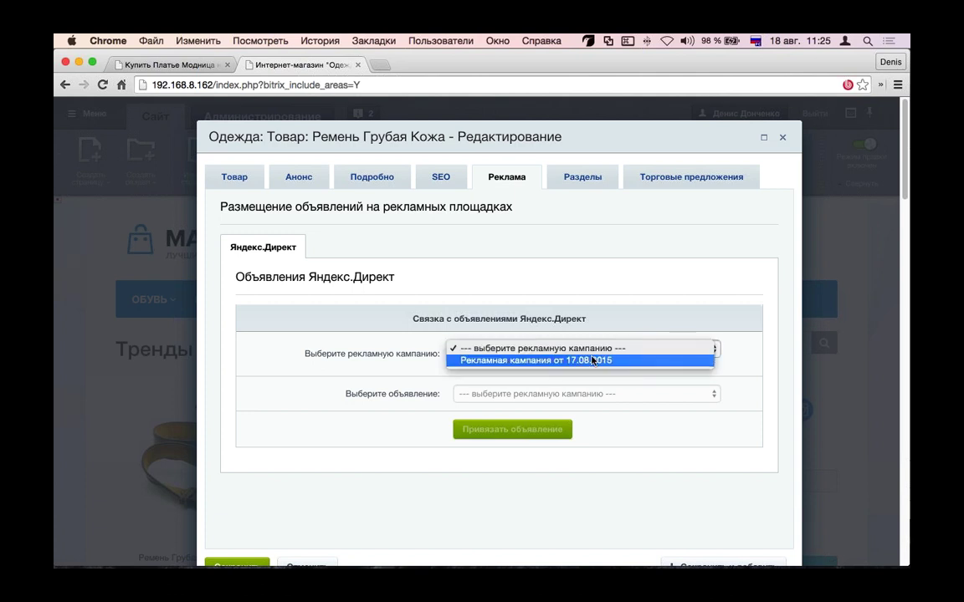
pyautogui.click(592, 361)
pyautogui.click(586, 394)
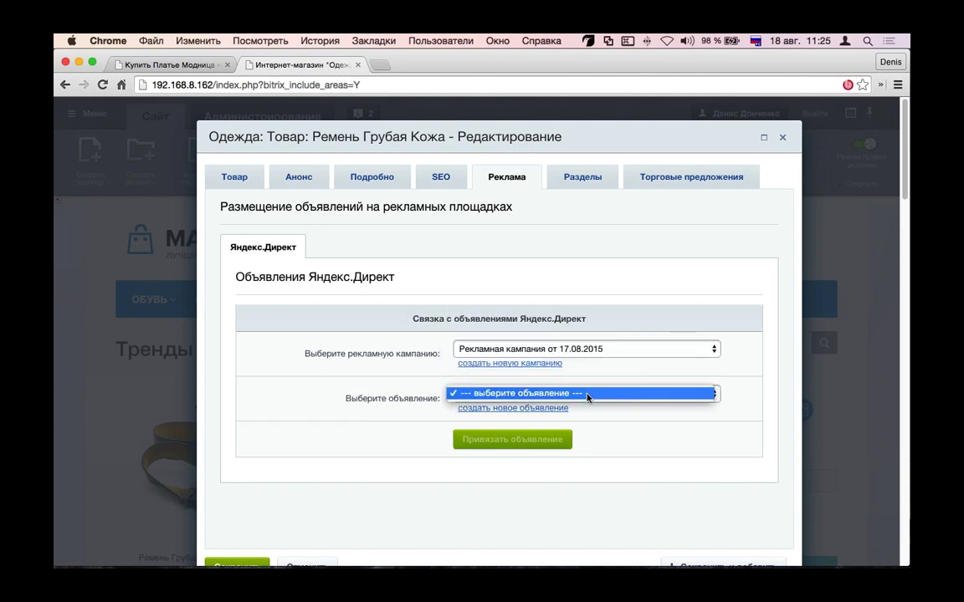
pyautogui.click(460, 398)
pyautogui.click(483, 410)
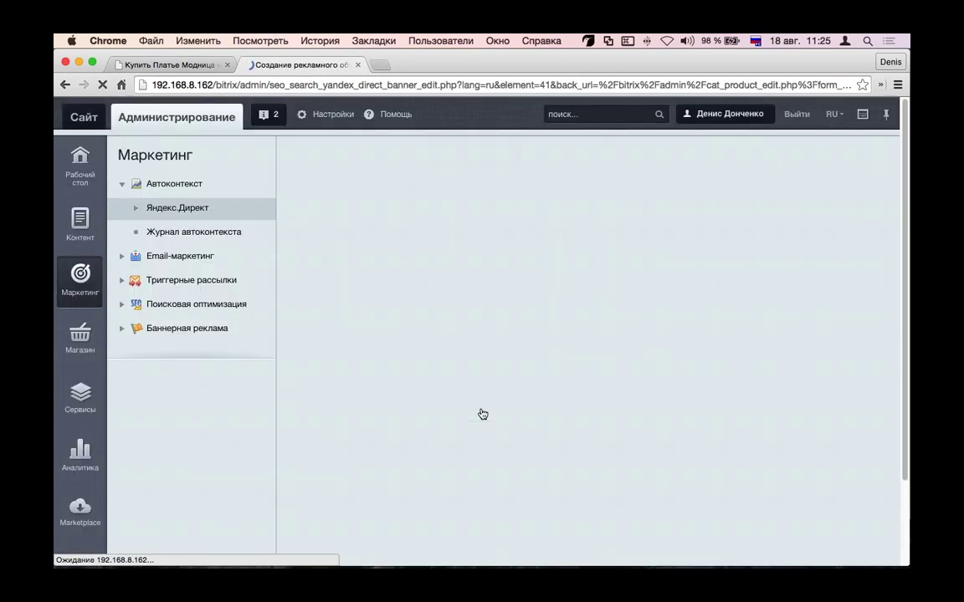
# Step: Enter the ad title "вмывмывмывмывмыв" and the ad text "sdvsdvsdvsвмыв вмыв м sdv sd vsdv"
pyautogui.scroll(-3, 478, 404)
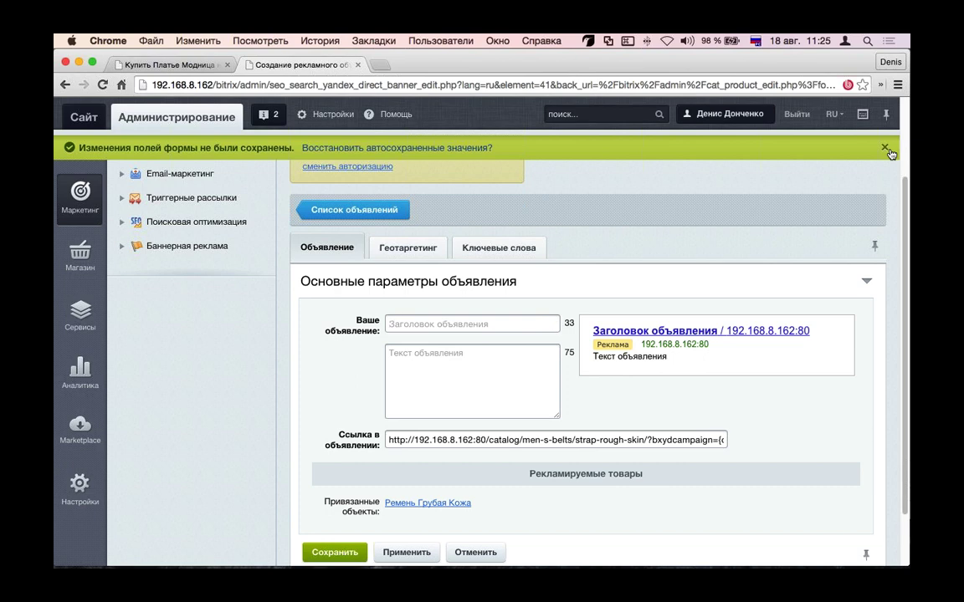
pyautogui.click(884, 148)
pyautogui.click(448, 306)
pyautogui.write('вмывм')
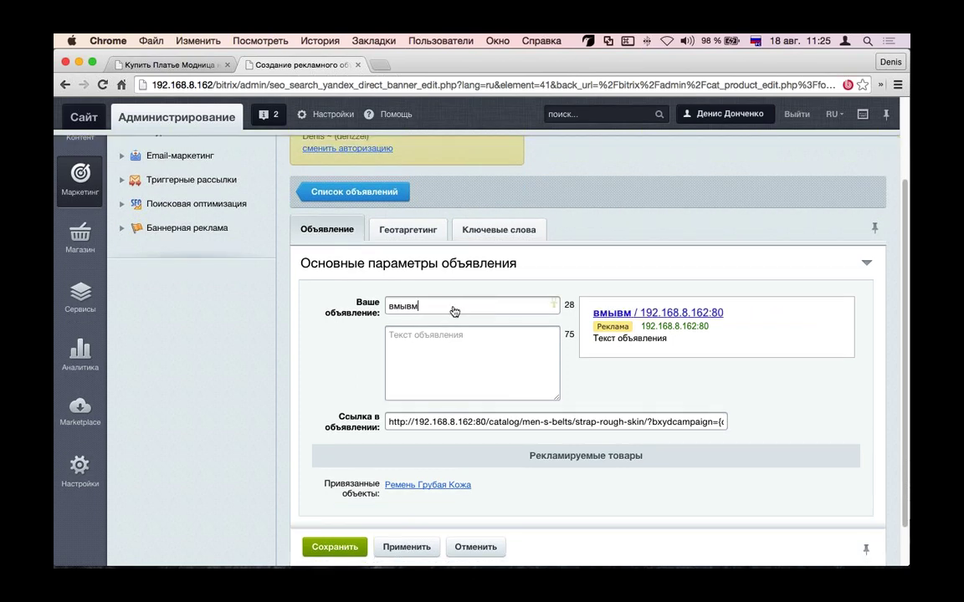
pyautogui.write('ывмывмывмыв')
pyautogui.click(468, 354)
pyautogui.write('ы')
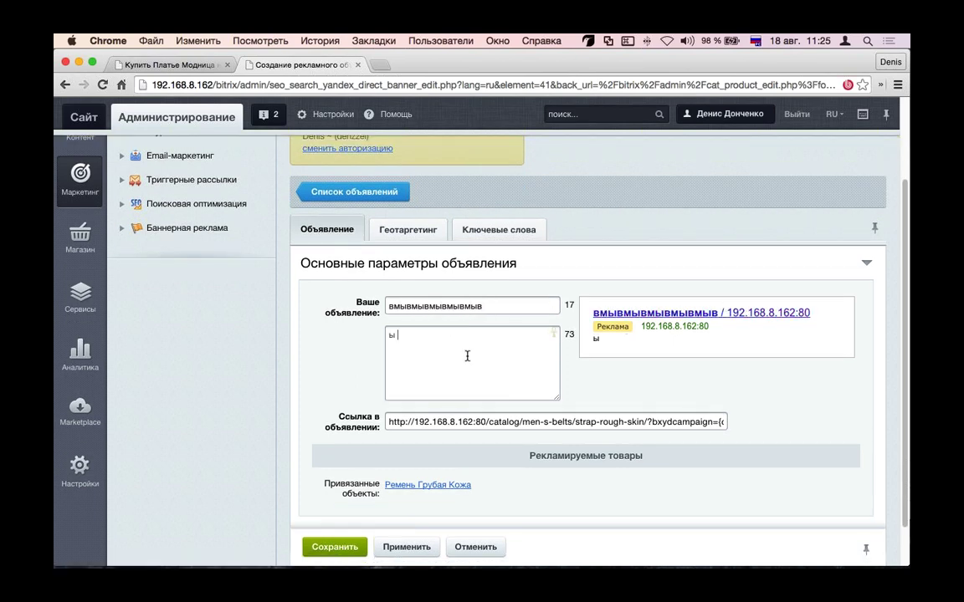
pyautogui.press('BackSpace')
pyautogui.press('BackSpace')
pyautogui.write('sdvsdvsdvsвмыв вмыв м sdv sd vsdv')
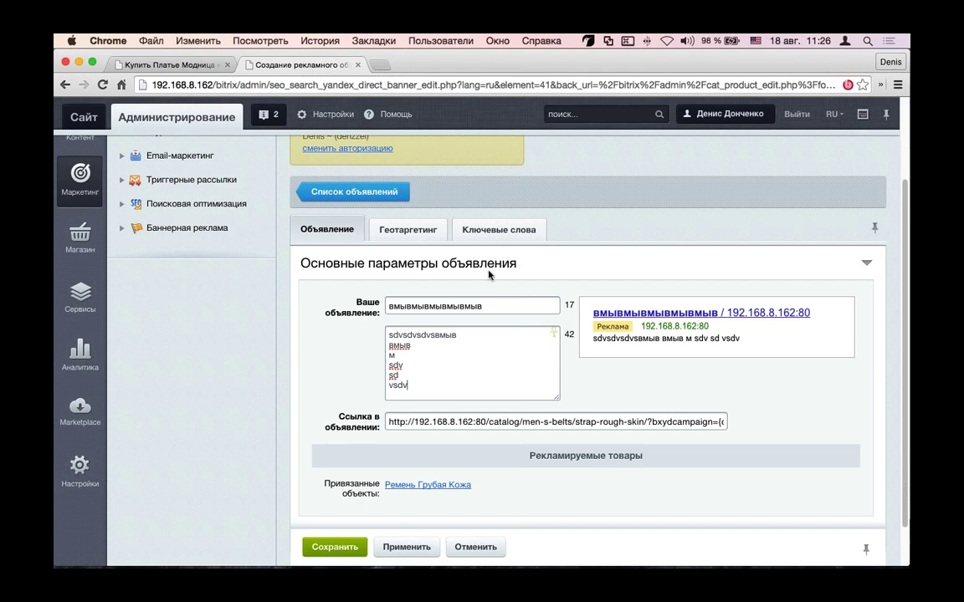
# Step: Review the product linked to the ad and the ad's geographic targeting options
pyautogui.scroll(-1, 463, 288)
pyautogui.scroll(-1, 462, 288)
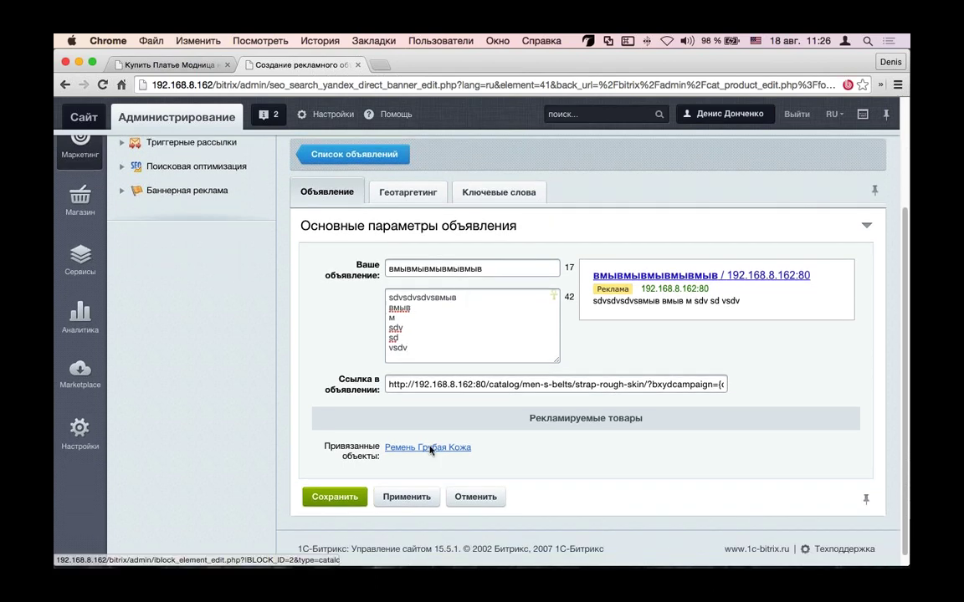
pyautogui.tripleClick(528, 420)
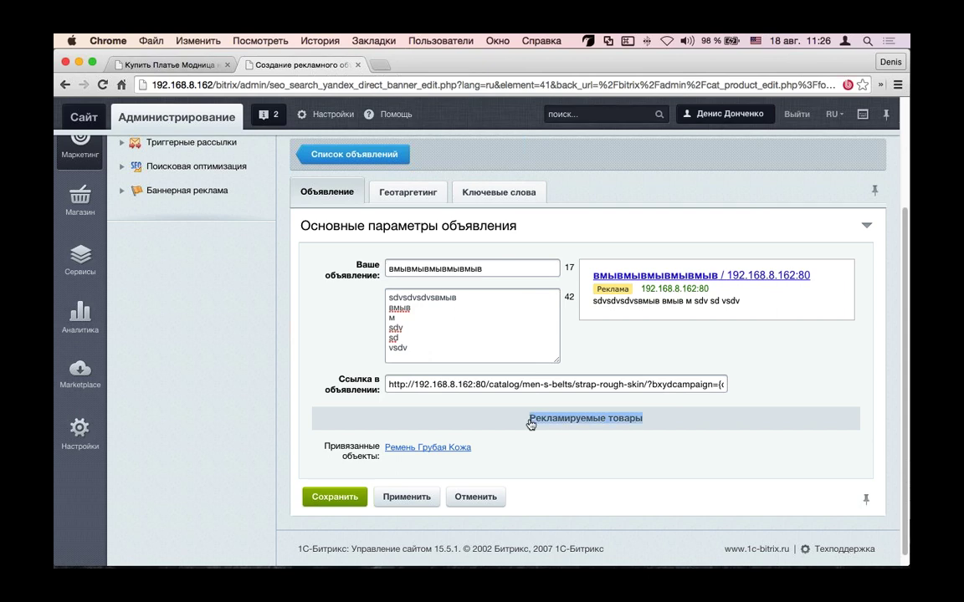
pyautogui.scroll(-1, 363, 298)
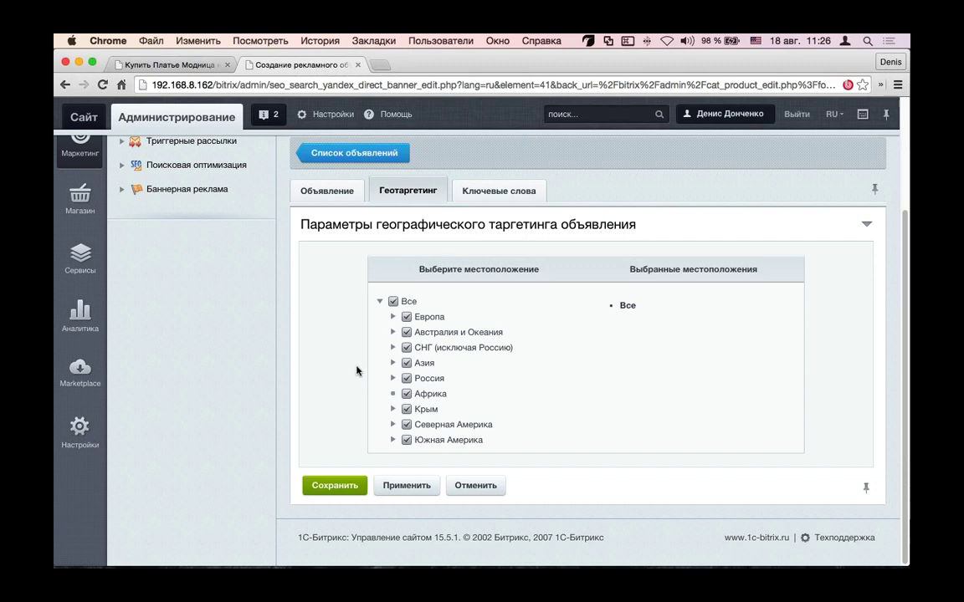
# Step: Enter "штаны" as the ad's keyword and request its search statistics
pyautogui.click(507, 194)
pyautogui.scroll(-1, 498, 251)
pyautogui.click(498, 244)
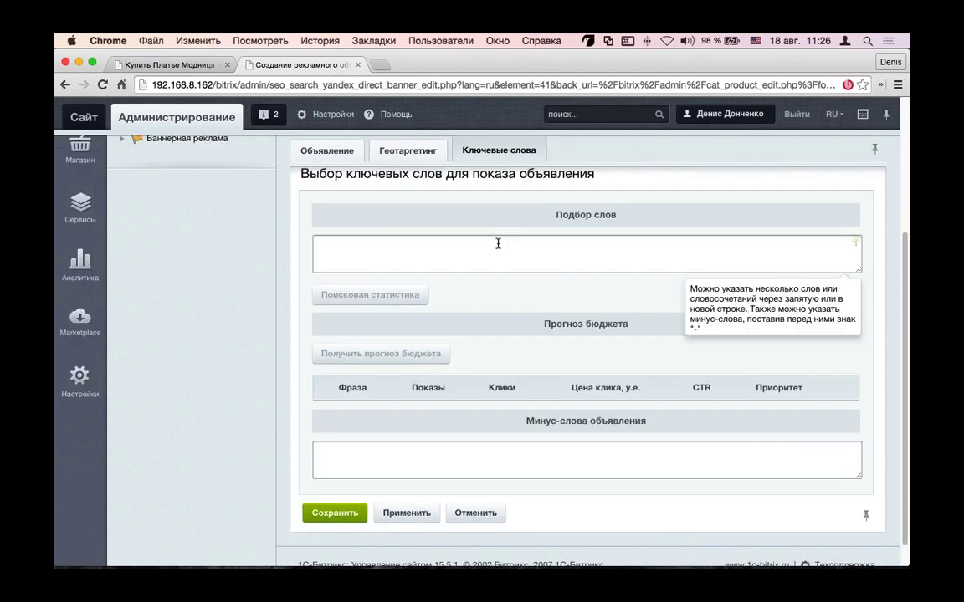
pyautogui.write('штаны')
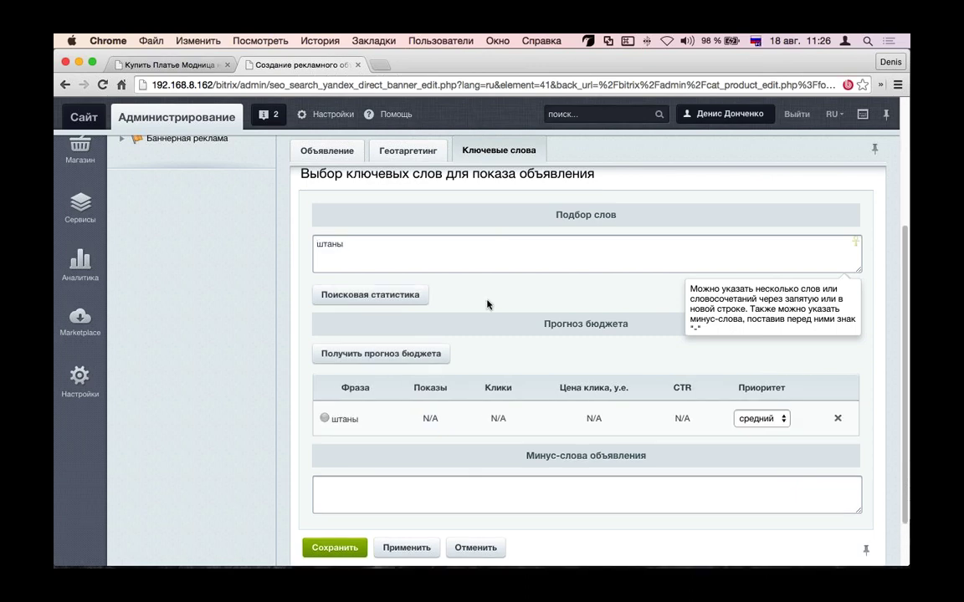
pyautogui.click(414, 301)
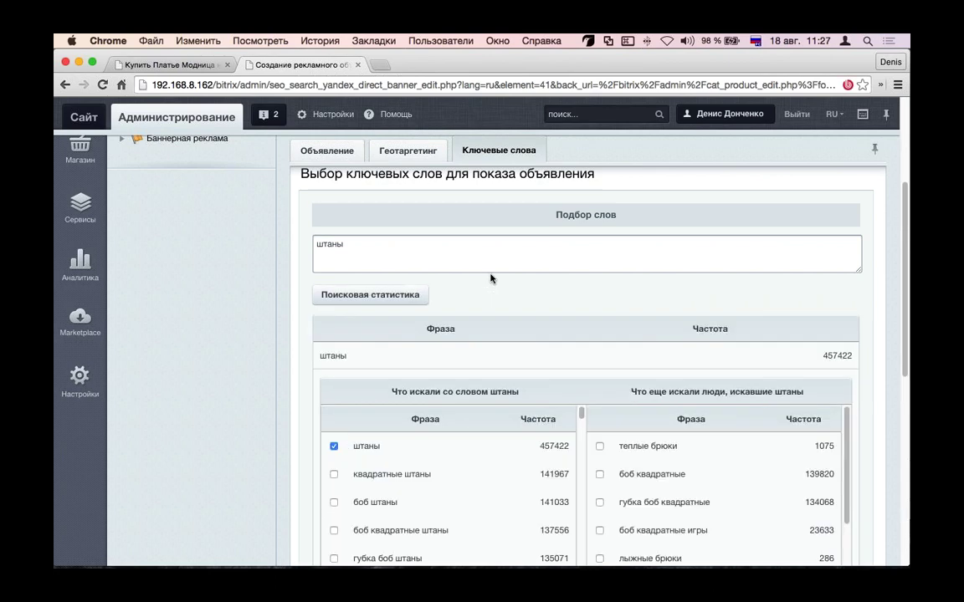
# Step: Look through the related search phrases and extend the keyword to "штаны кожаные"
pyautogui.scroll(-2, 491, 285)
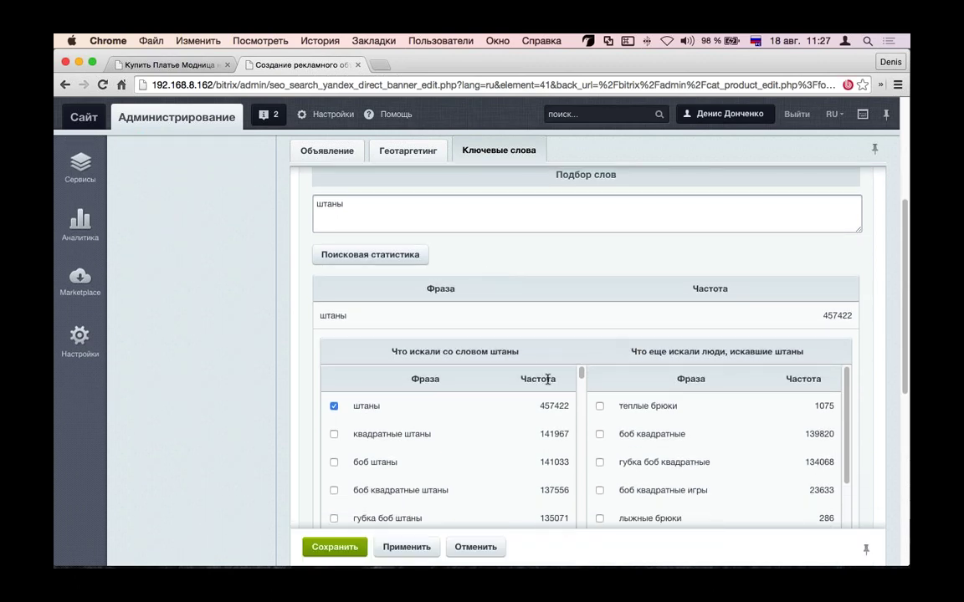
pyautogui.scroll(-2, 548, 379)
pyautogui.scroll(2, 459, 417)
pyautogui.moveTo(407, 212)
pyautogui.write('кожаные')
# Step: Examine the suggested phrases, the budget forecast and the minus-words section of the ad's keyword settings
pyautogui.scroll(-3, 427, 251)
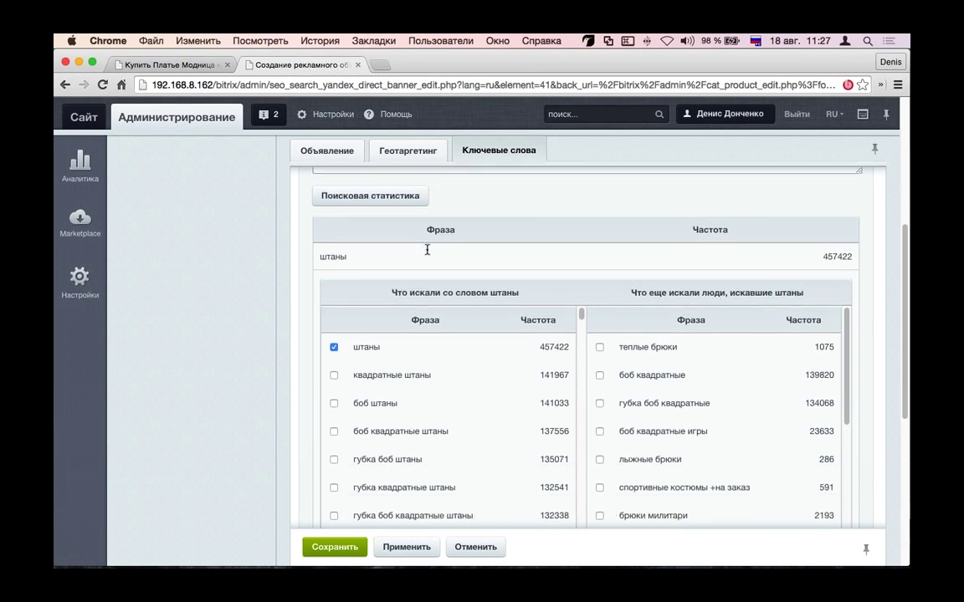
pyautogui.scroll(-5, 419, 303)
pyautogui.scroll(-5, 418, 302)
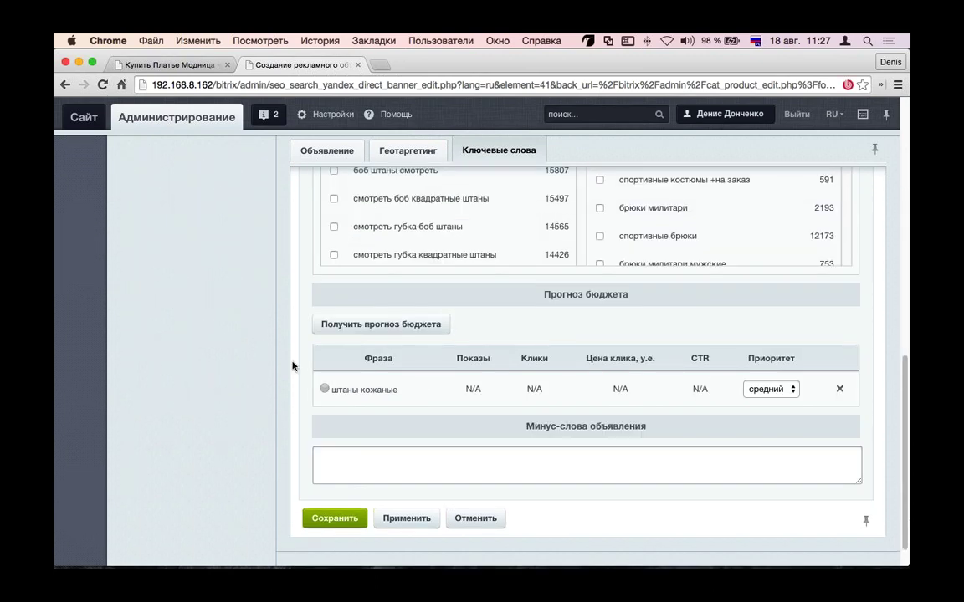
pyautogui.scroll(-1, 293, 365)
pyautogui.click(620, 431)
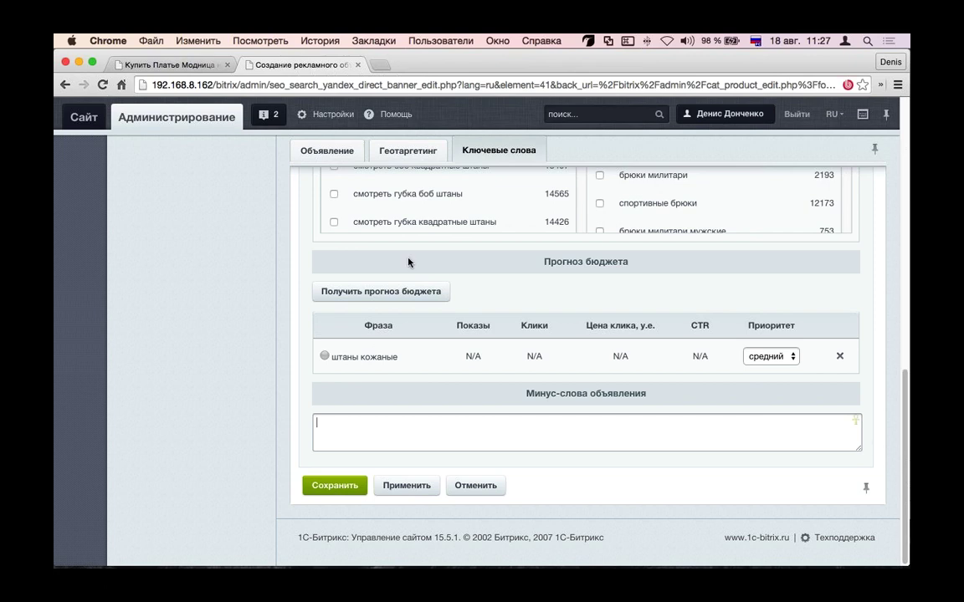
pyautogui.scroll(10, 522, 287)
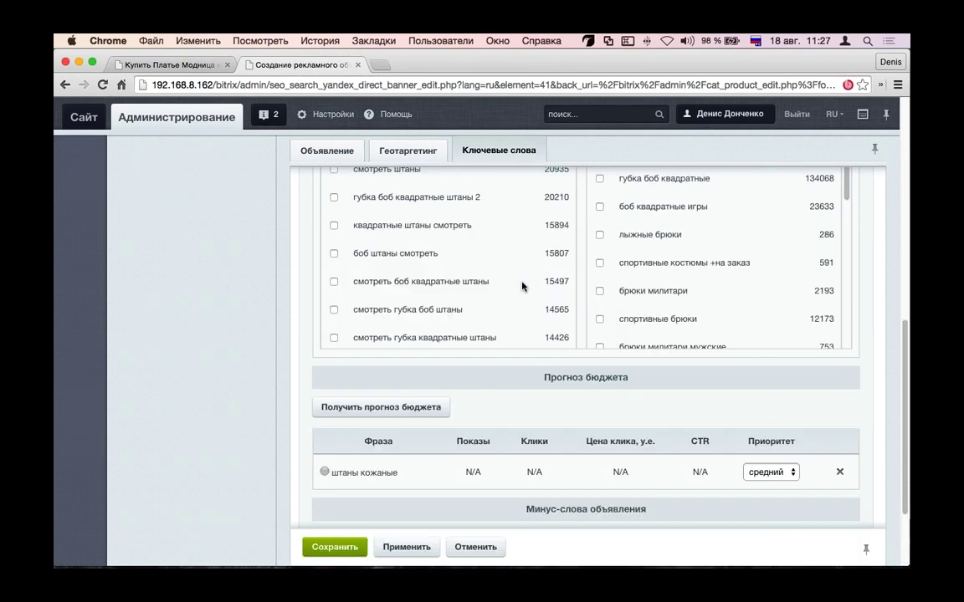
pyautogui.scroll(2, 178, 250)
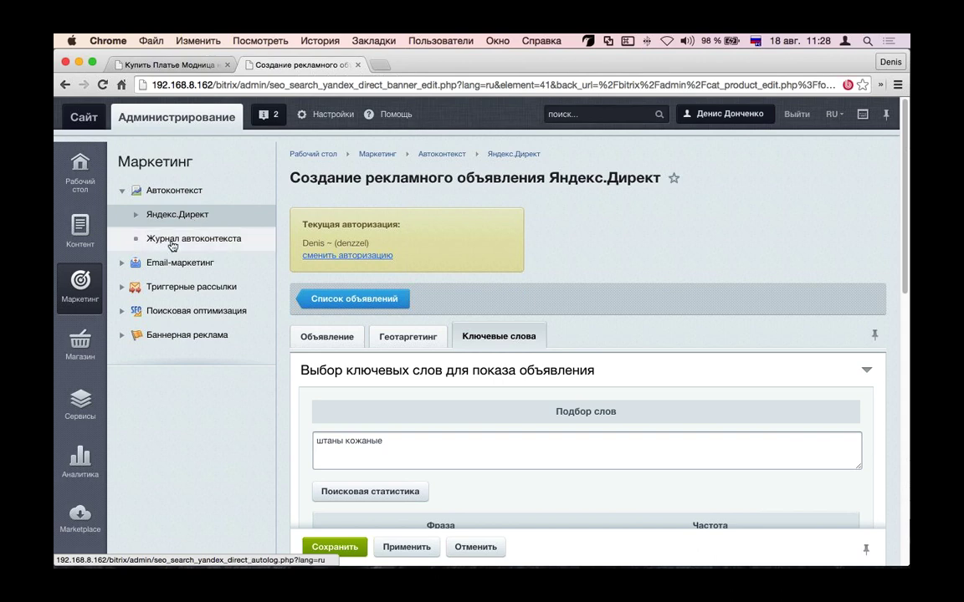
# Step: Open the Журнал автоконтекста and look over the store, marketing and analytics sections of the admin area
pyautogui.click(173, 240)
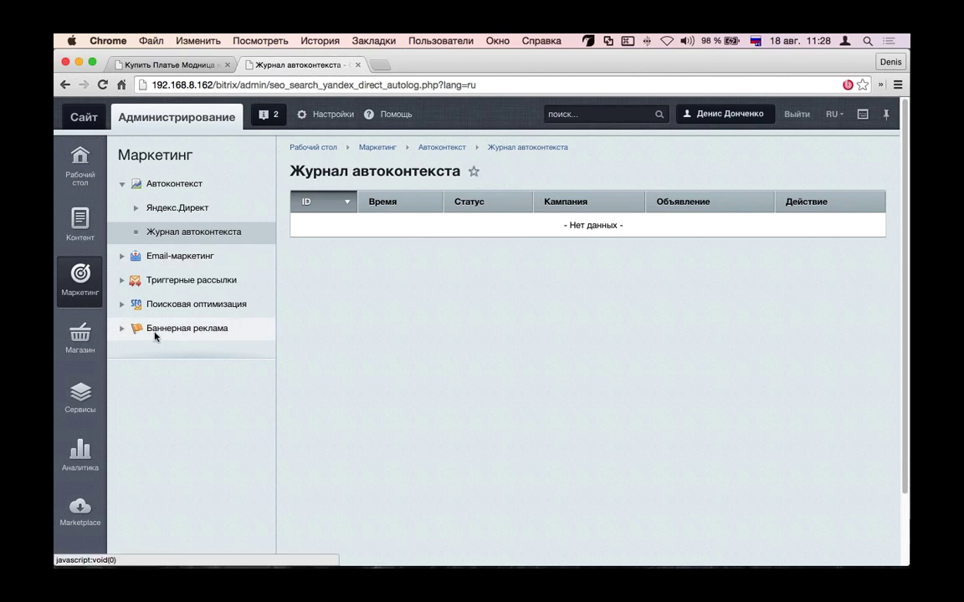
pyautogui.click(87, 341)
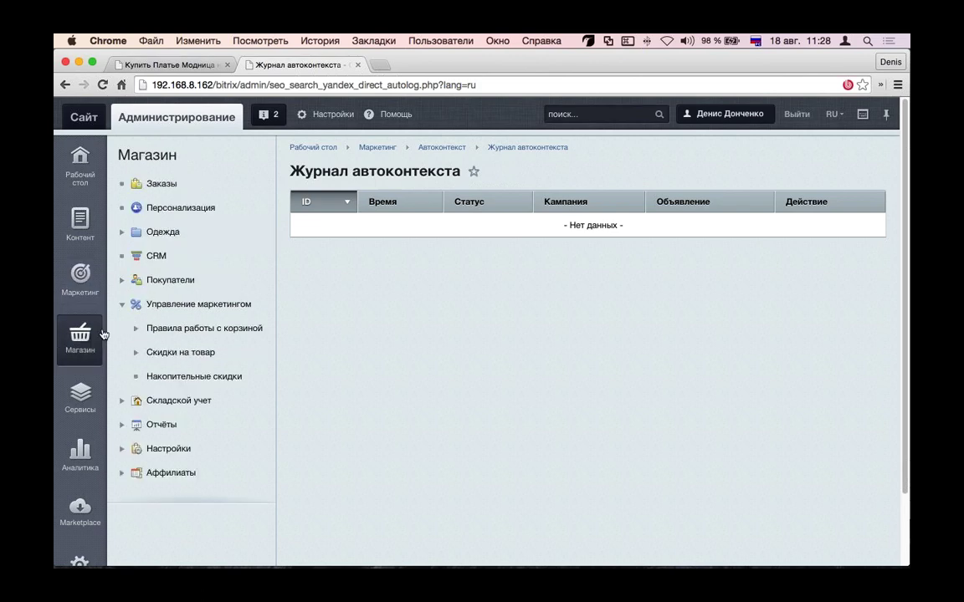
pyautogui.click(74, 292)
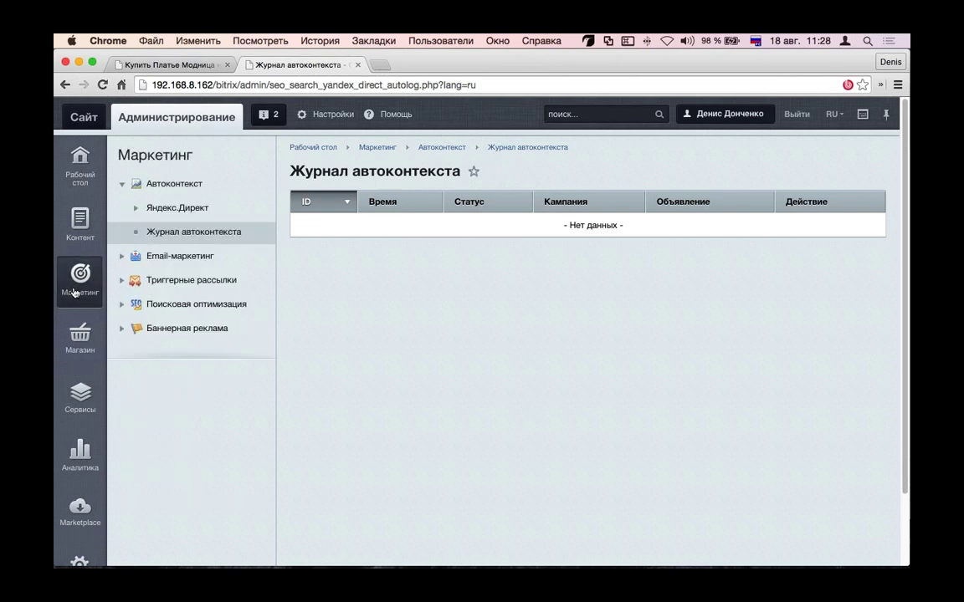
pyautogui.click(85, 475)
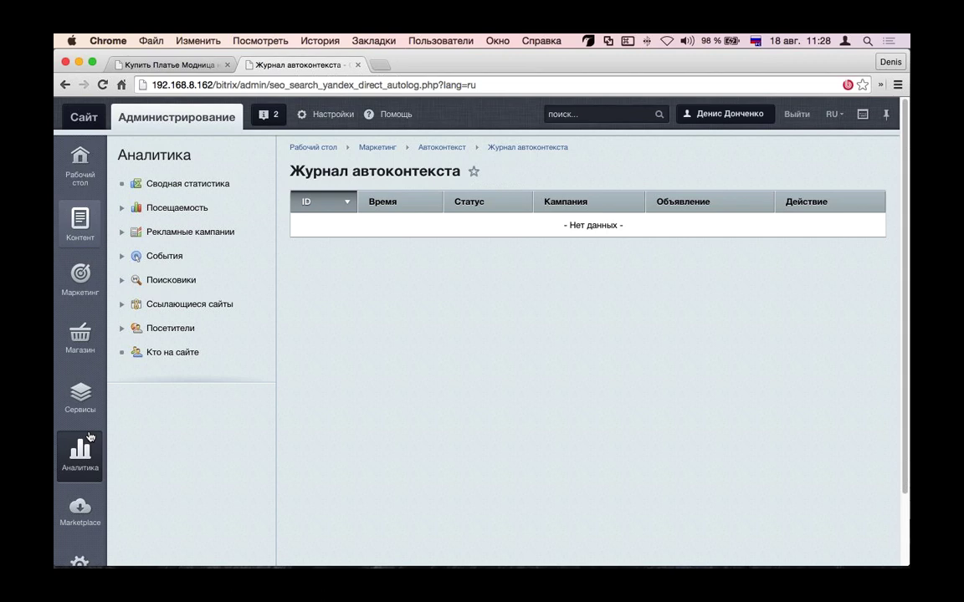
pyautogui.click(90, 282)
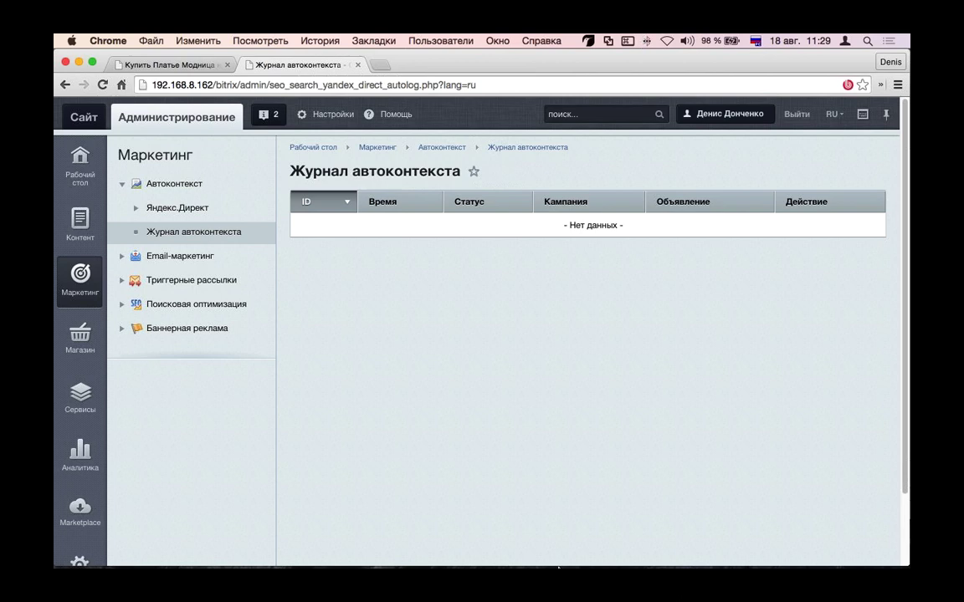
# Step: Switch to the presentation and show the slide about Яндекс.Директ support
pyautogui.moveTo(563, 565)
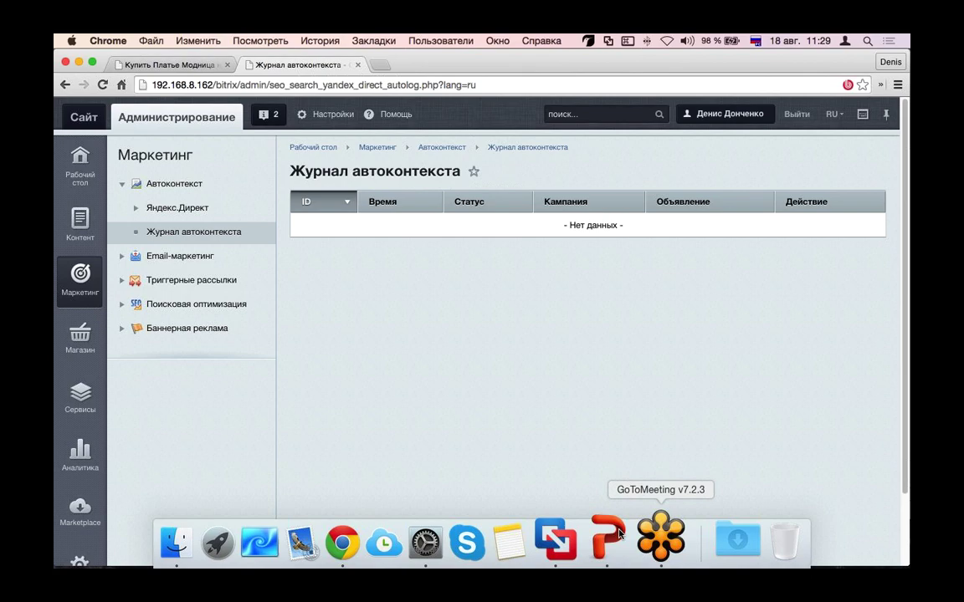
pyautogui.click(620, 536)
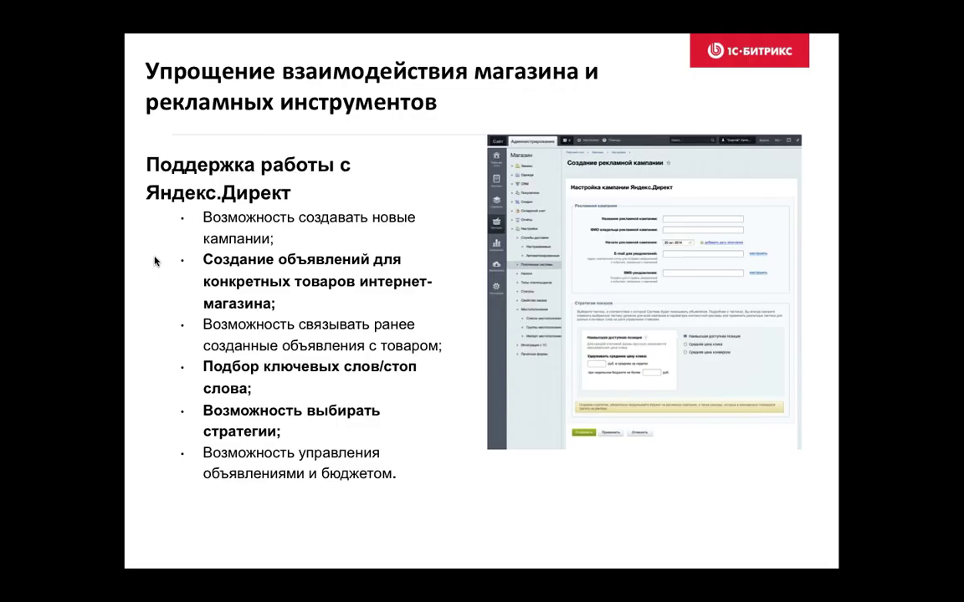
pyautogui.press('Left')
pyautogui.press('Right')
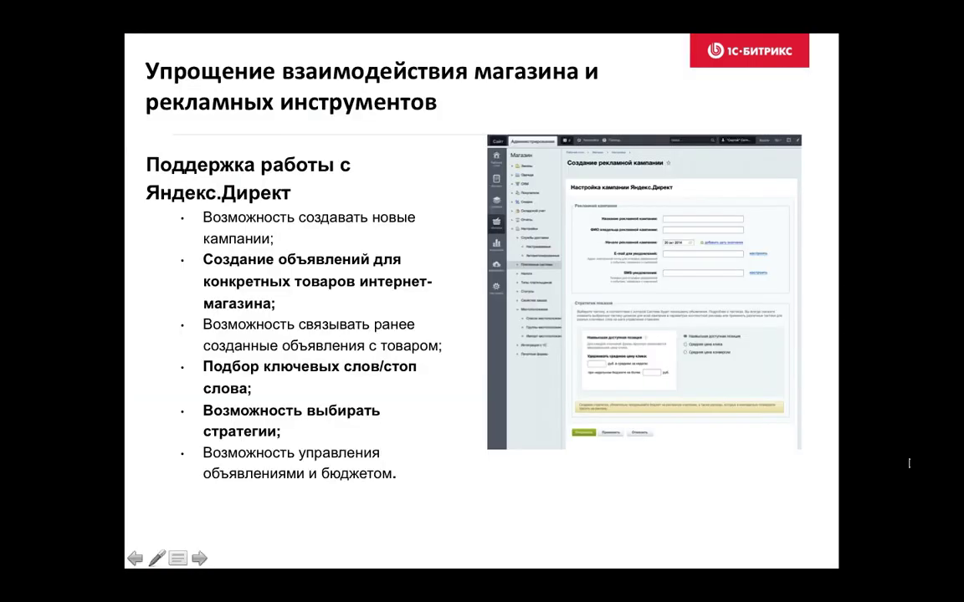
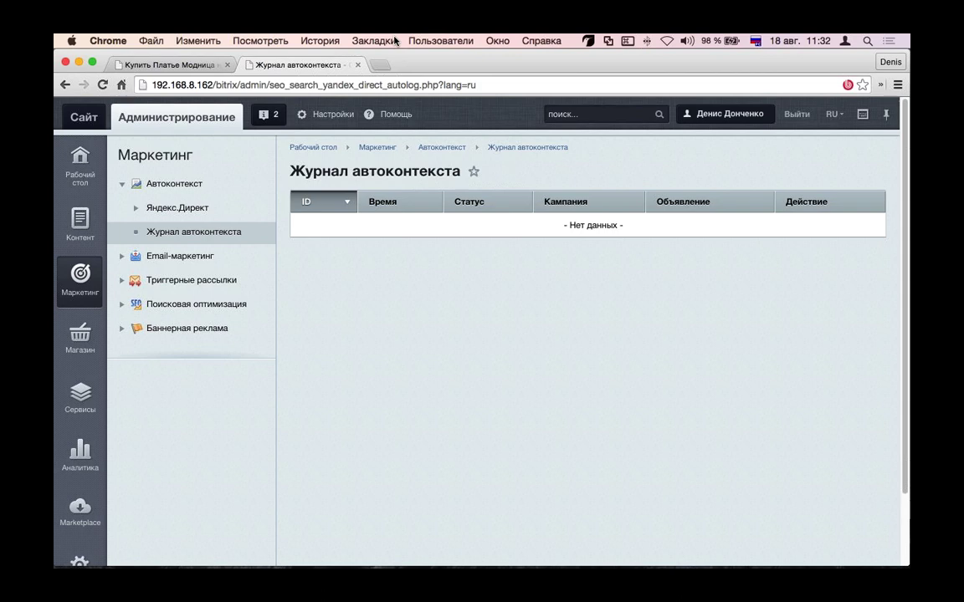
# Step: Look over the contents of the Магазин section in the admin area
pyautogui.click(81, 339)
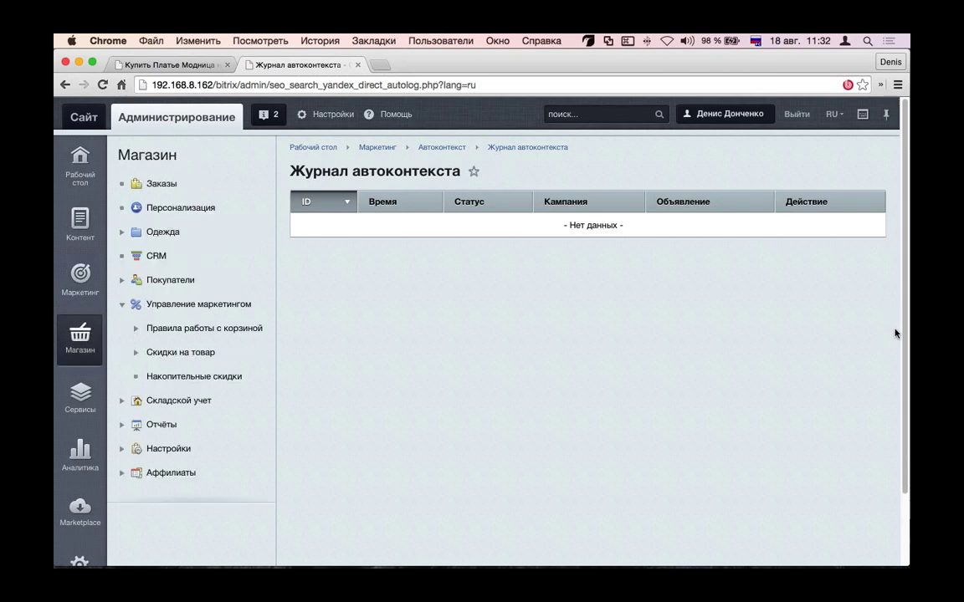
pyautogui.scroll(-3, 248, 180)
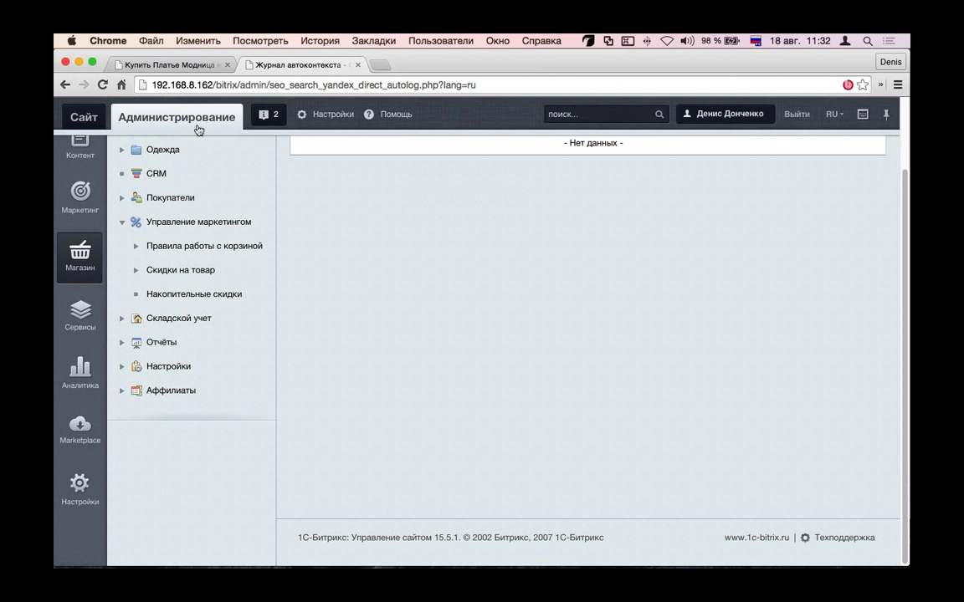
pyautogui.scroll(3, 163, 326)
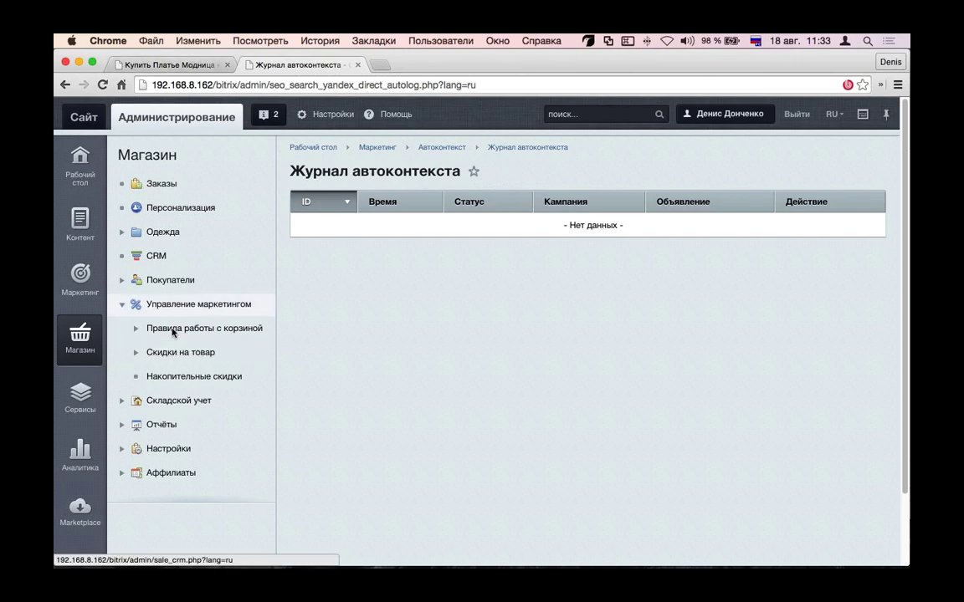
# Step: Switch to the public store, turn on edit mode and open the product list of the Нижнее белье catalog section
pyautogui.press('super+1')
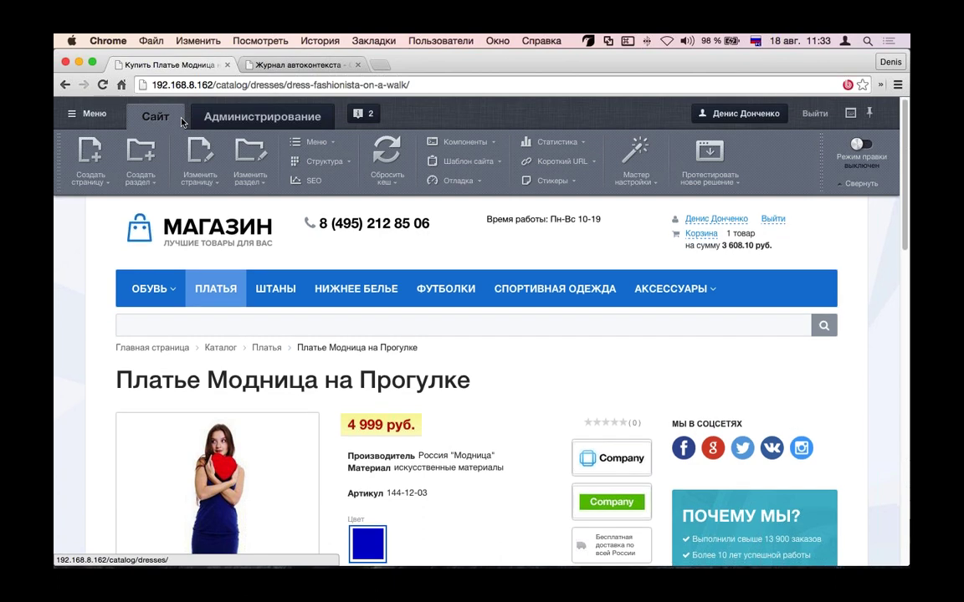
pyautogui.scroll(-1, 344, 260)
pyautogui.click(344, 262)
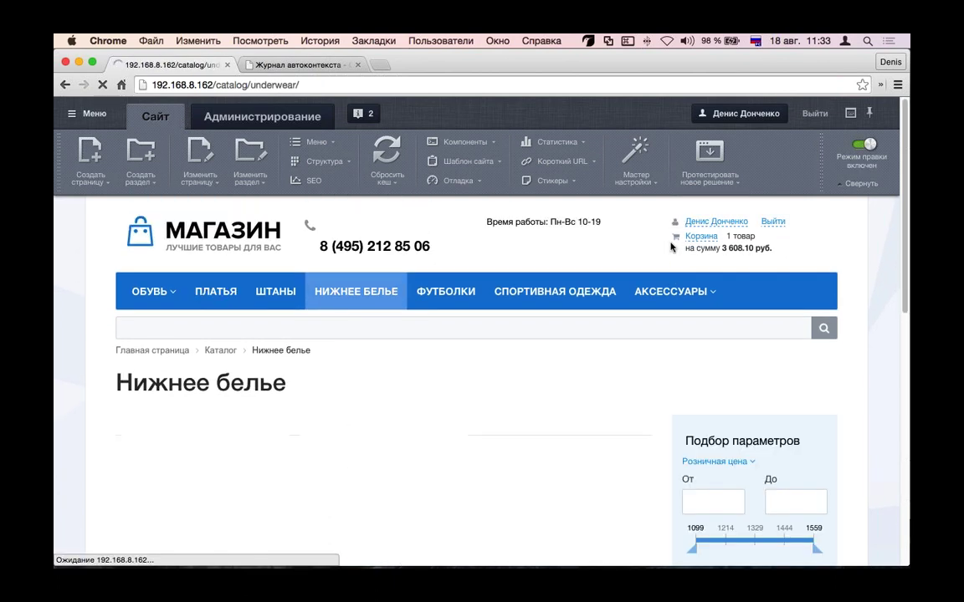
pyautogui.scroll(-5, 671, 247)
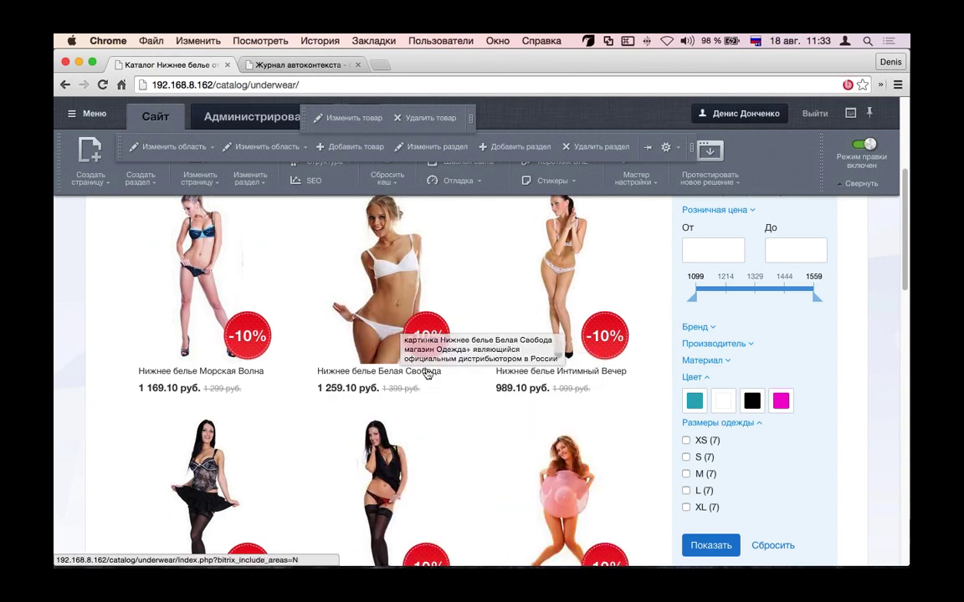
# Step: Turn off edit mode in the store and look over the discounted products in the Нижнее белье section
pyautogui.click(862, 144)
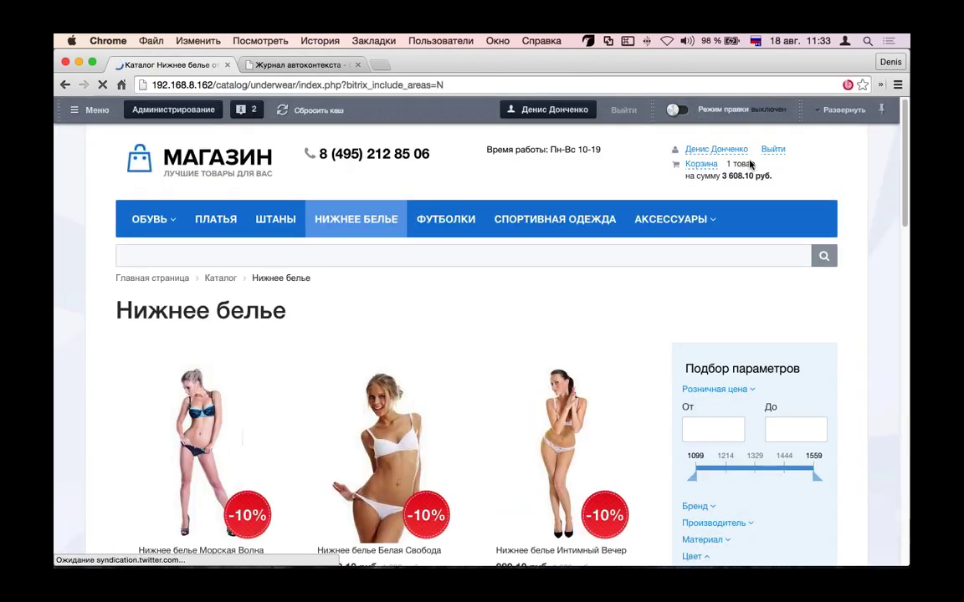
pyautogui.scroll(-3, 750, 165)
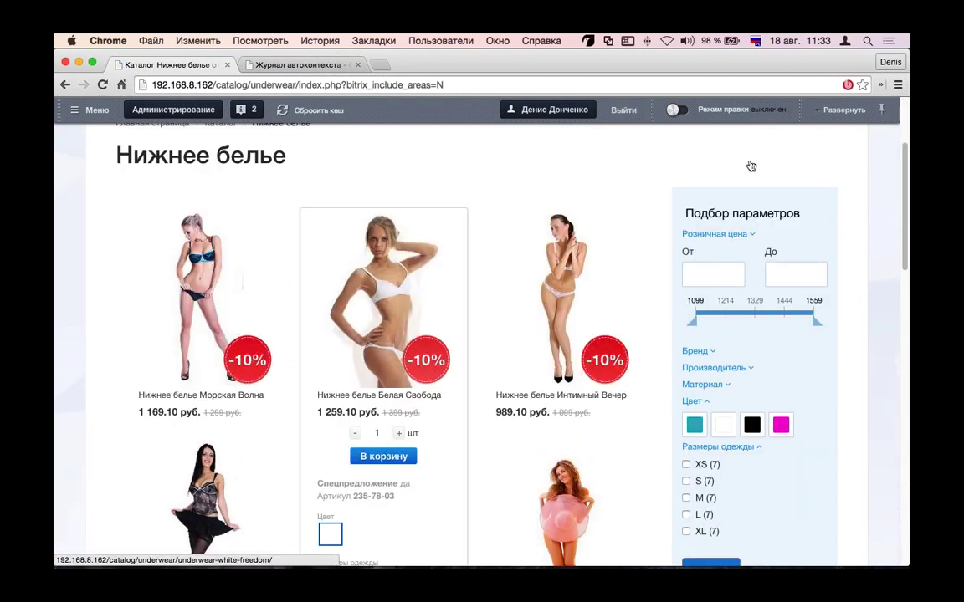
pyautogui.scroll(3, 297, 313)
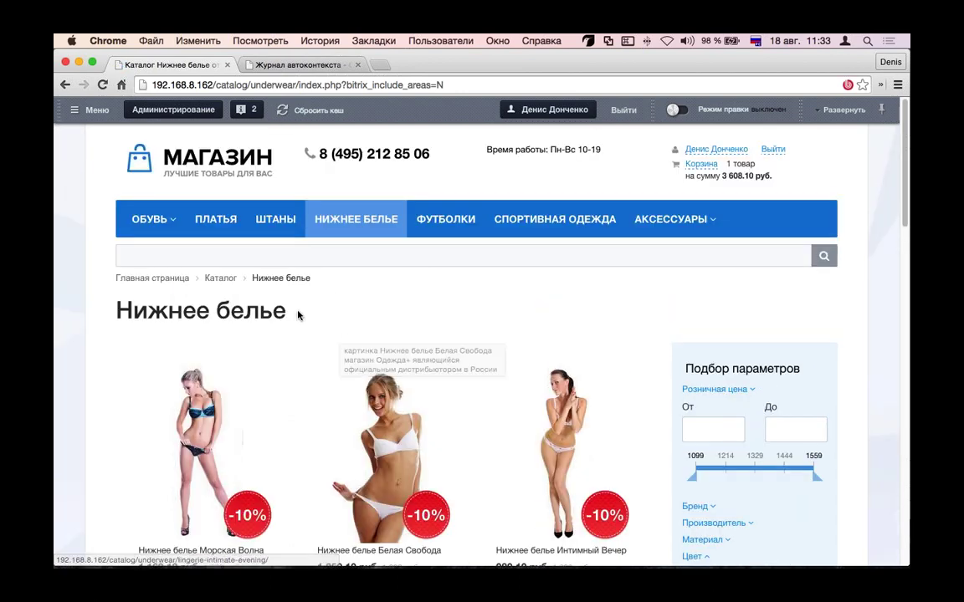
pyautogui.scroll(-1, 351, 351)
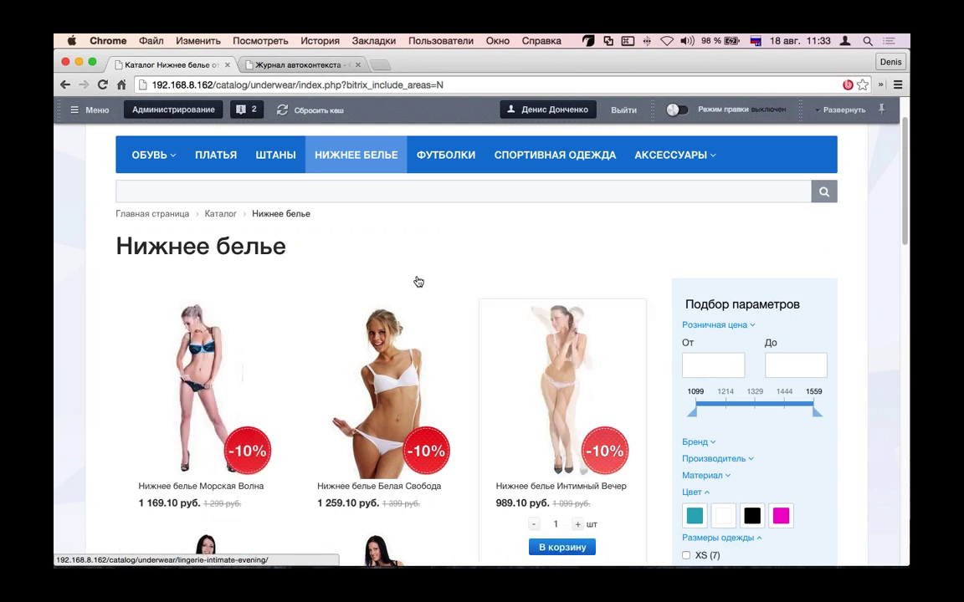
pyautogui.scroll(1, 418, 282)
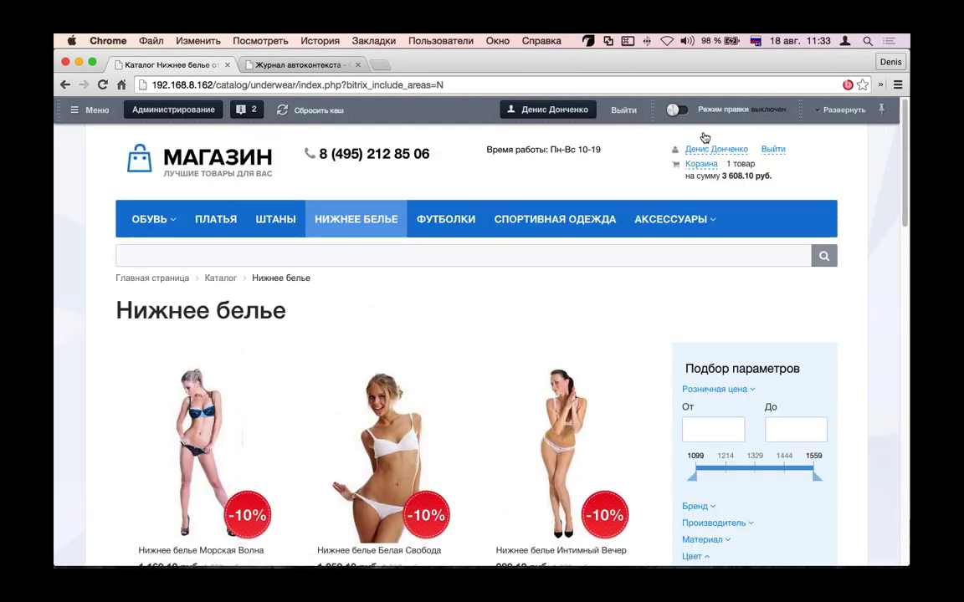
pyautogui.scroll(-1, 393, 489)
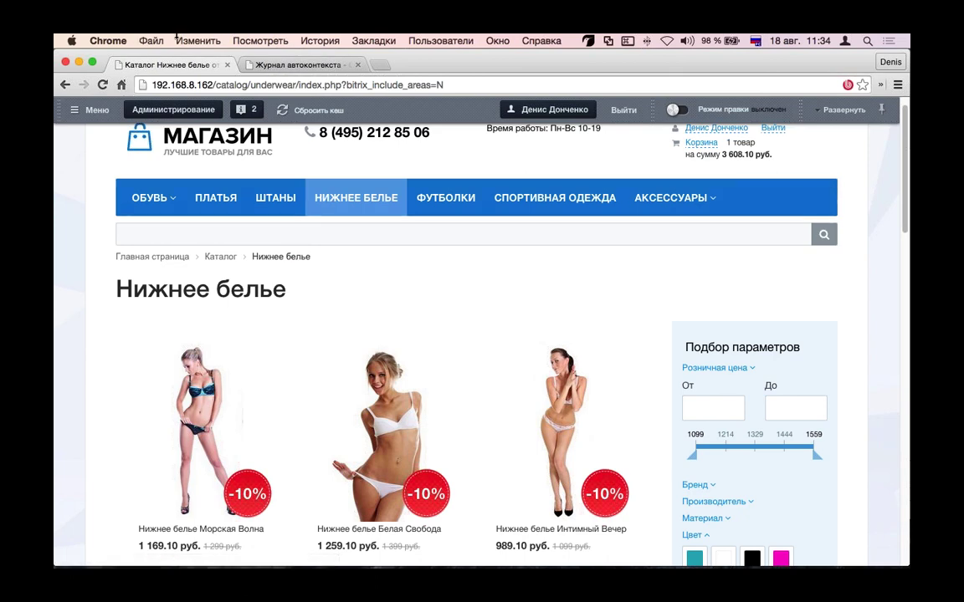
# Step: Switch to the admin area and open the Скидка на нижнее белье discount from the product discounts for editing
pyautogui.click(281, 67)
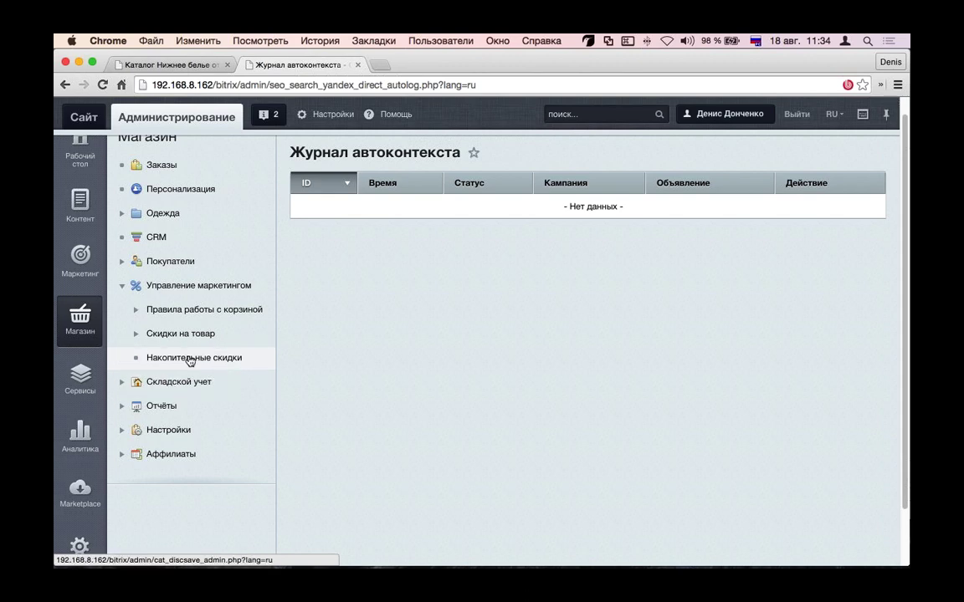
pyautogui.click(138, 334)
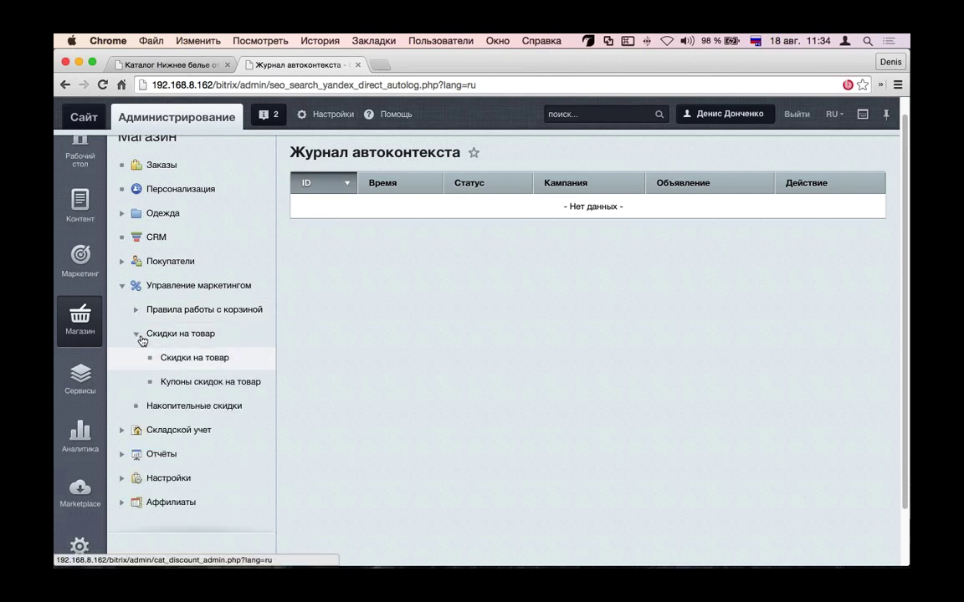
pyautogui.click(215, 360)
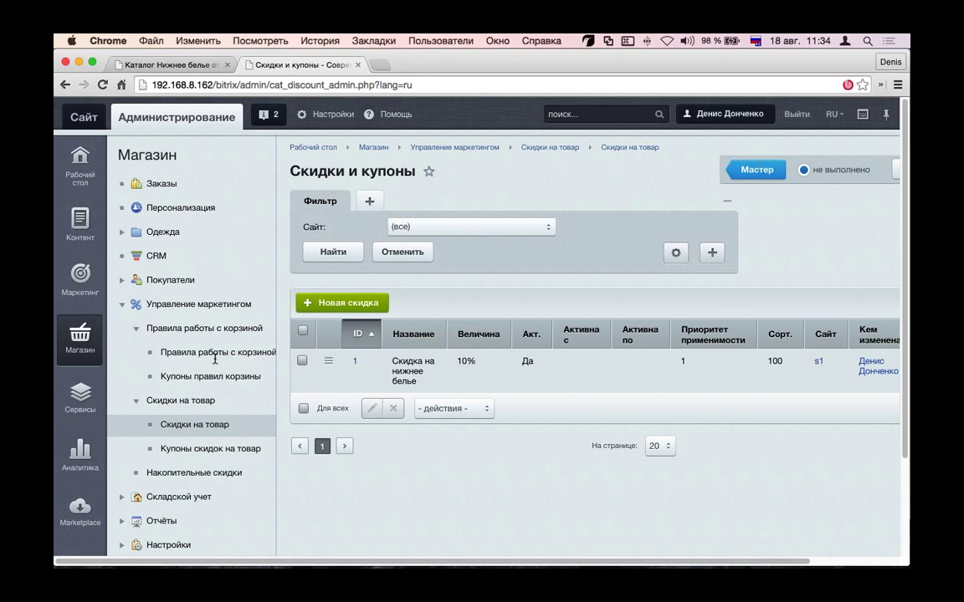
pyautogui.doubleClick(405, 371)
pyautogui.scroll(-3, 405, 371)
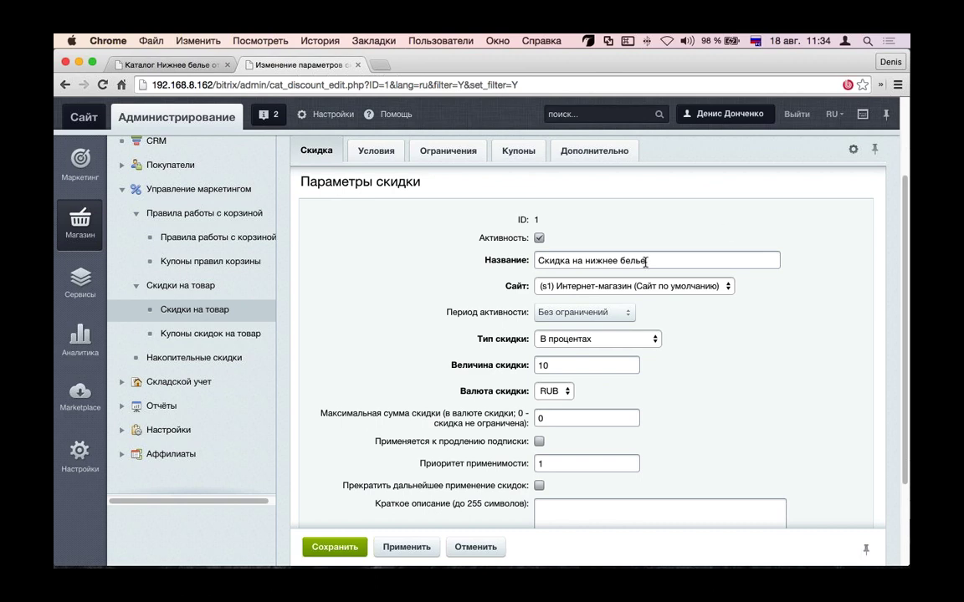
# Step: Check the discount's site options, try the Фиксированная сумма discount type and restore В процентах
pyautogui.click(695, 286)
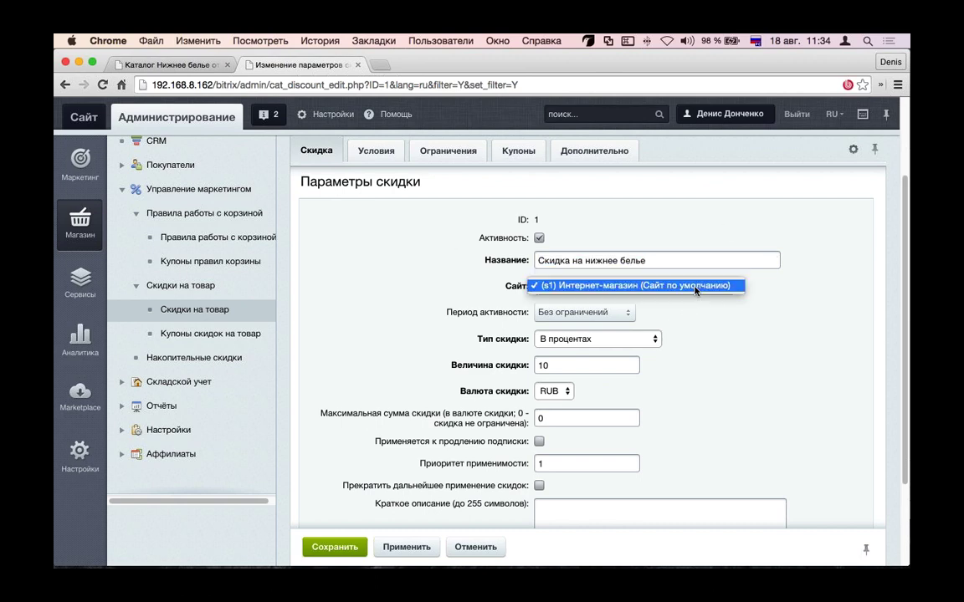
pyautogui.click(694, 286)
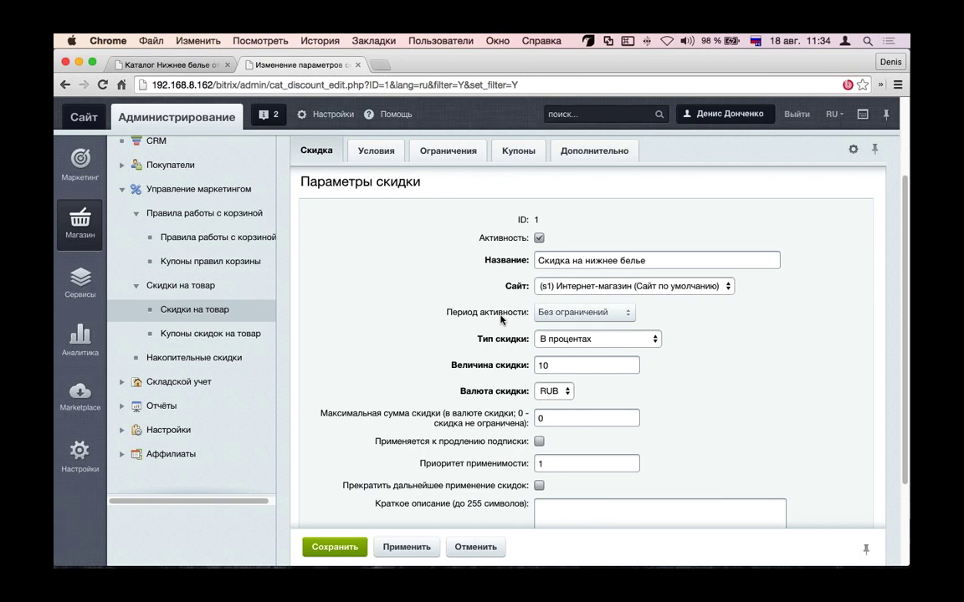
pyautogui.click(619, 339)
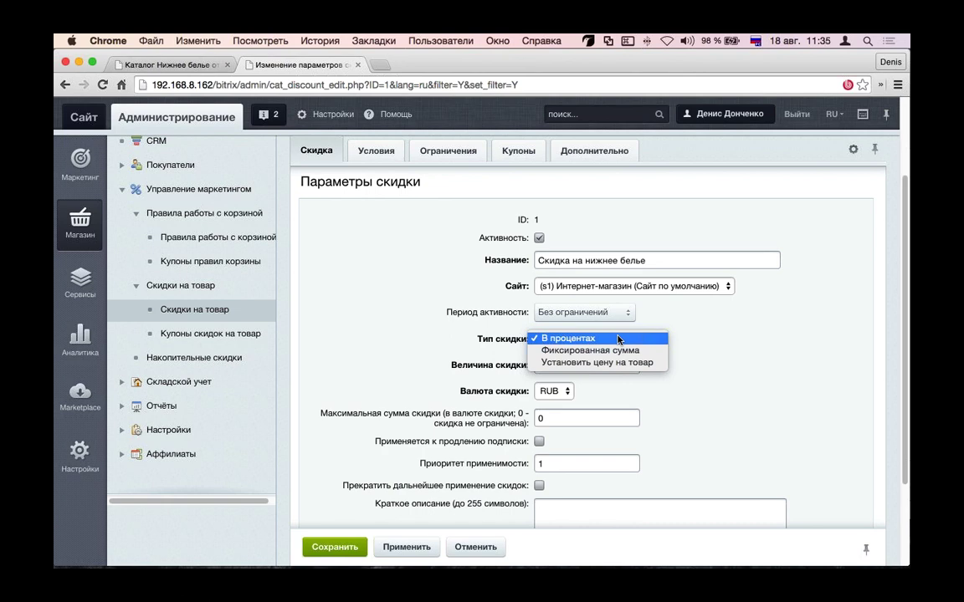
pyautogui.click(590, 350)
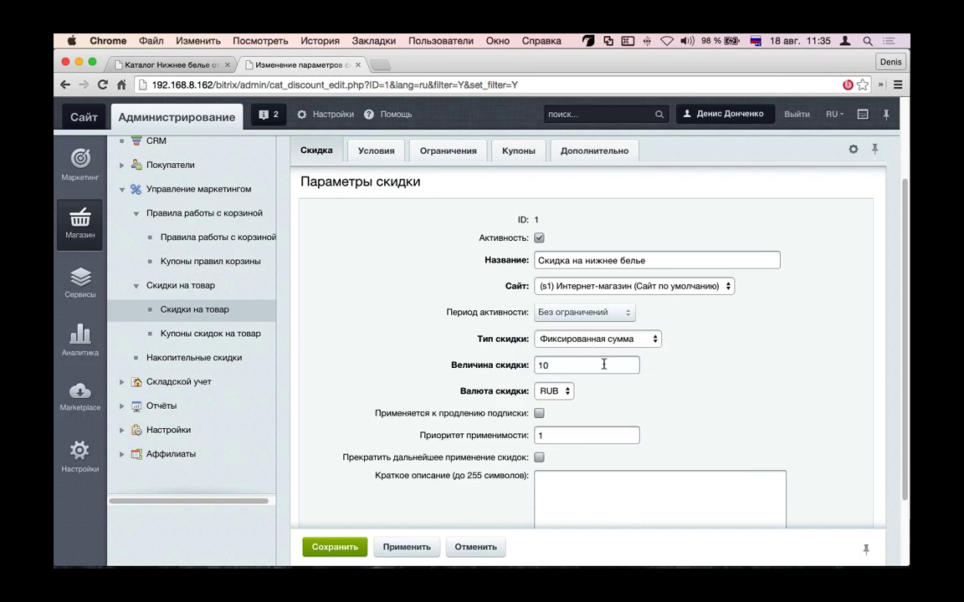
pyautogui.click(626, 338)
pyautogui.click(626, 327)
# Step: Look over the remaining discount parameters, including the maximum sum, priority and short description
pyautogui.scroll(-2, 571, 338)
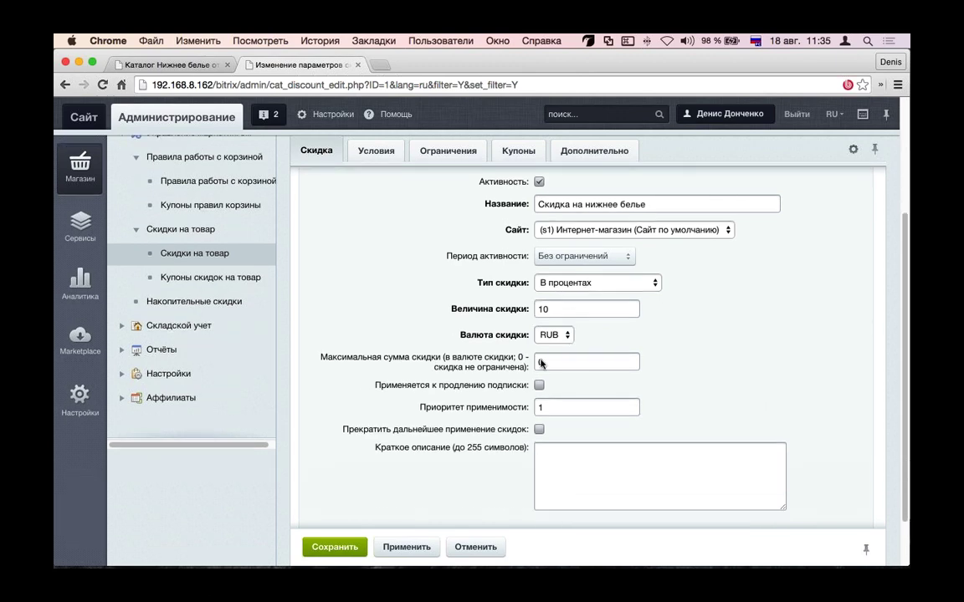
pyautogui.scroll(-2, 554, 343)
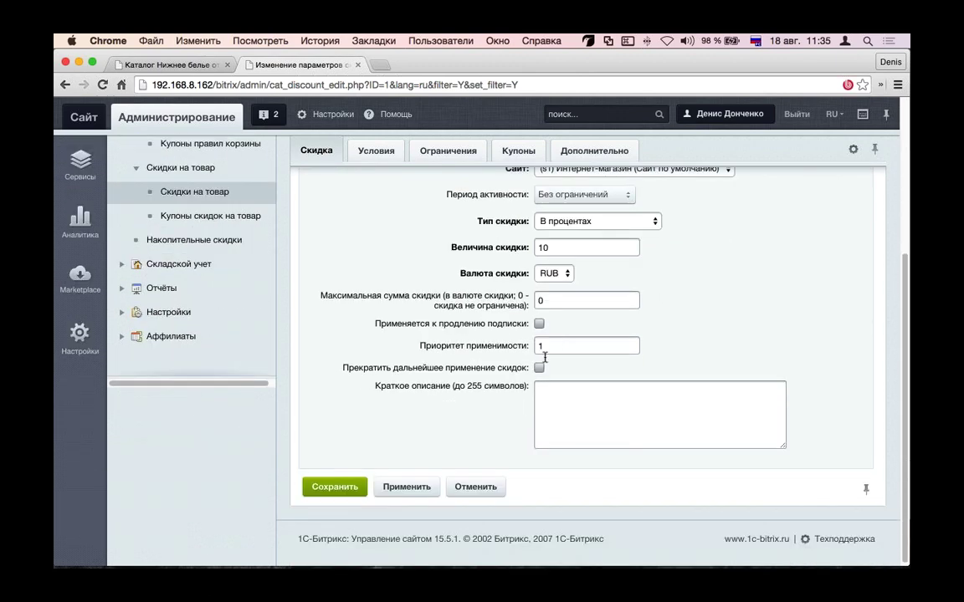
pyautogui.click(608, 416)
pyautogui.scroll(3, 433, 335)
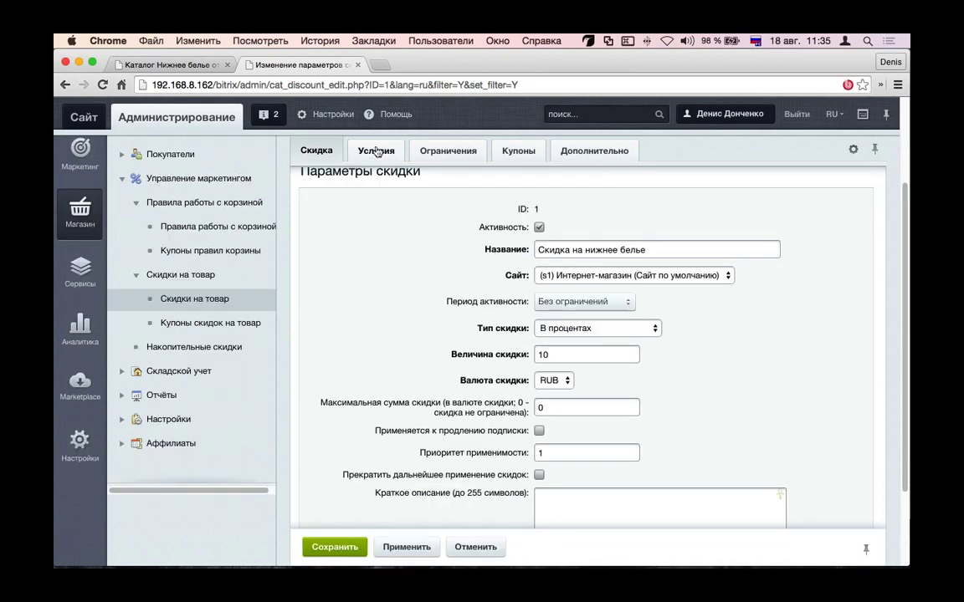
pyautogui.click(377, 152)
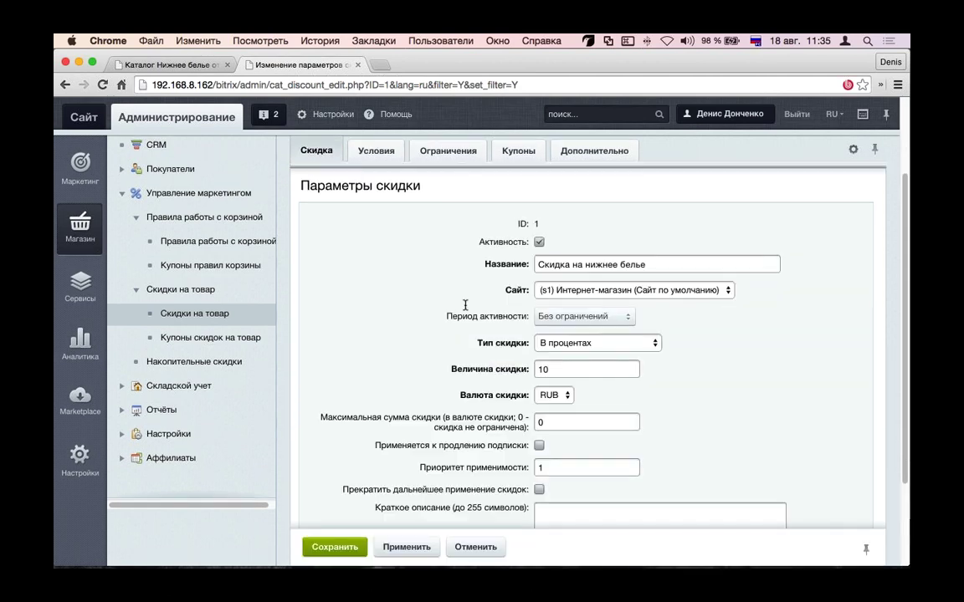
pyautogui.scroll(-1, 465, 305)
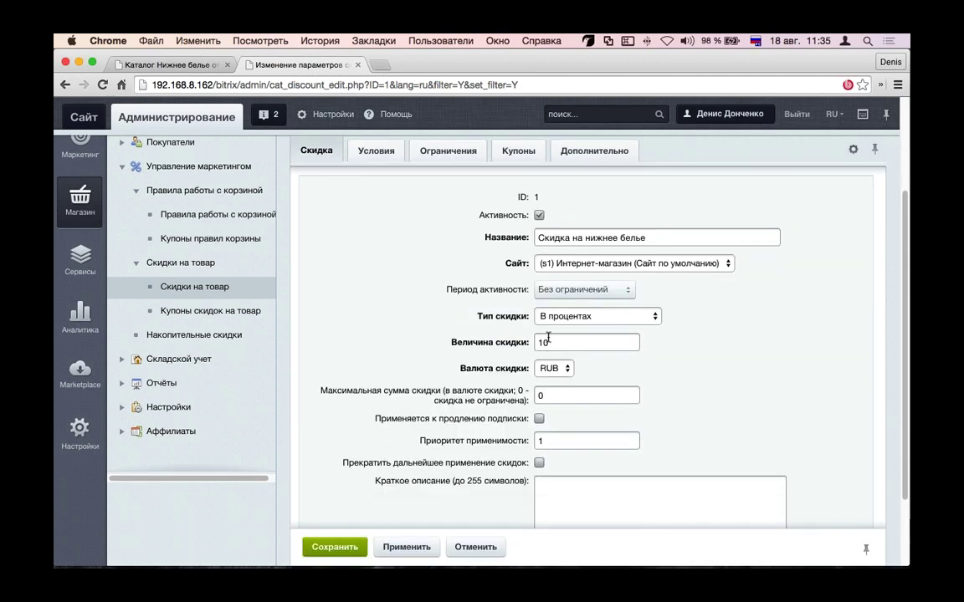
# Step: Compare with the store's product list, set the underwear discount value to 15 percent and apply the change
pyautogui.click(149, 63)
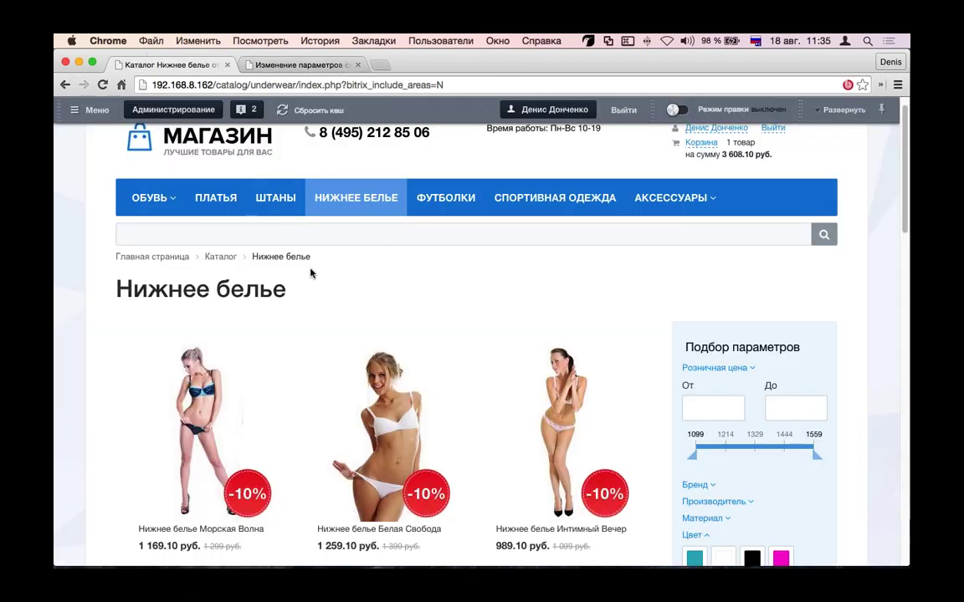
pyautogui.click(288, 65)
pyautogui.doubleClick(542, 343)
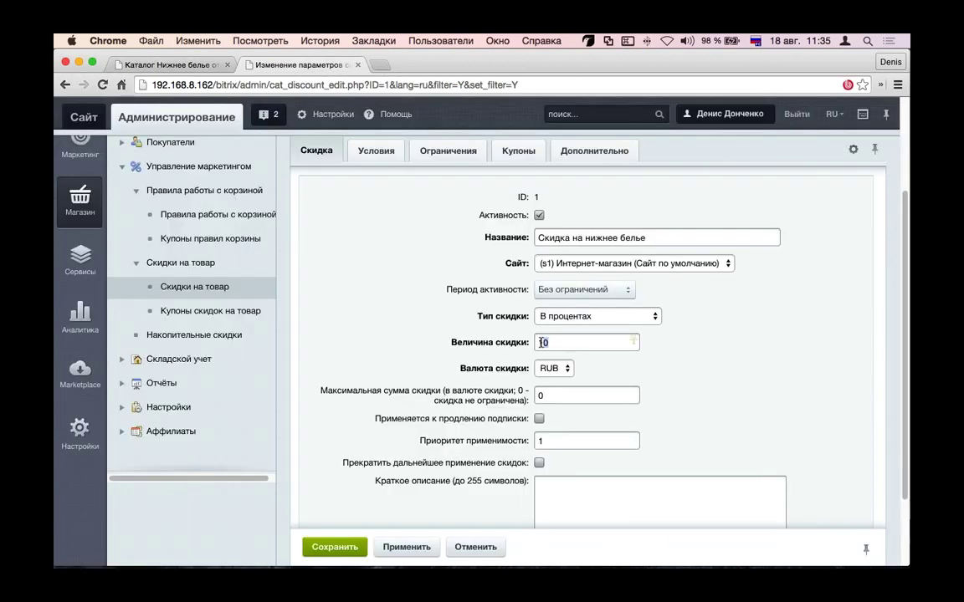
pyautogui.write('15')
pyautogui.click(407, 547)
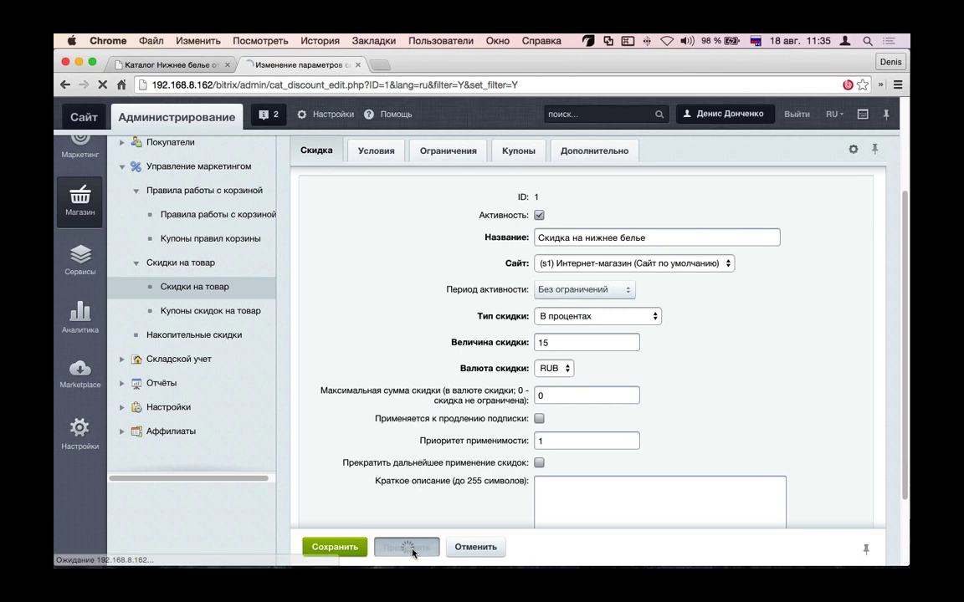
# Step: Reload the store's Нижнее белье page, reset its cache and check the discount badges on the products
pyautogui.press('super+1')
pyautogui.press('super+r')
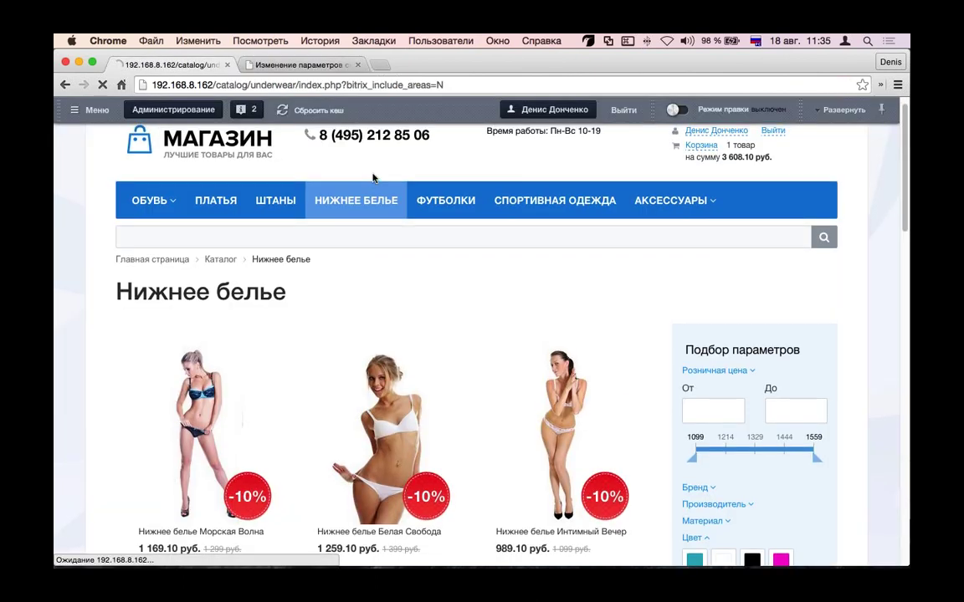
pyautogui.click(314, 109)
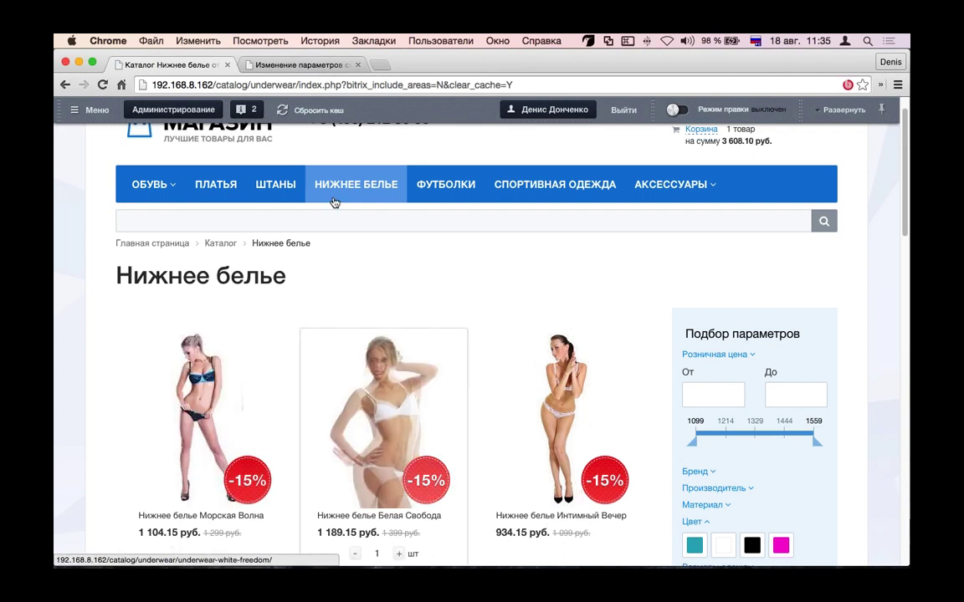
pyautogui.scroll(-5, 334, 204)
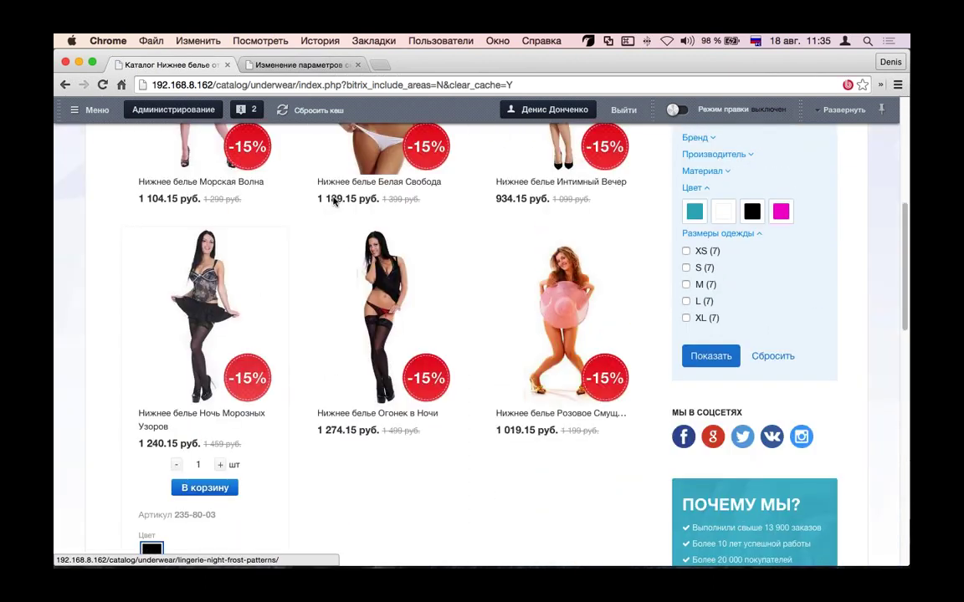
pyautogui.scroll(5, 333, 201)
# Step: Return to the discount's application conditions and add a condition on the Производитель property of the Одежда catalog
pyautogui.click(292, 64)
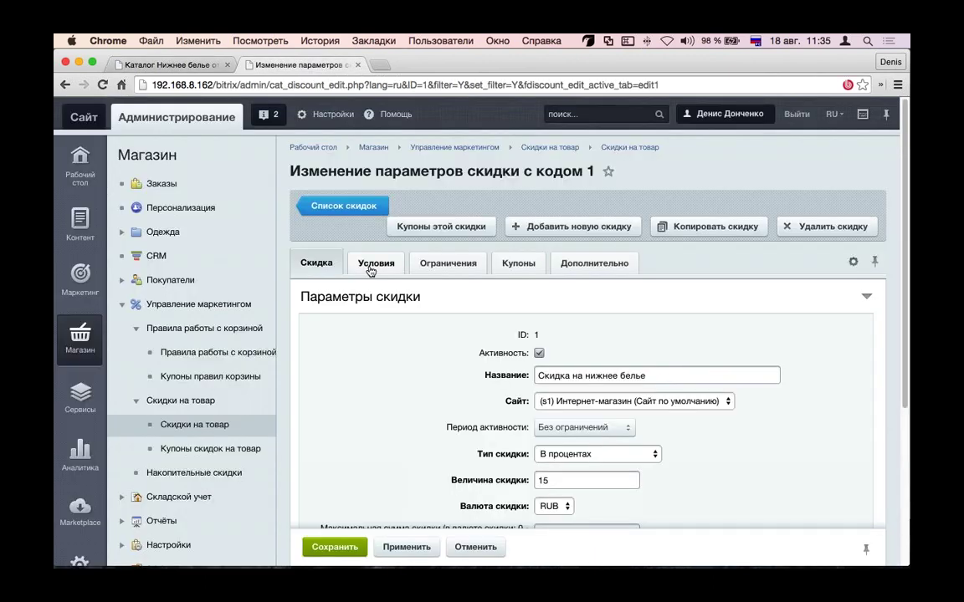
pyautogui.click(370, 264)
pyautogui.click(413, 391)
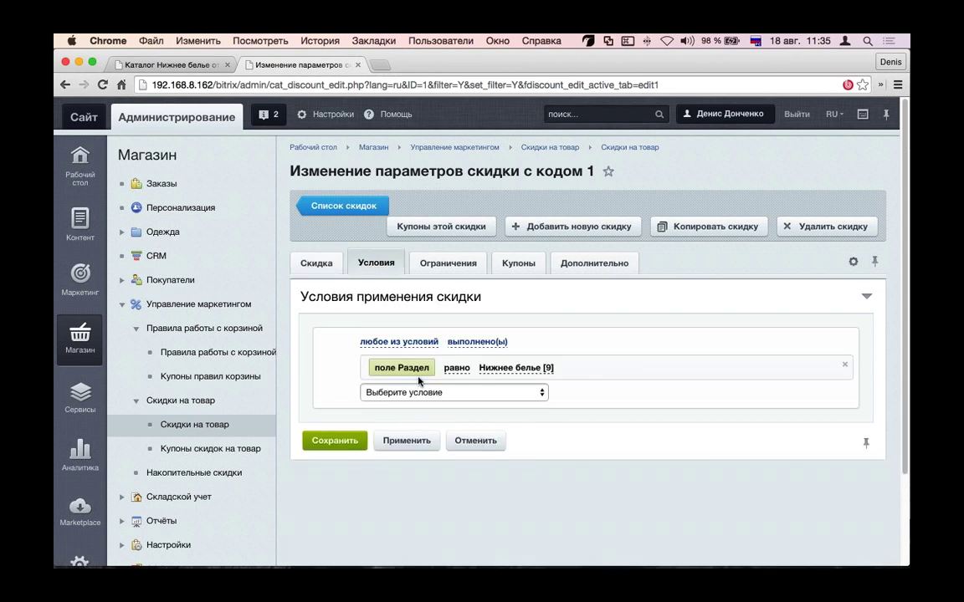
pyautogui.click(415, 394)
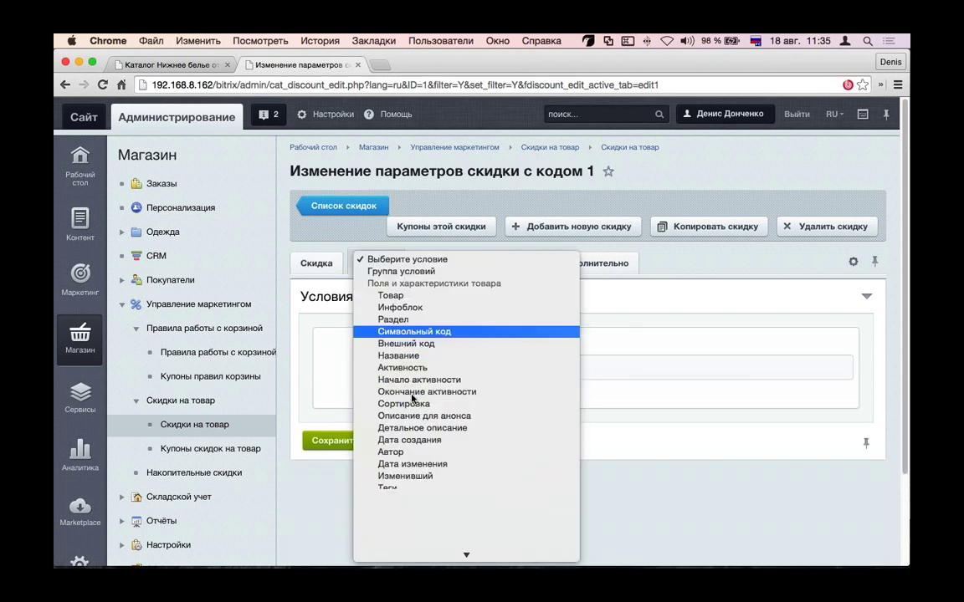
pyautogui.scroll(-10, 412, 399)
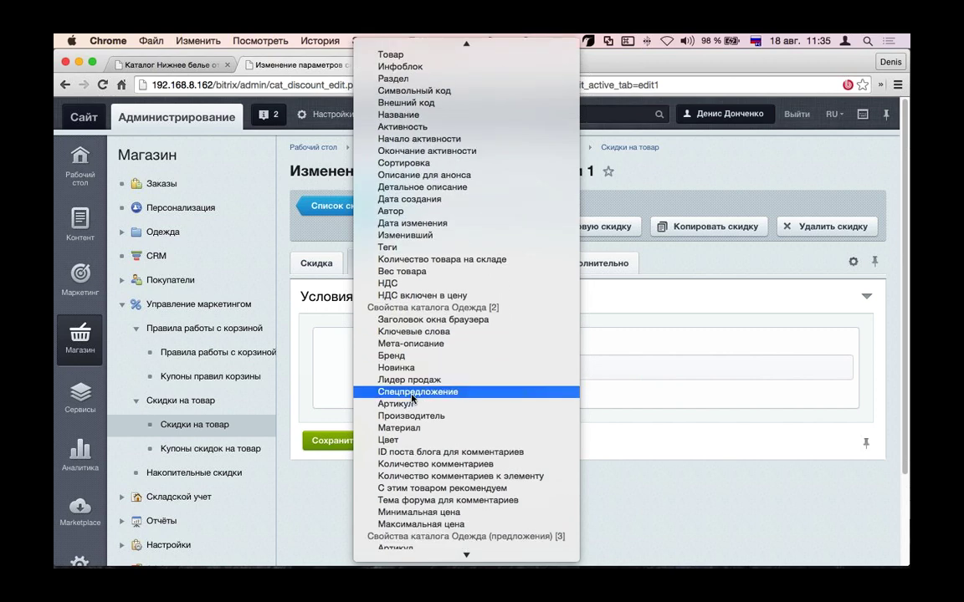
pyautogui.scroll(2, 439, 330)
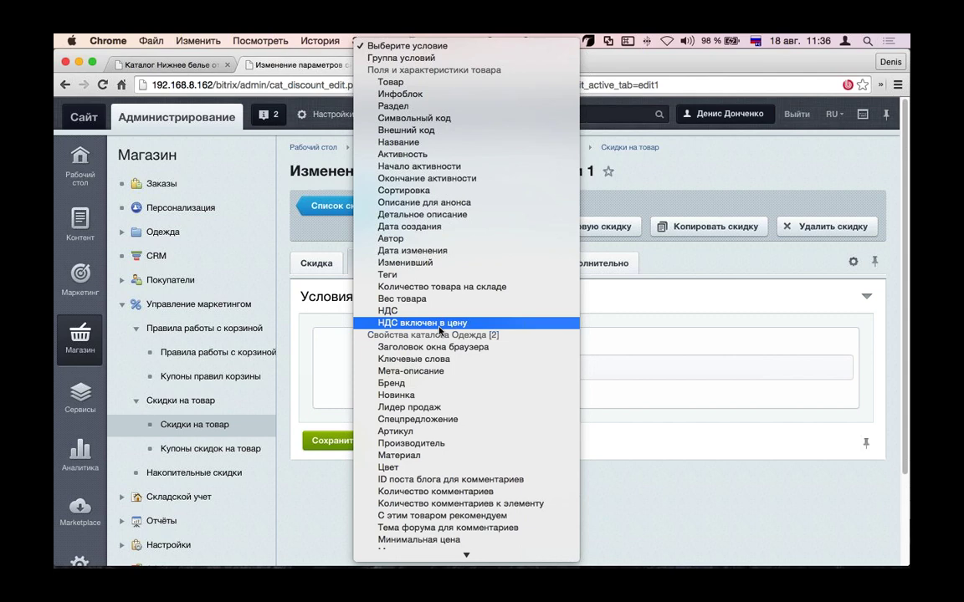
pyautogui.scroll(-3, 476, 356)
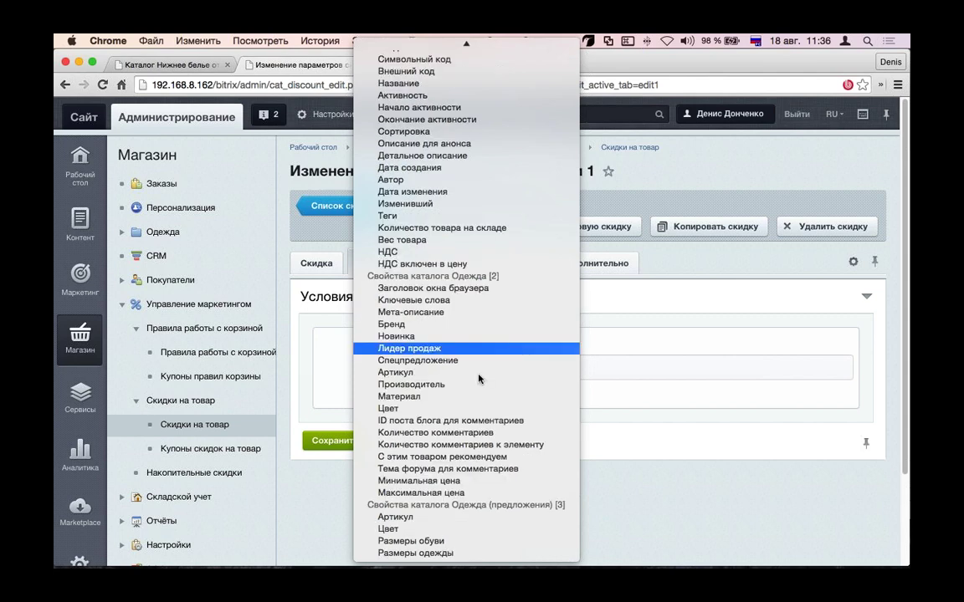
pyautogui.scroll(3, 441, 435)
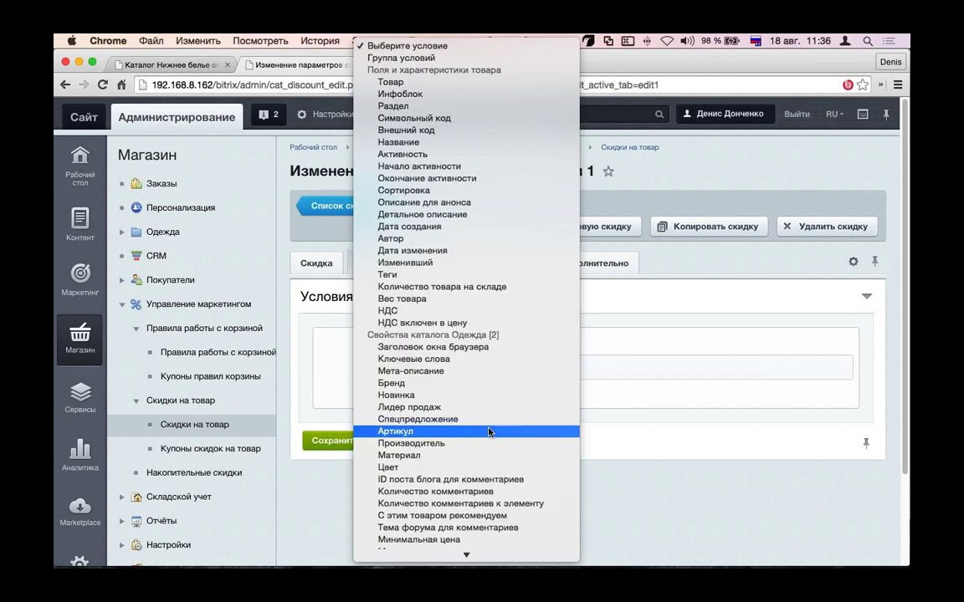
pyautogui.click(441, 443)
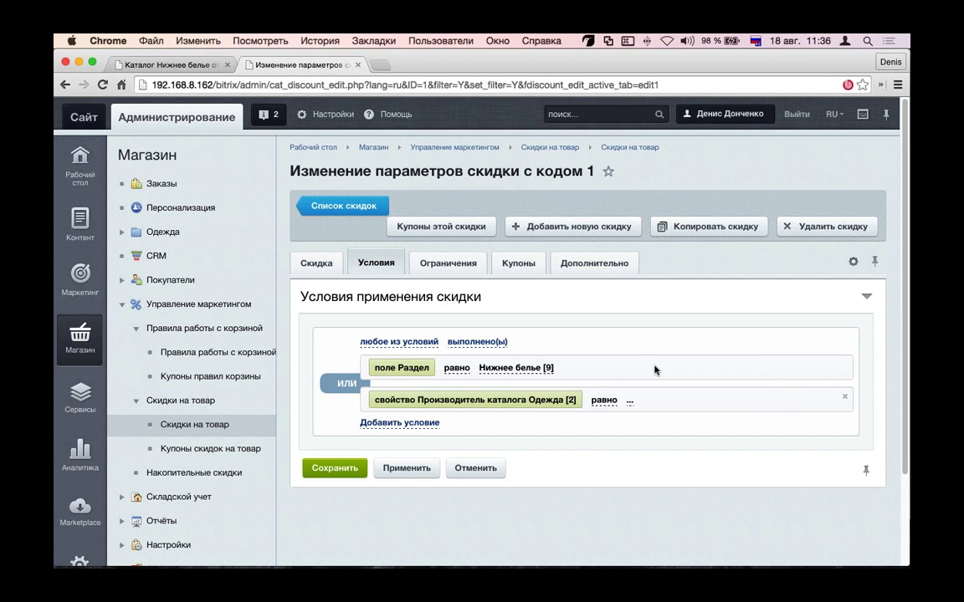
# Step: Add a condition on the Размеры одежды property of the Одежда (предложения) catalog and view its available size values
pyautogui.click(402, 425)
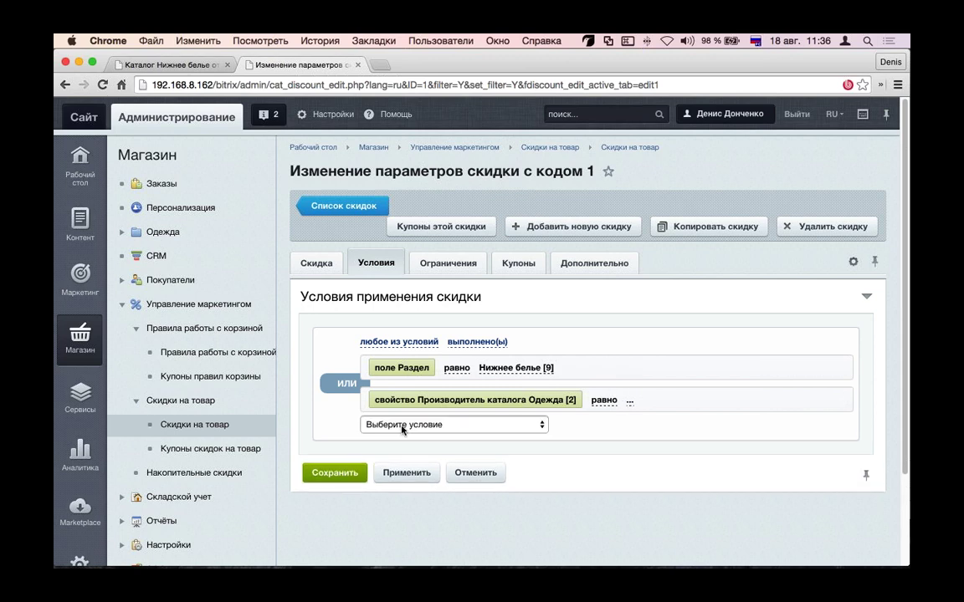
pyautogui.click(405, 423)
pyautogui.scroll(-5, 426, 434)
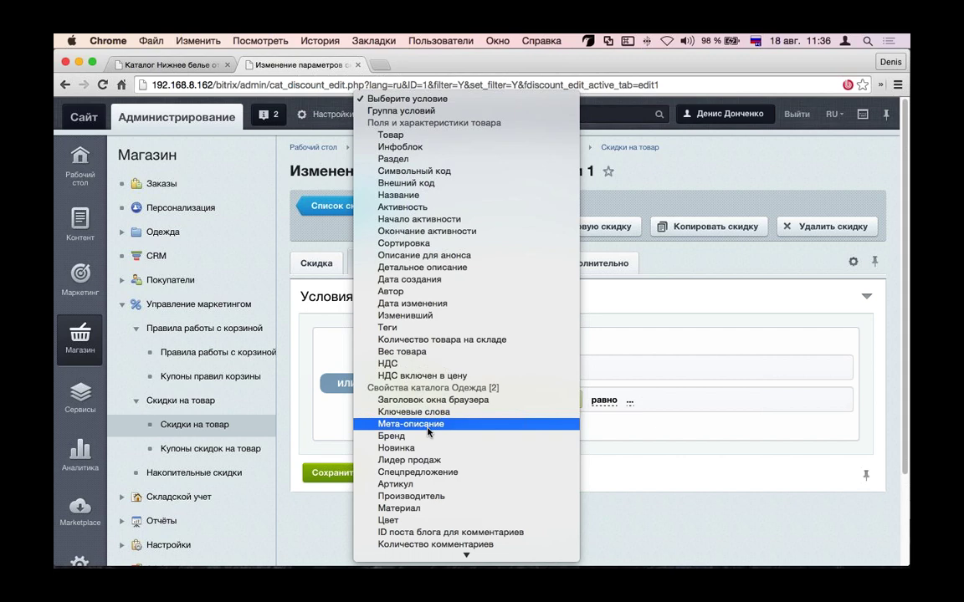
pyautogui.scroll(-3, 428, 431)
pyautogui.scroll(-1, 428, 431)
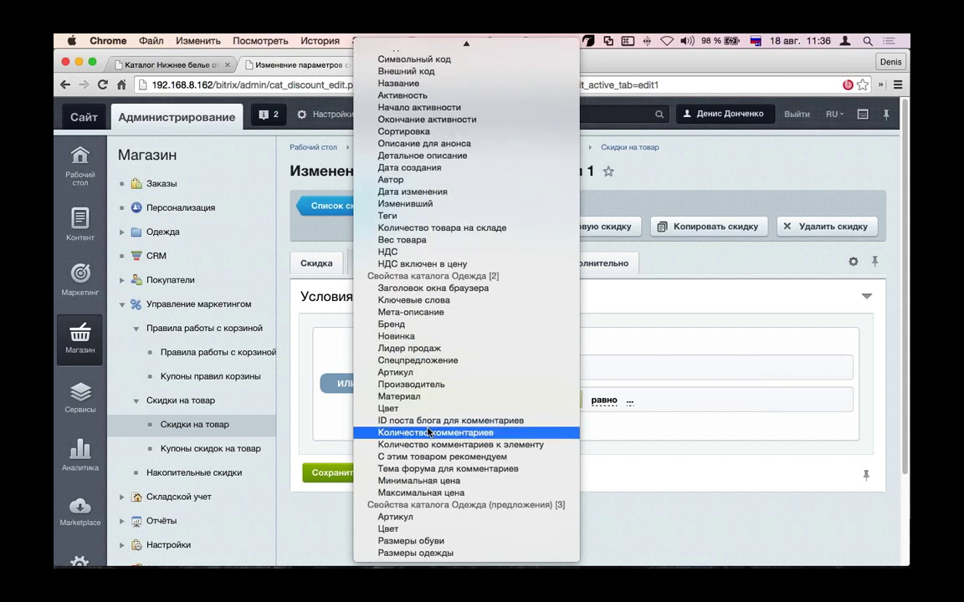
pyautogui.click(454, 553)
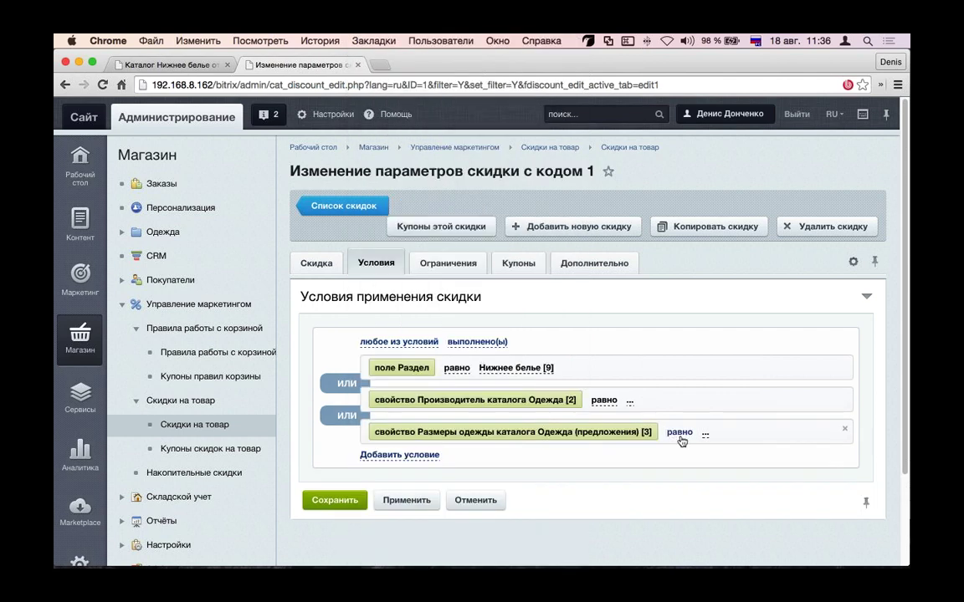
pyautogui.click(706, 434)
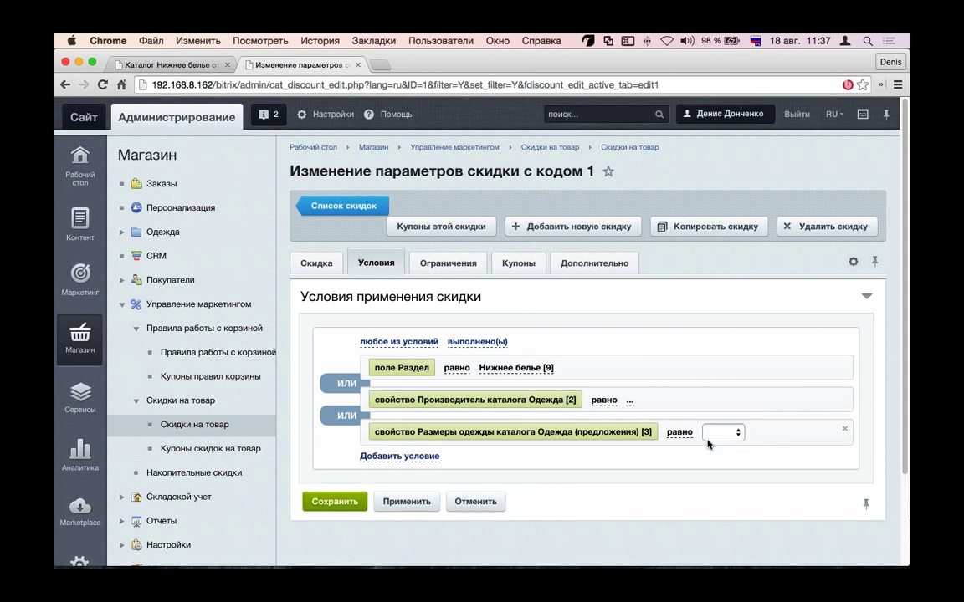
pyautogui.click(717, 434)
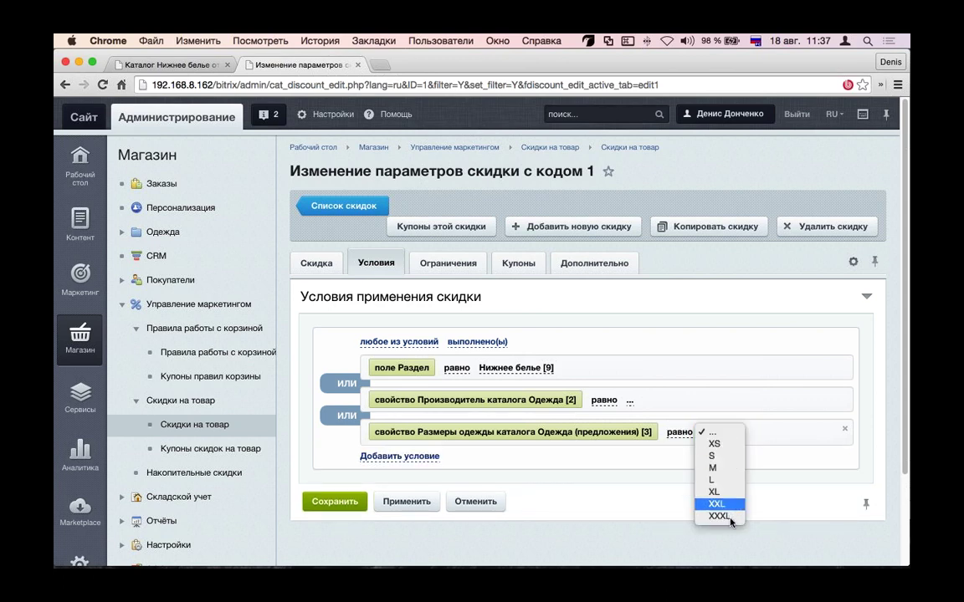
pyautogui.click(624, 496)
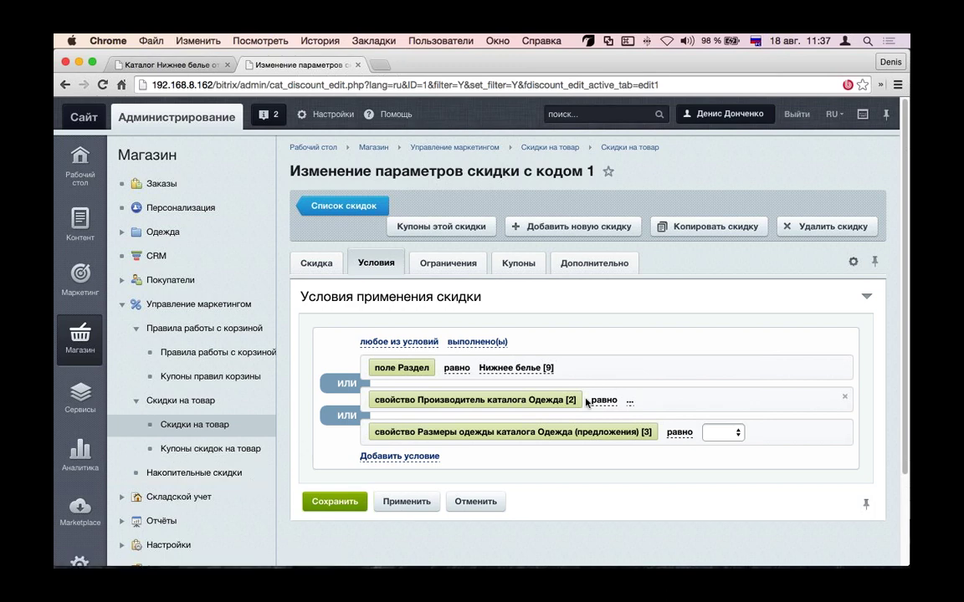
# Step: Remove the Производитель and Раздел conditions and set the remaining clothing size condition to XXXL
pyautogui.click(845, 397)
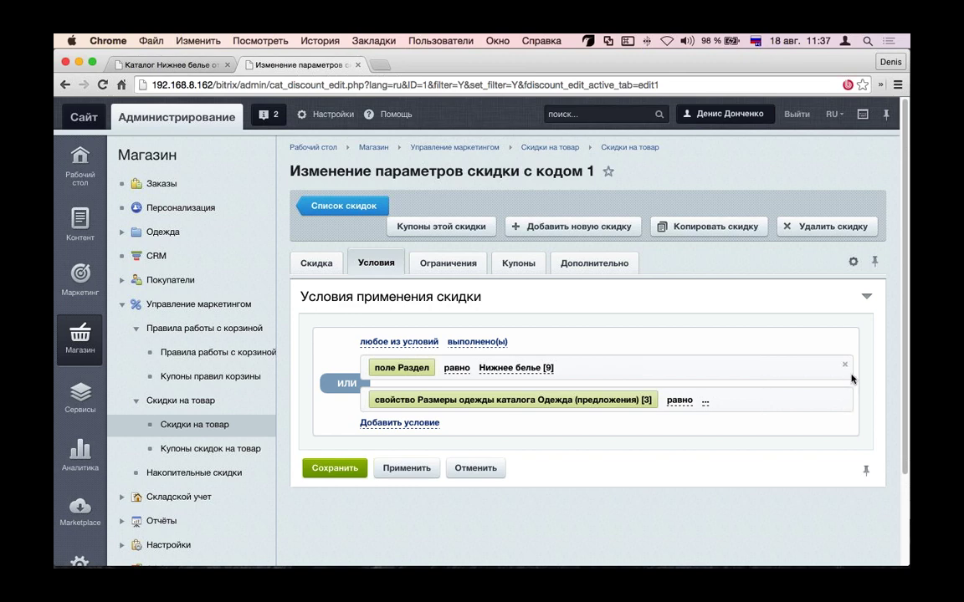
pyautogui.click(844, 365)
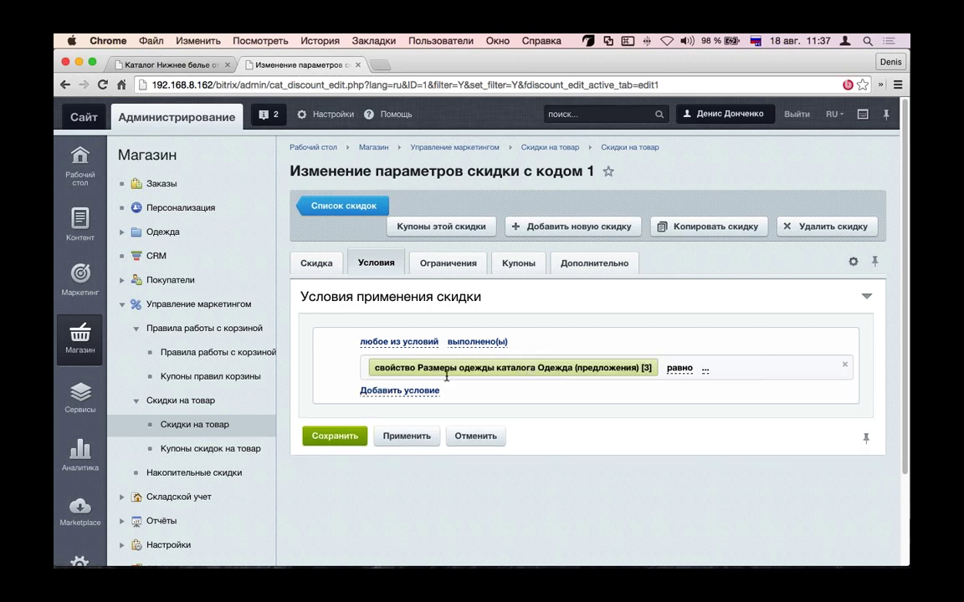
pyautogui.click(705, 370)
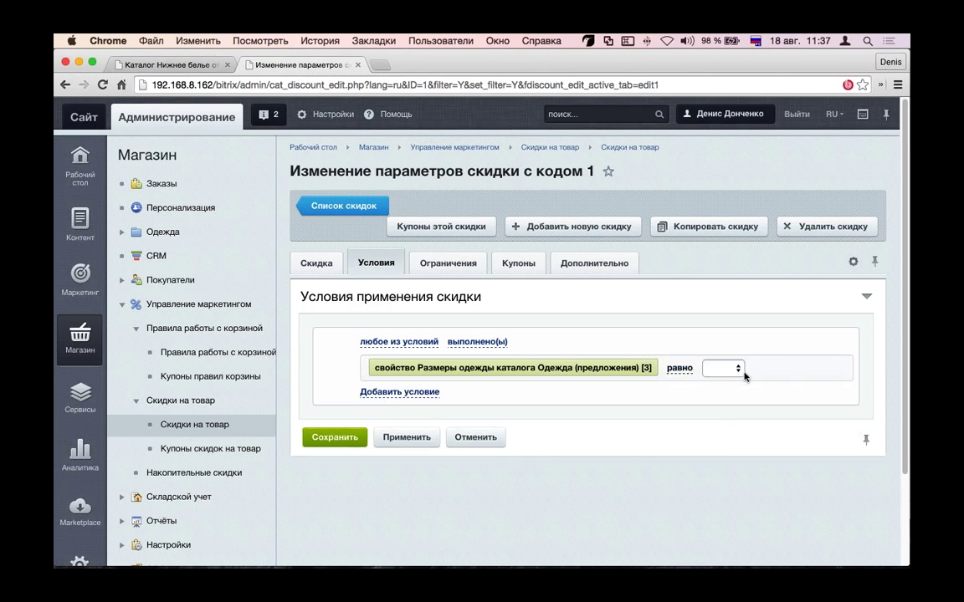
pyautogui.click(712, 367)
pyautogui.click(718, 452)
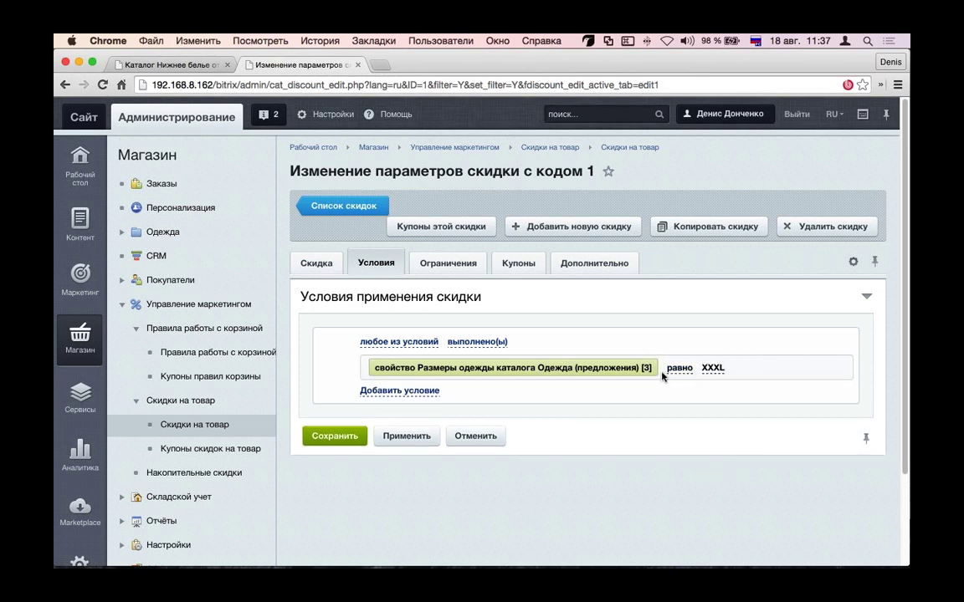
# Step: Change the clothing size condition to XL and apply the discount changes
pyautogui.click(724, 369)
pyautogui.click(721, 369)
pyautogui.click(721, 369)
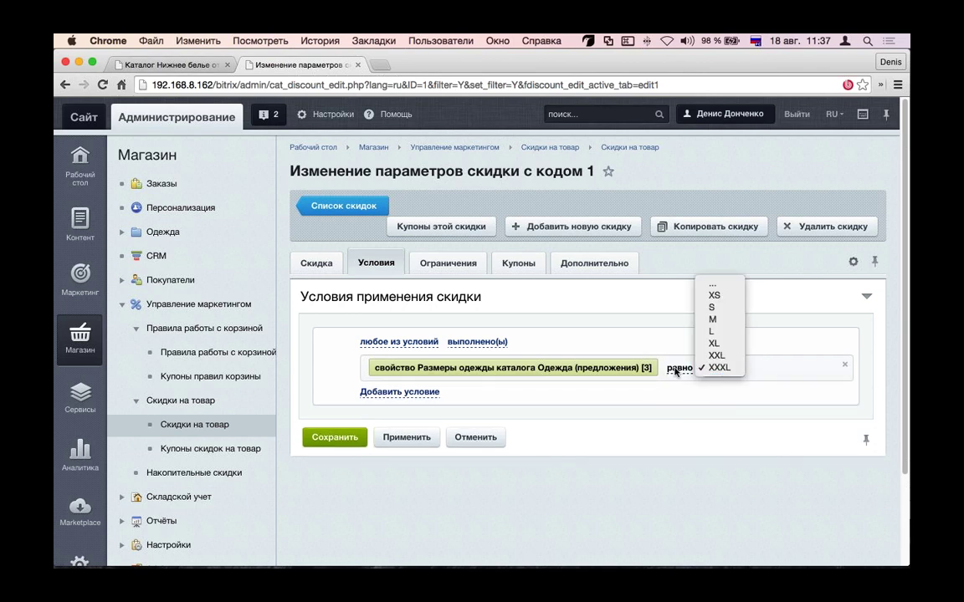
pyautogui.click(712, 356)
pyautogui.click(713, 369)
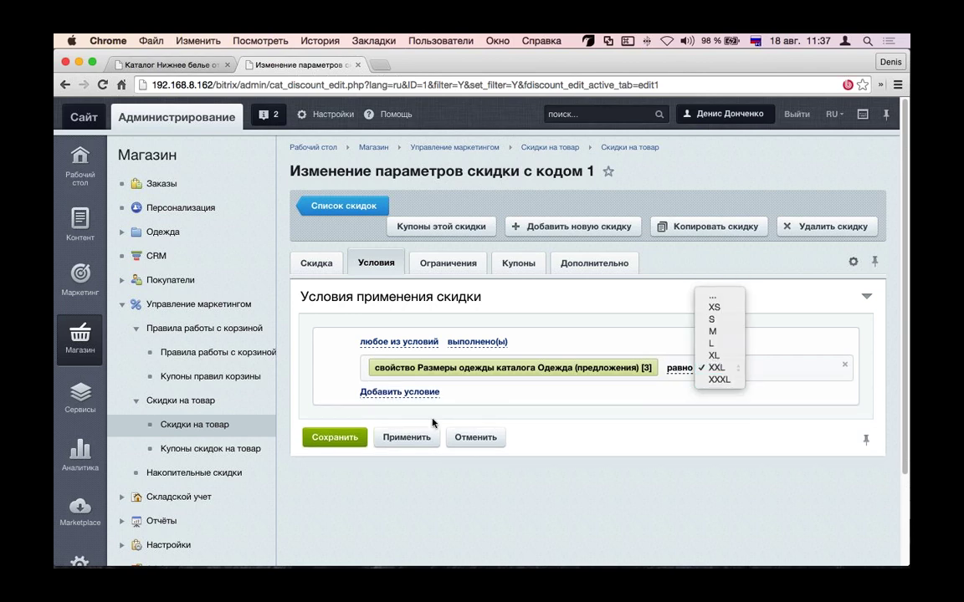
pyautogui.click(409, 435)
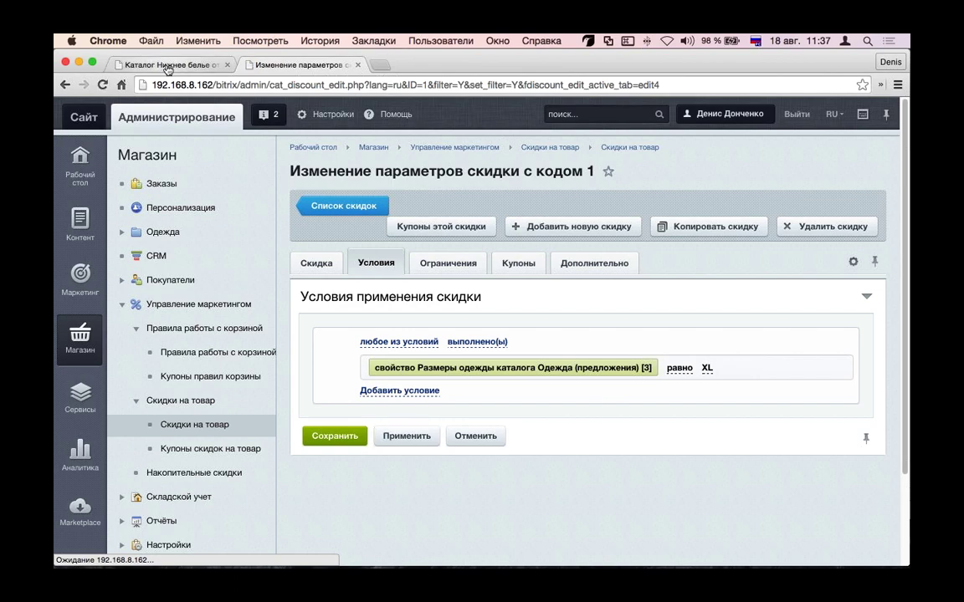
# Step: Switch to the store and look through the Платья and Спортивная одежда sections for a product to check
pyautogui.press('super+1')
pyautogui.scroll(3, 430, 403)
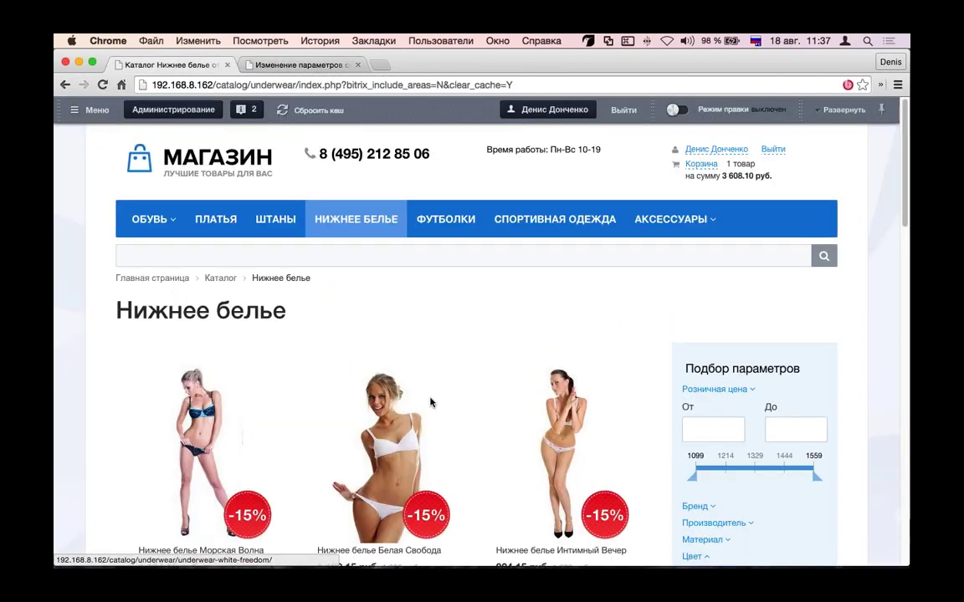
pyautogui.click(241, 220)
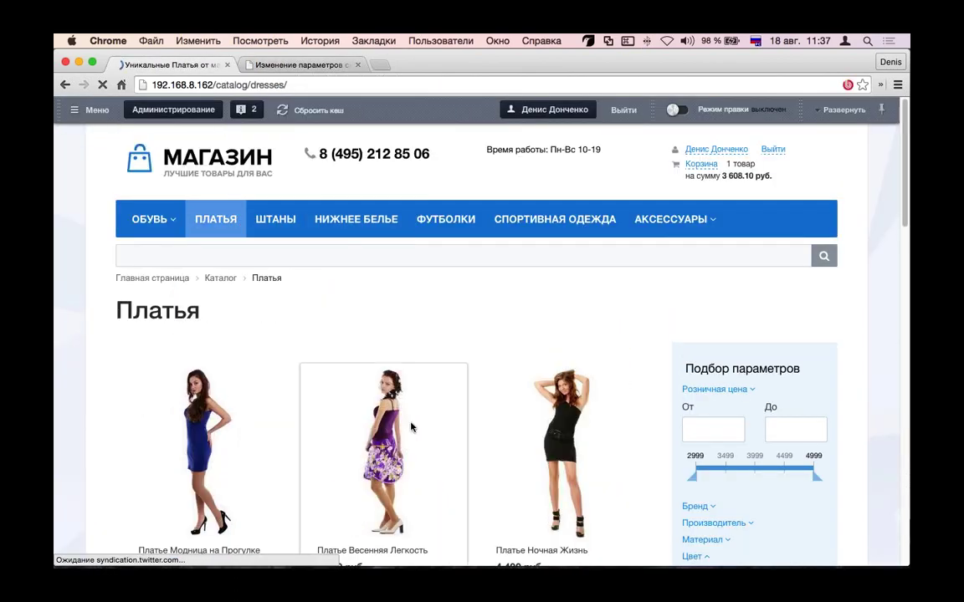
pyautogui.click(519, 213)
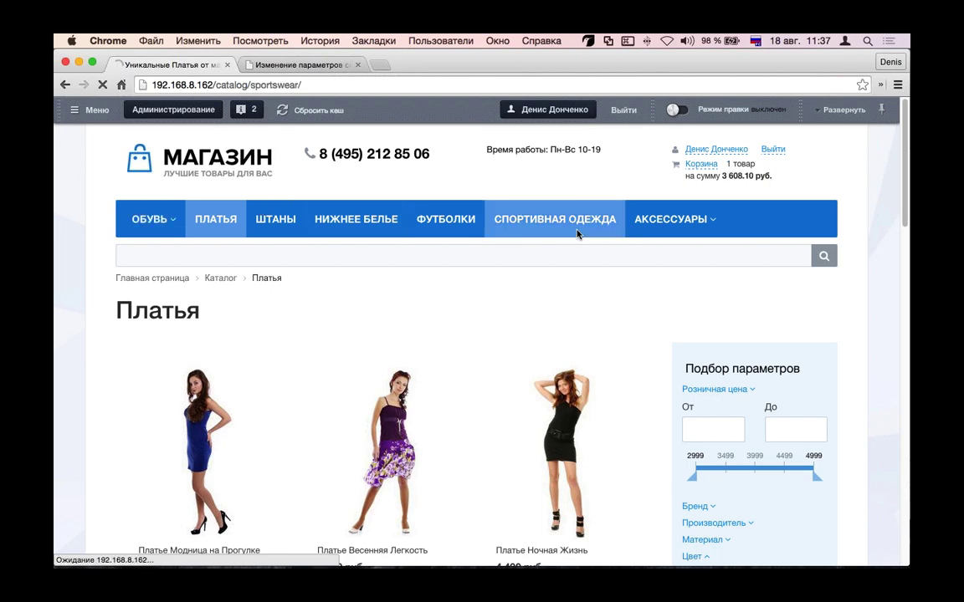
pyautogui.scroll(-5, 491, 377)
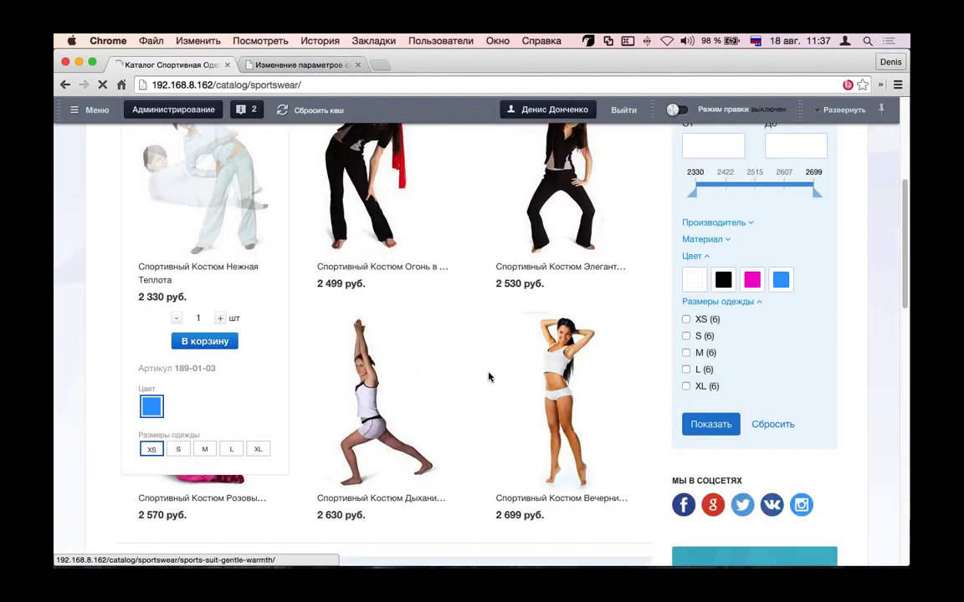
pyautogui.scroll(5, 491, 377)
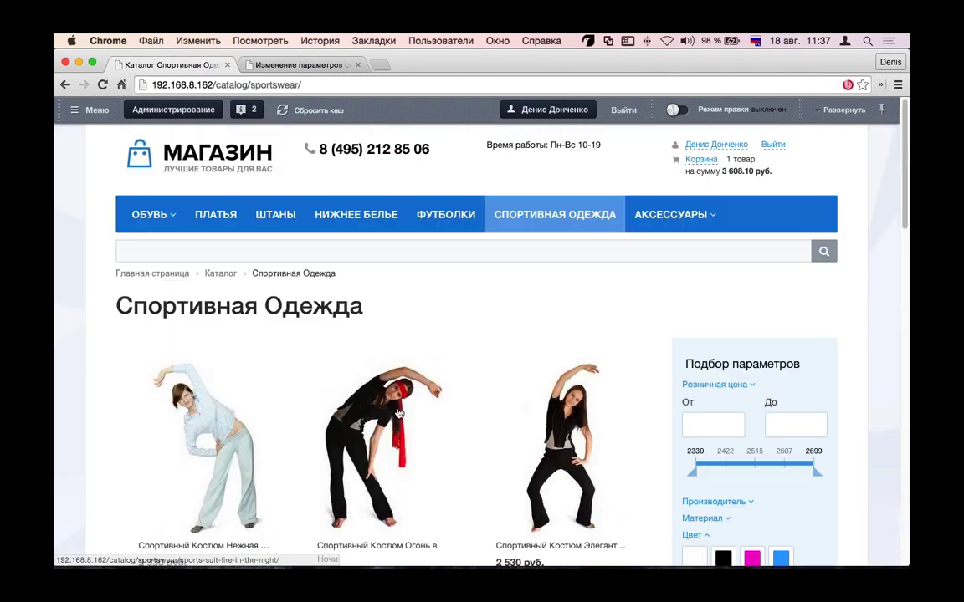
# Step: Open the product Спортивный Костюм Огонь в Ночи and compare its price across sizes XS, S, M, L and XL
pyautogui.click(424, 370)
pyautogui.scroll(-5, 425, 370)
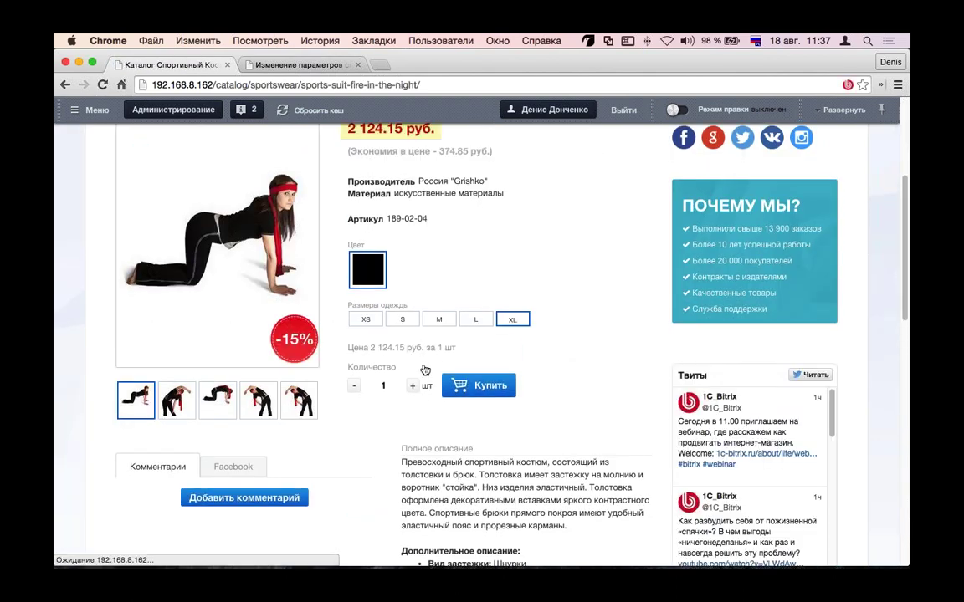
pyautogui.scroll(3, 424, 370)
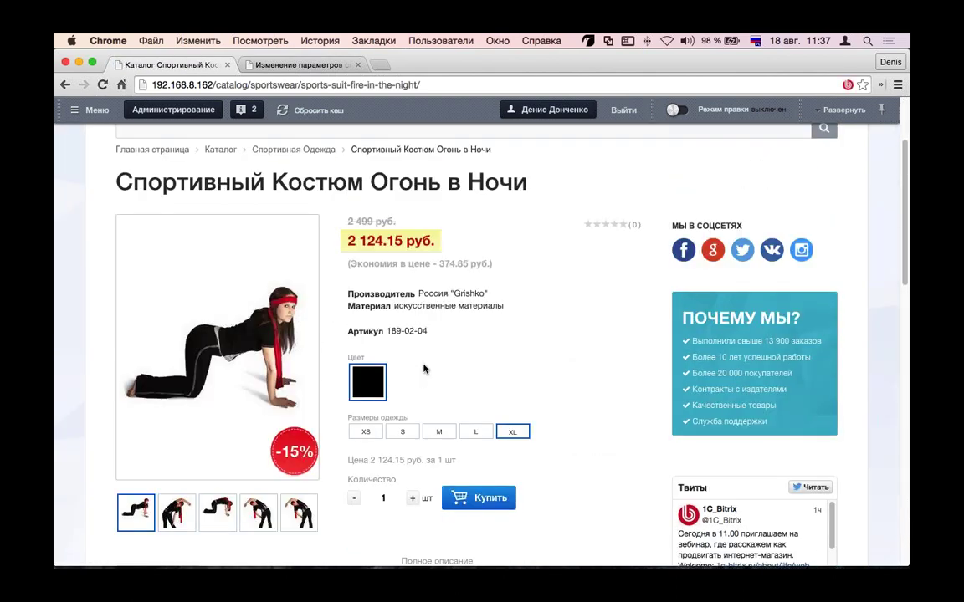
pyautogui.click(381, 410)
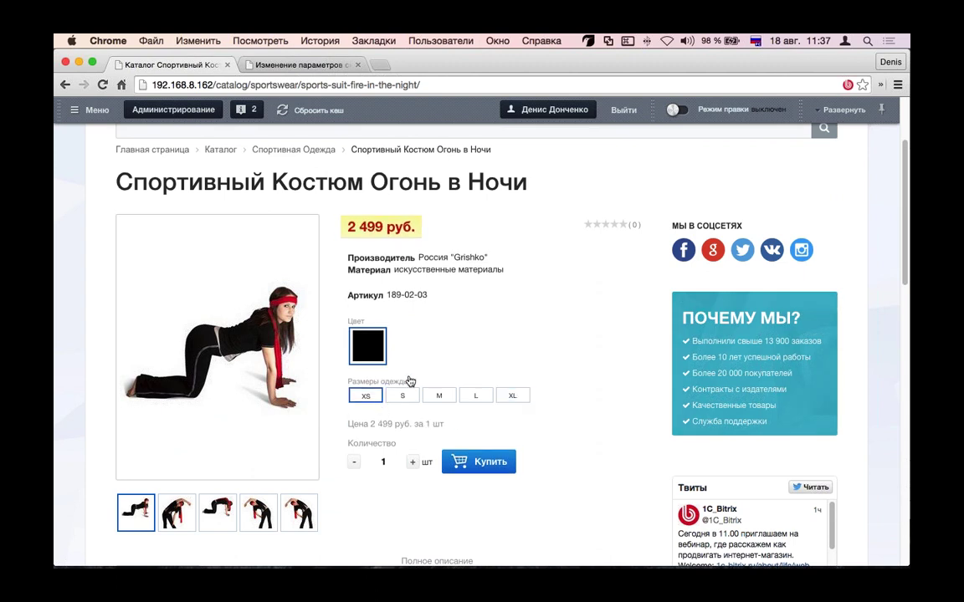
pyautogui.click(412, 393)
pyautogui.click(439, 396)
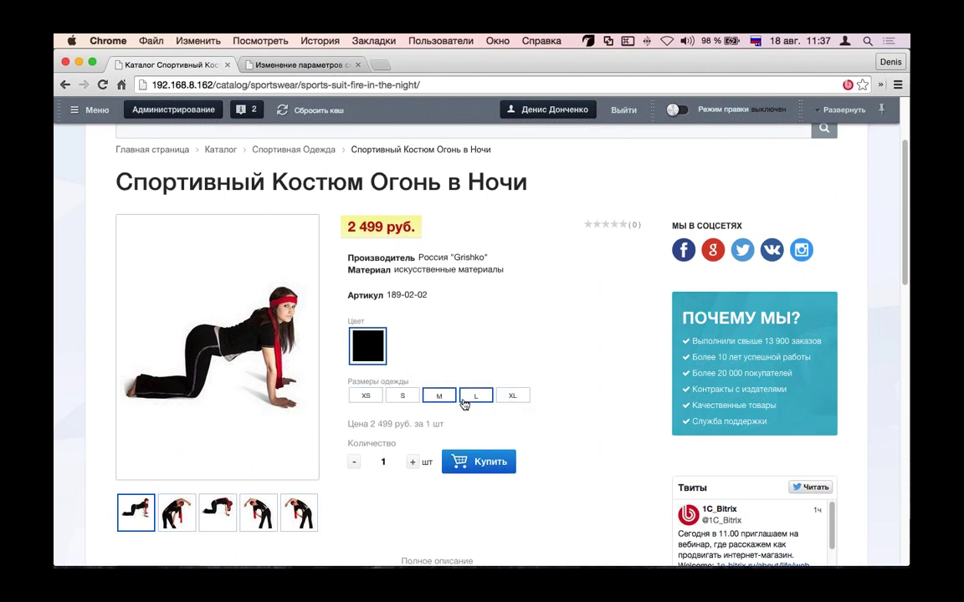
pyautogui.click(475, 396)
pyautogui.click(512, 395)
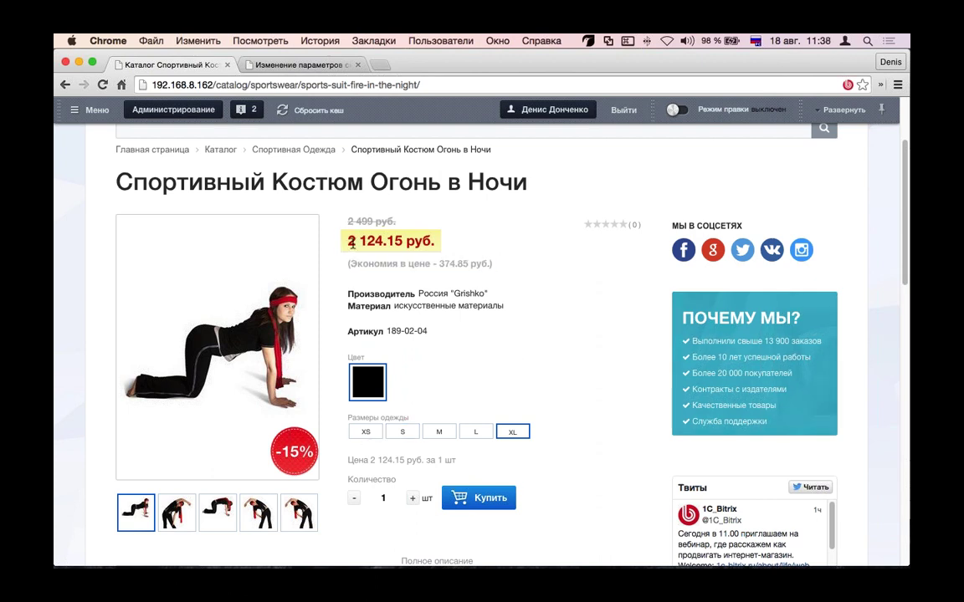
pyautogui.moveTo(350, 241); pyautogui.dragTo(441, 248)
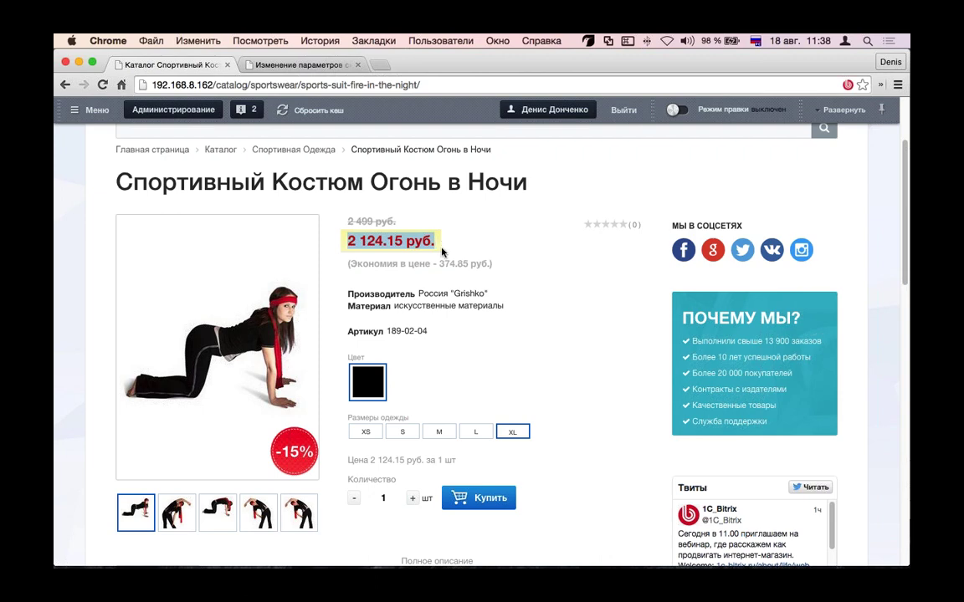
# Step: Return to the discount's conditions and replace the clothing size condition with one on the Количество товара на складе field
pyautogui.click(293, 65)
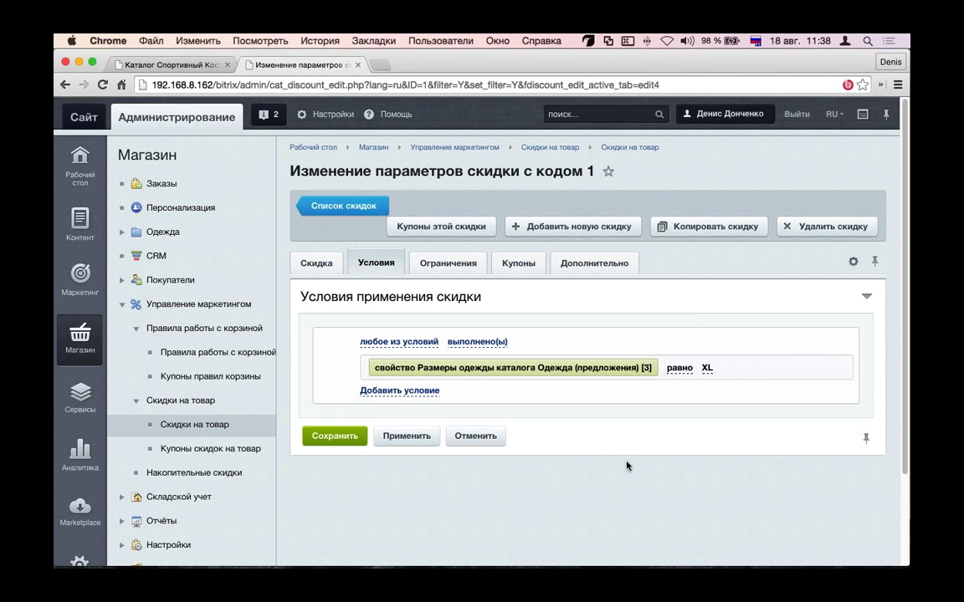
pyautogui.click(845, 366)
pyautogui.click(400, 367)
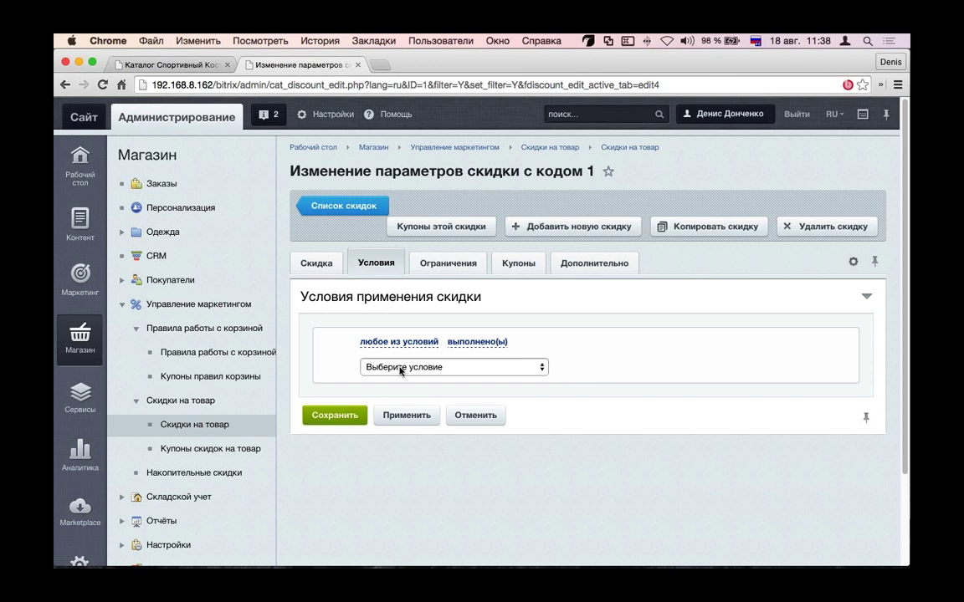
pyautogui.click(400, 368)
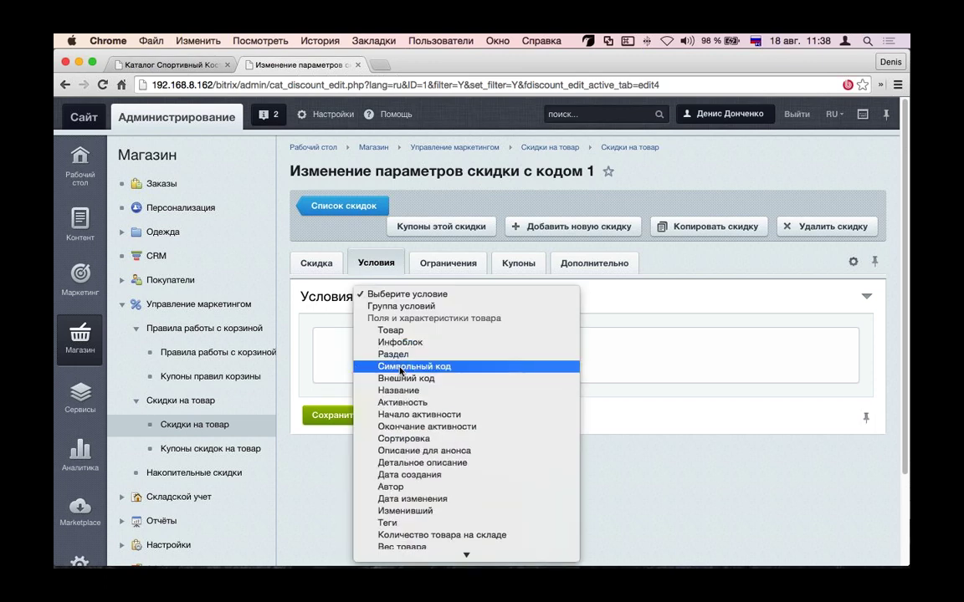
pyautogui.scroll(-5, 400, 370)
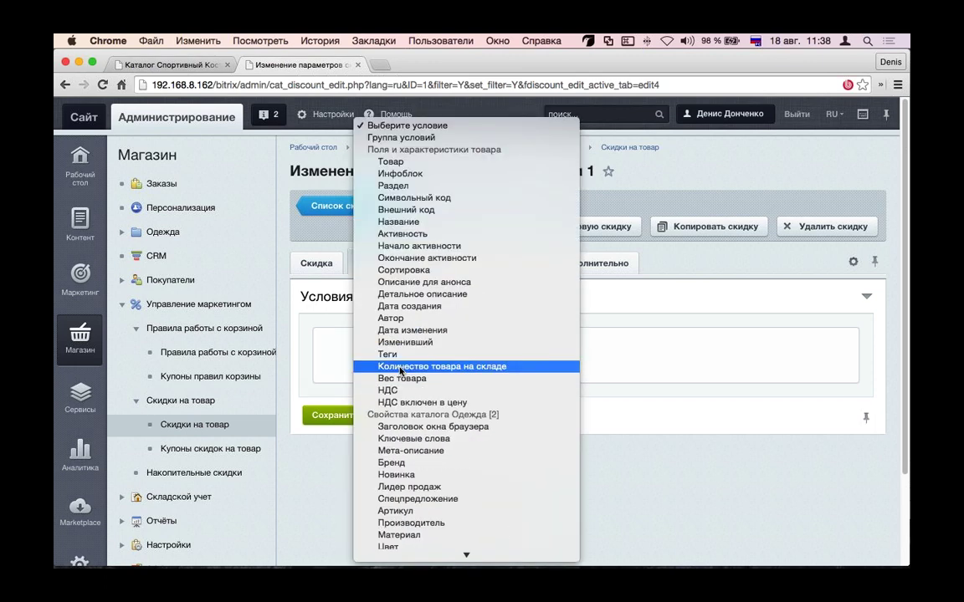
pyautogui.click(400, 368)
# Step: Set the stock quantity condition to больше либо равно 10, then briefly revisit the store's product page
pyautogui.click(555, 369)
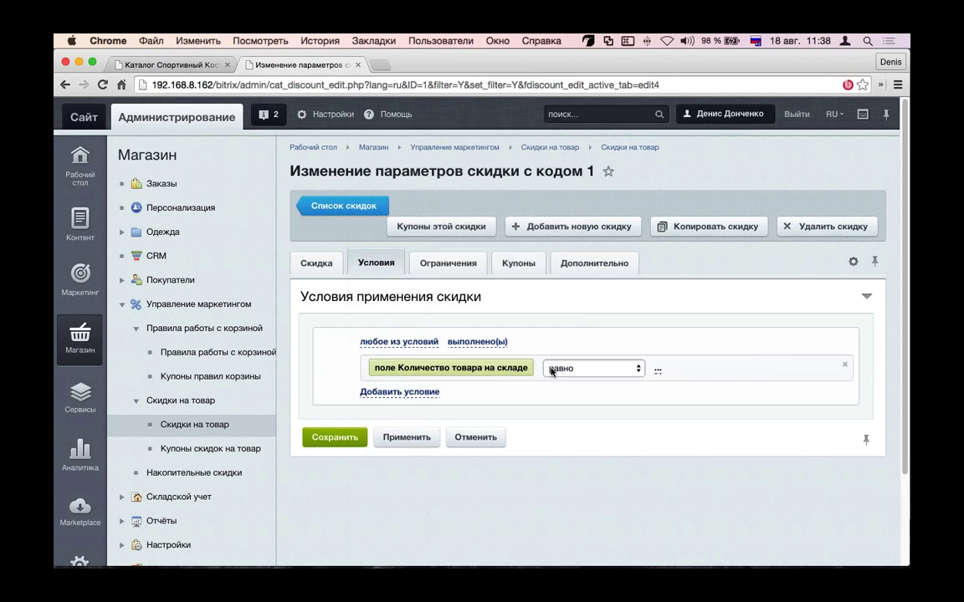
pyautogui.click(555, 370)
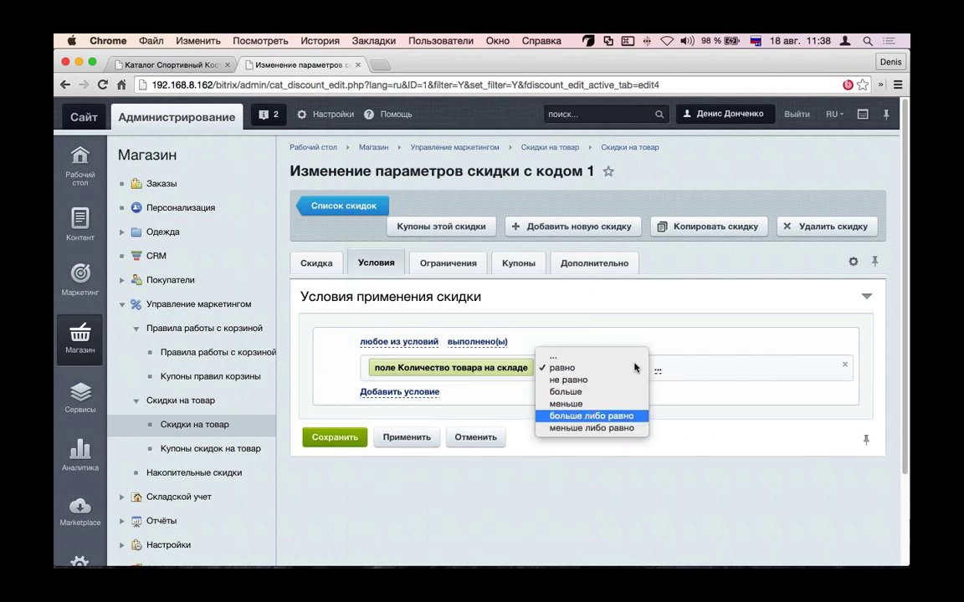
pyautogui.click(589, 416)
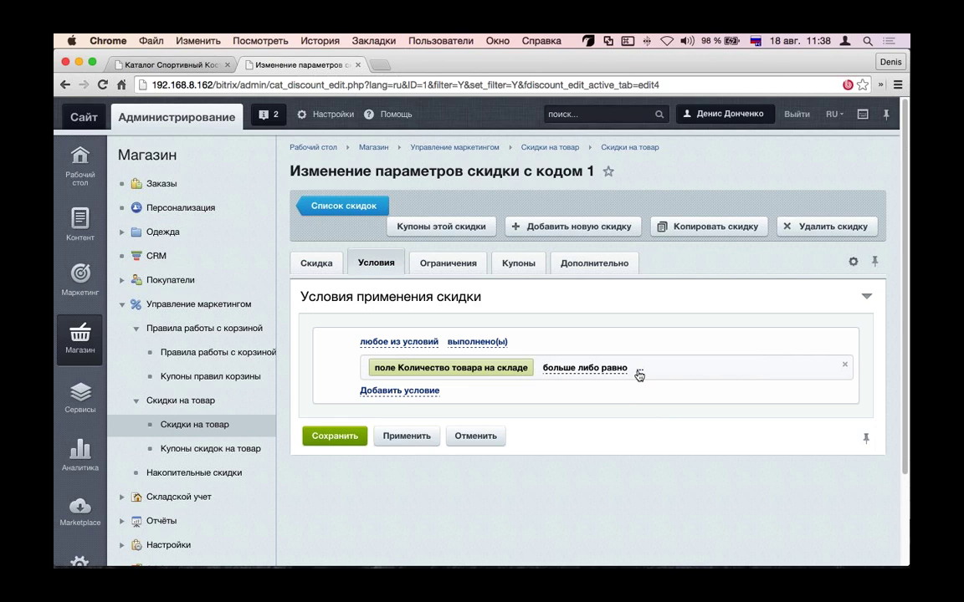
pyautogui.click(638, 373)
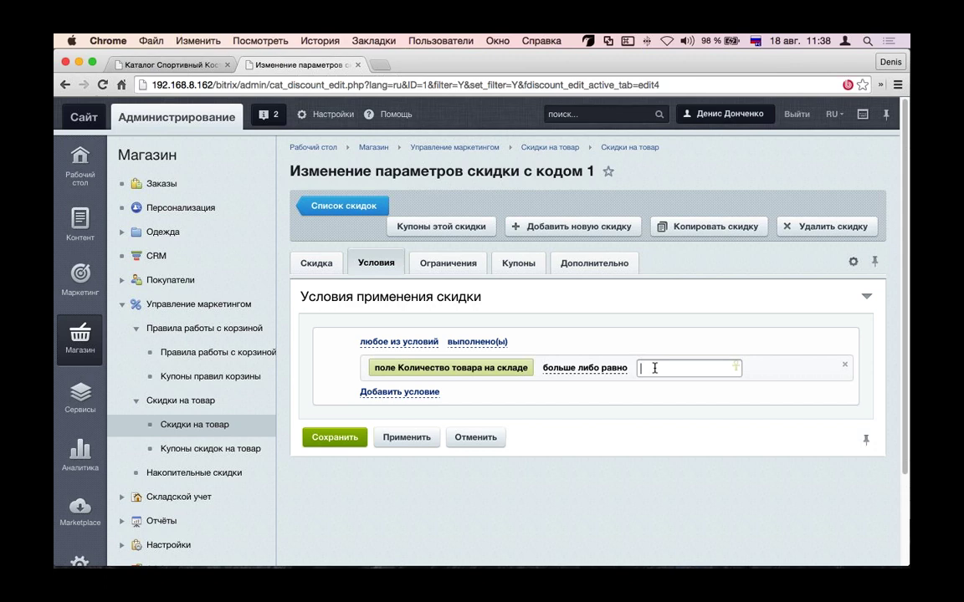
pyautogui.write('10')
pyautogui.click(166, 67)
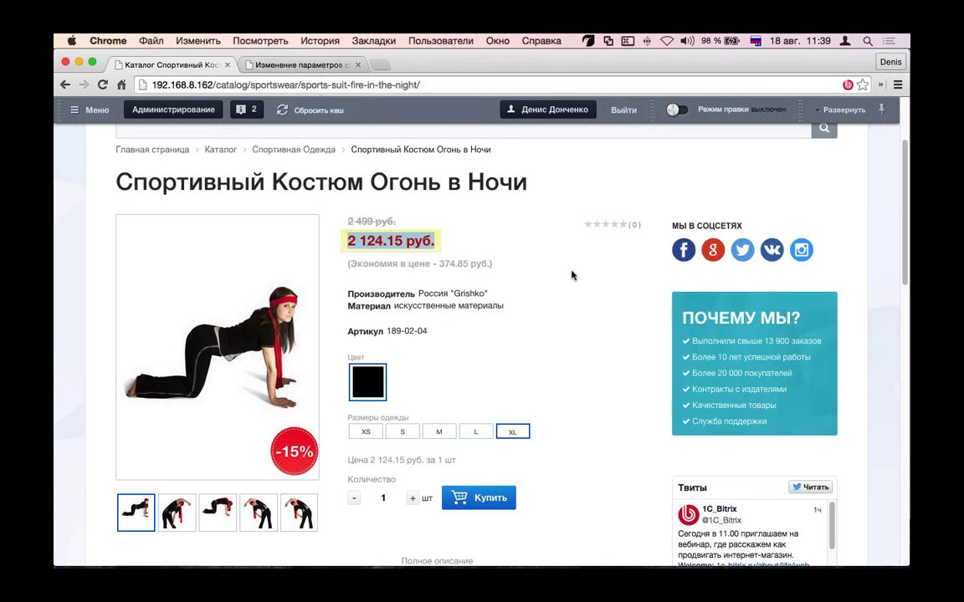
pyautogui.click(314, 67)
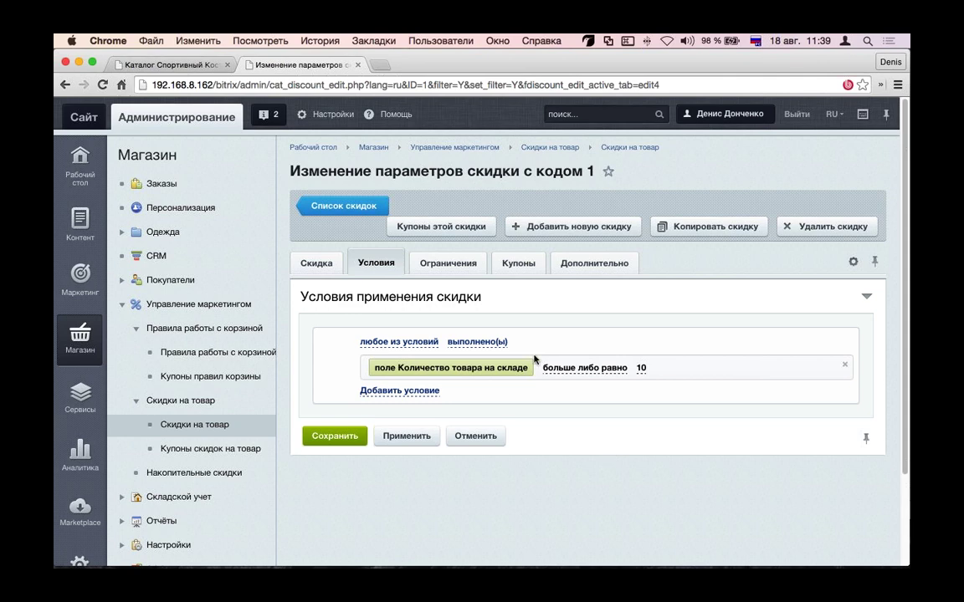
# Step: Review the discount's restrictions by user group and price type, its coupons and its additional parameters
pyautogui.click(471, 266)
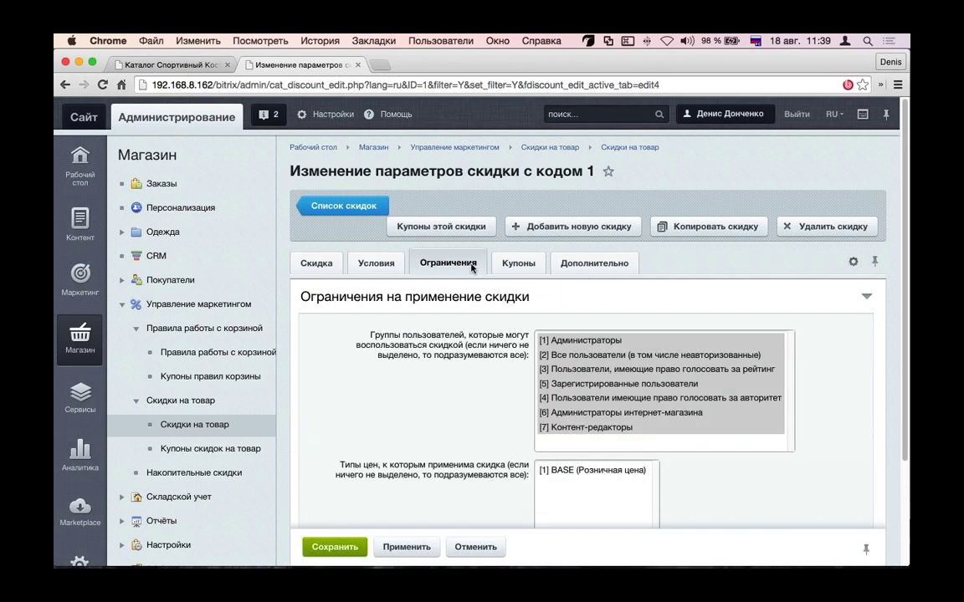
pyautogui.scroll(-2, 421, 239)
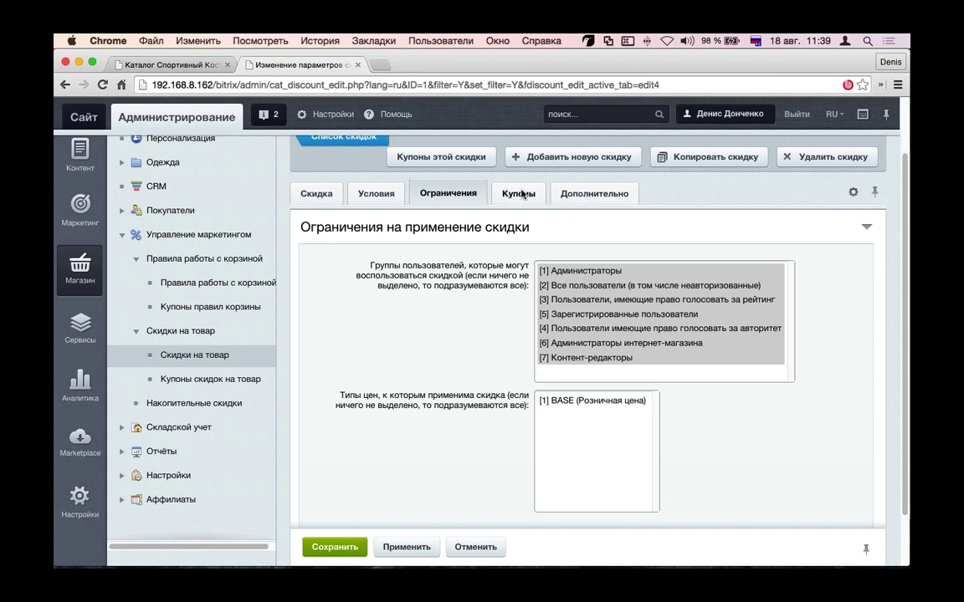
pyautogui.click(544, 199)
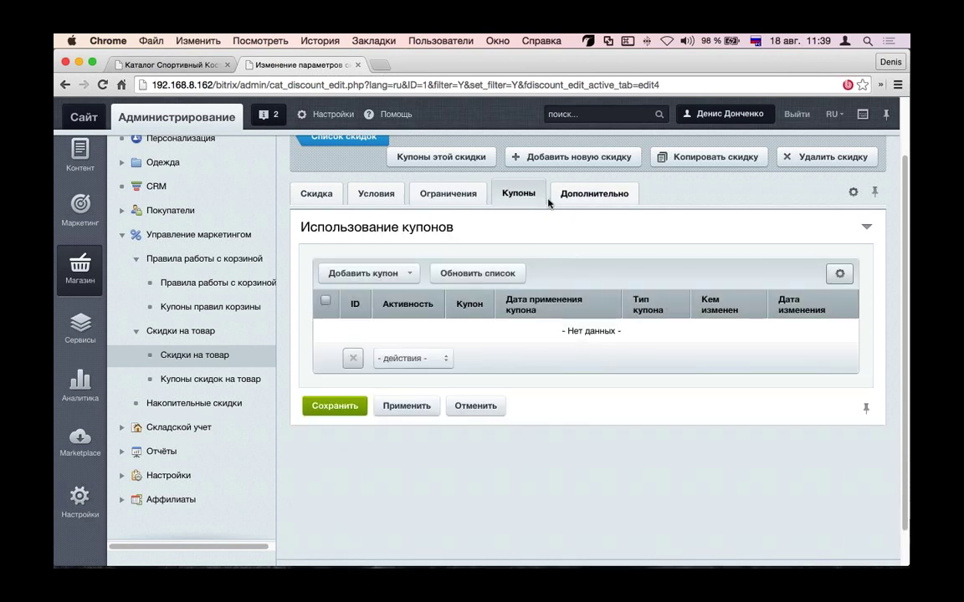
pyautogui.click(551, 199)
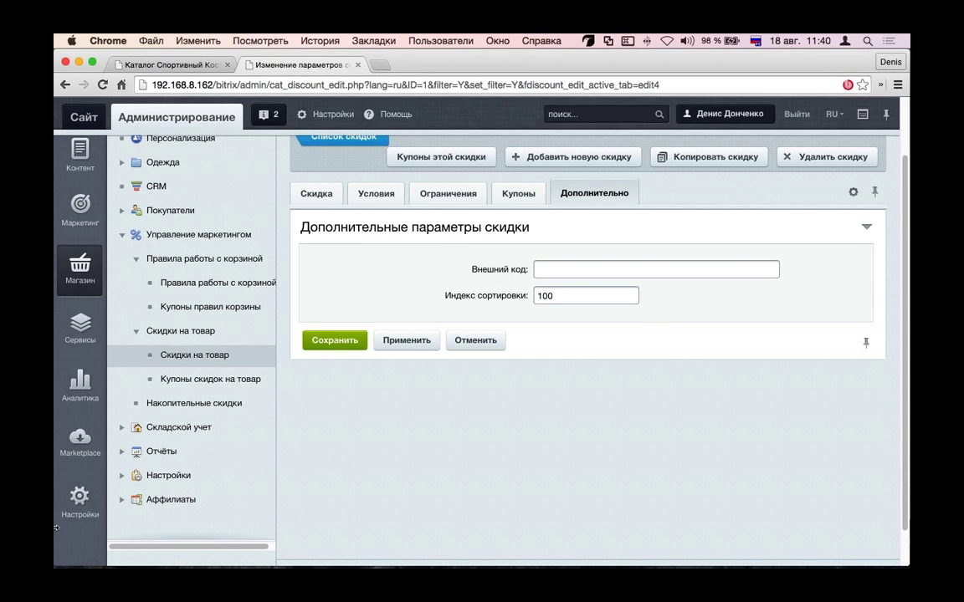
# Step: Open the Скидки за количество rule from Правила работы с корзиной and view its general parameters
pyautogui.click(137, 332)
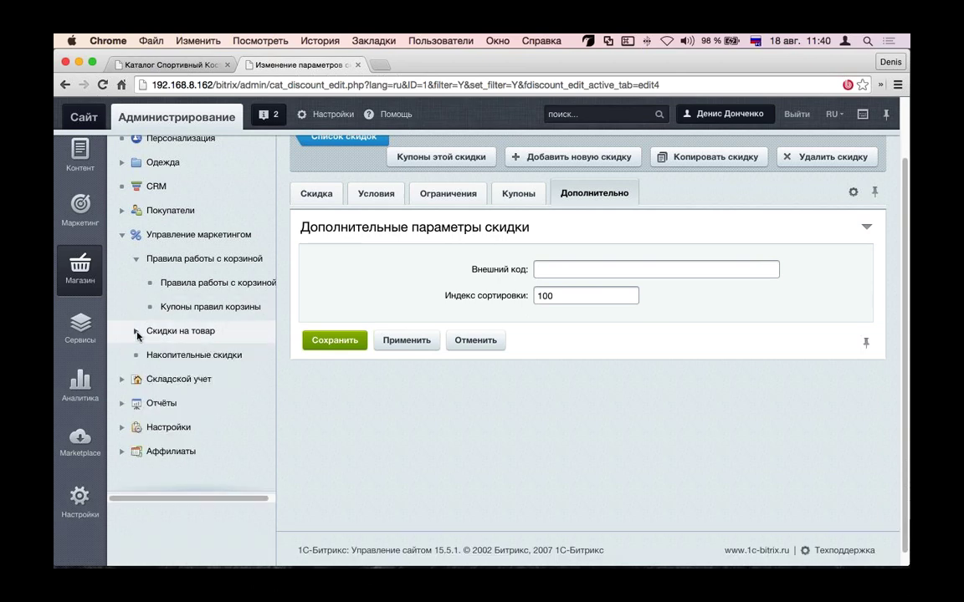
pyautogui.click(208, 284)
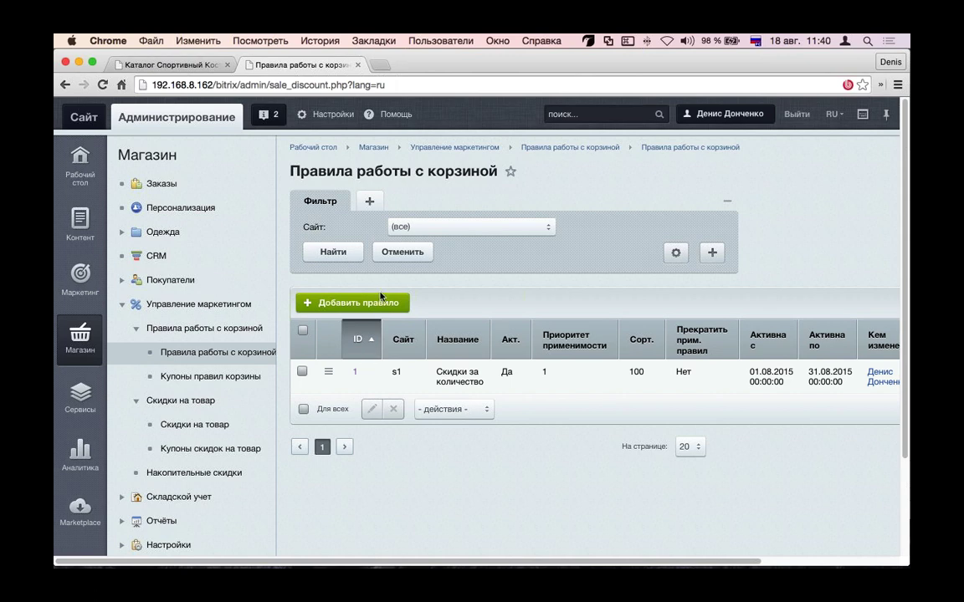
pyautogui.doubleClick(455, 382)
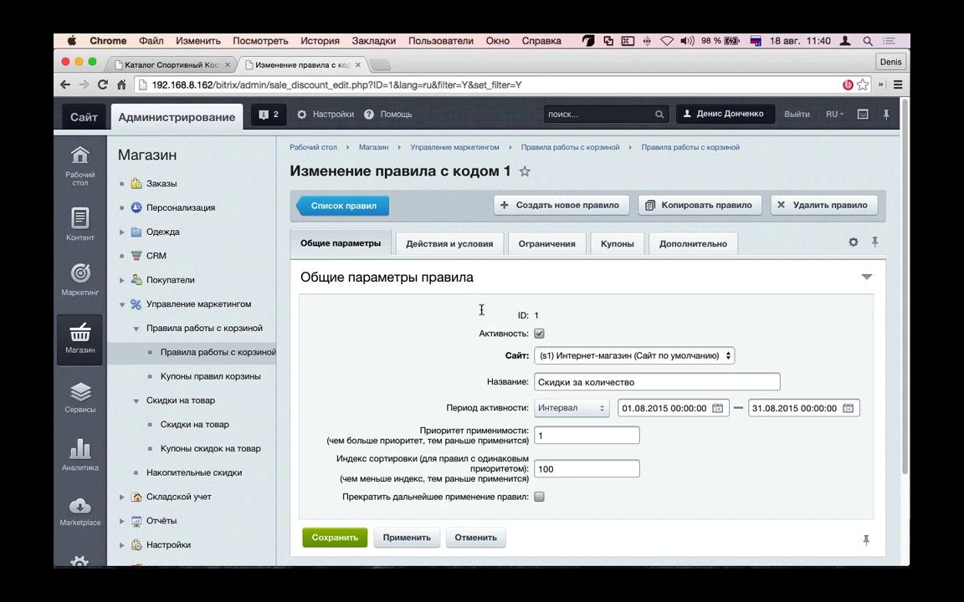
pyautogui.scroll(-3, 481, 316)
pyautogui.scroll(2, 481, 314)
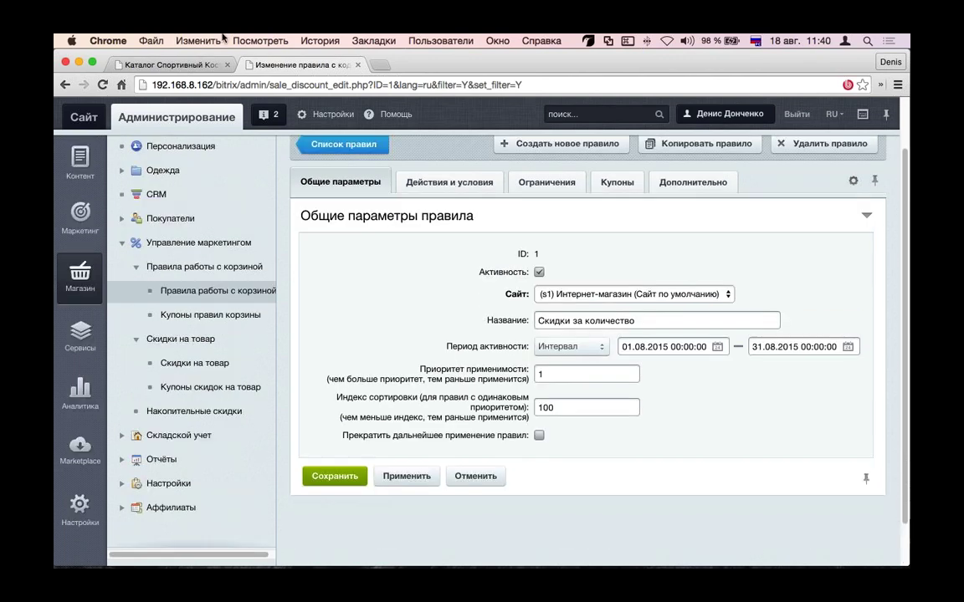
# Step: Switch to the store, refresh the Спортивный Костюм Огонь в Ночи page and add the XL size to the cart
pyautogui.click(156, 67)
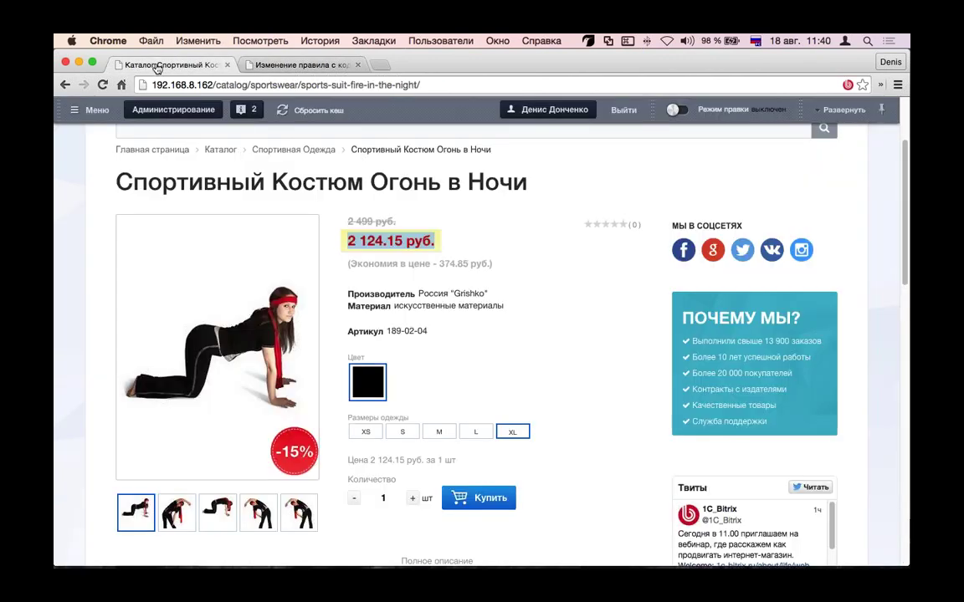
pyautogui.press('super+r')
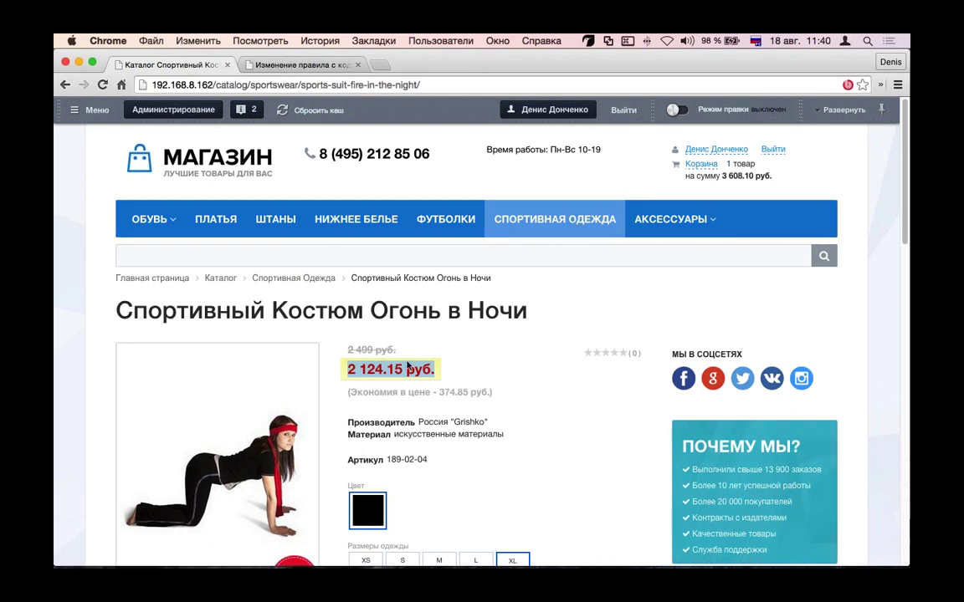
pyautogui.scroll(-3, 358, 446)
pyautogui.click(505, 477)
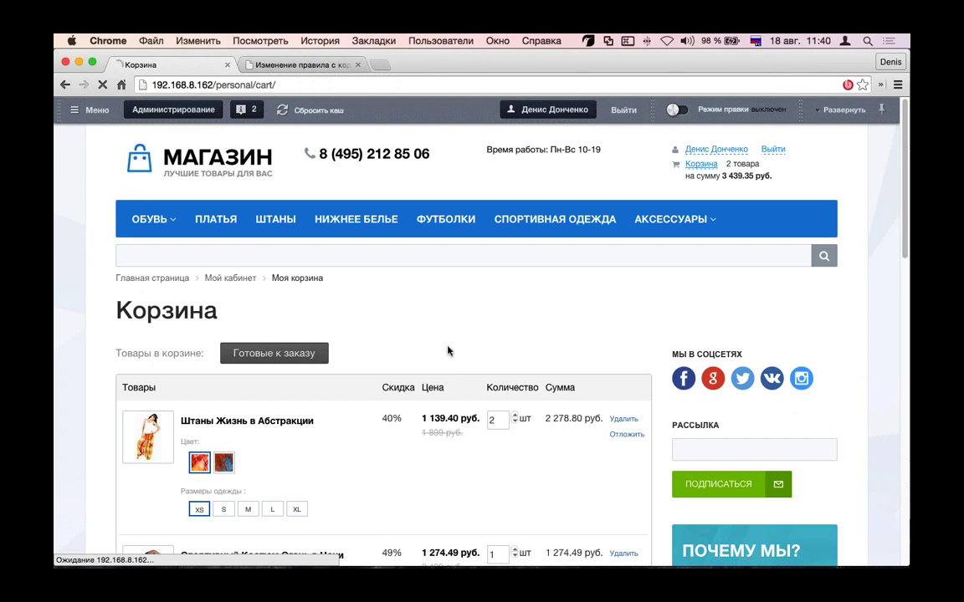
# Step: Reduce the quantity of Штаны Жизнь в Абстракции in the cart to 1 and check both products' discounts
pyautogui.scroll(-2, 521, 324)
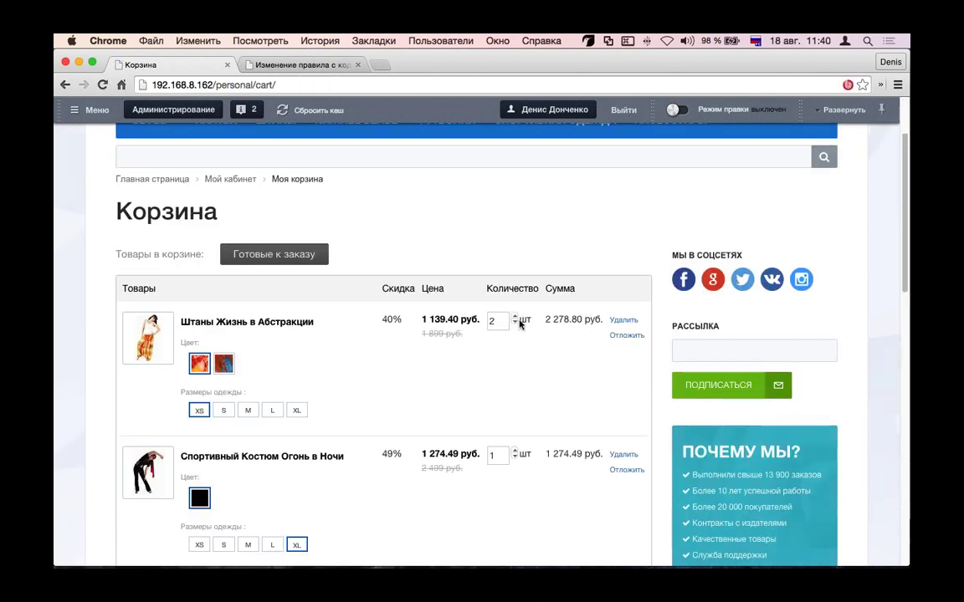
pyautogui.click(516, 324)
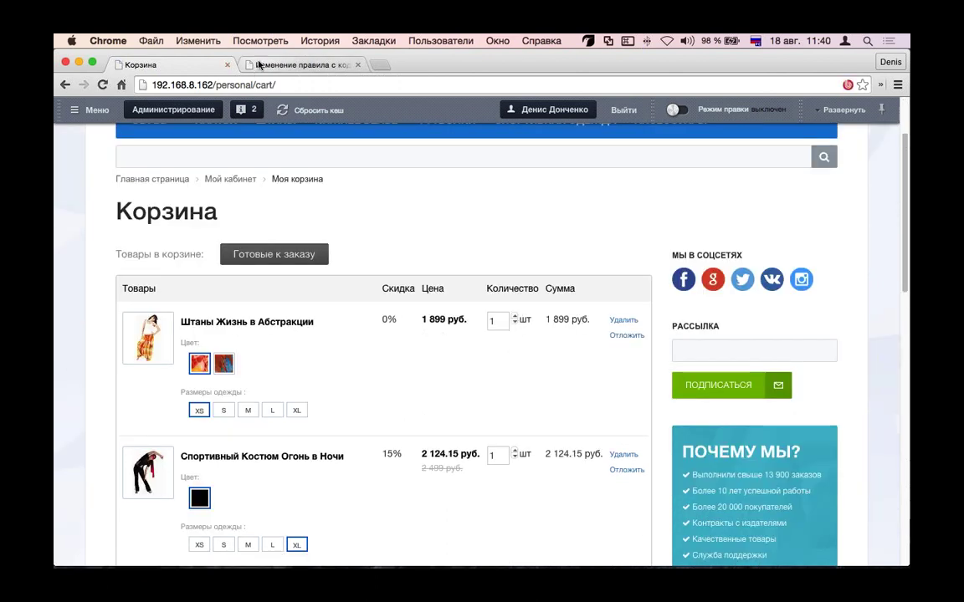
pyautogui.scroll(-2, 445, 301)
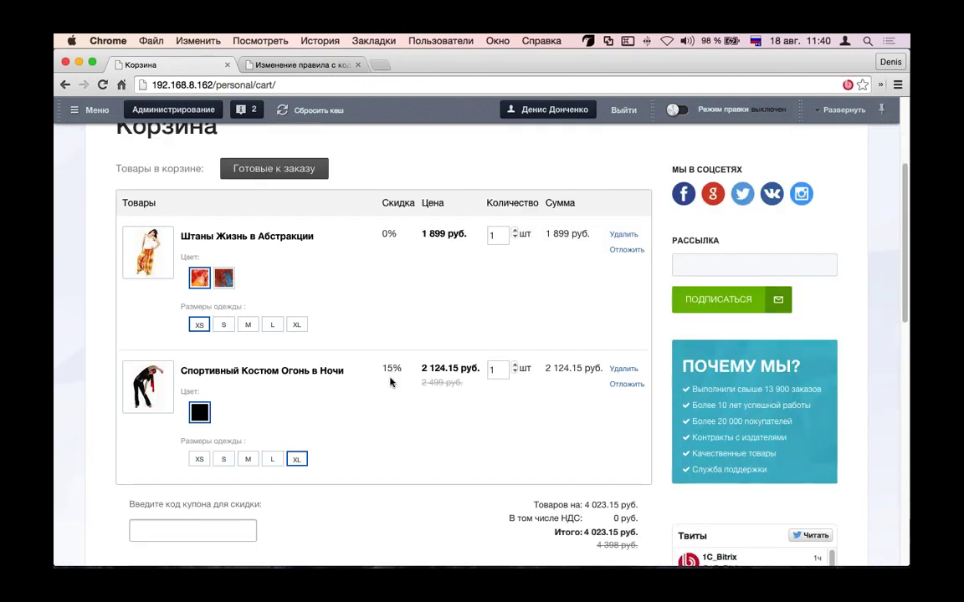
pyautogui.moveTo(400, 370); pyautogui.dragTo(343, 363)
pyautogui.click(362, 415)
# Step: Return to the Скидки за количество rule, check its general parameters and open its actions and conditions
pyautogui.click(261, 66)
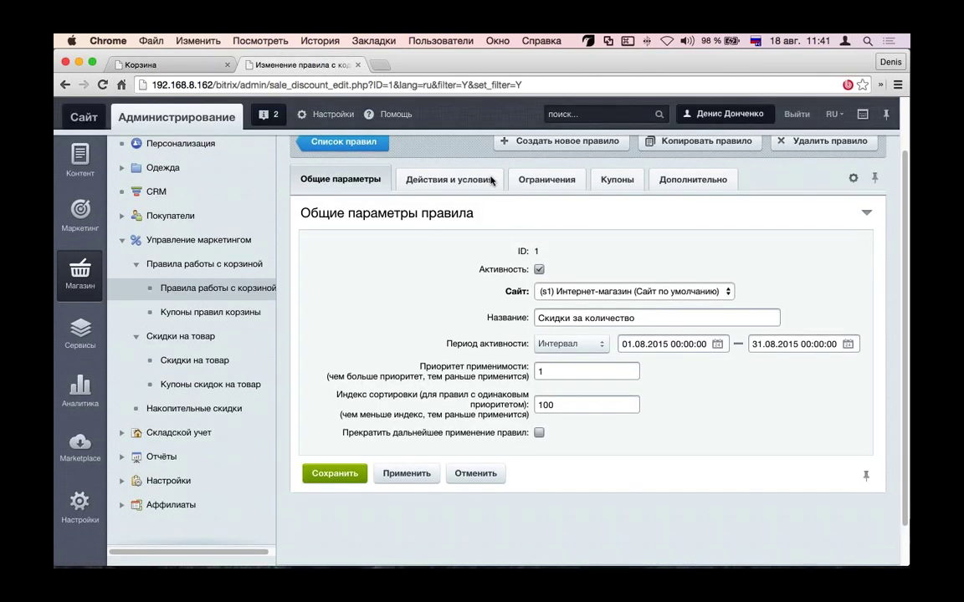
pyautogui.scroll(-1, 491, 181)
pyautogui.click(460, 161)
pyautogui.click(352, 161)
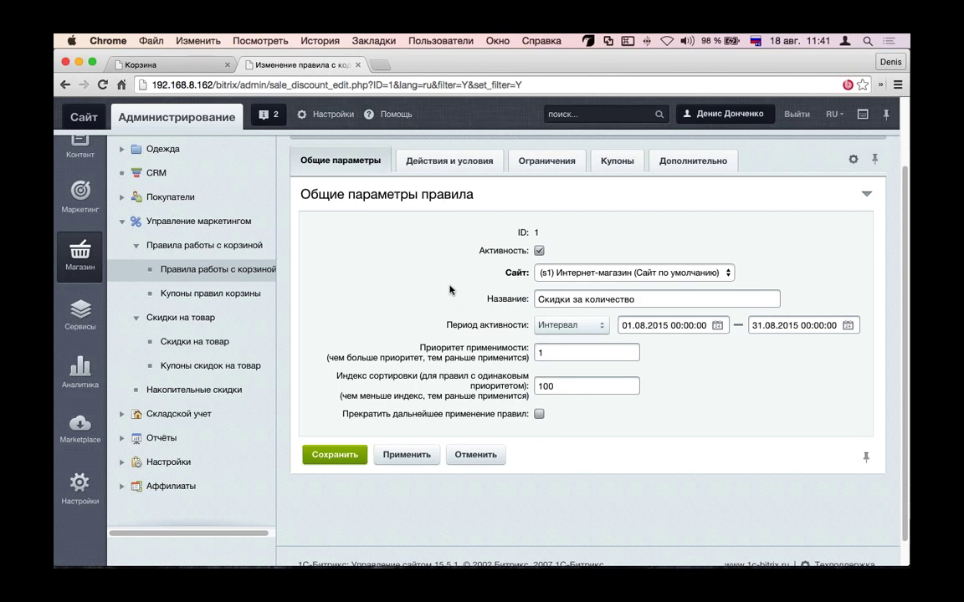
pyautogui.press('Tab')
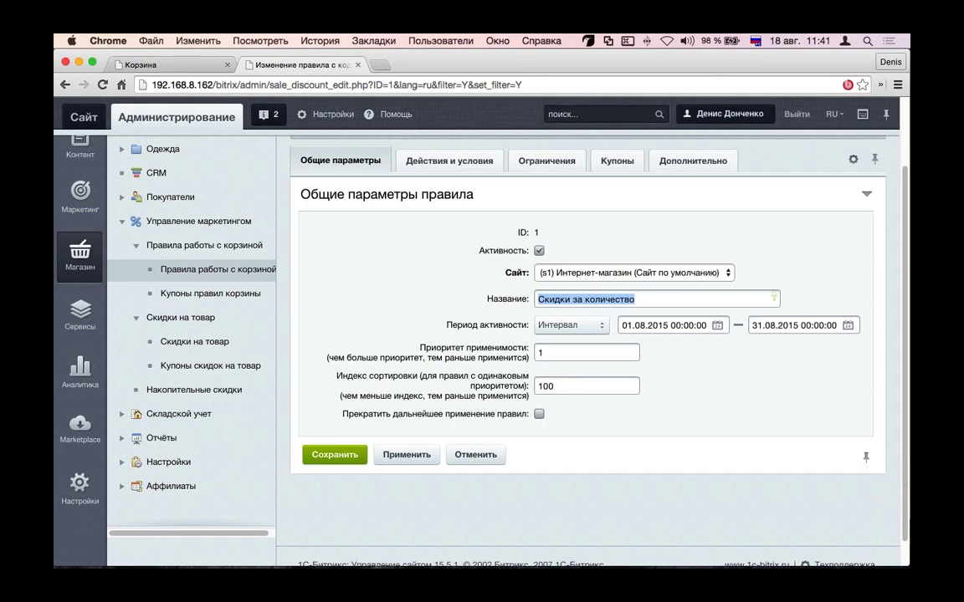
pyautogui.click(444, 167)
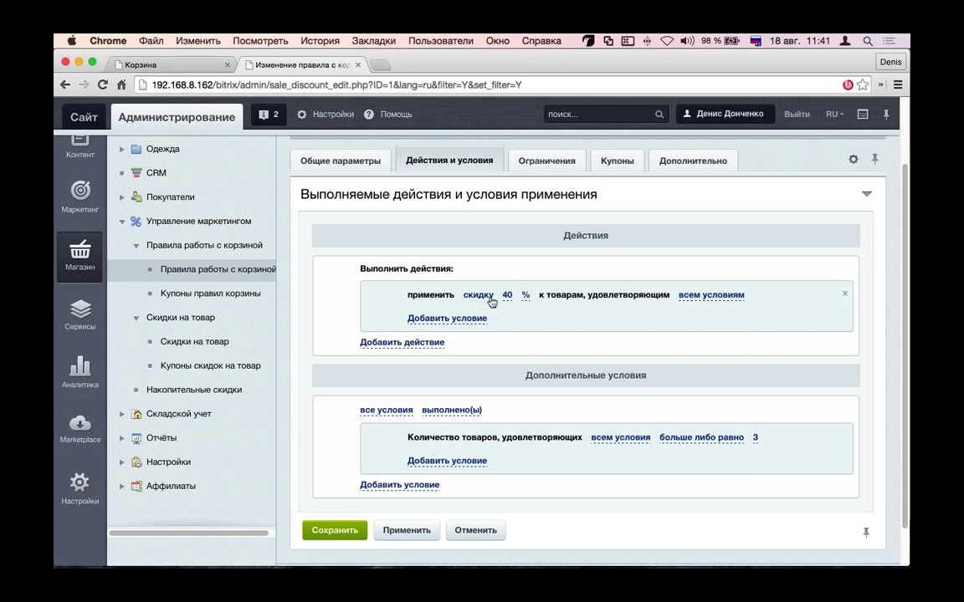
# Step: View the discount type and condition matching options of the rule's action, leaving both settings as they are
pyautogui.click(479, 295)
pyautogui.click(485, 297)
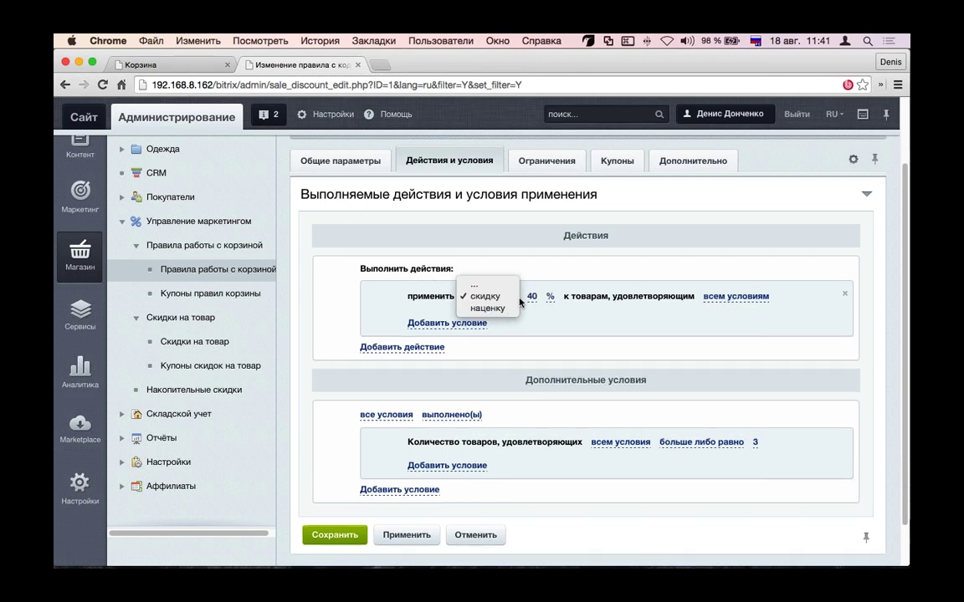
pyautogui.click(571, 268)
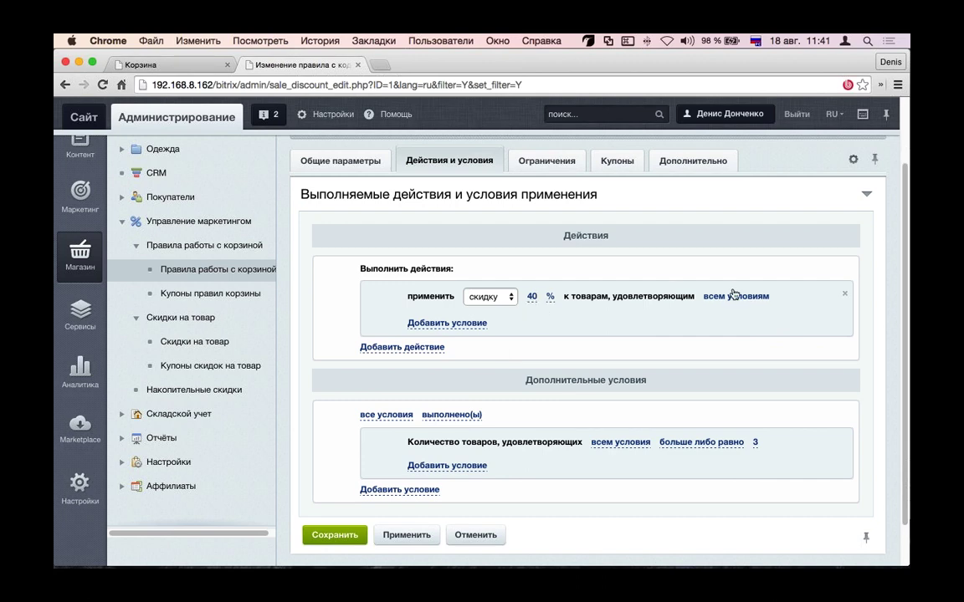
pyautogui.click(734, 293)
pyautogui.click(734, 297)
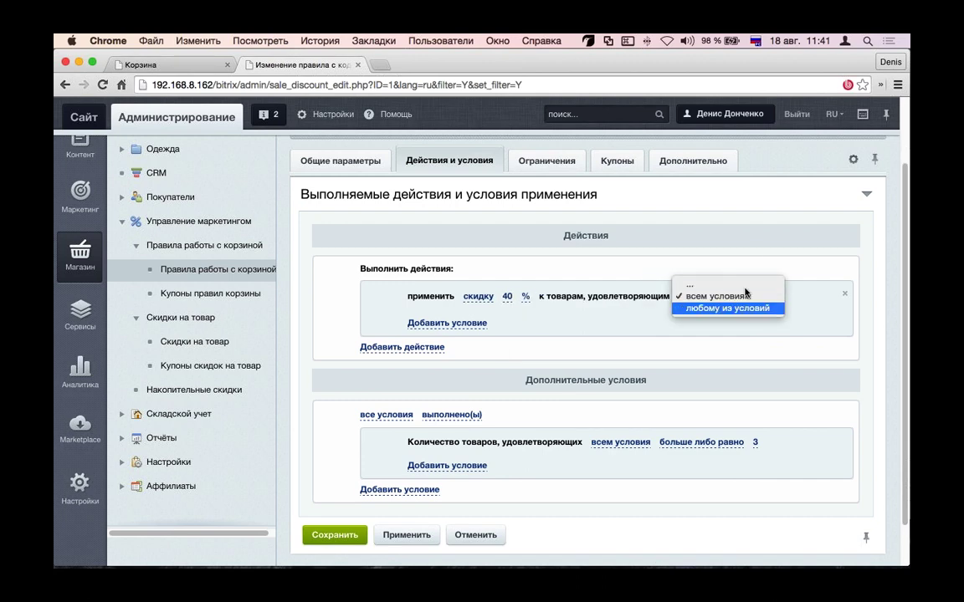
pyautogui.click(756, 258)
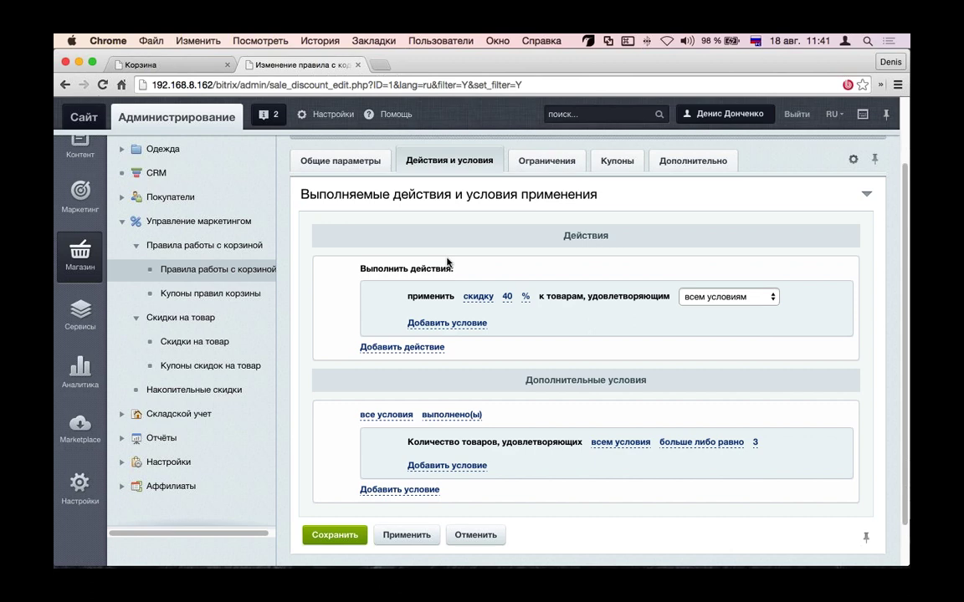
# Step: Examine the rule's additional condition on product quantity and how it matches products
pyautogui.scroll(-1, 445, 270)
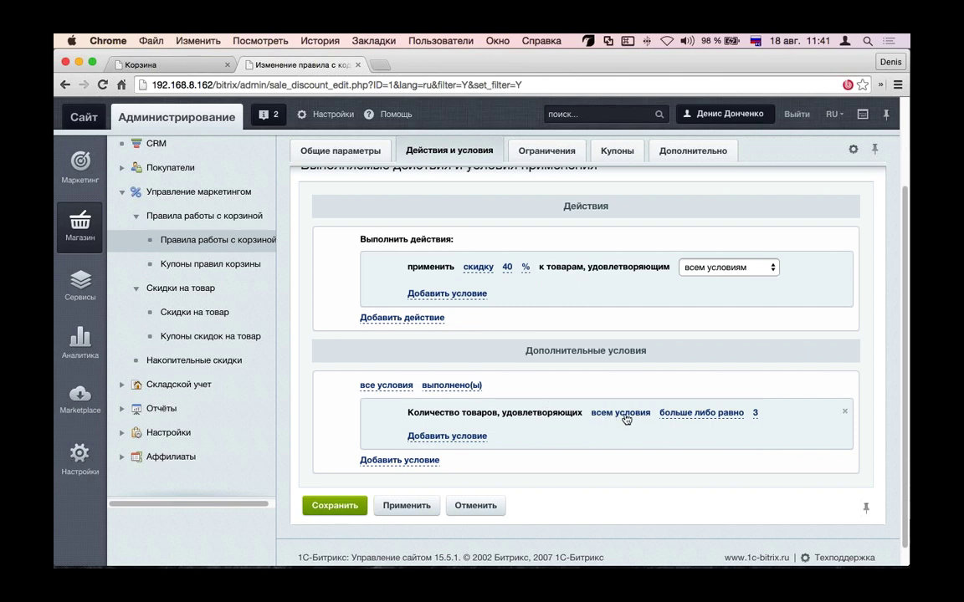
pyautogui.moveTo(413, 413); pyautogui.dragTo(581, 404)
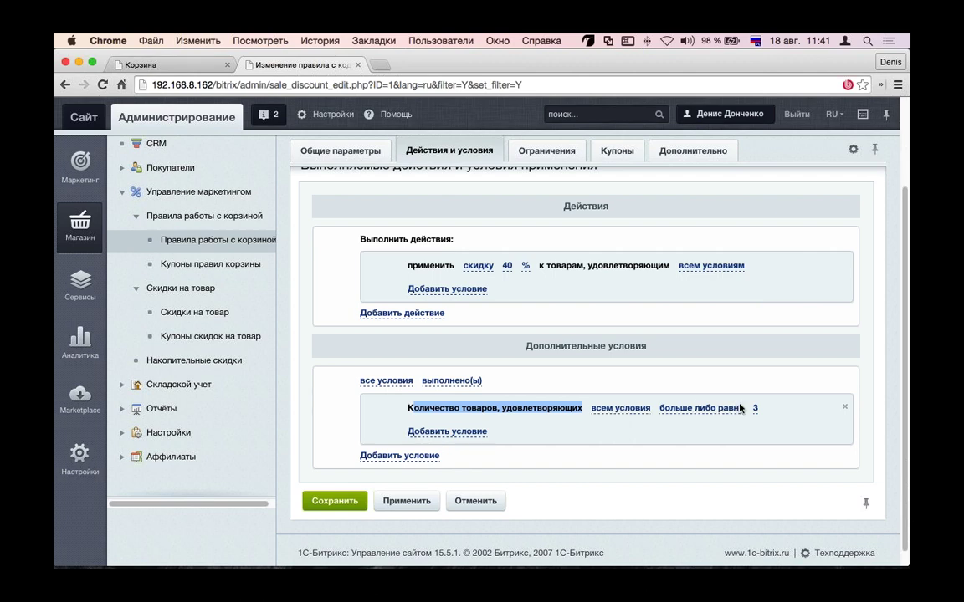
pyautogui.click(605, 409)
pyautogui.click(692, 354)
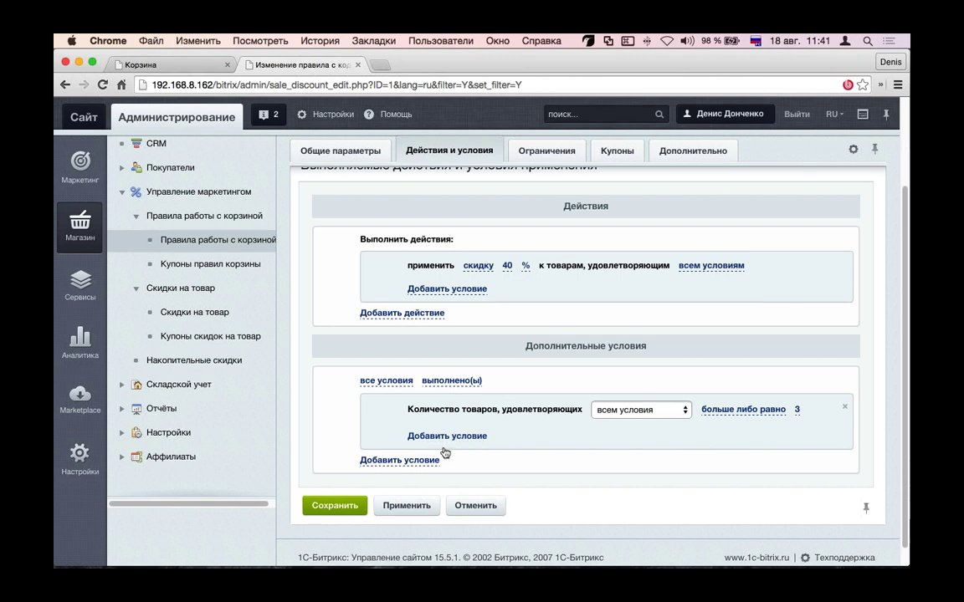
# Step: Switch to the cart, set the quantity of Спортивный Костюм Огонь в Ночи to 2 and check its discount
pyautogui.click(138, 63)
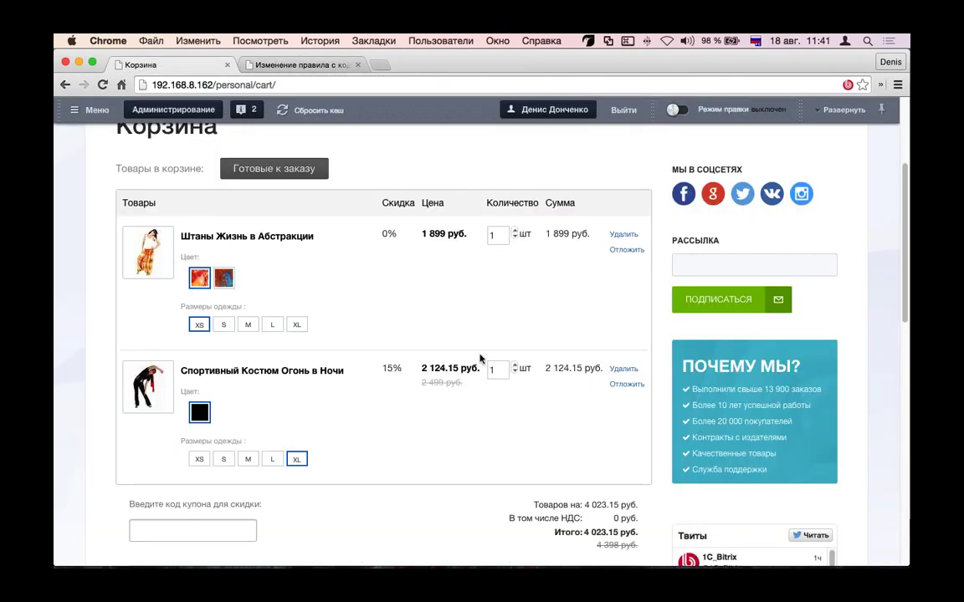
pyautogui.click(514, 365)
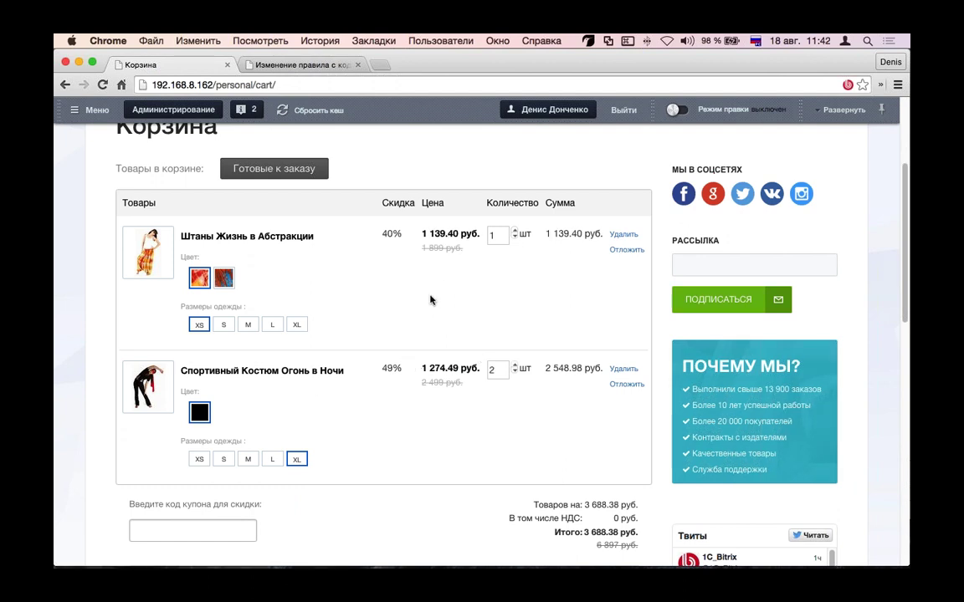
pyautogui.moveTo(408, 373); pyautogui.dragTo(380, 369)
# Step: Return to the basket rule and recheck its general parameters and its actions and conditions
pyautogui.click(301, 64)
pyautogui.click(358, 156)
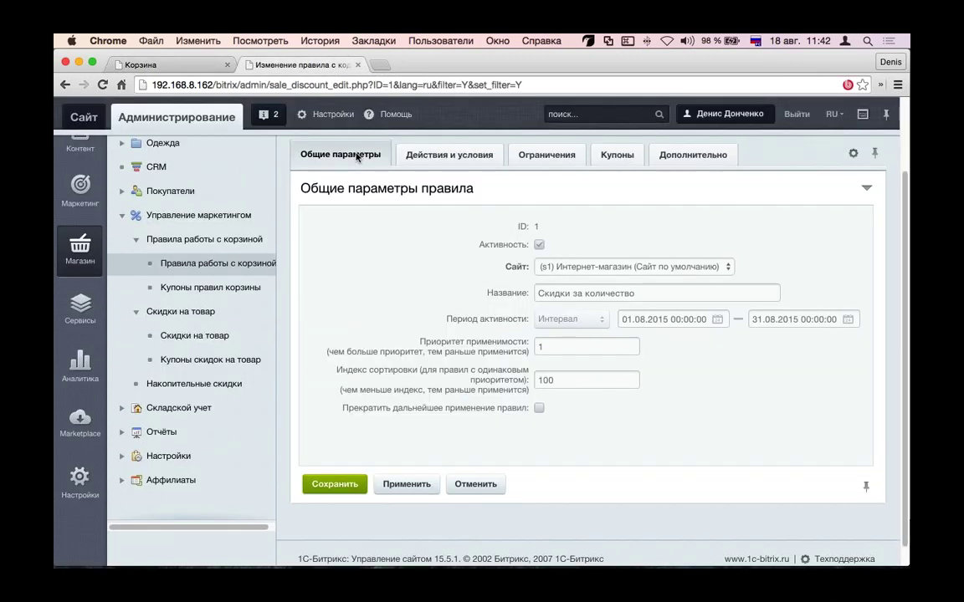
pyautogui.click(449, 152)
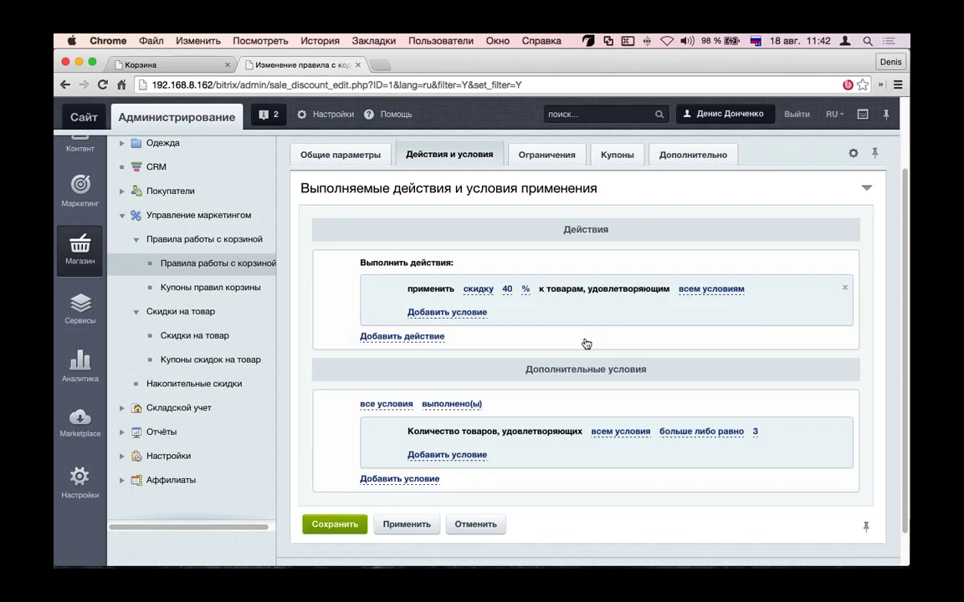
# Step: Compare the discount percentages of Штаны Жизнь в Абстракции and Спортивный Костюм Огонь в Ночи in the cart
pyautogui.click(147, 66)
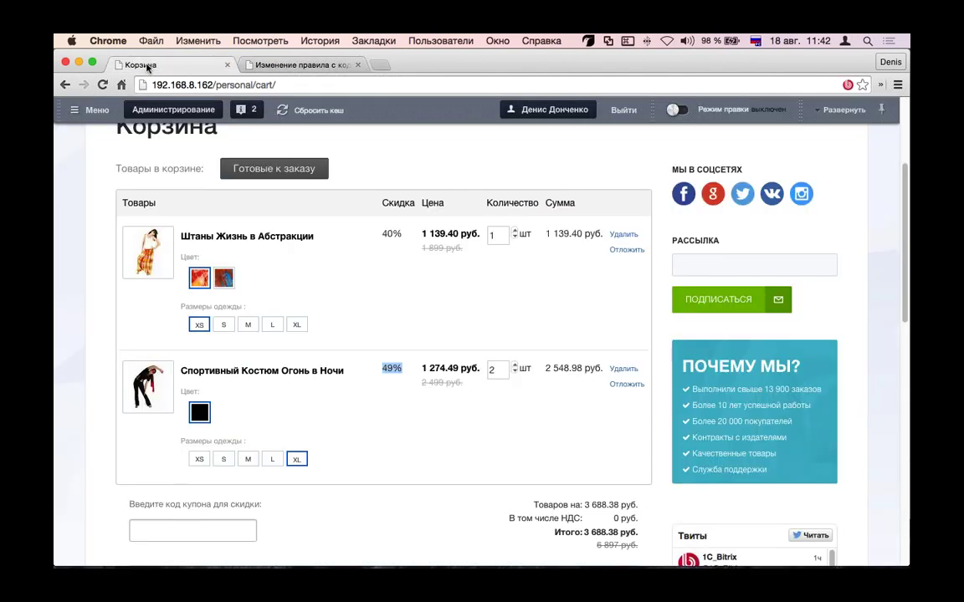
pyautogui.doubleClick(393, 235)
pyautogui.doubleClick(387, 368)
pyautogui.moveTo(375, 374); pyautogui.dragTo(410, 385)
pyautogui.click(394, 369)
pyautogui.moveTo(403, 369); pyautogui.dragTo(384, 369)
# Step: Return to the basket rule and look through the condition fields available inside its product quantity condition
pyautogui.click(253, 63)
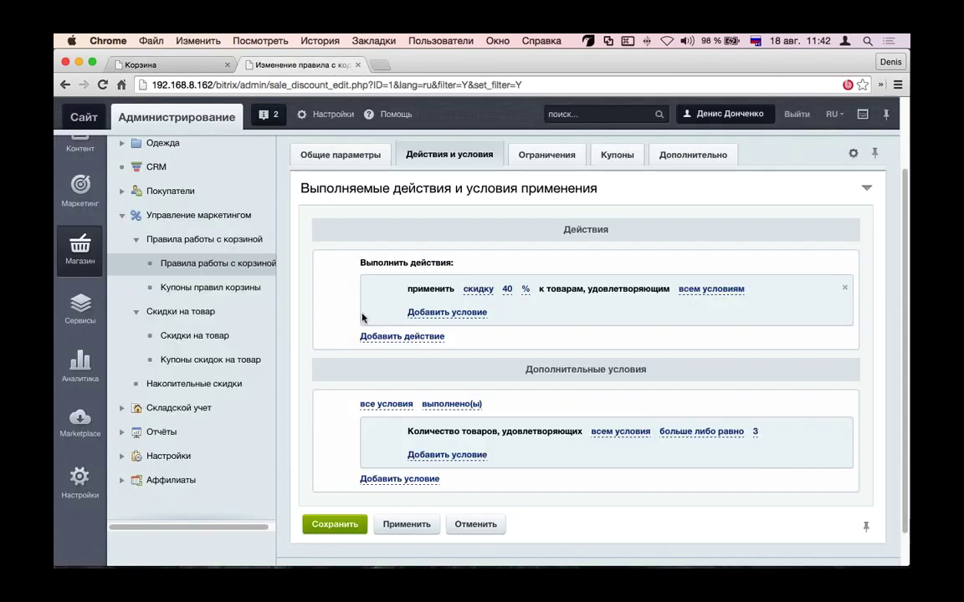
pyautogui.scroll(-1, 362, 317)
pyautogui.click(446, 449)
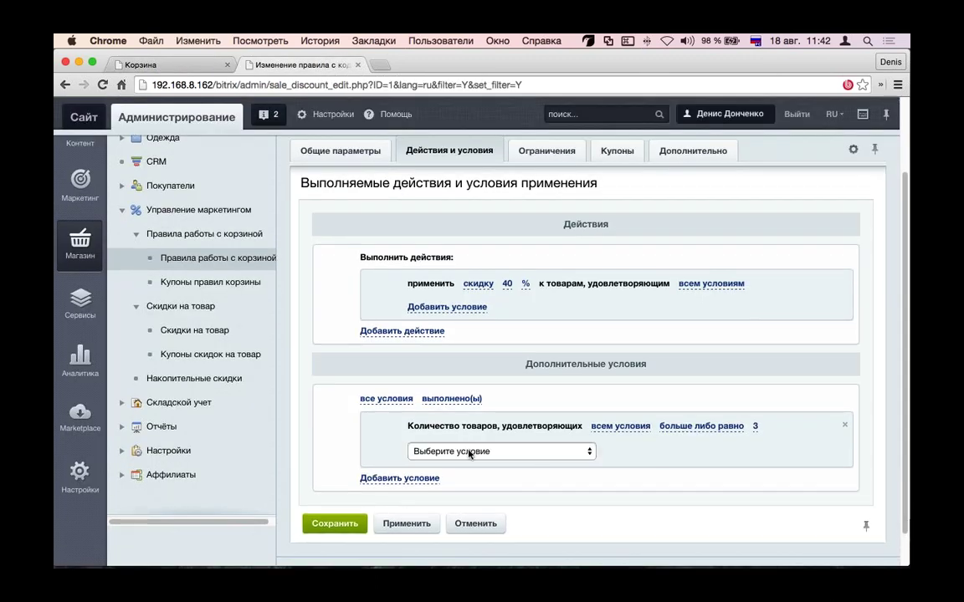
pyautogui.click(464, 449)
pyautogui.scroll(-5, 469, 452)
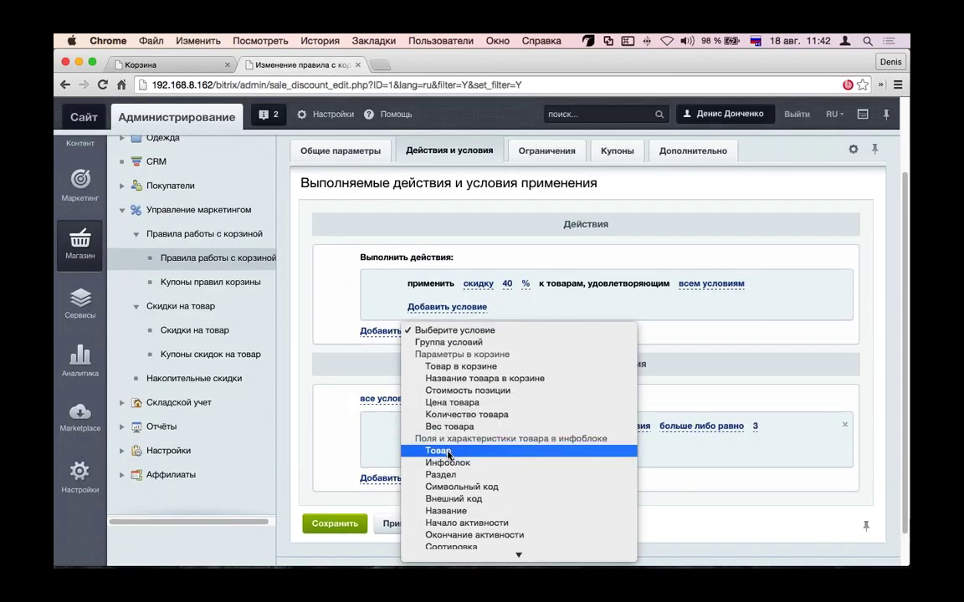
pyautogui.scroll(-4, 502, 390)
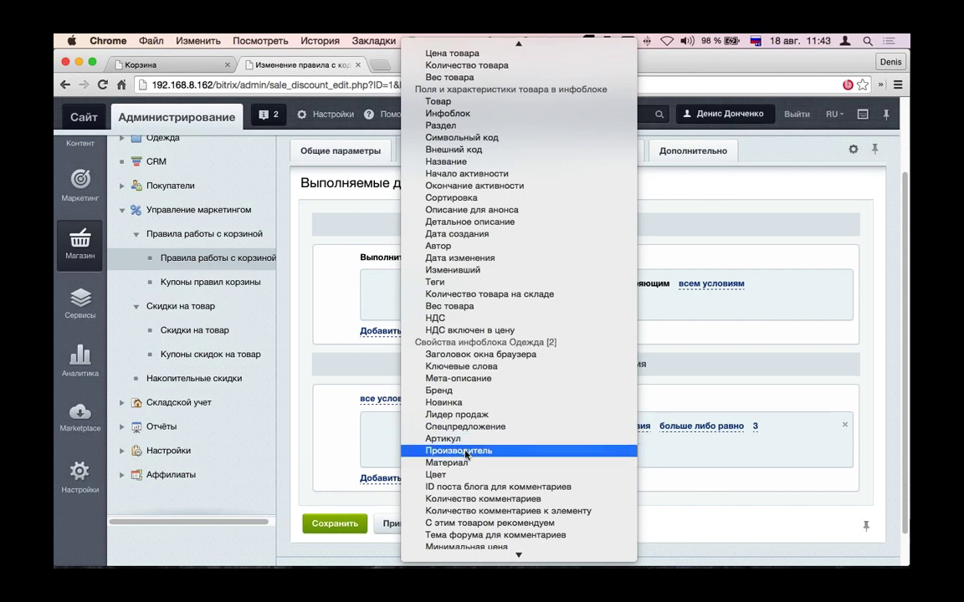
pyautogui.click(348, 413)
# Step: Look through the additional condition types of the basket rule and recheck the product discounts in the cart
pyautogui.click(393, 478)
pyautogui.click(431, 474)
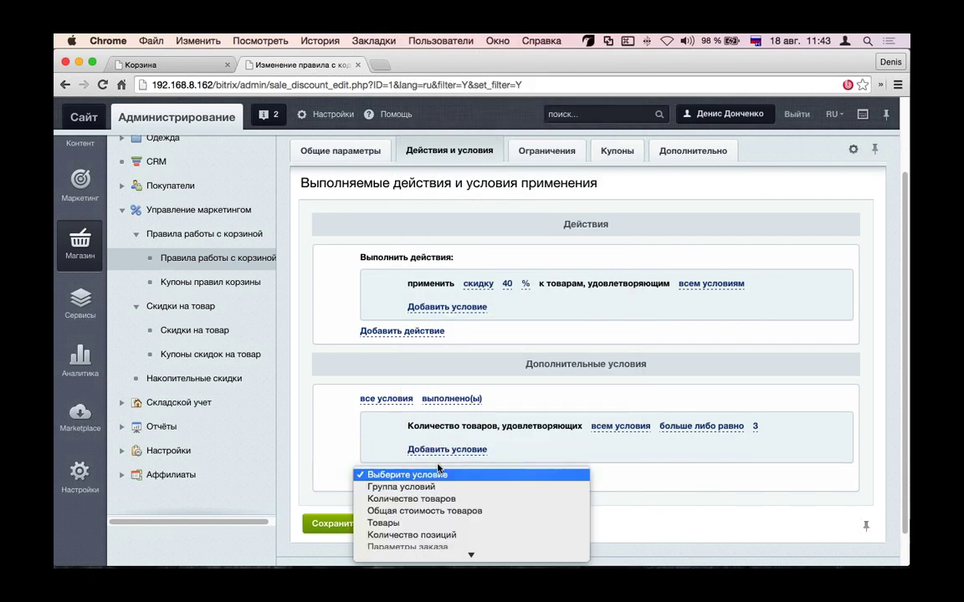
pyautogui.scroll(-3, 435, 452)
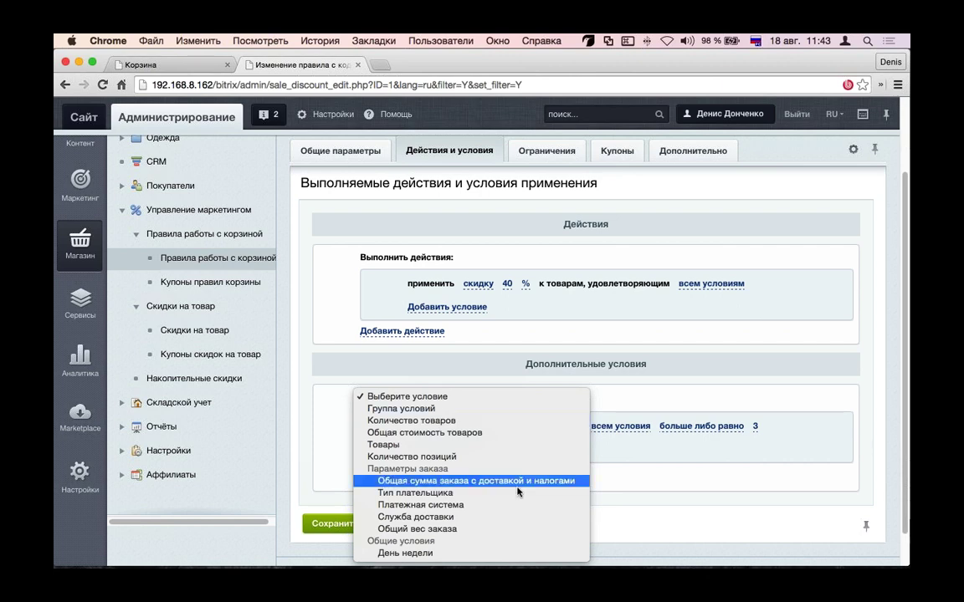
pyautogui.click(194, 73)
pyautogui.click(149, 72)
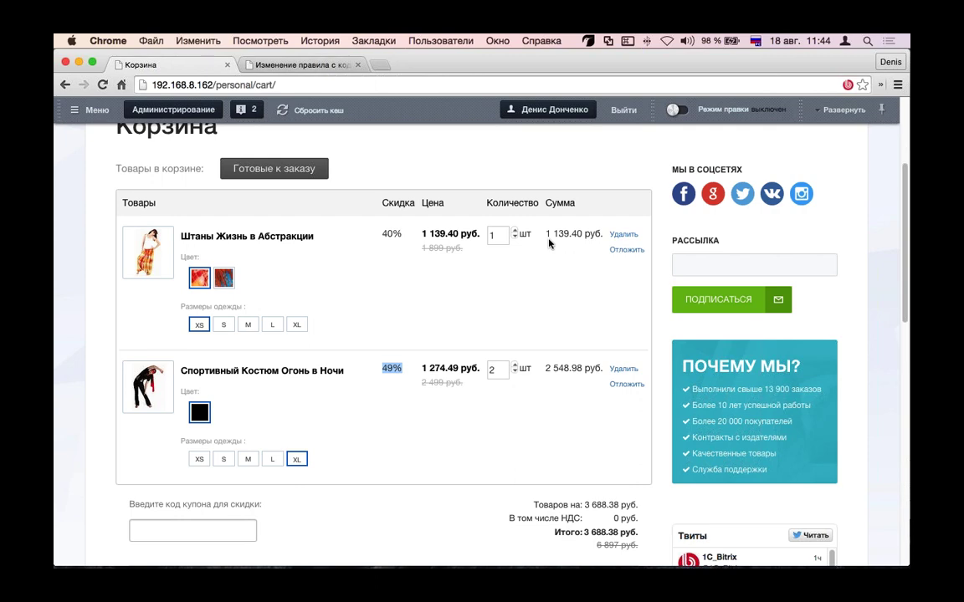
# Step: Return to the basket rule and examine the order parameters offered as additional conditions
pyautogui.click(300, 65)
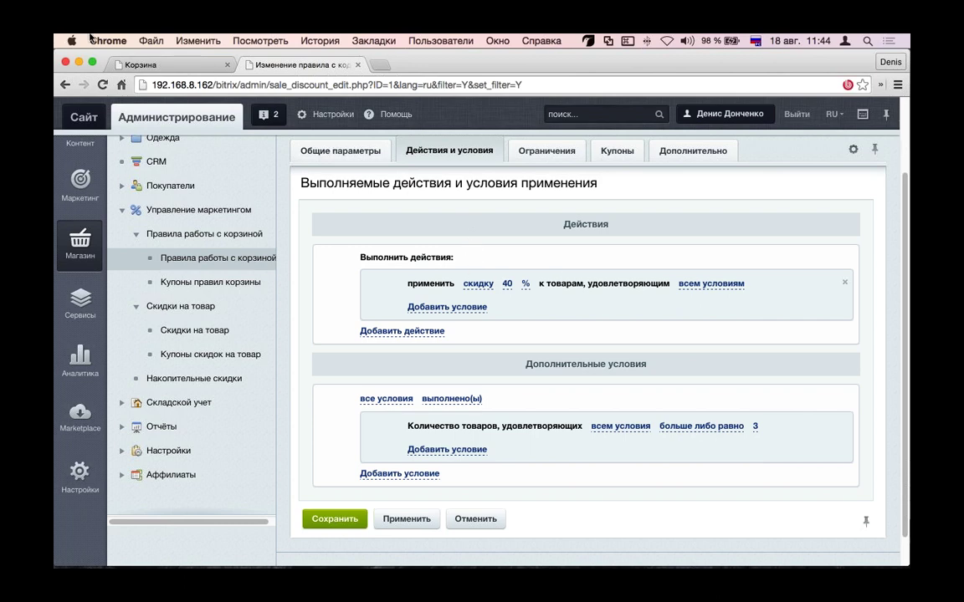
pyautogui.scroll(-1, 507, 238)
pyautogui.scroll(-1, 393, 452)
pyautogui.click(393, 459)
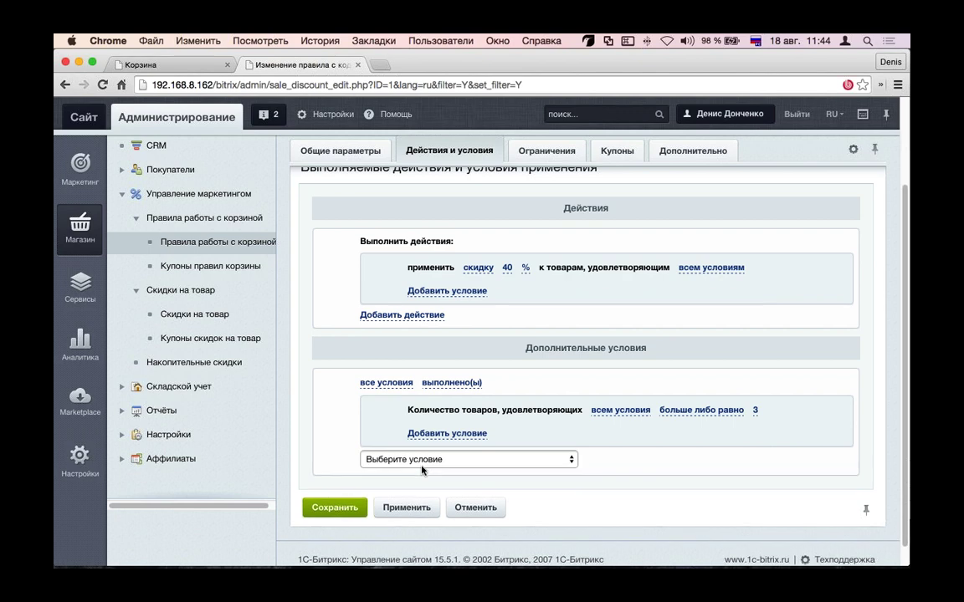
pyautogui.scroll(-2, 441, 441)
pyautogui.click(441, 441)
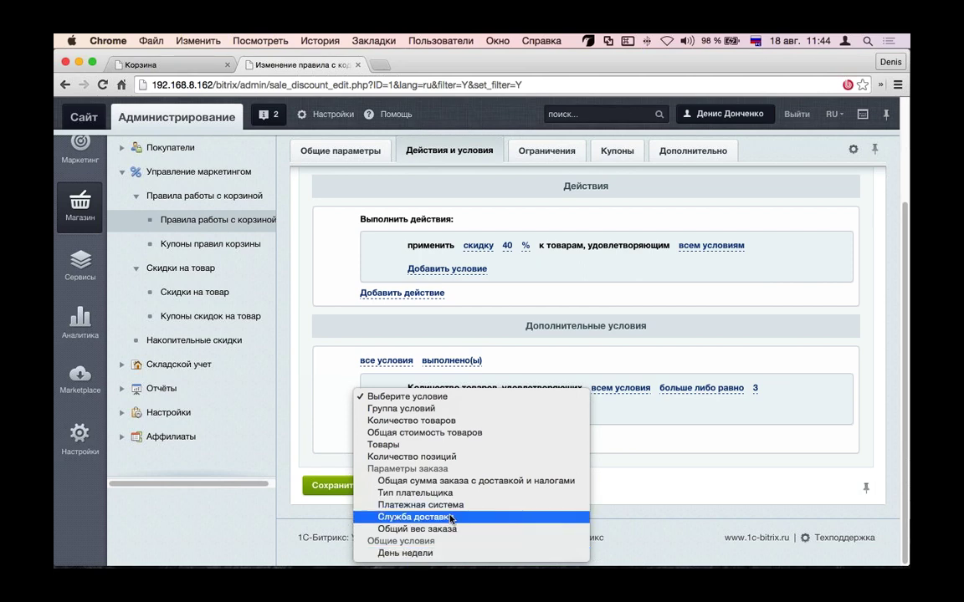
pyautogui.click(535, 322)
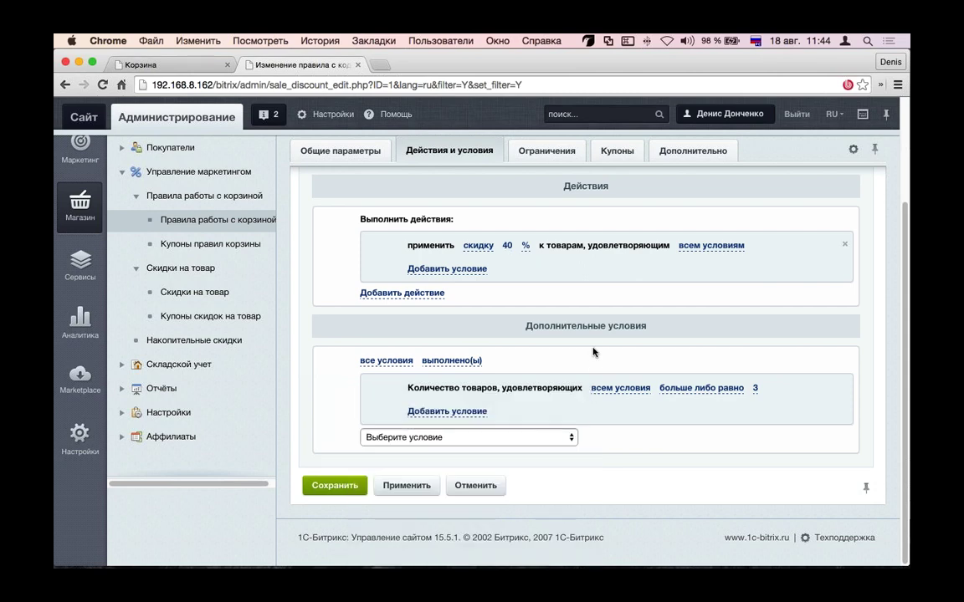
# Step: Add an additional condition requiring the order field Платежная система to equal Банковский перевод [8]
pyautogui.click(535, 445)
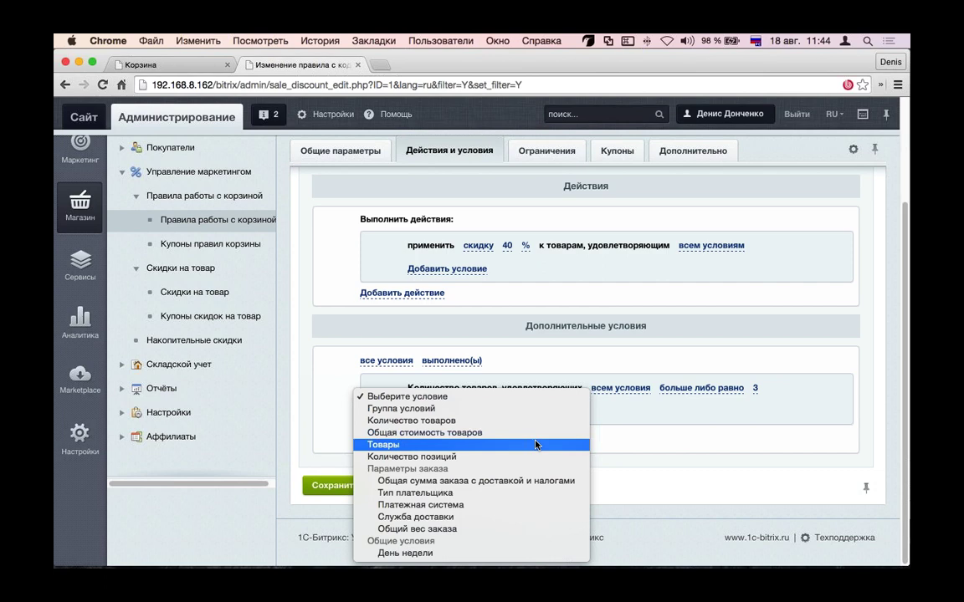
pyautogui.click(488, 504)
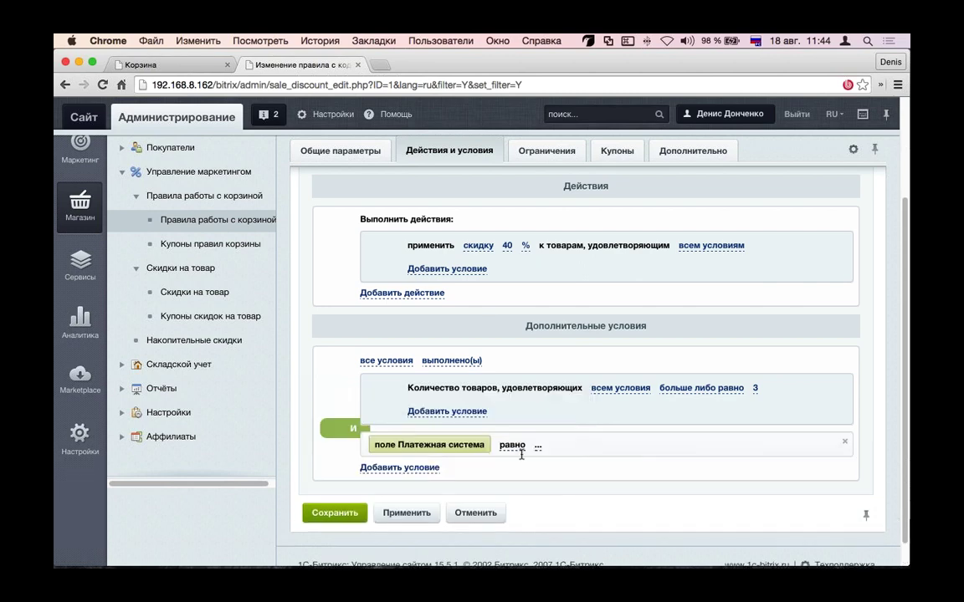
pyautogui.click(537, 447)
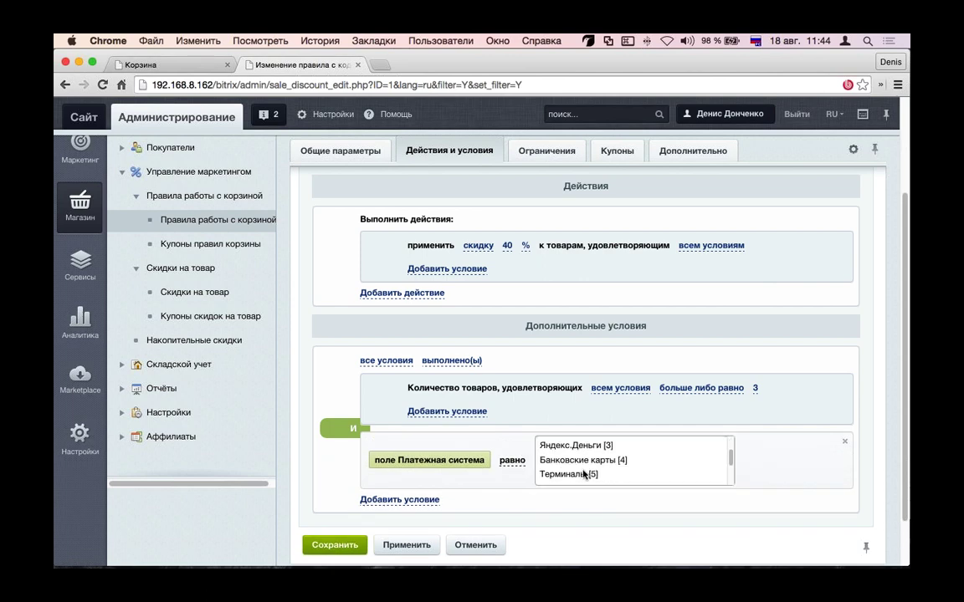
pyautogui.scroll(-3, 584, 468)
pyautogui.scroll(3, 590, 410)
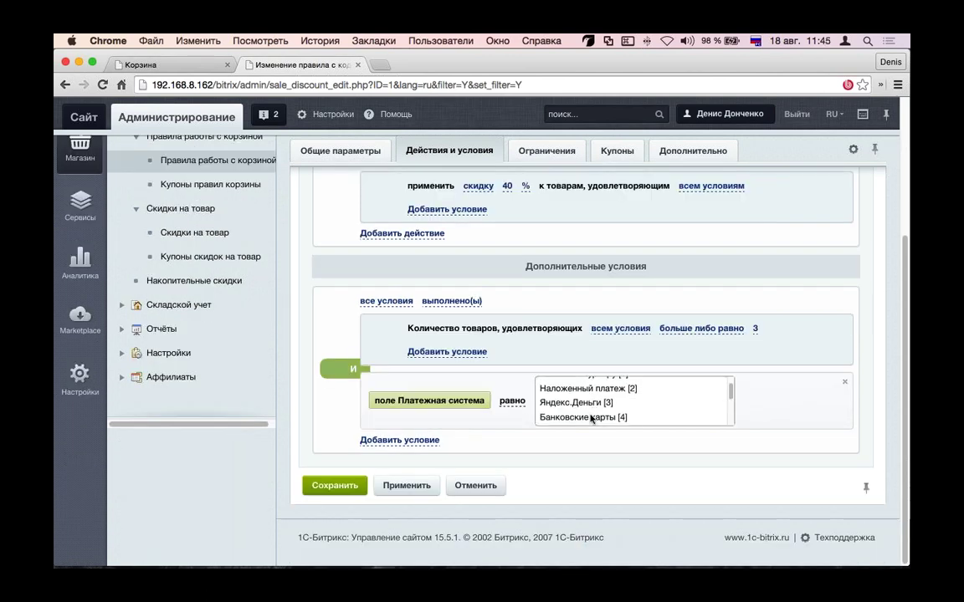
pyautogui.click(590, 417)
pyautogui.scroll(-2, 598, 410)
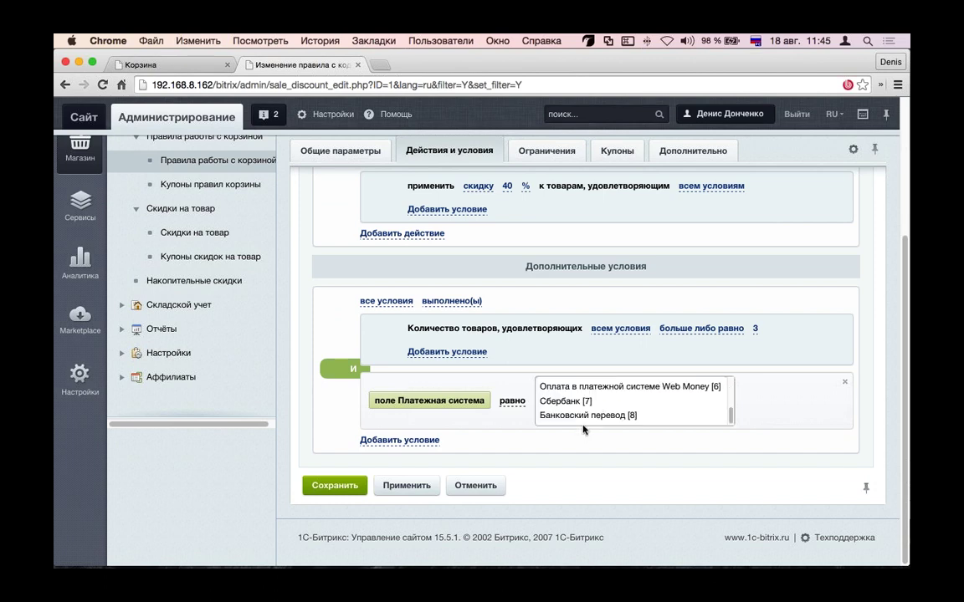
pyautogui.click(589, 416)
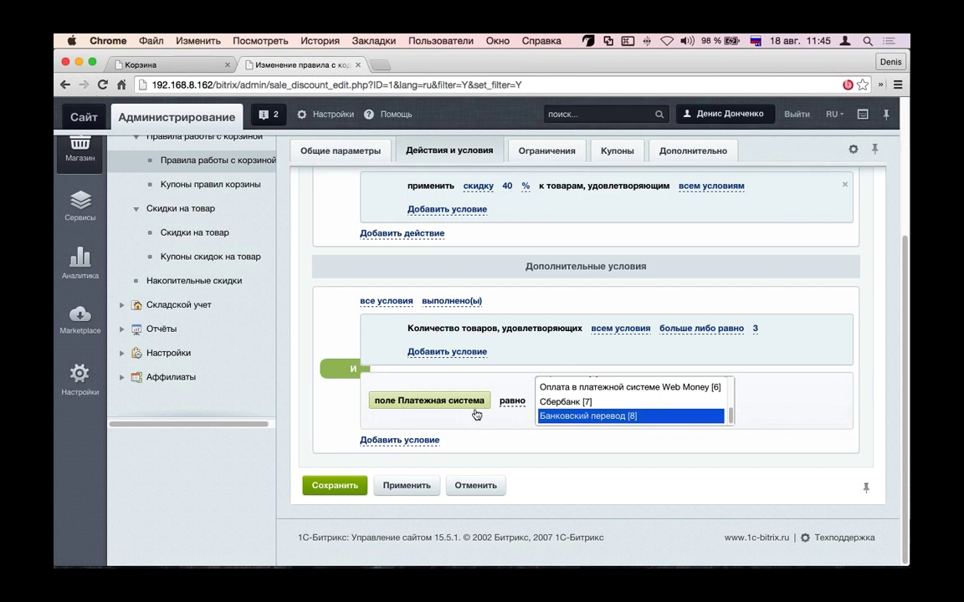
pyautogui.click(484, 196)
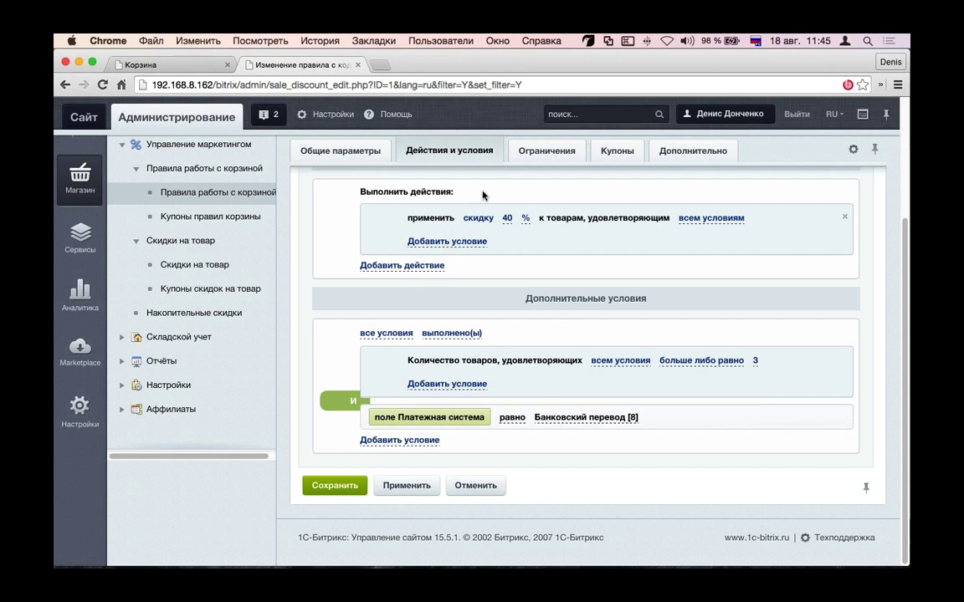
# Step: Change the rule's 40 % product action from a discount to наценку
pyautogui.click(478, 218)
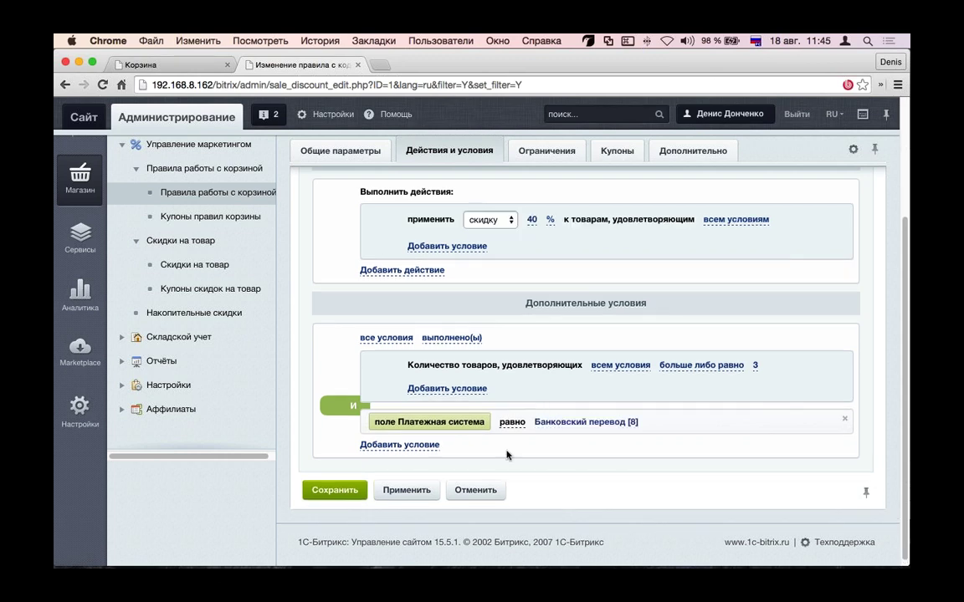
pyautogui.click(490, 219)
pyautogui.click(486, 231)
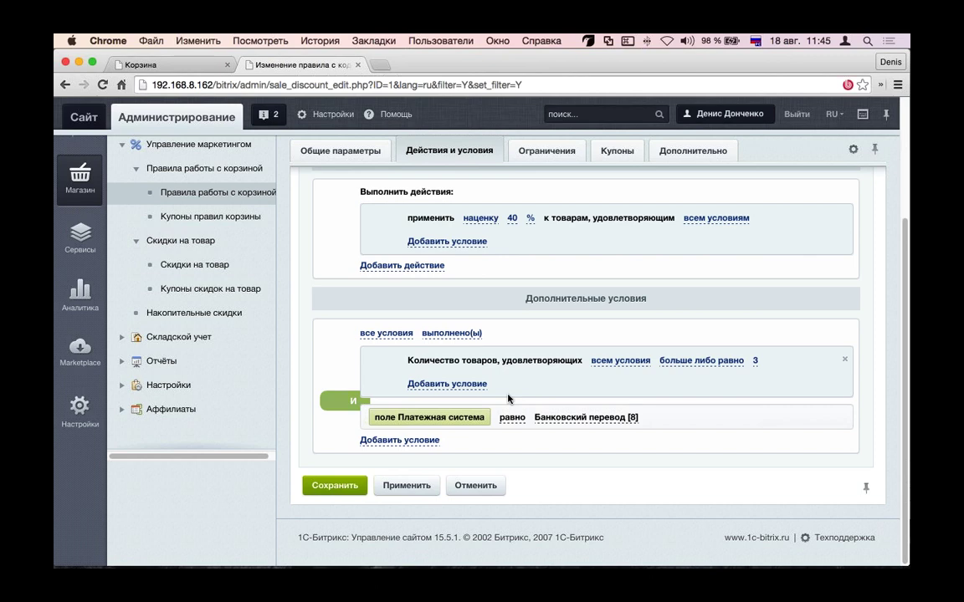
# Step: Remove both the Платежная система condition and the product quantity condition from the additional conditions
pyautogui.click(403, 440)
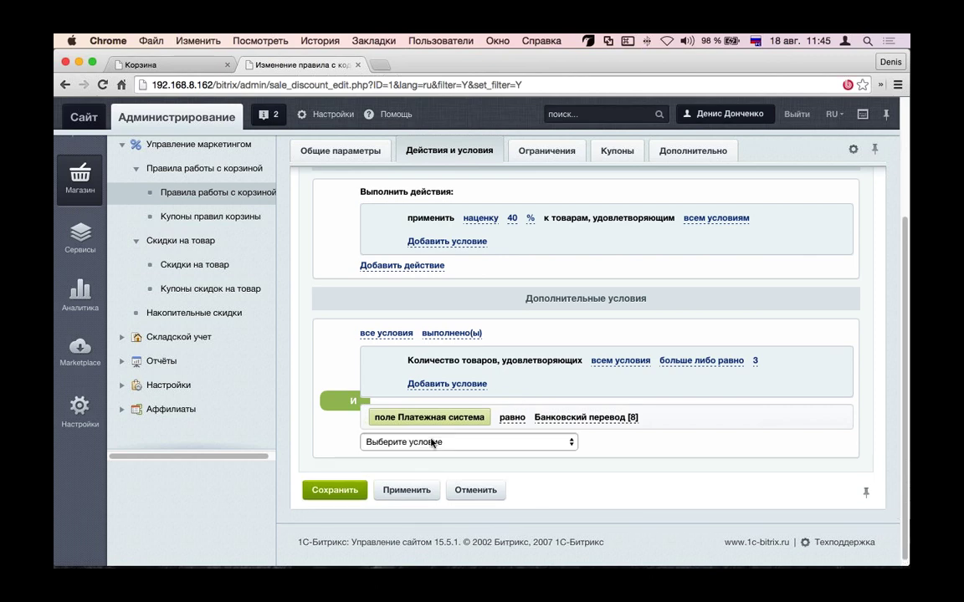
pyautogui.click(850, 418)
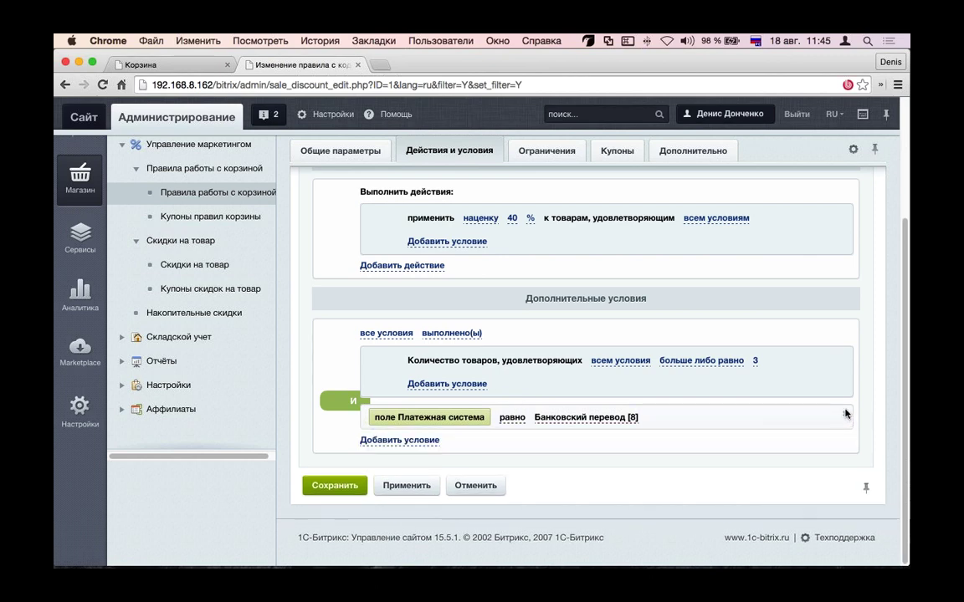
pyautogui.click(847, 415)
pyautogui.click(847, 395)
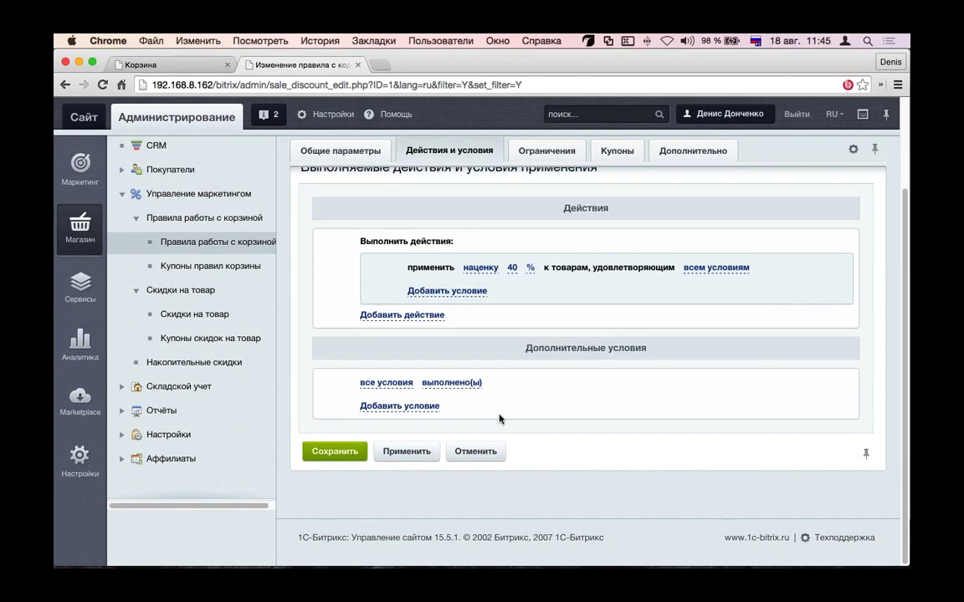
# Step: Check for Платежная система among the additional condition types, leaving the additional conditions empty
pyautogui.click(403, 405)
pyautogui.click(403, 406)
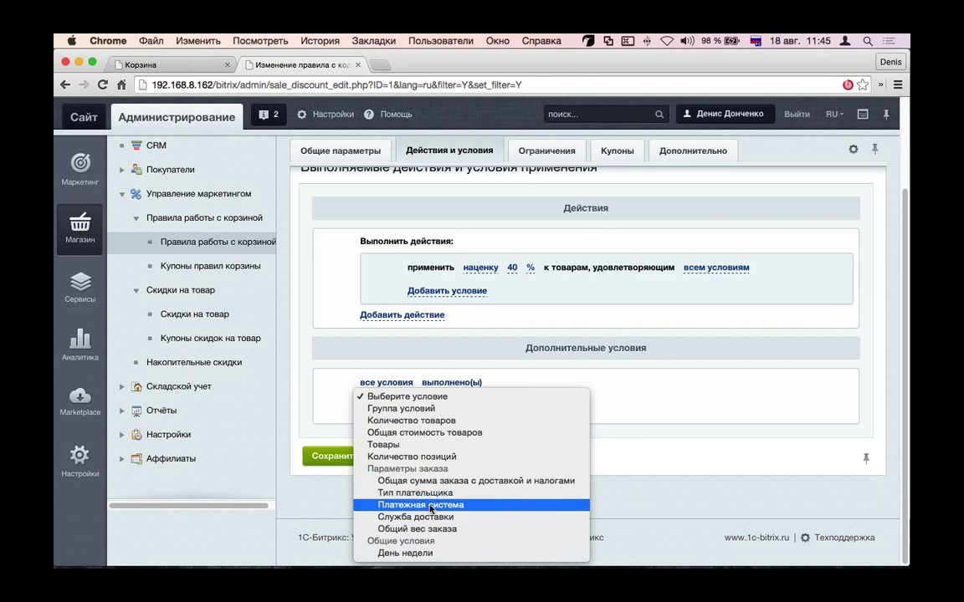
pyautogui.click(536, 298)
# Step: Switch the 40 % product action back to скидку
pyautogui.click(481, 268)
pyautogui.click(492, 268)
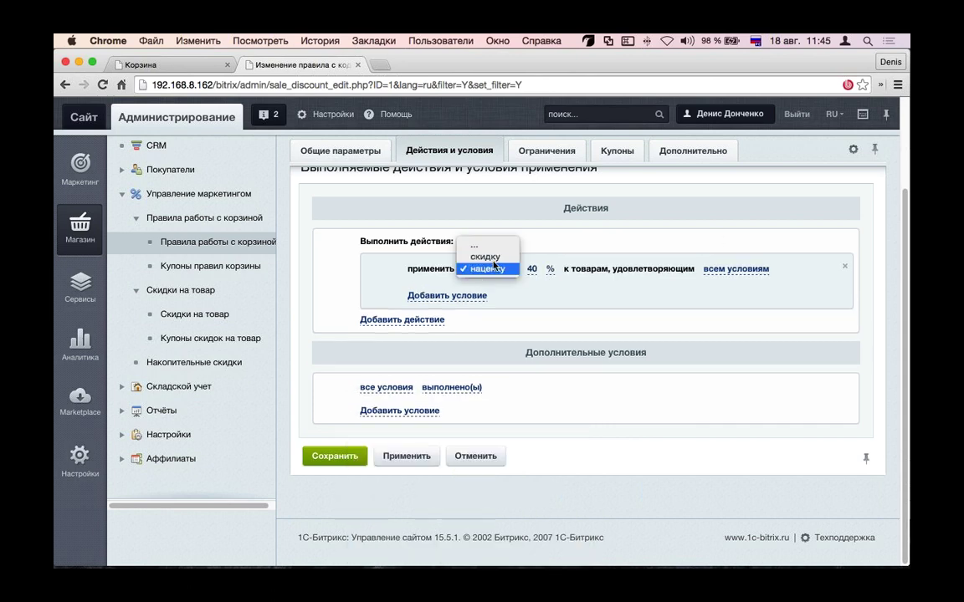
pyautogui.click(485, 256)
# Step: Examine the product condition fields available inside the discount action, along with its condition matching and value settings
pyautogui.click(460, 286)
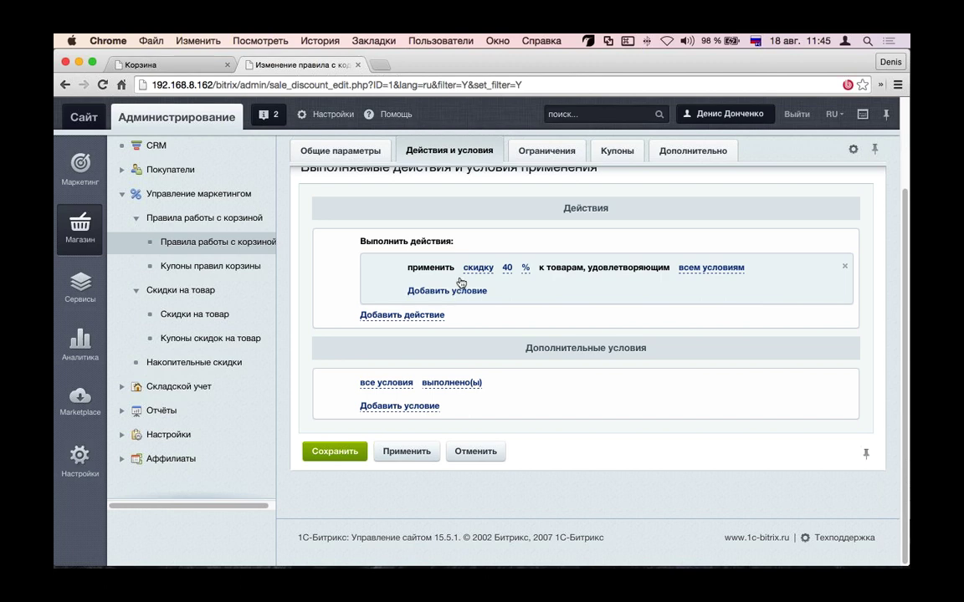
pyautogui.click(460, 288)
pyautogui.click(502, 292)
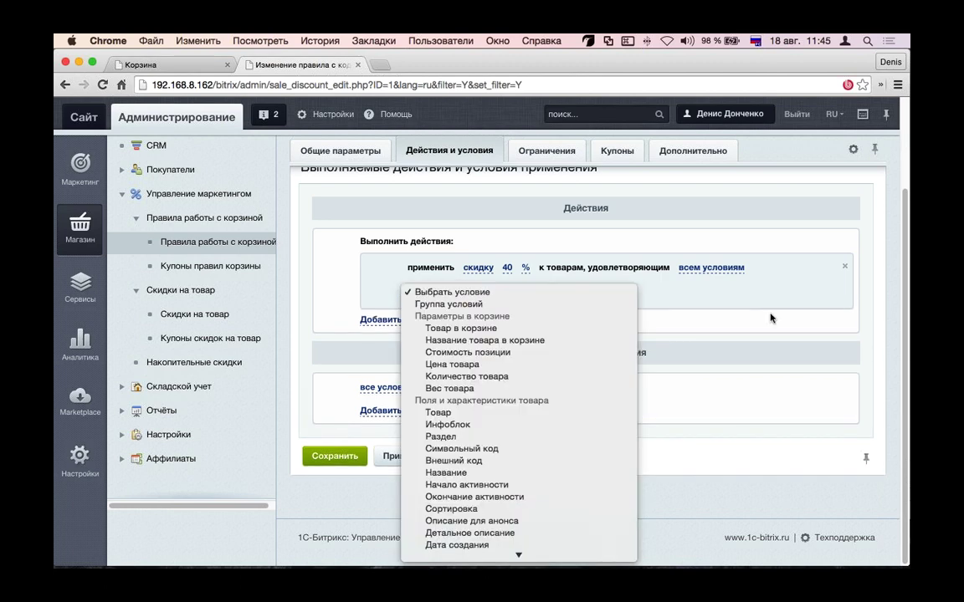
pyautogui.click(771, 318)
pyautogui.click(711, 268)
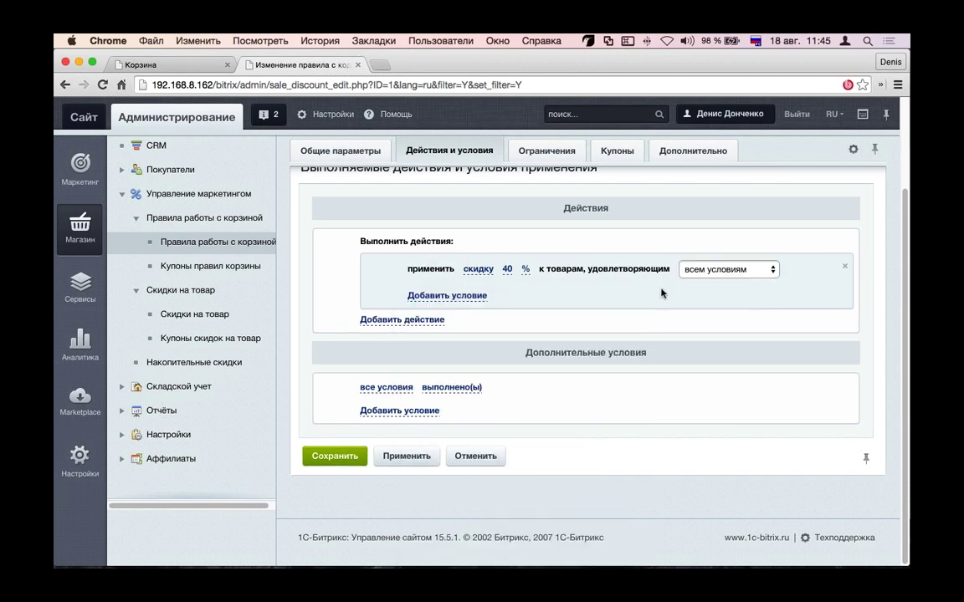
pyautogui.click(506, 268)
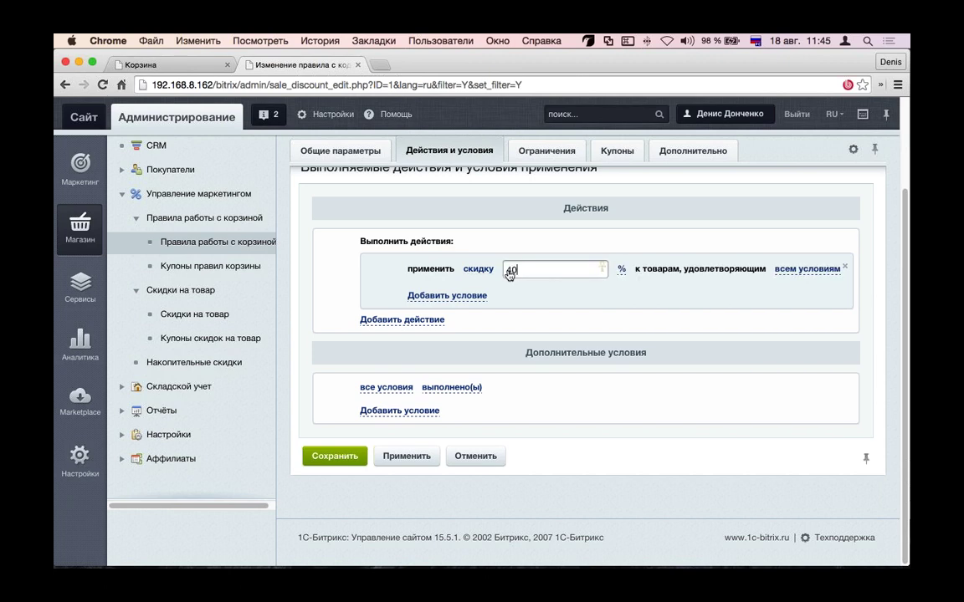
# Step: Set the product action's type to наценку again
pyautogui.click(478, 269)
pyautogui.click(500, 268)
pyautogui.click(502, 281)
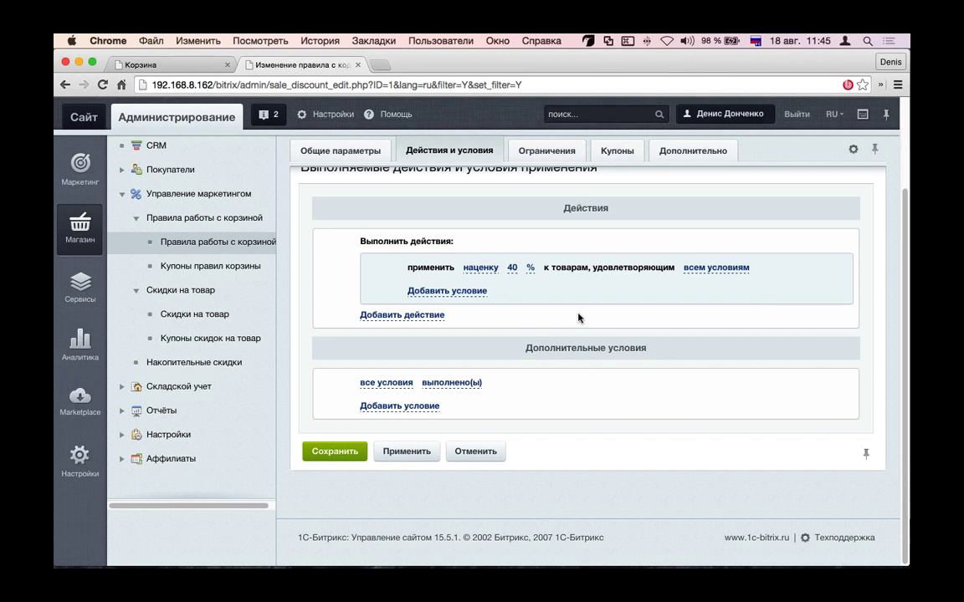
# Step: Try a Стоимость позиции condition inside the markup action and remove it
pyautogui.click(467, 290)
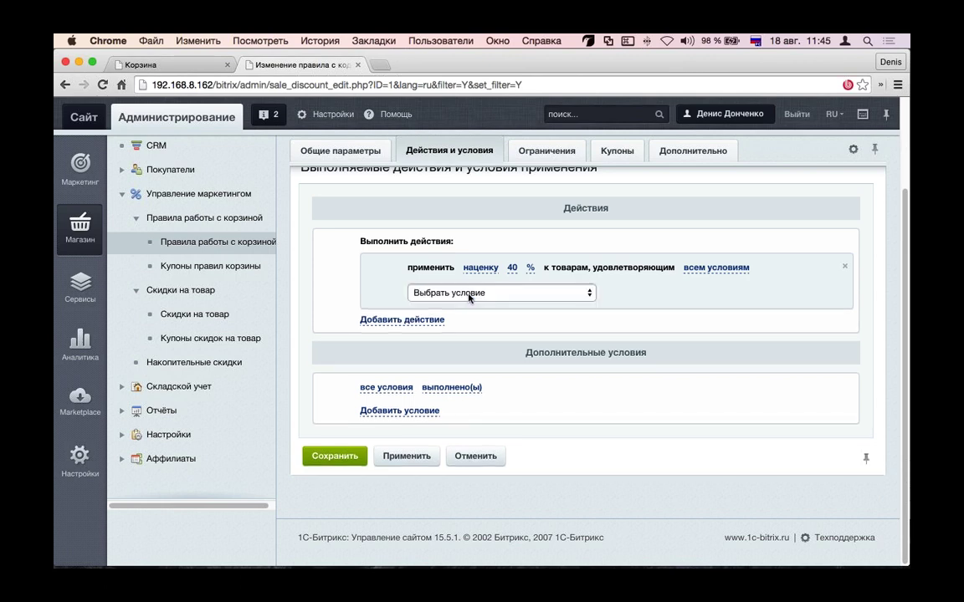
pyautogui.click(468, 294)
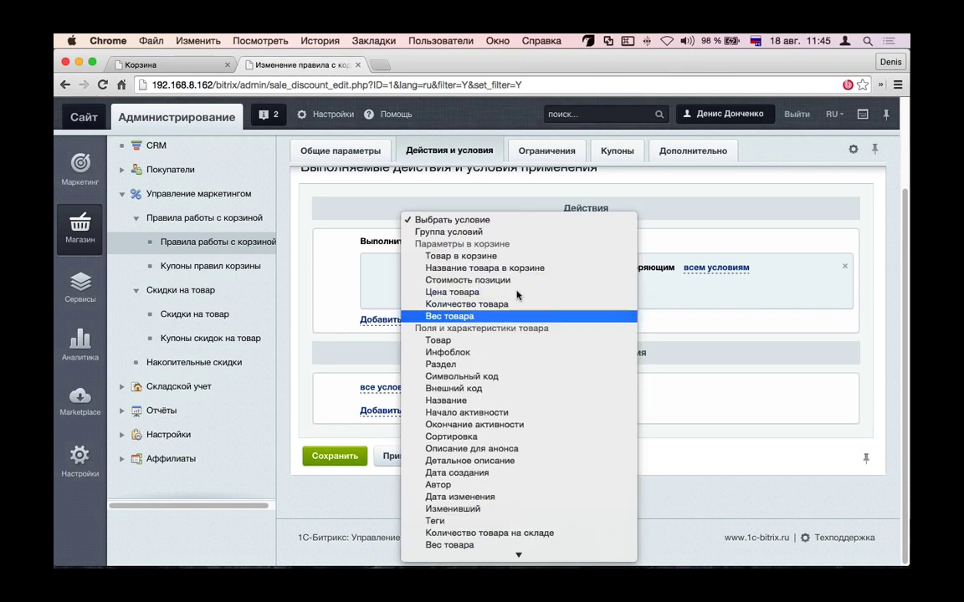
pyautogui.click(543, 280)
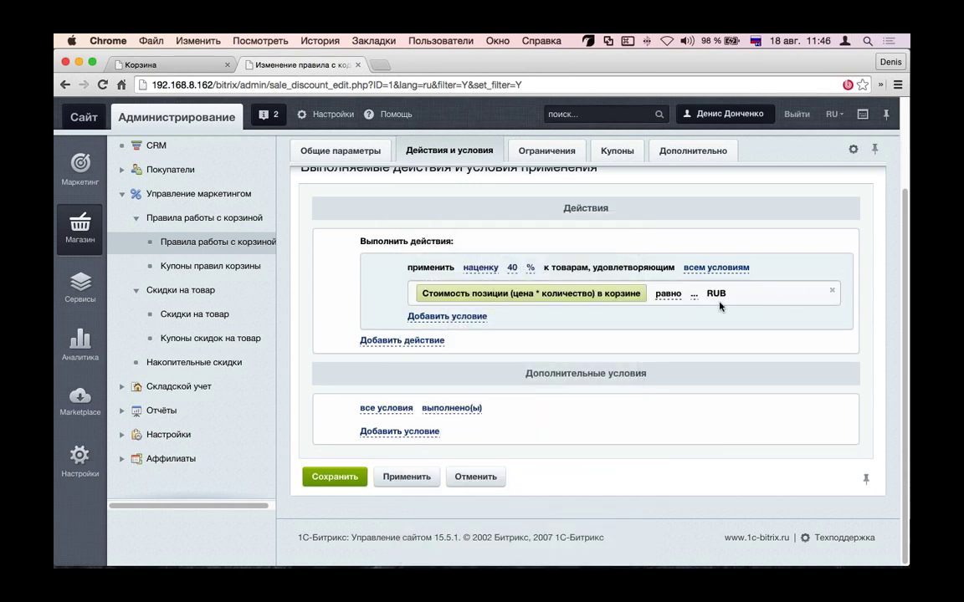
pyautogui.click(830, 291)
# Step: Replace the product markup action with the Изменить стоимость доставки action
pyautogui.click(446, 290)
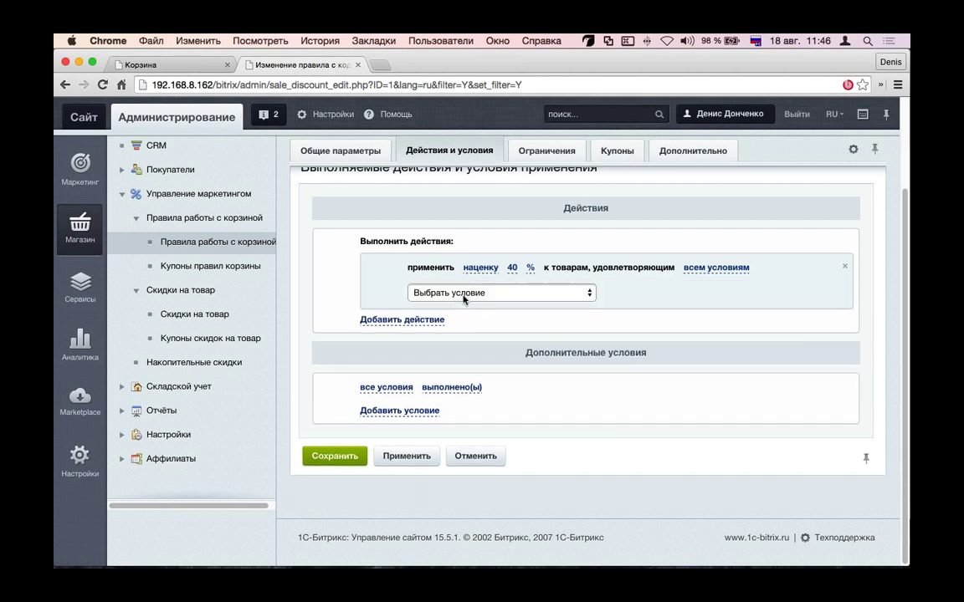
pyautogui.click(463, 293)
pyautogui.click(381, 320)
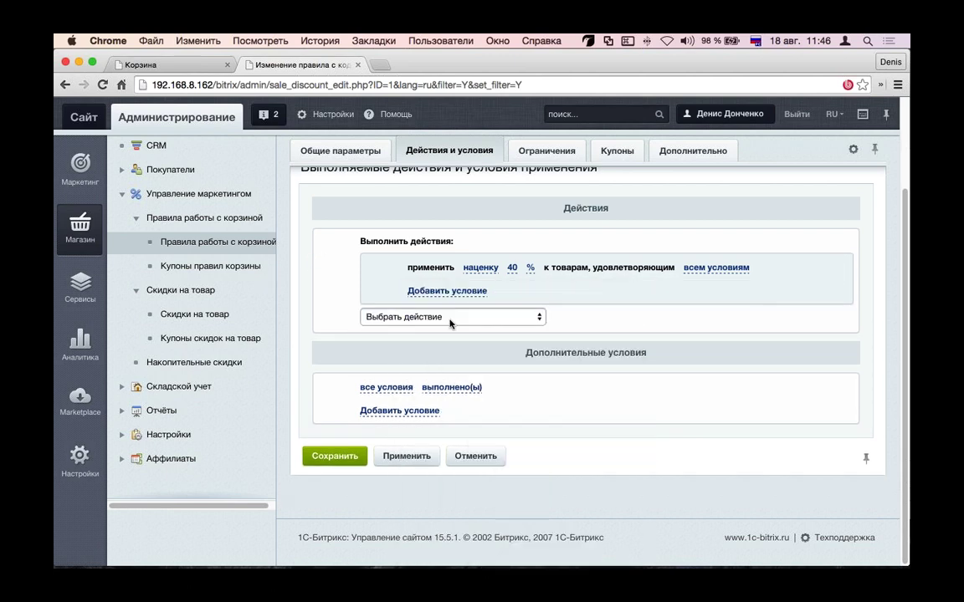
pyautogui.click(452, 316)
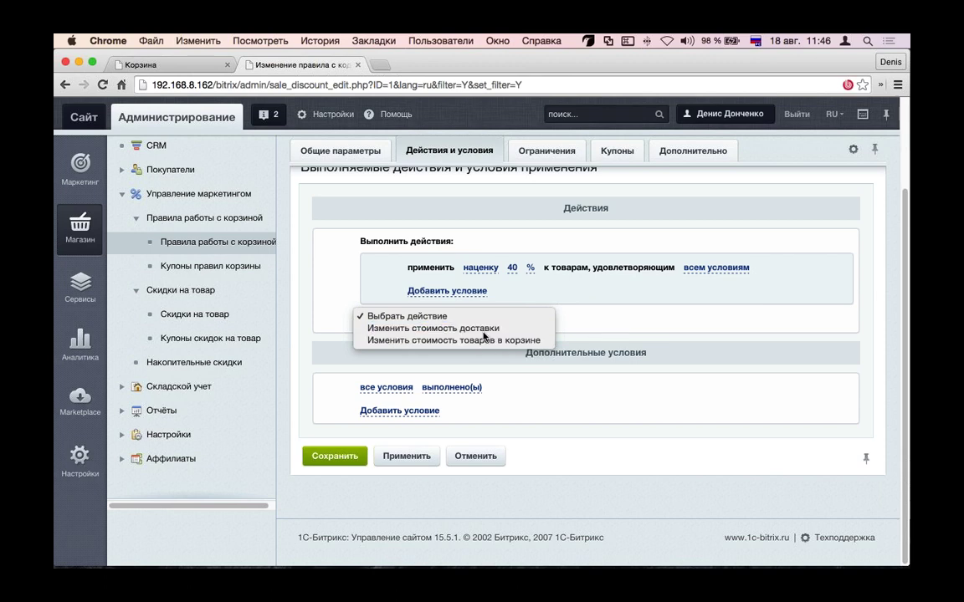
pyautogui.click(483, 330)
pyautogui.click(851, 267)
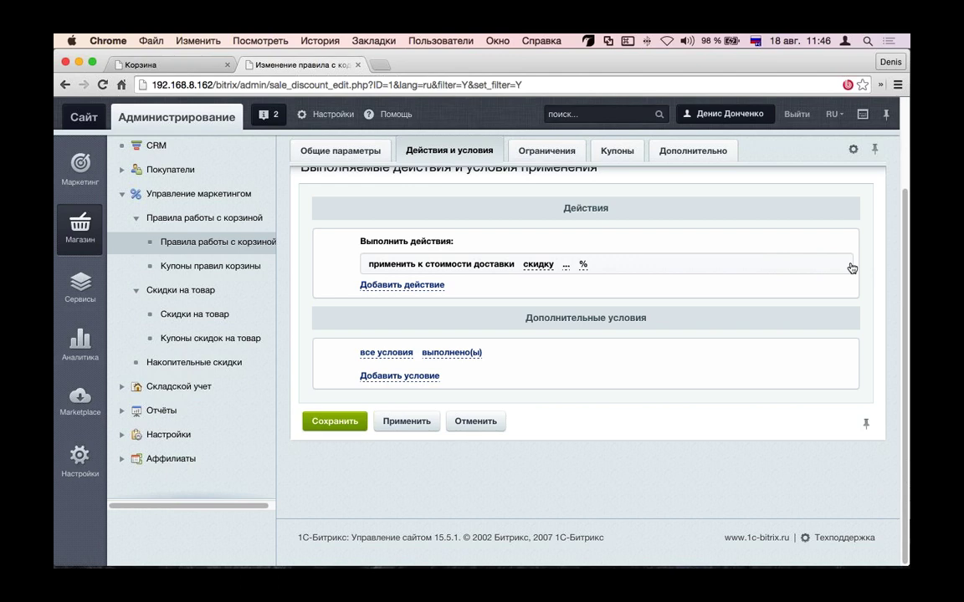
# Step: Add an Общая стоимость товаров condition to the basket rule's additional conditions with the comparison больше либо равна
pyautogui.click(418, 376)
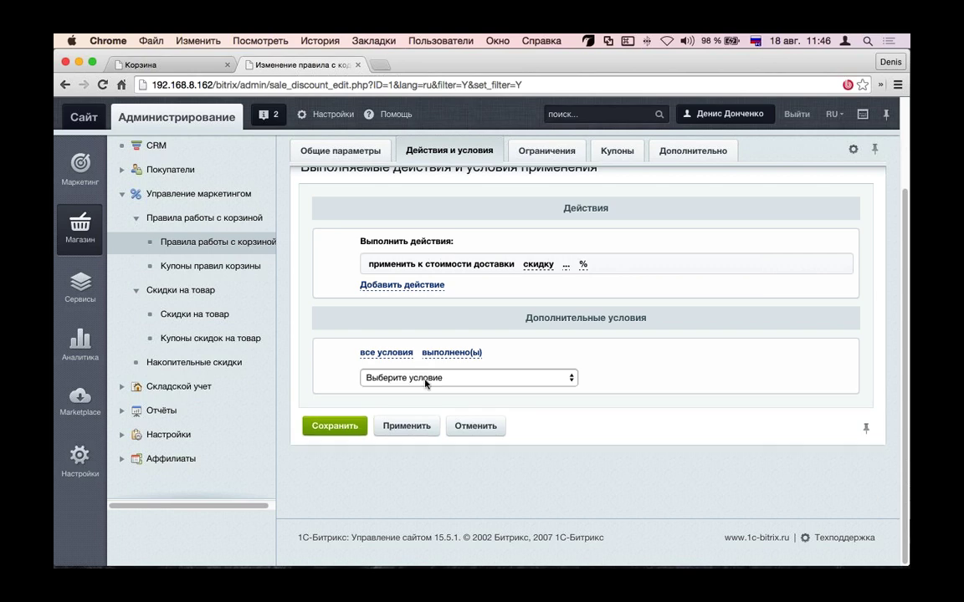
pyautogui.click(416, 377)
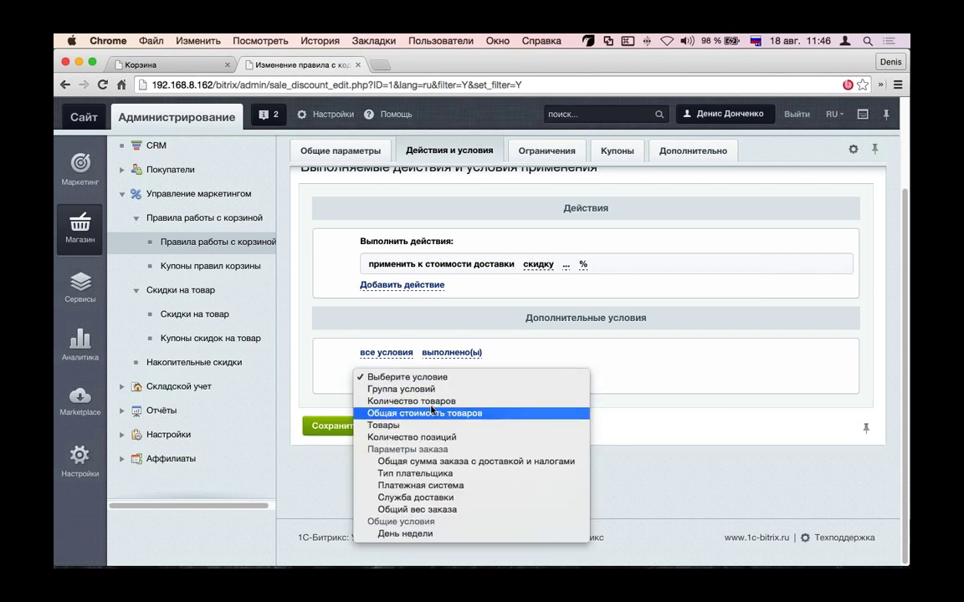
pyautogui.click(425, 413)
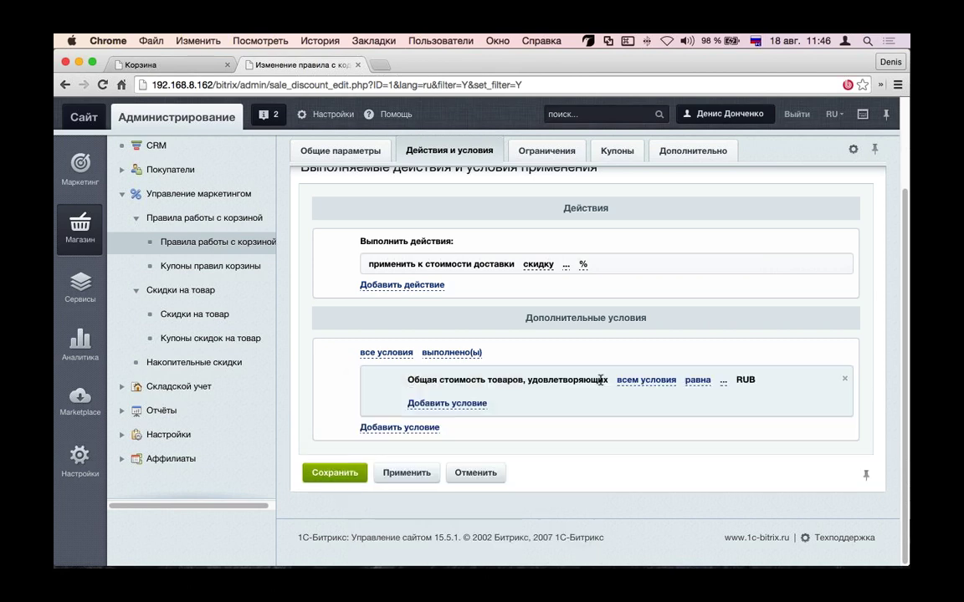
pyautogui.click(697, 380)
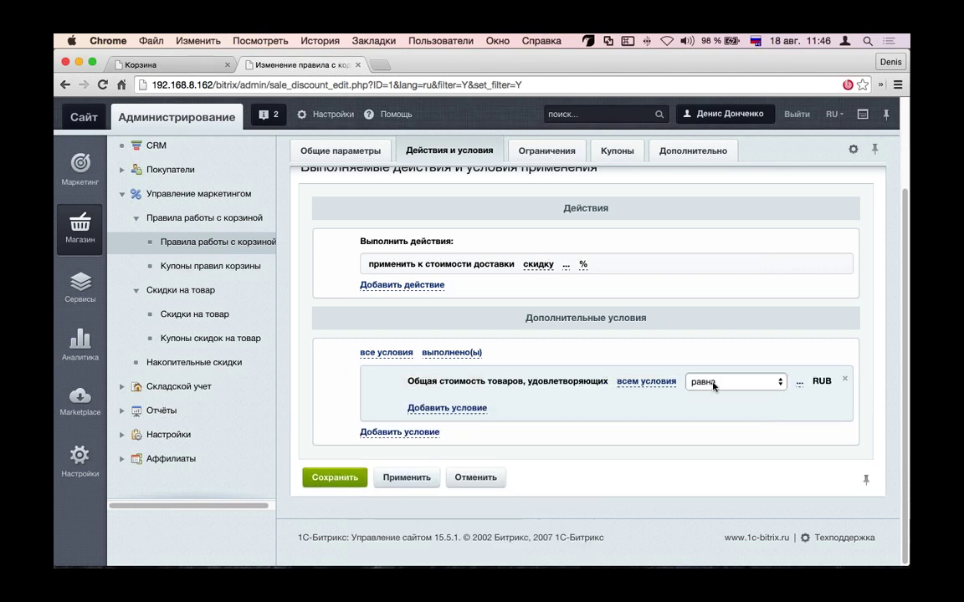
pyautogui.click(708, 383)
pyautogui.press('Down')
pyautogui.press('Down')
pyautogui.press('Down')
pyautogui.press('Down')
pyautogui.press('Return')
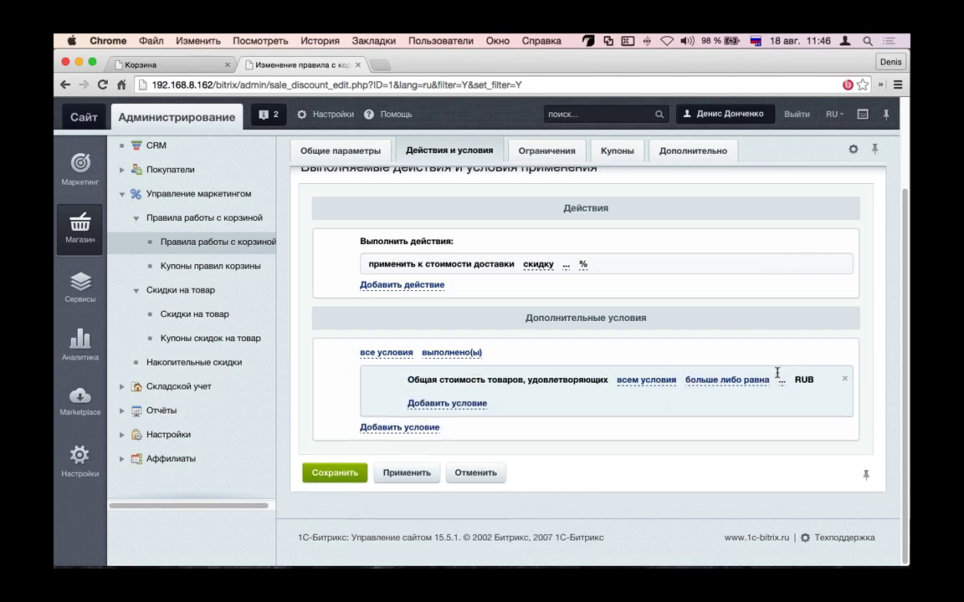
pyautogui.click(489, 390)
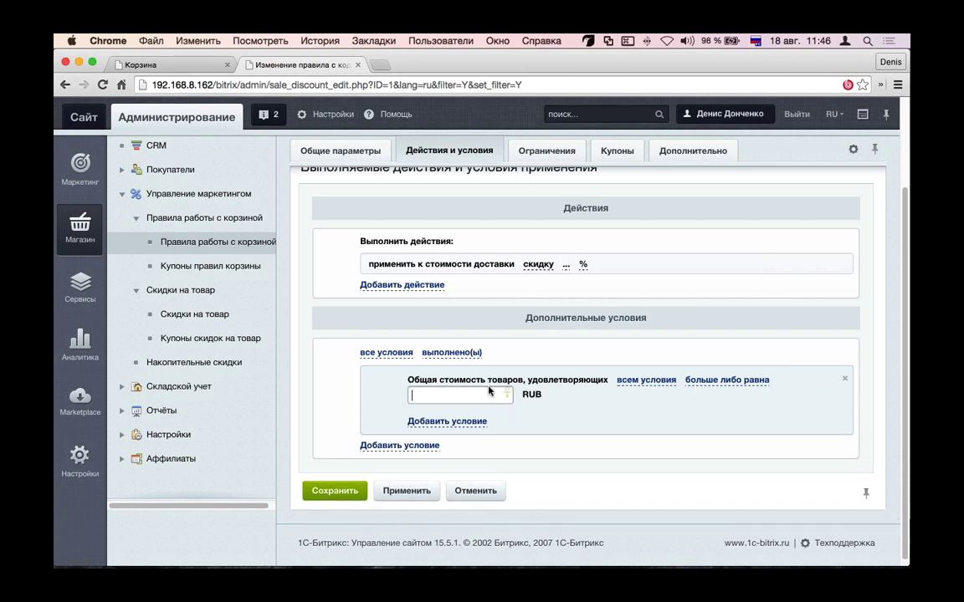
# Step: Set the delivery cost discount to 100 % and add an Изменить стоимость товаров в корзине action to the rule
pyautogui.click(564, 267)
pyautogui.write('10-')
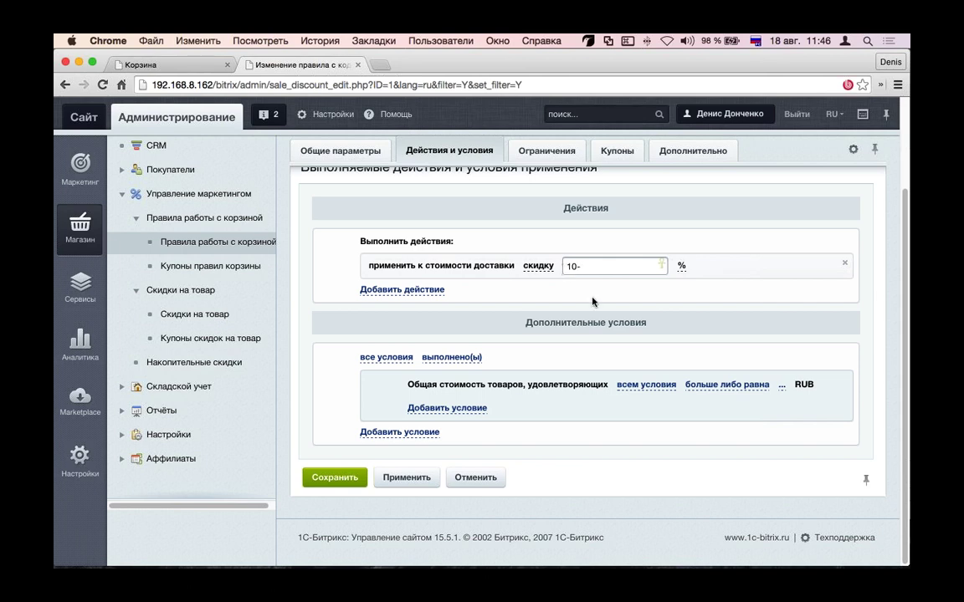
pyautogui.click(551, 298)
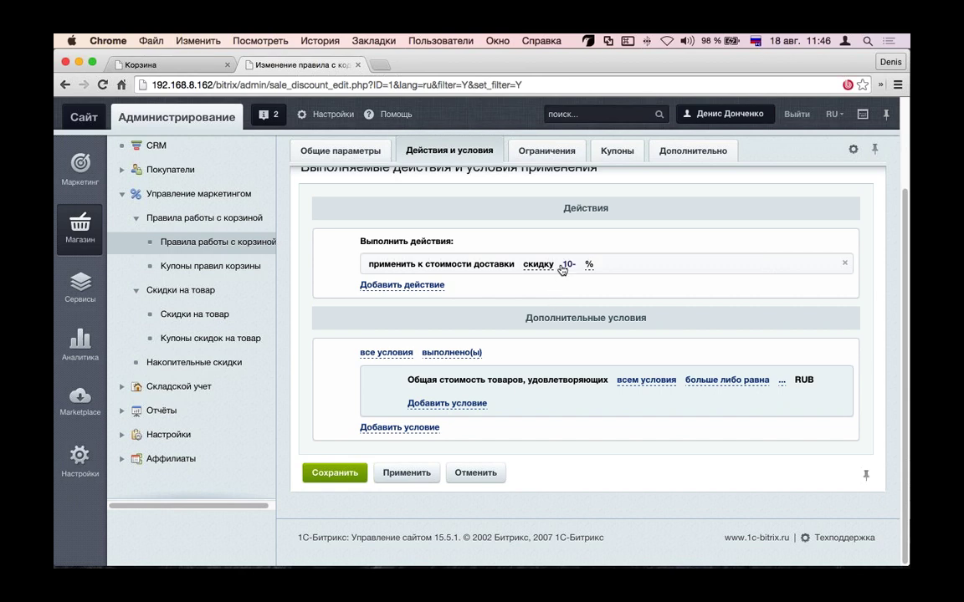
pyautogui.click(569, 264)
pyautogui.press('BackSpace')
pyautogui.write('0')
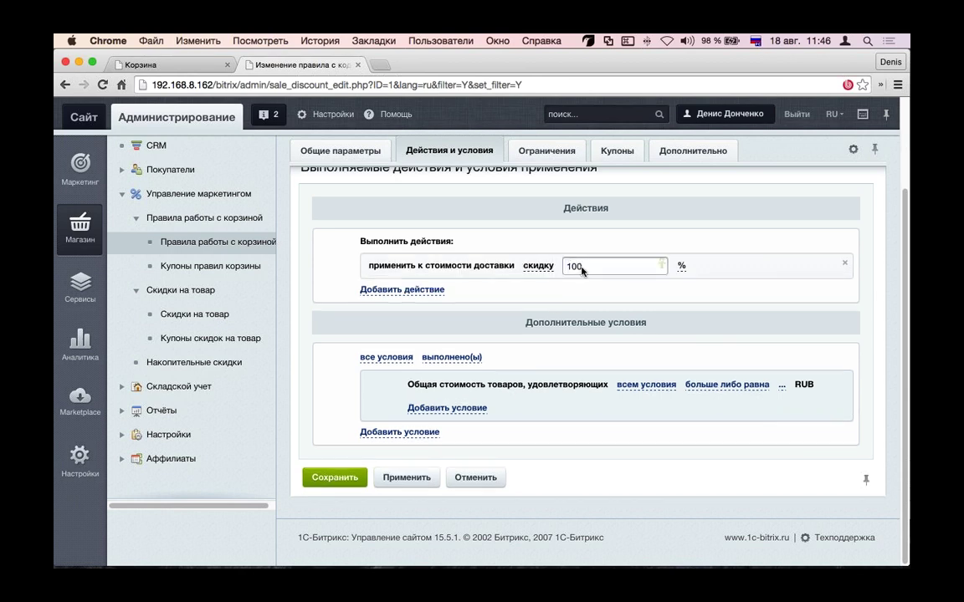
pyautogui.click(555, 287)
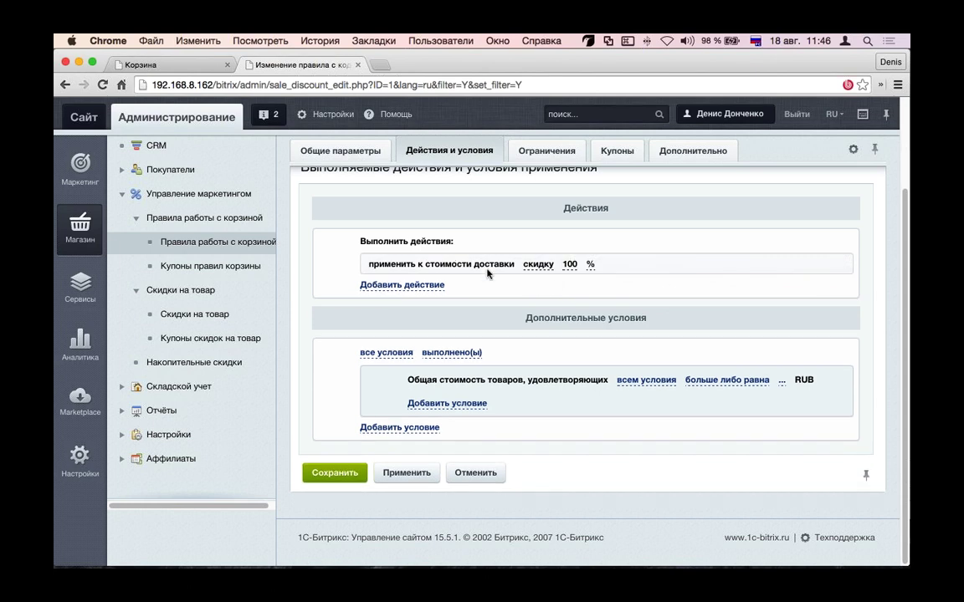
pyautogui.click(430, 286)
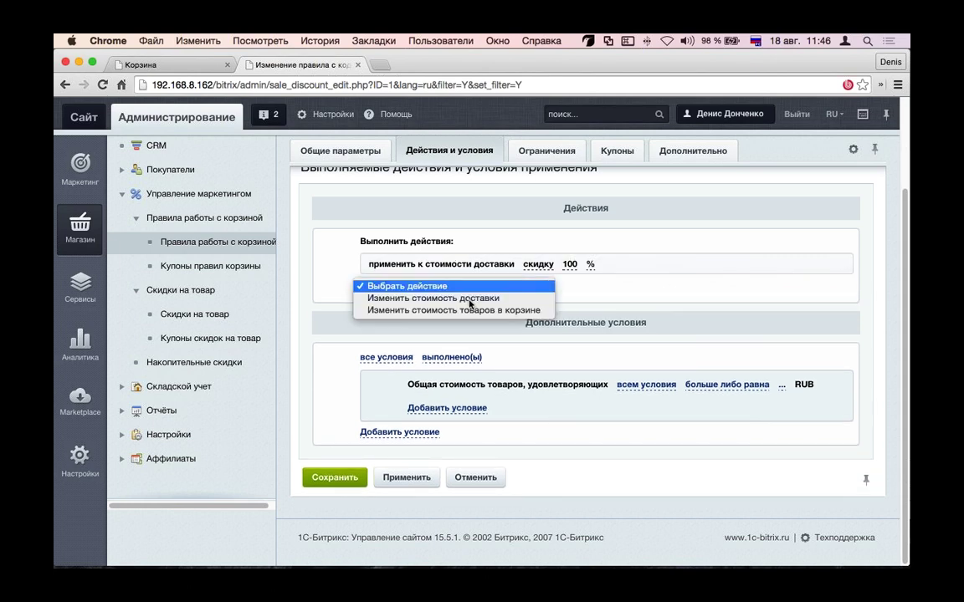
pyautogui.click(466, 311)
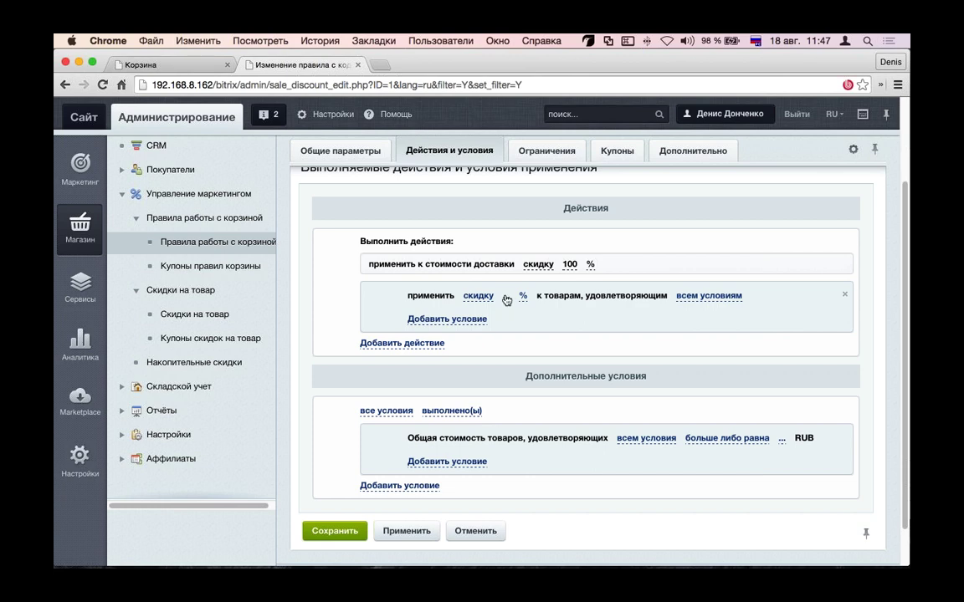
# Step: Review the basket rule's user group restrictions, coupons, additional settings and general parameters
pyautogui.click(520, 151)
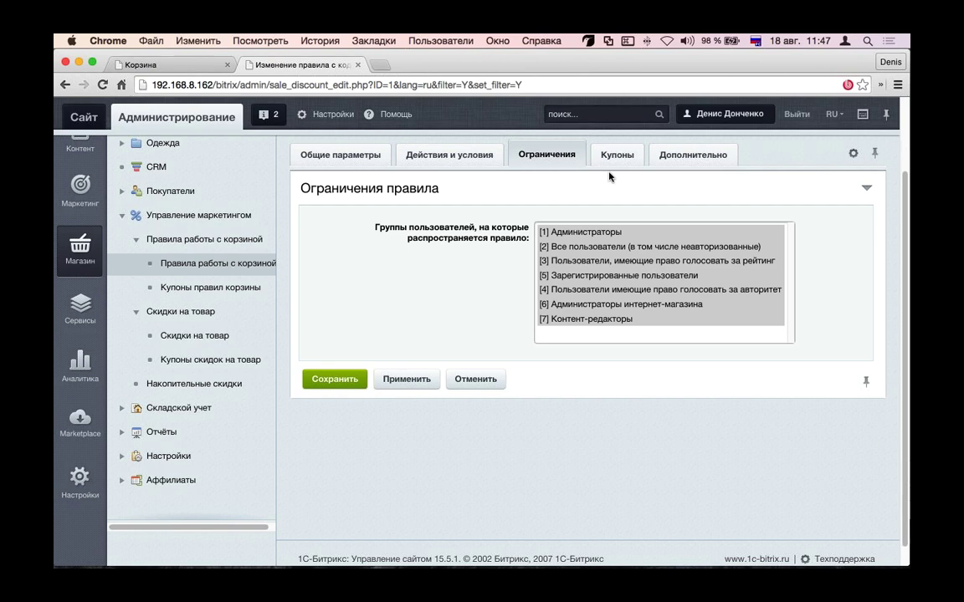
pyautogui.click(619, 156)
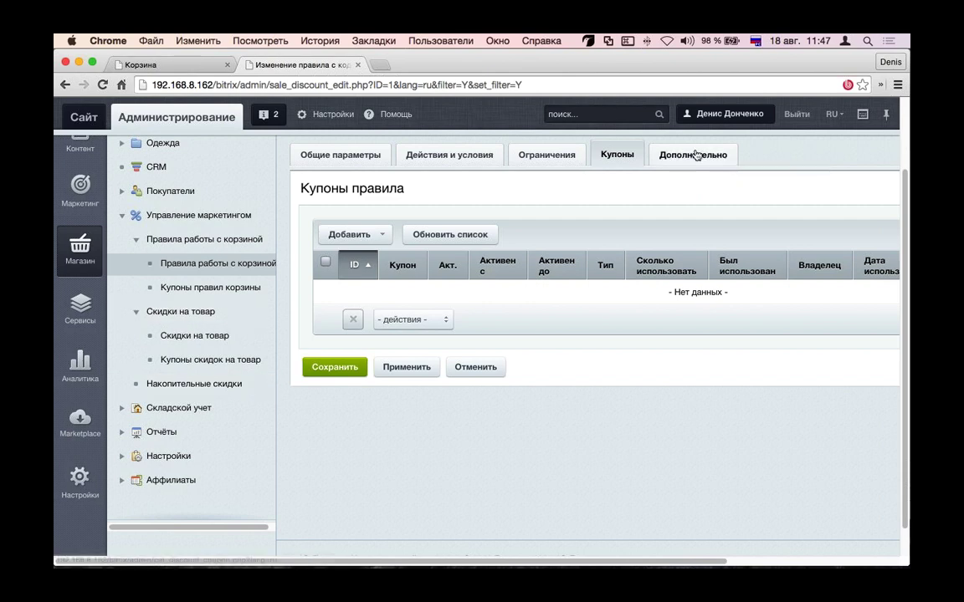
pyautogui.click(696, 154)
pyautogui.click(345, 158)
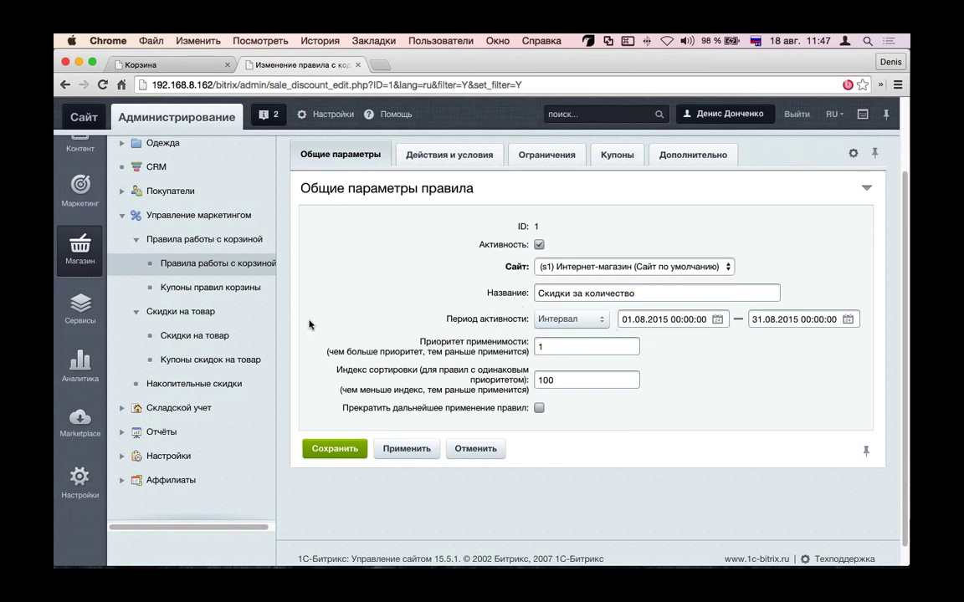
# Step: Open the cumulative discount program Покупай больше, плати меньше and show its discount settings
pyautogui.click(225, 387)
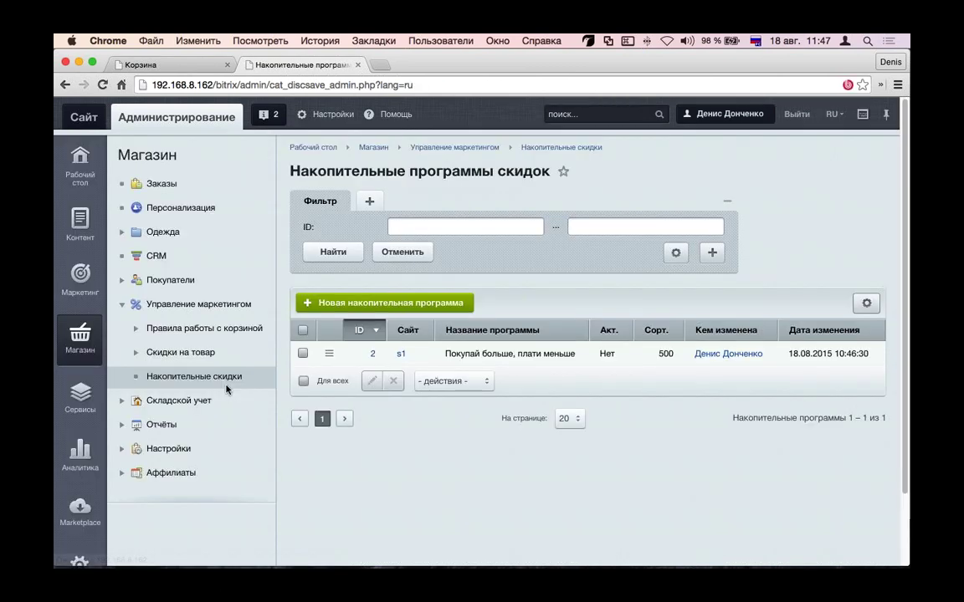
pyautogui.doubleClick(499, 358)
pyautogui.scroll(-1, 518, 327)
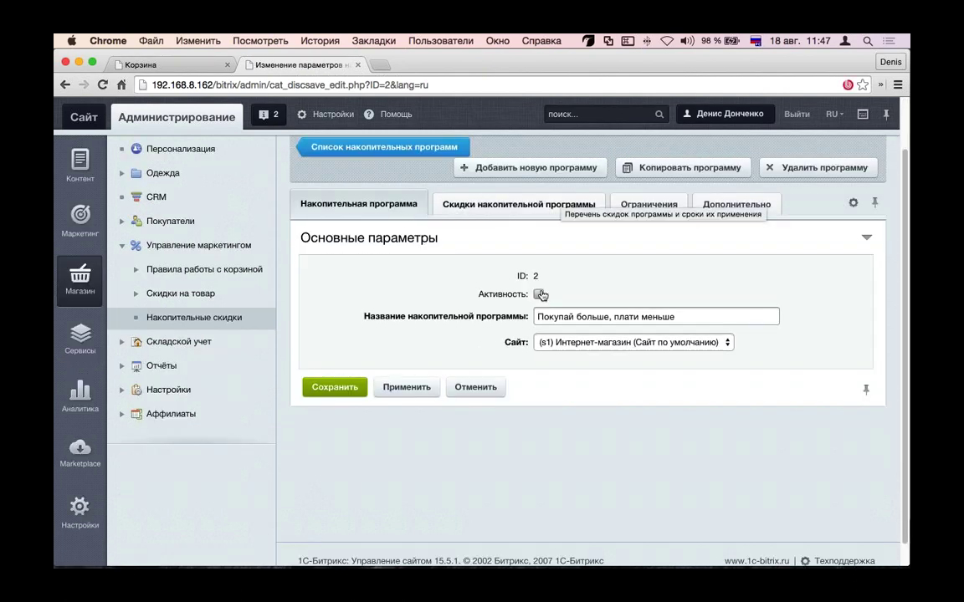
pyautogui.click(536, 209)
pyautogui.scroll(-3, 536, 210)
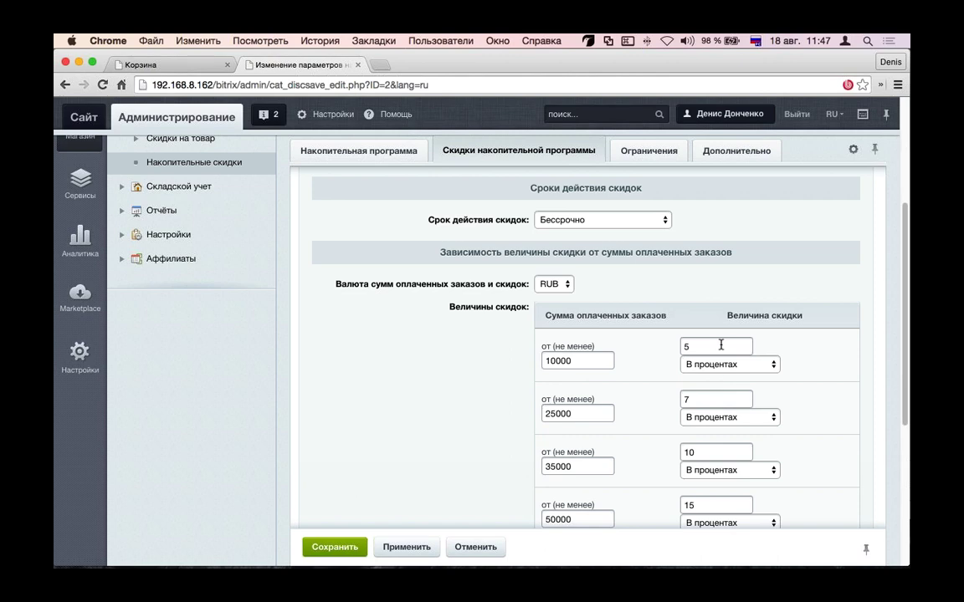
# Step: Examine the program's discount tiers by paid order amount, along with the calculation period and validity settings
pyautogui.moveTo(720, 345); pyautogui.dragTo(641, 344)
pyautogui.press('Tab')
pyautogui.press('Tab')
pyautogui.press('Tab')
pyautogui.scroll(5, 502, 368)
pyautogui.scroll(-3, 378, 394)
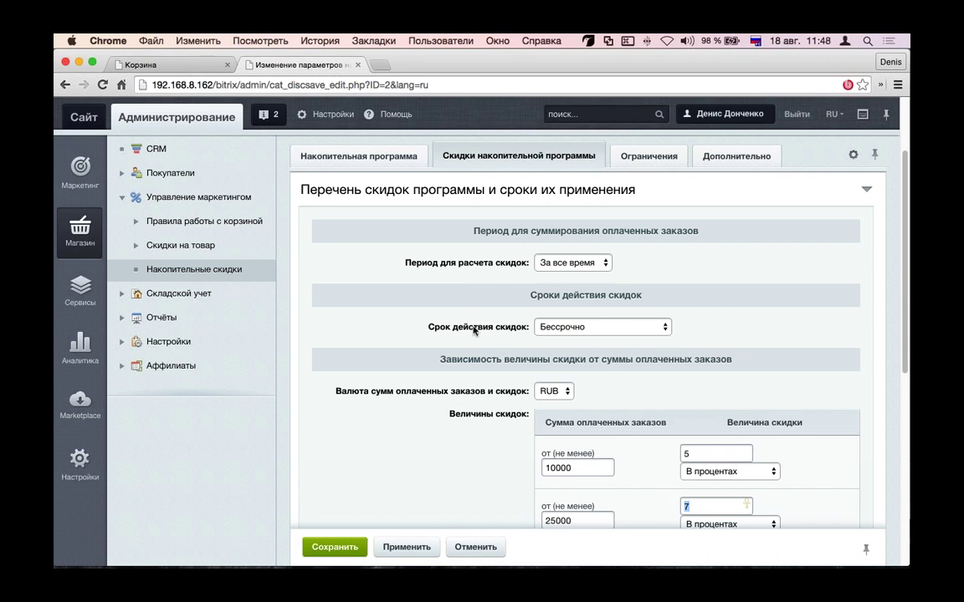
pyautogui.click(676, 428)
# Step: Set the discount calculation period to За последние with a value of 1 год
pyautogui.click(560, 263)
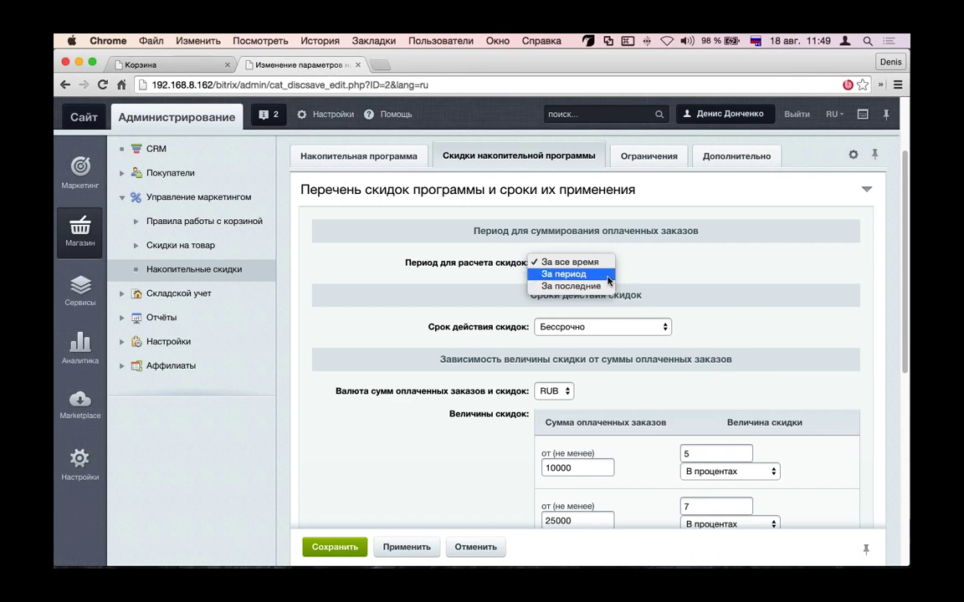
pyautogui.click(646, 274)
pyautogui.press('Down')
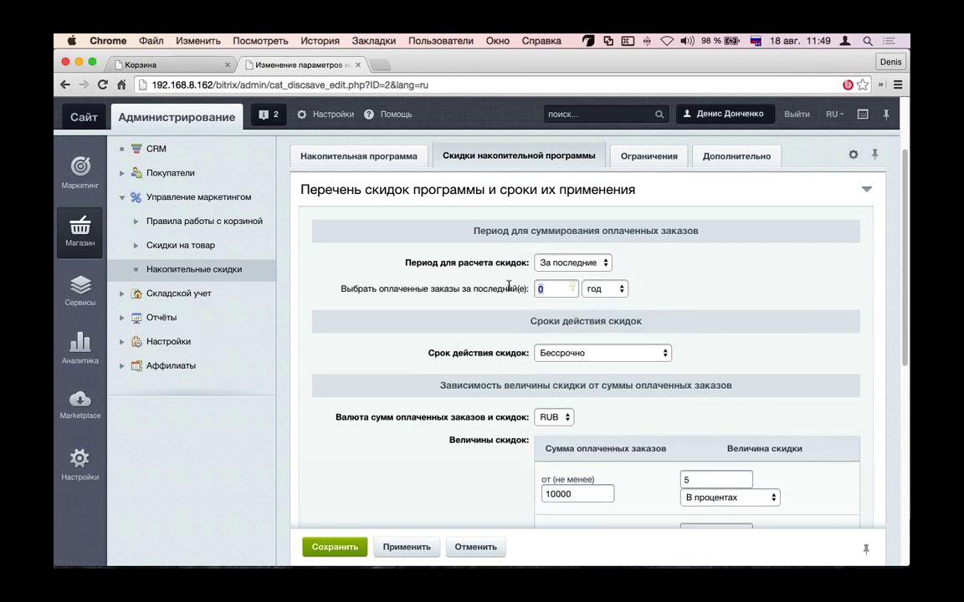
pyautogui.write('1')
pyautogui.scroll(-1, 719, 297)
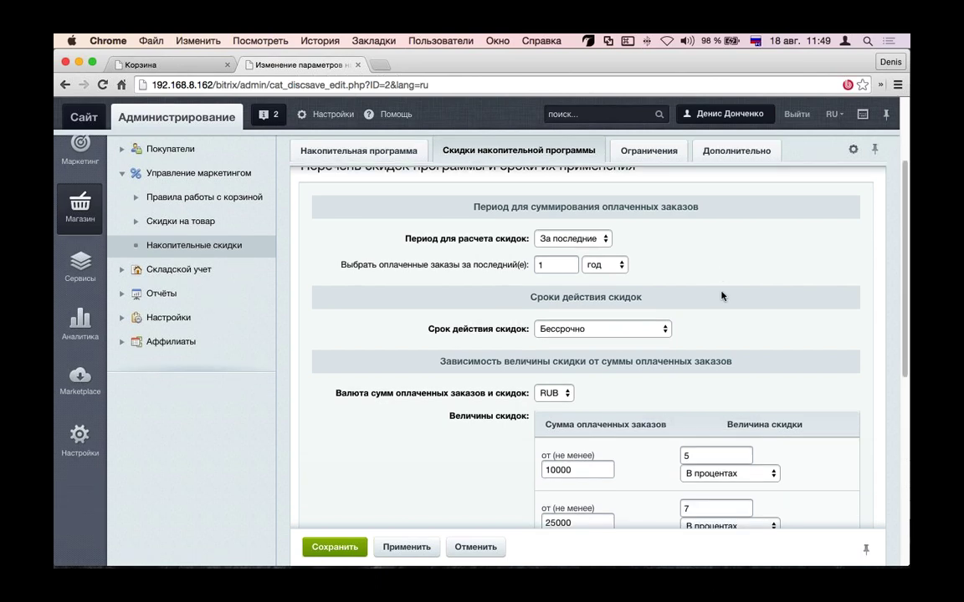
# Step: Set the discount validity to Время с момента получения with a period of 1 год
pyautogui.scroll(-3, 636, 292)
pyautogui.scroll(2, 737, 288)
pyautogui.scroll(2, 736, 288)
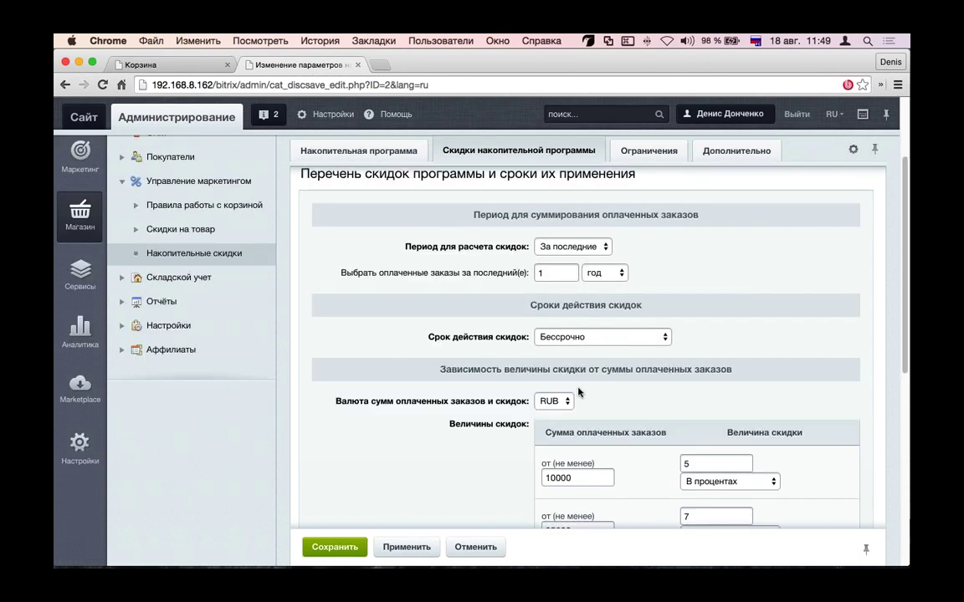
pyautogui.click(544, 336)
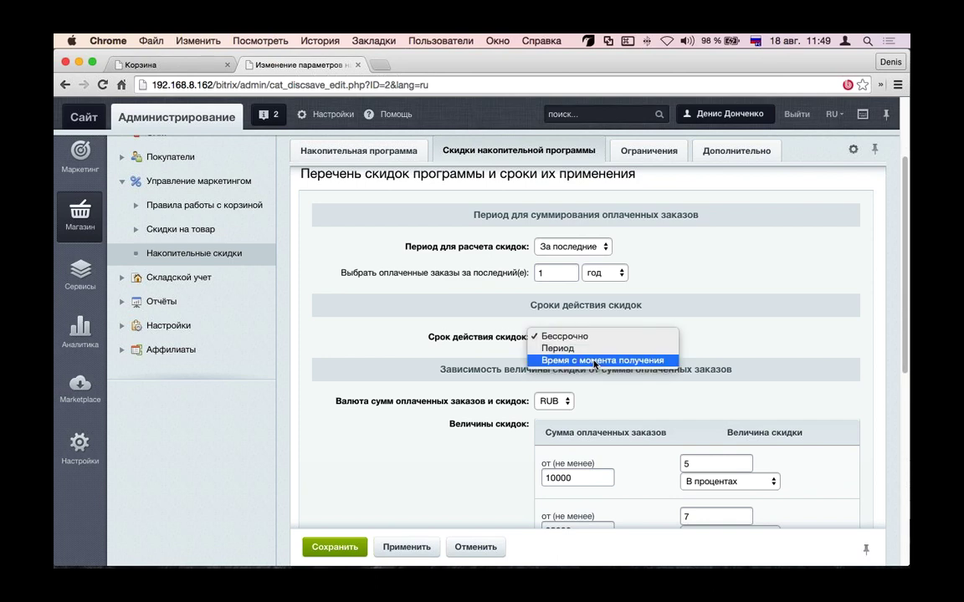
pyautogui.click(595, 360)
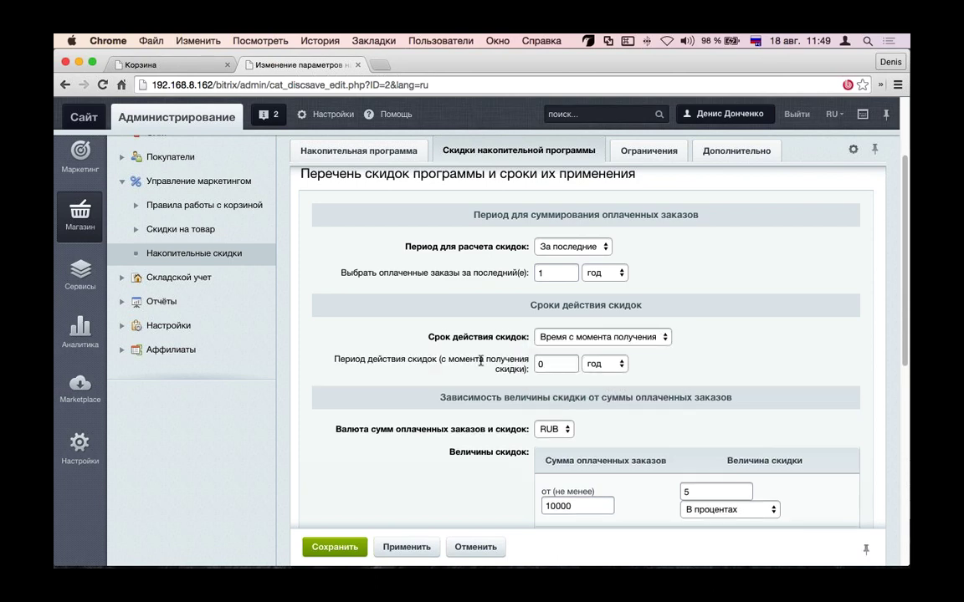
pyautogui.write('1')
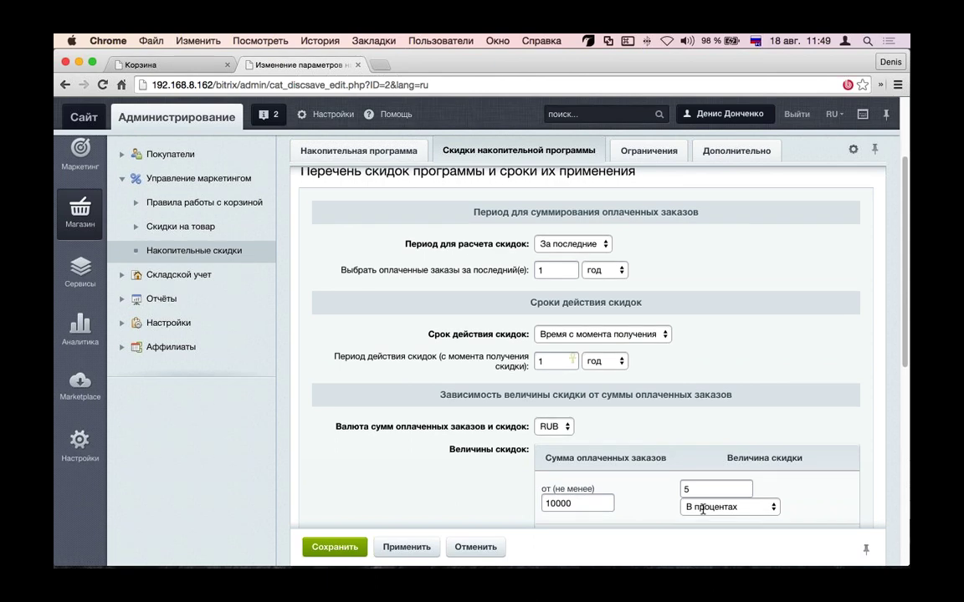
# Step: Set the paid orders threshold of the 5 percent discount tier to 100000
pyautogui.scroll(-1, 636, 443)
pyautogui.click(600, 487)
pyautogui.write('0')
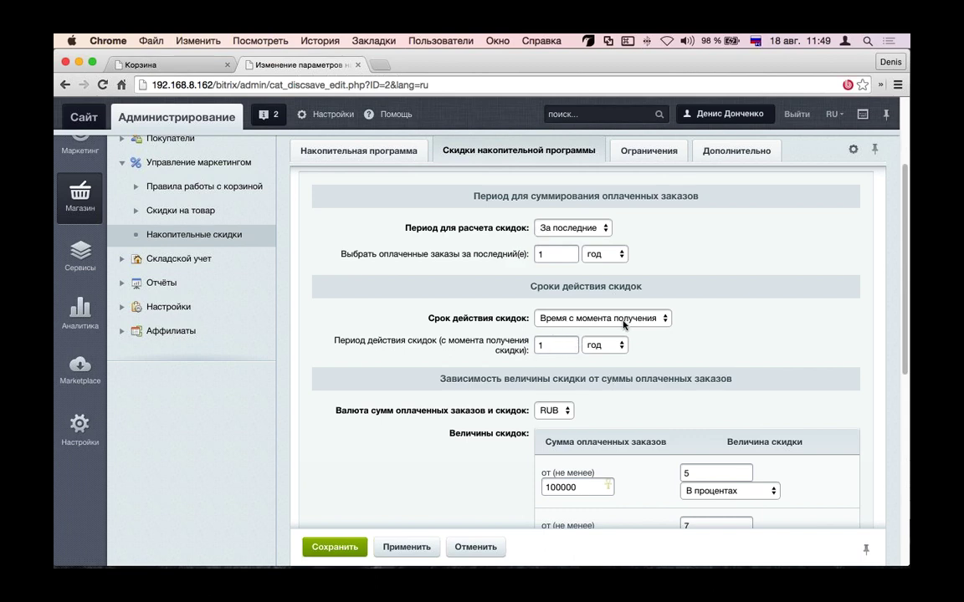
# Step: Examine the discount validity options and the section relating discount size to the amount of paid orders
pyautogui.click(625, 318)
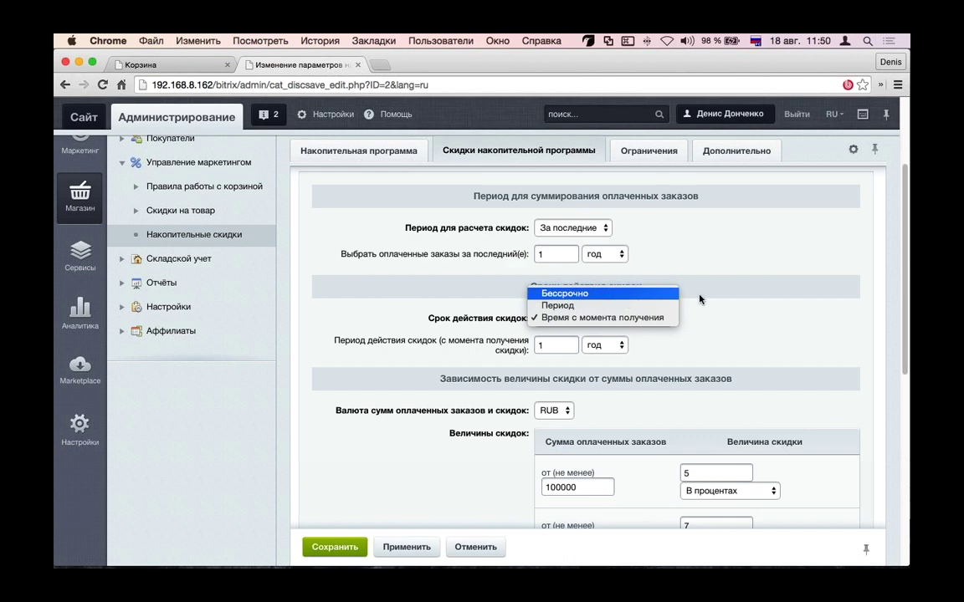
pyautogui.click(605, 232)
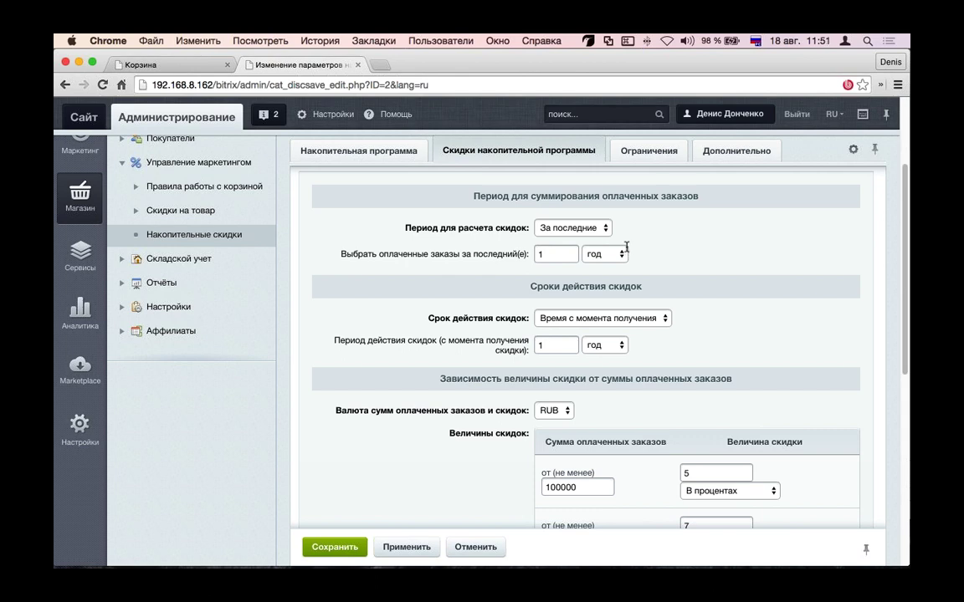
pyautogui.moveTo(733, 379); pyautogui.dragTo(441, 380)
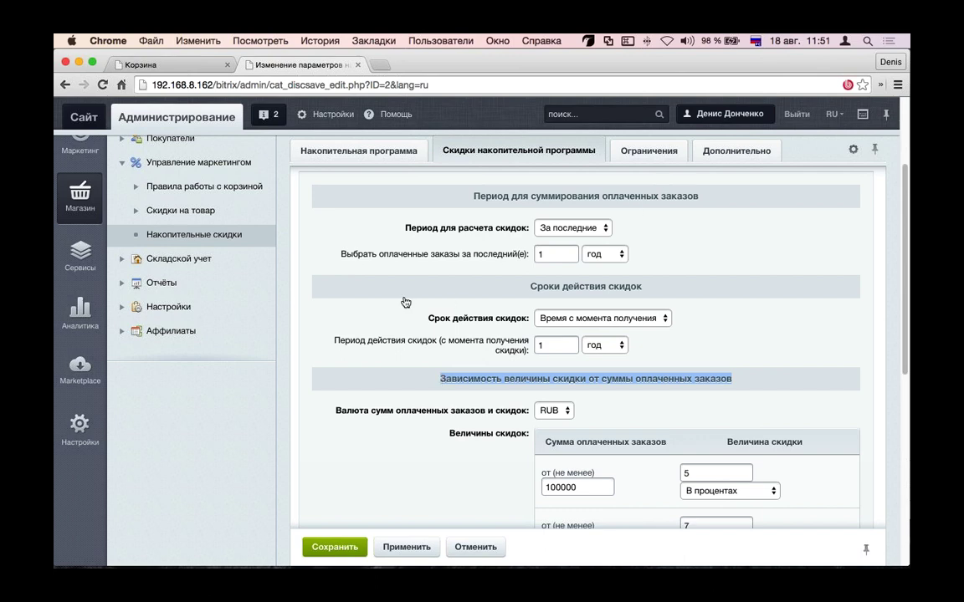
pyautogui.scroll(3, 213, 238)
pyautogui.scroll(-3, 213, 239)
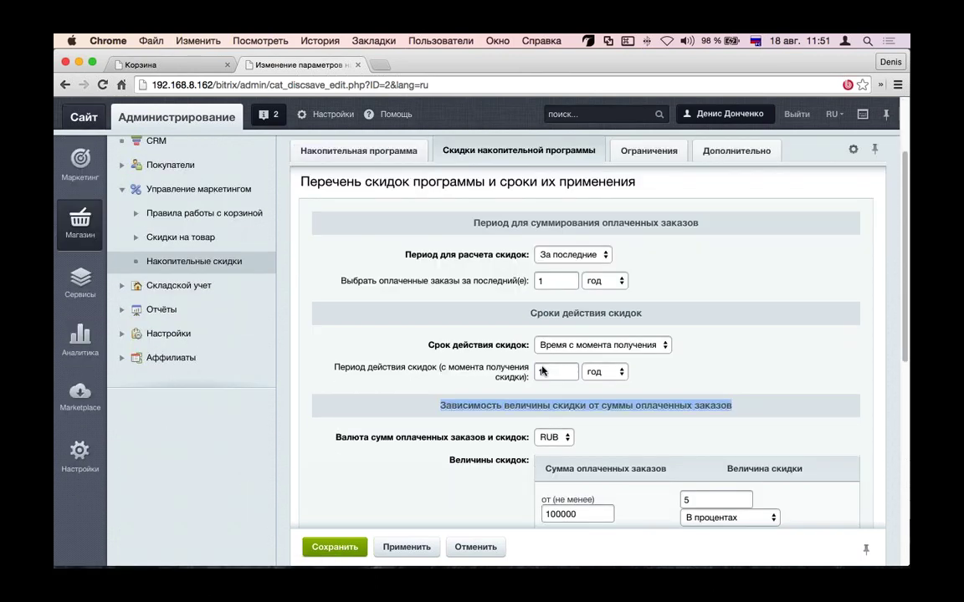
# Step: Activate the cumulative discount program Покупай больше, плати меньше by applying the активировать action to all records in the list
pyautogui.click(220, 262)
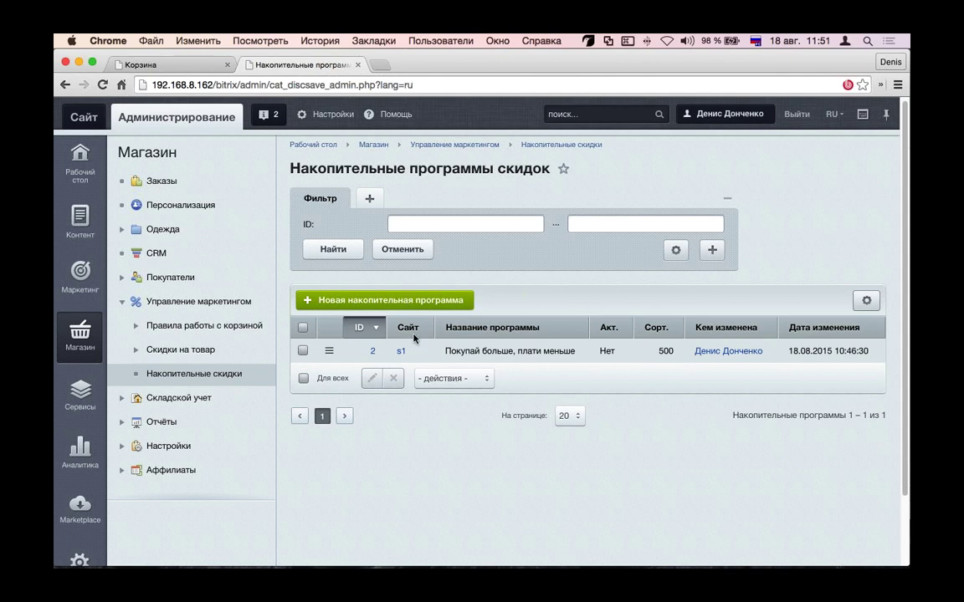
pyautogui.click(329, 351)
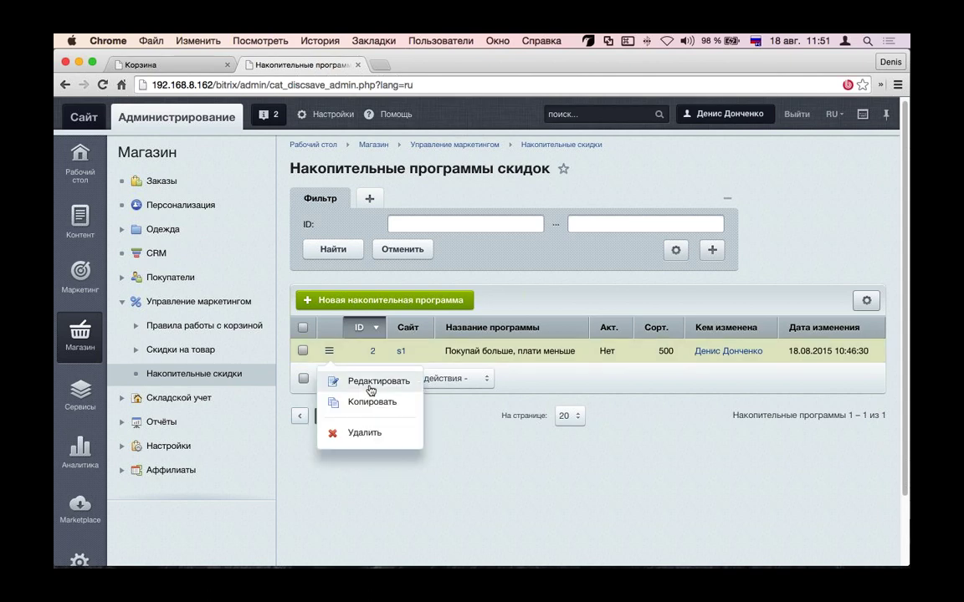
pyautogui.click(303, 351)
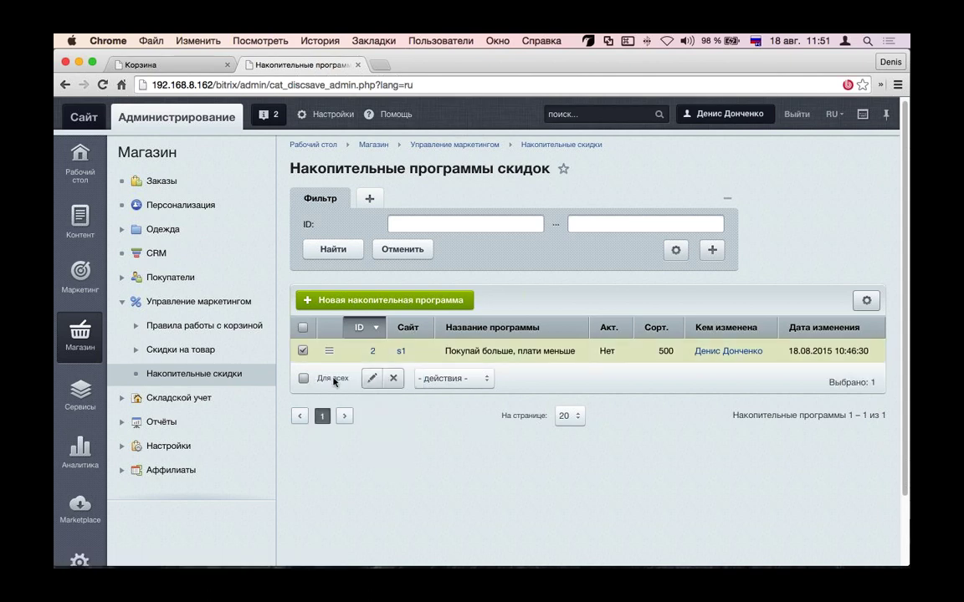
pyautogui.click(343, 378)
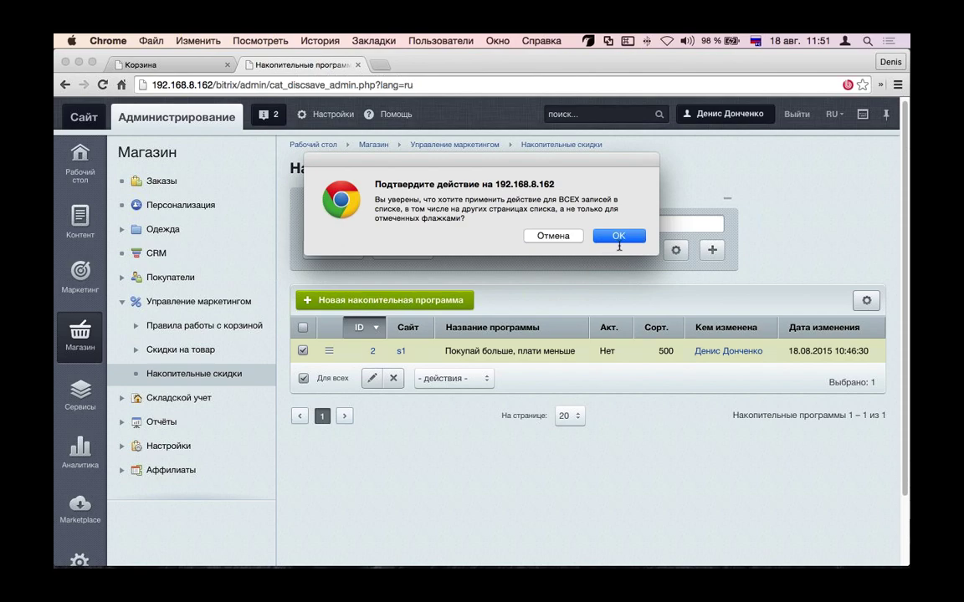
pyautogui.click(618, 235)
pyautogui.click(453, 378)
pyautogui.click(443, 390)
pyautogui.click(536, 378)
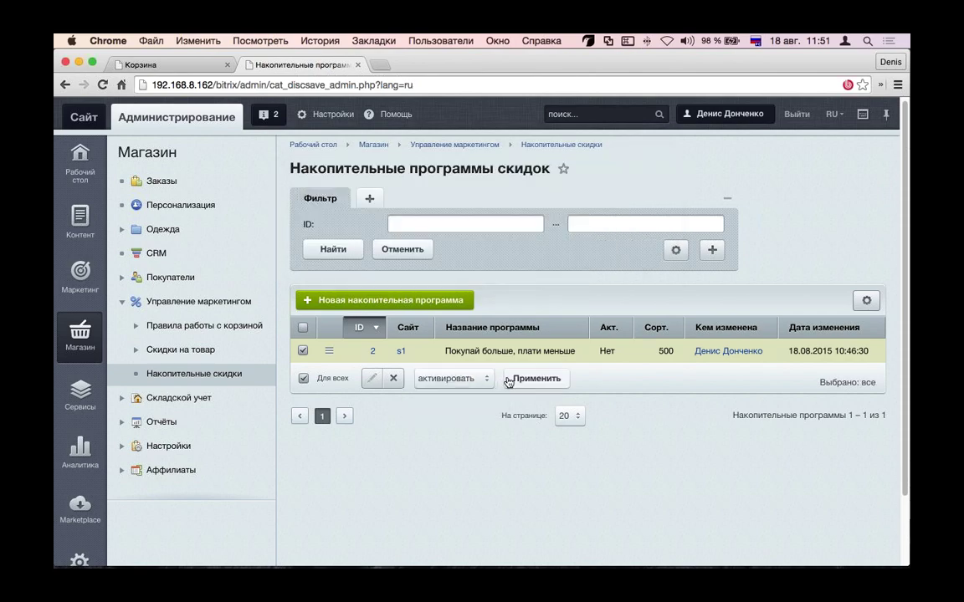
# Step: Add the red Ремень Плетение belt in size XS to the cart from the storefront home page
pyautogui.click(150, 64)
pyautogui.scroll(3, 159, 168)
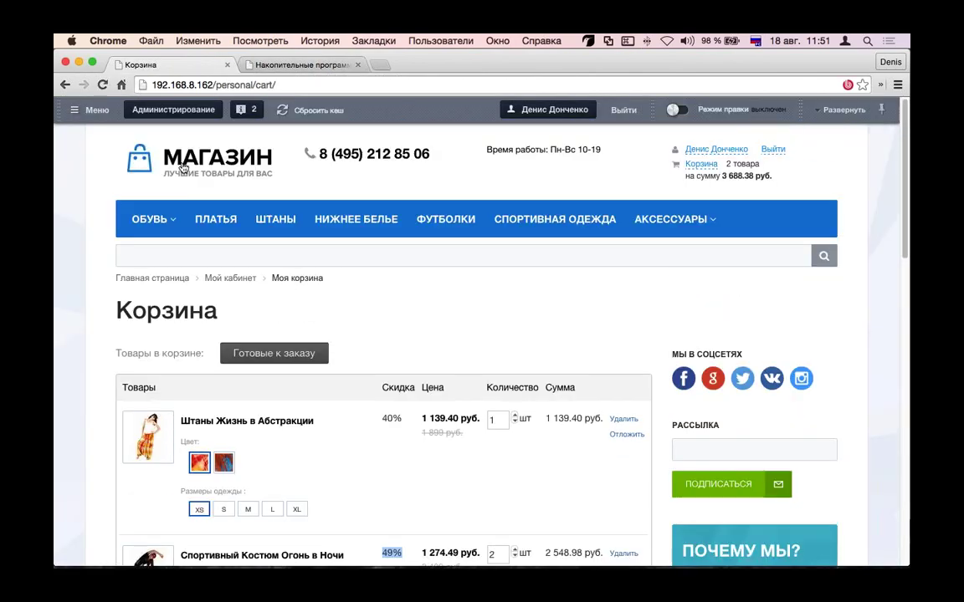
pyautogui.click(166, 151)
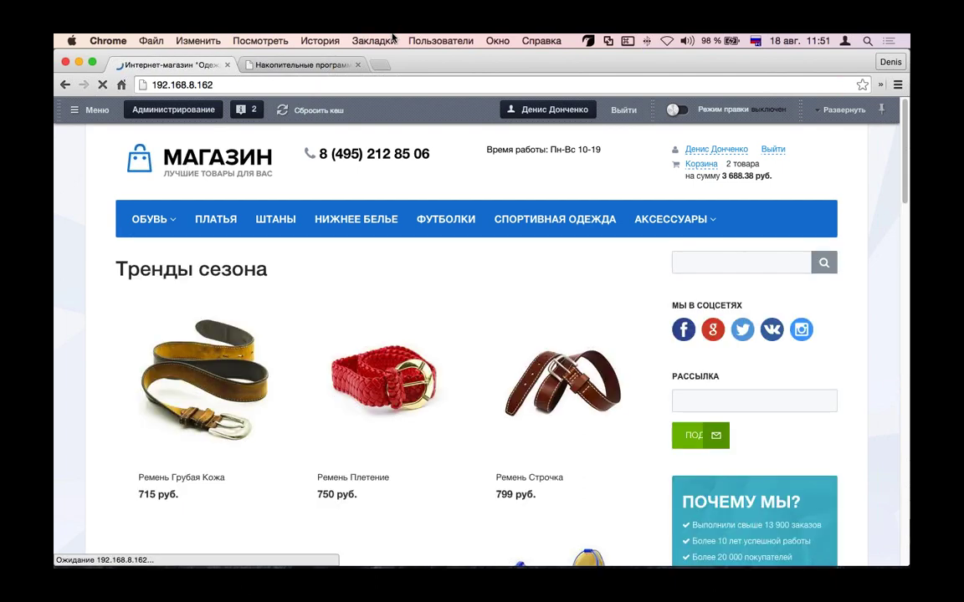
pyautogui.click(447, 376)
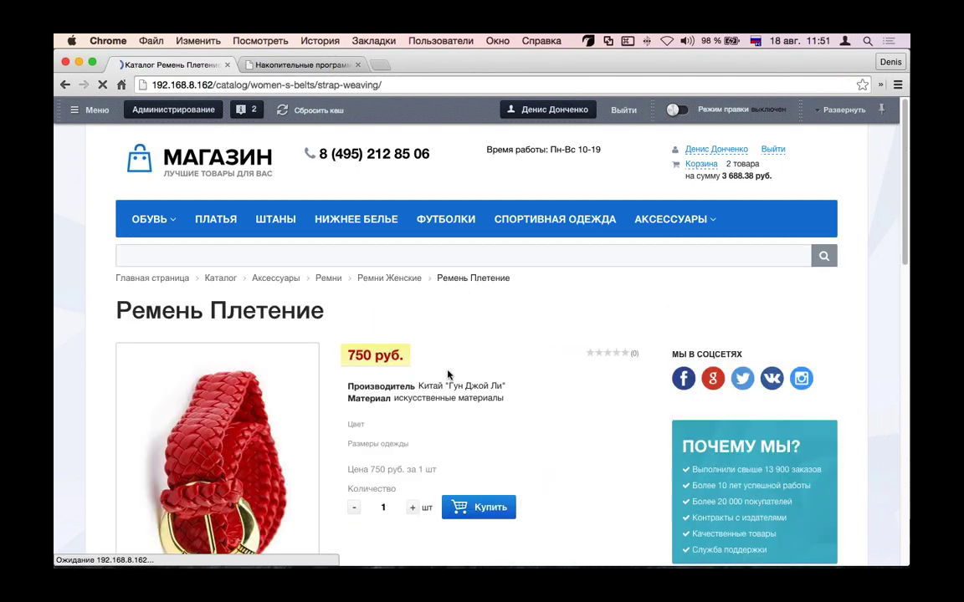
pyautogui.scroll(-1, 469, 452)
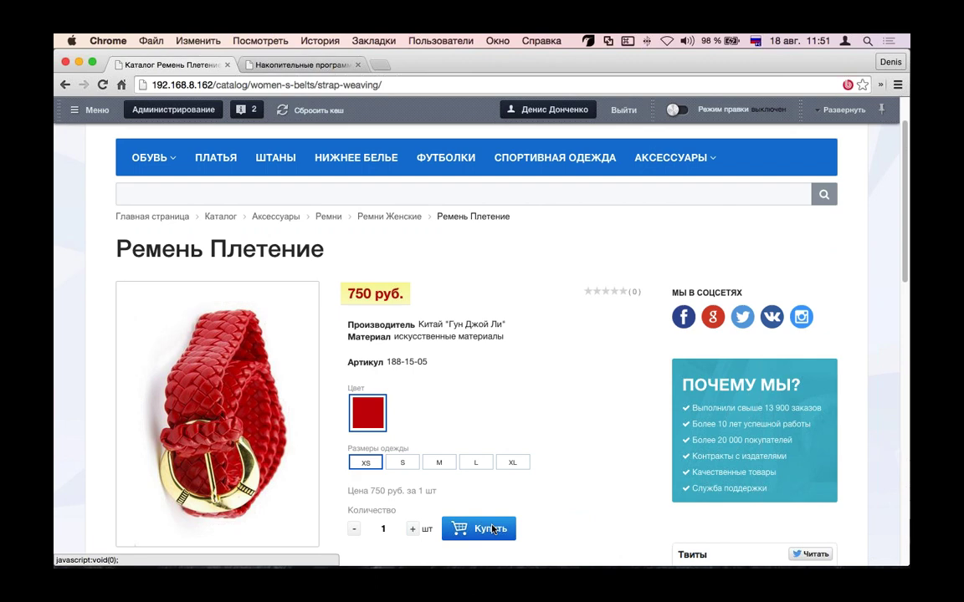
pyautogui.click(492, 529)
# Step: Remove Штаны Жизнь в Абстракции and Спортивный Костюм Огонь в Ночи from the cart
pyautogui.scroll(-5, 492, 351)
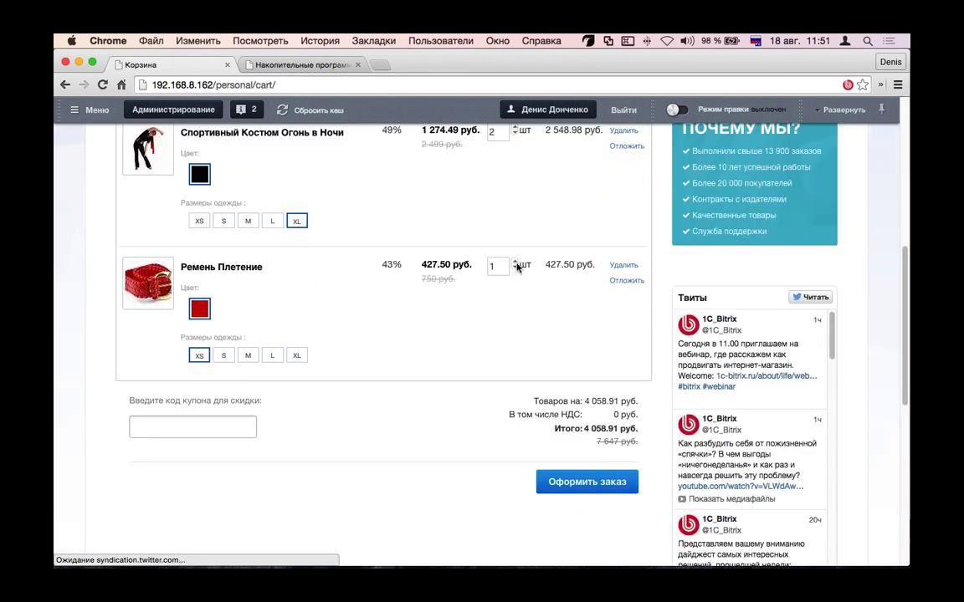
pyautogui.scroll(5, 516, 266)
pyautogui.click(623, 228)
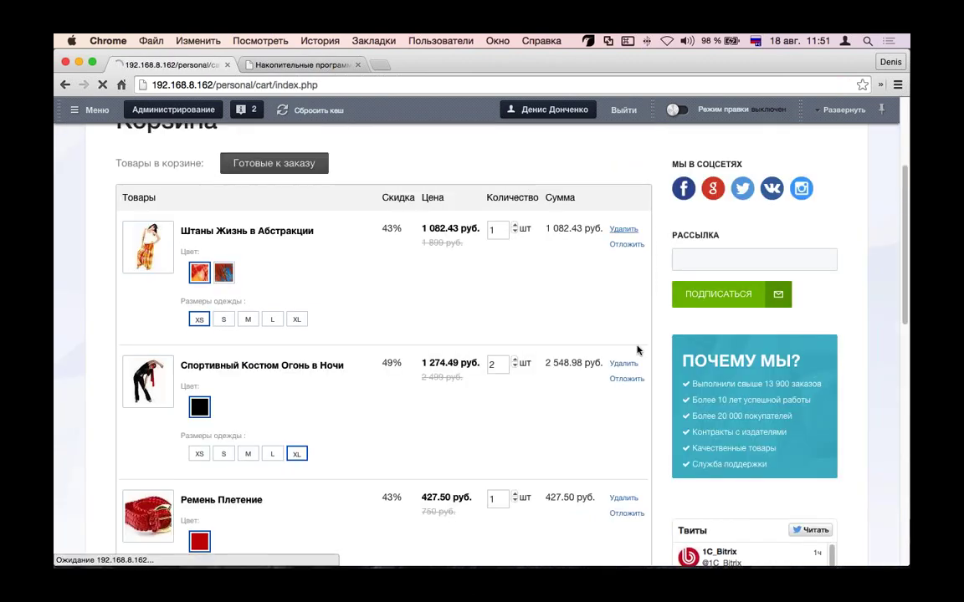
pyautogui.scroll(-3, 613, 372)
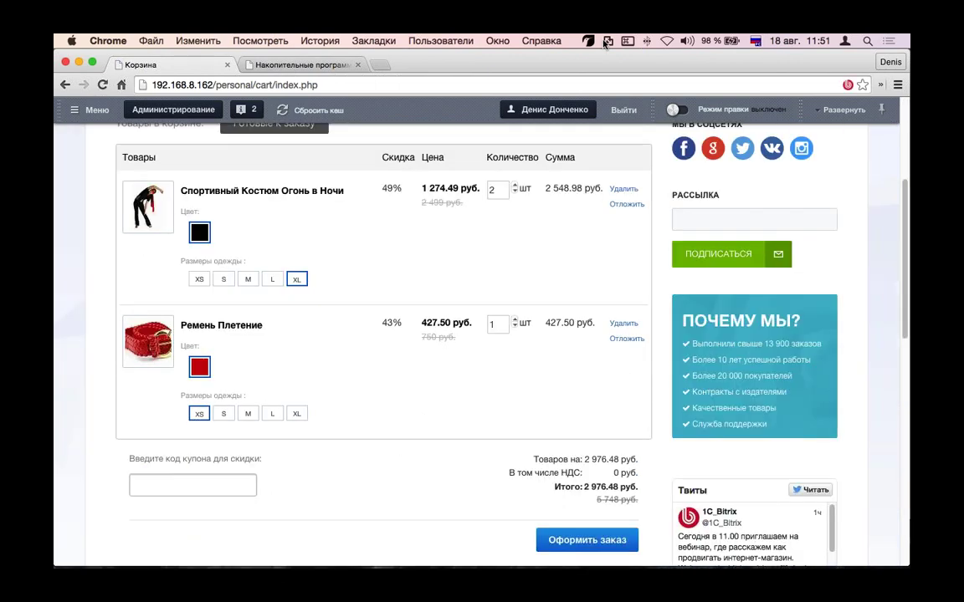
pyautogui.click(624, 190)
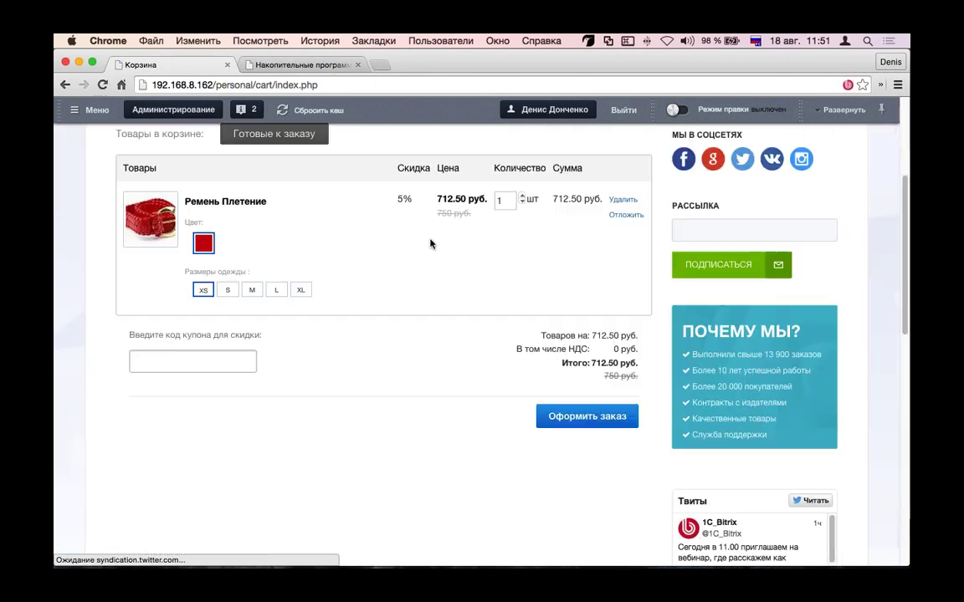
# Step: Check the belt's discount in the cart and set the quantity of Ремень Плетение to 200
pyautogui.moveTo(427, 213); pyautogui.dragTo(394, 204)
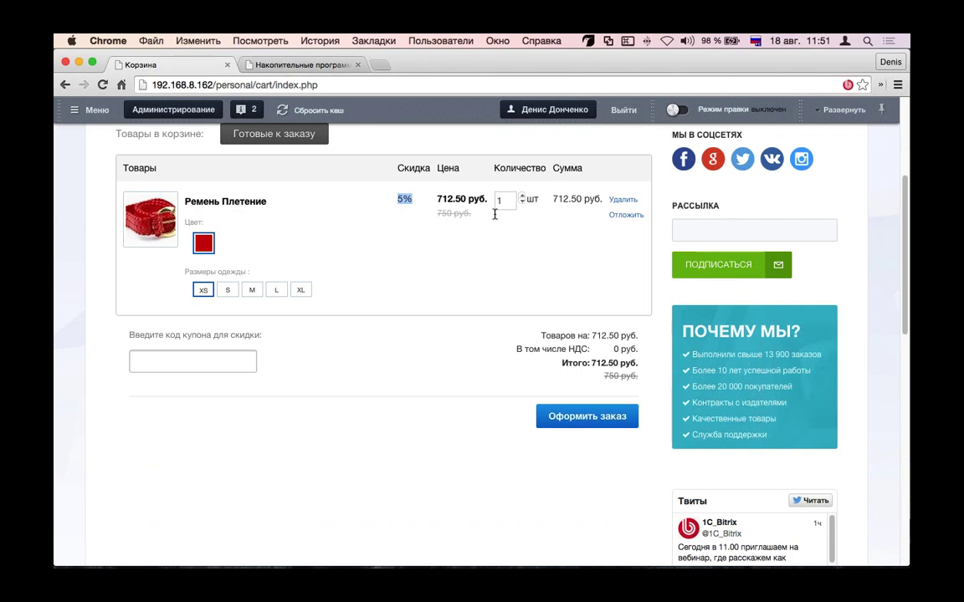
pyautogui.moveTo(507, 201); pyautogui.dragTo(485, 200)
pyautogui.write('20')
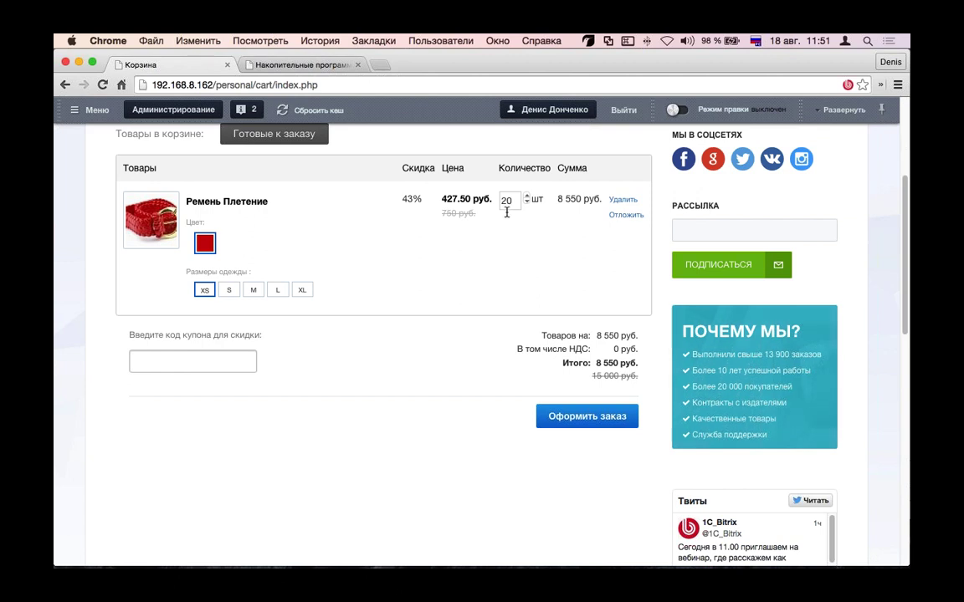
pyautogui.click(512, 199)
pyautogui.write('0')
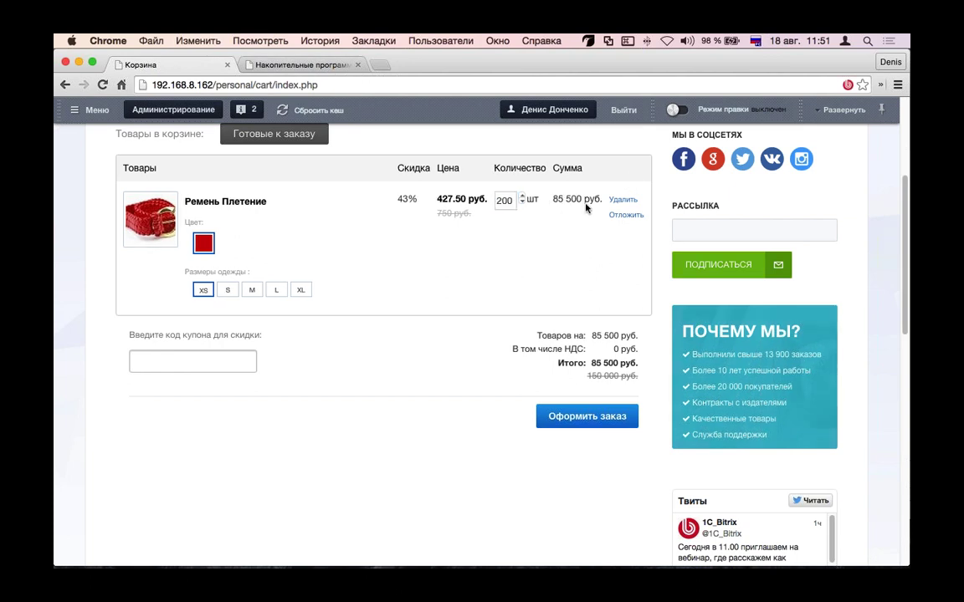
# Step: Proceed to checkout and fill in the customer's phone number and delivery address
pyautogui.click(608, 412)
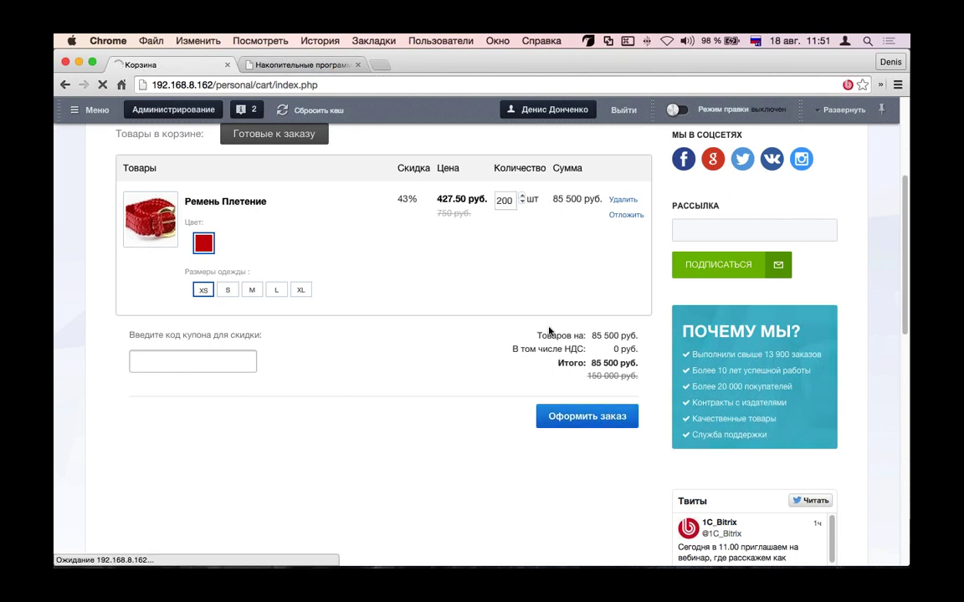
pyautogui.scroll(-3, 368, 241)
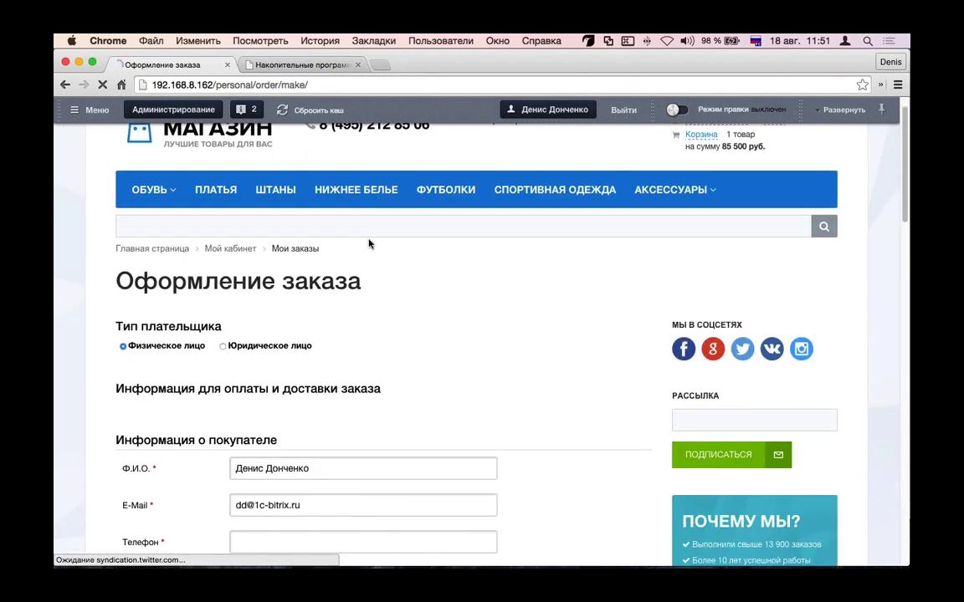
pyautogui.click(286, 436)
pyautogui.write('234234')
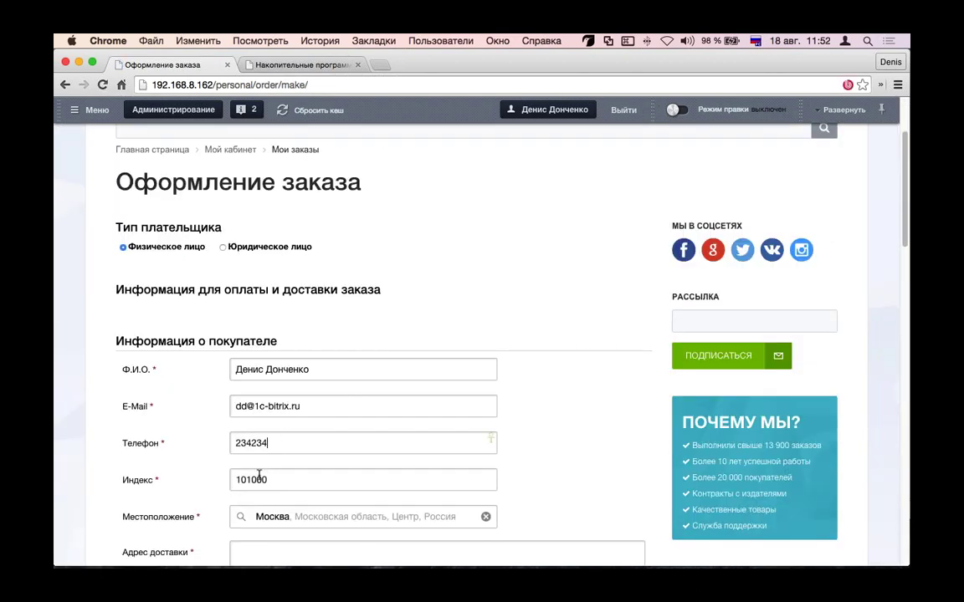
pyautogui.scroll(-2, 253, 478)
pyautogui.click(268, 483)
pyautogui.write('мвававывав')
# Step: Place the order with courier delivery and Наличные курьеру as the payment method
pyautogui.scroll(-10, 251, 452)
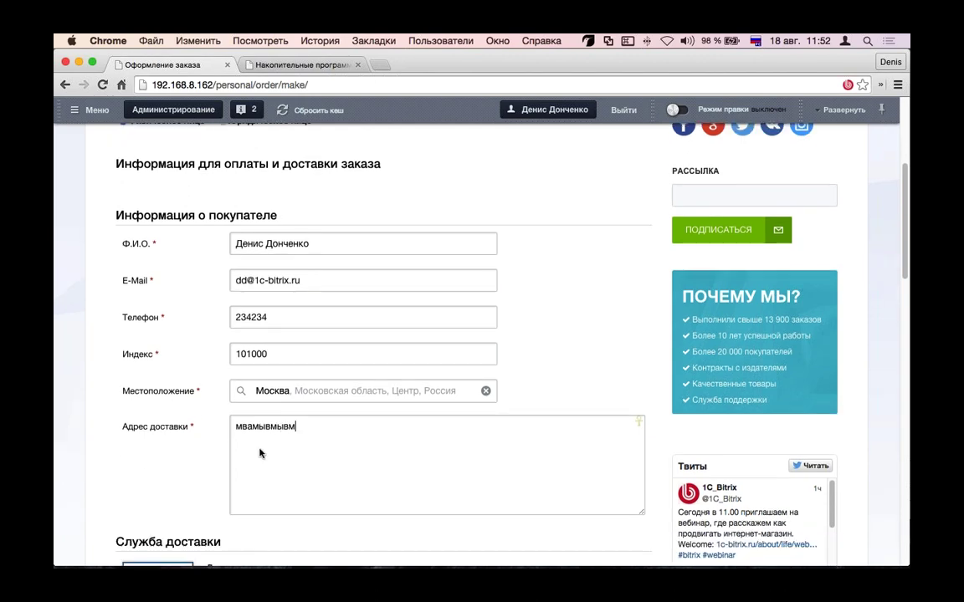
pyautogui.click(176, 348)
pyautogui.scroll(-6, 173, 318)
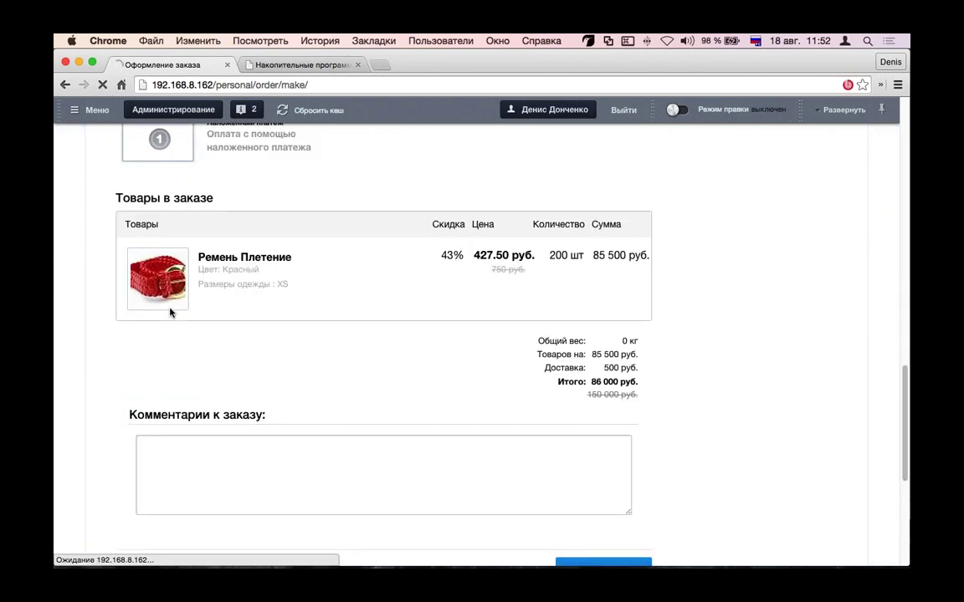
pyautogui.scroll(-2, 676, 483)
pyautogui.click(604, 384)
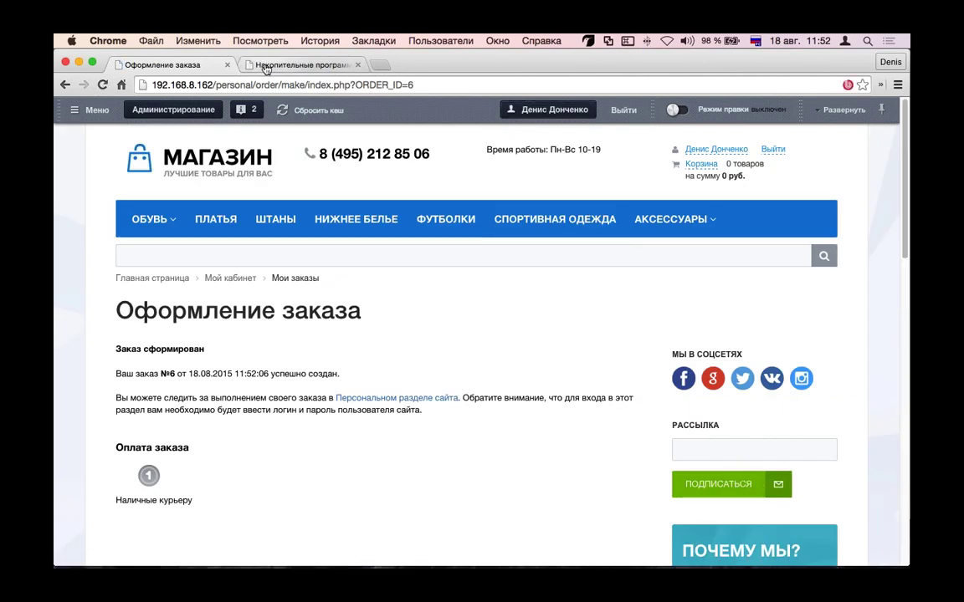
# Step: Open the newly placed order in the store administration and save its status as Выполнен
pyautogui.click(266, 65)
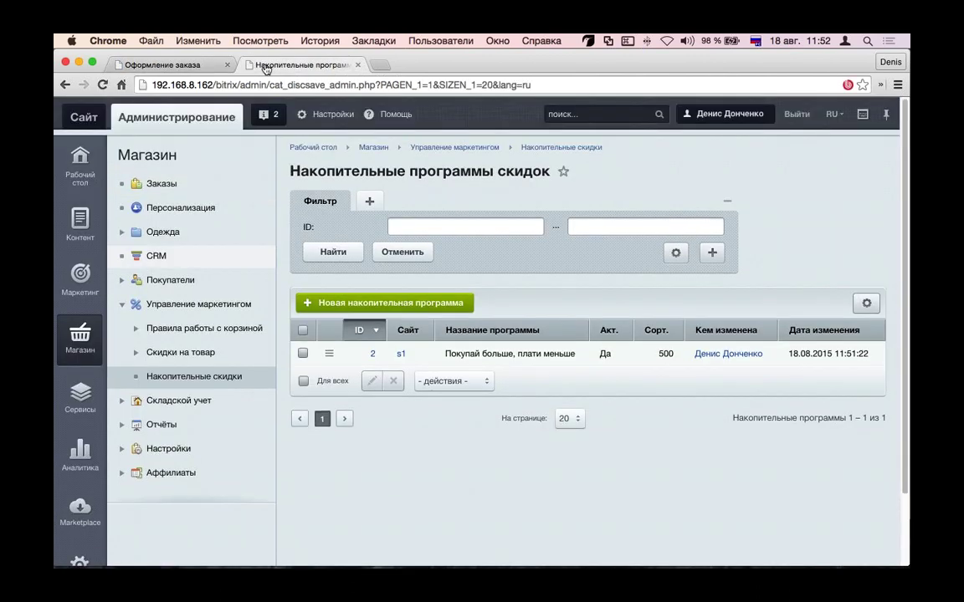
pyautogui.click(156, 184)
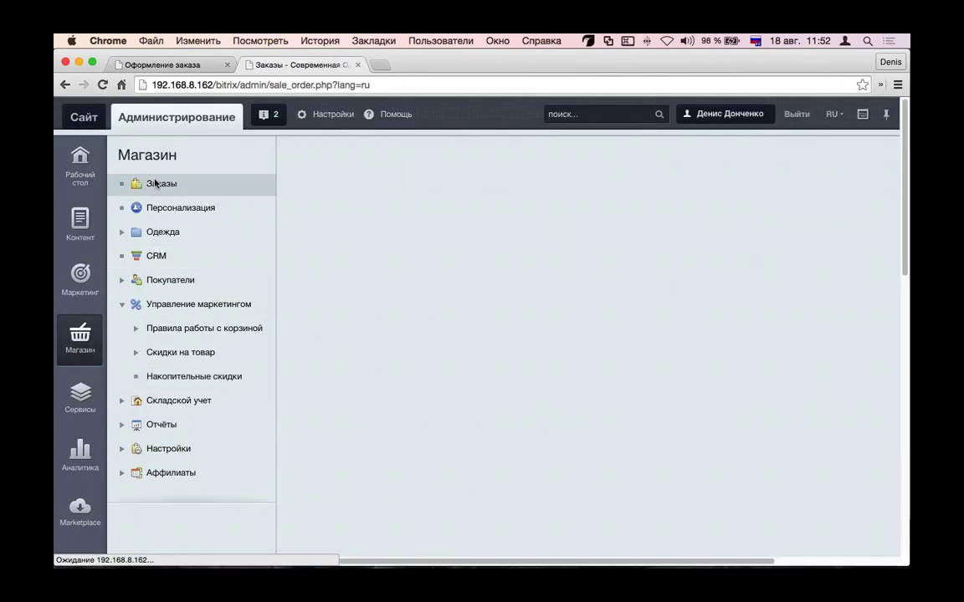
pyautogui.scroll(-5, 523, 292)
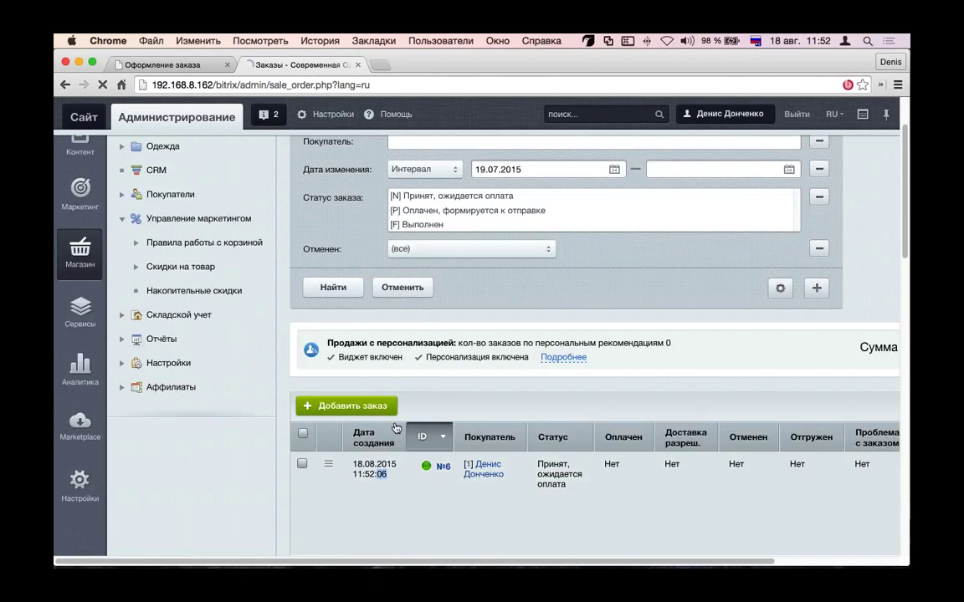
pyautogui.doubleClick(373, 468)
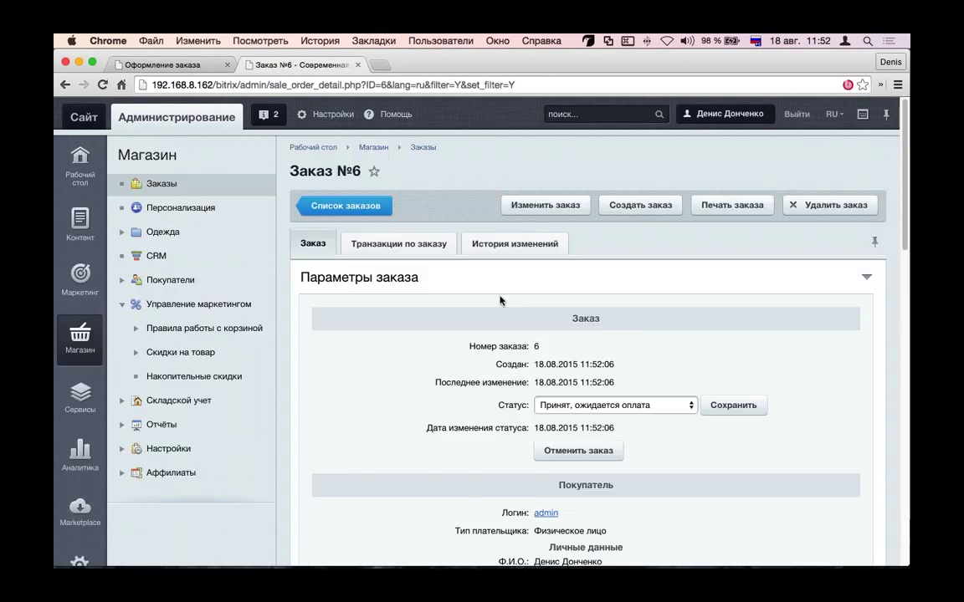
pyautogui.click(569, 405)
pyautogui.click(680, 429)
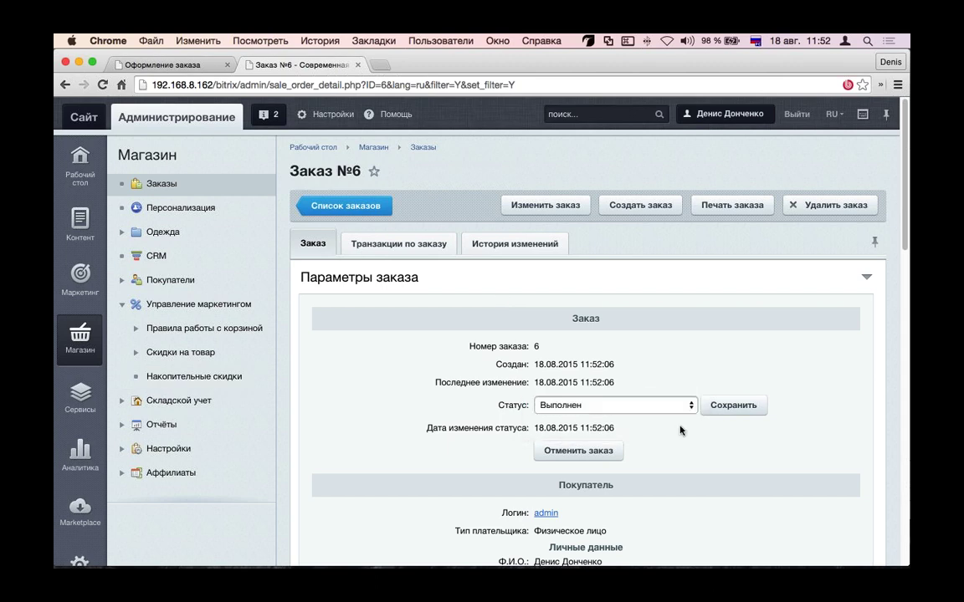
pyautogui.click(724, 404)
# Step: Allow delivery and payment for the order, and return to the list of orders
pyautogui.scroll(-2, 439, 402)
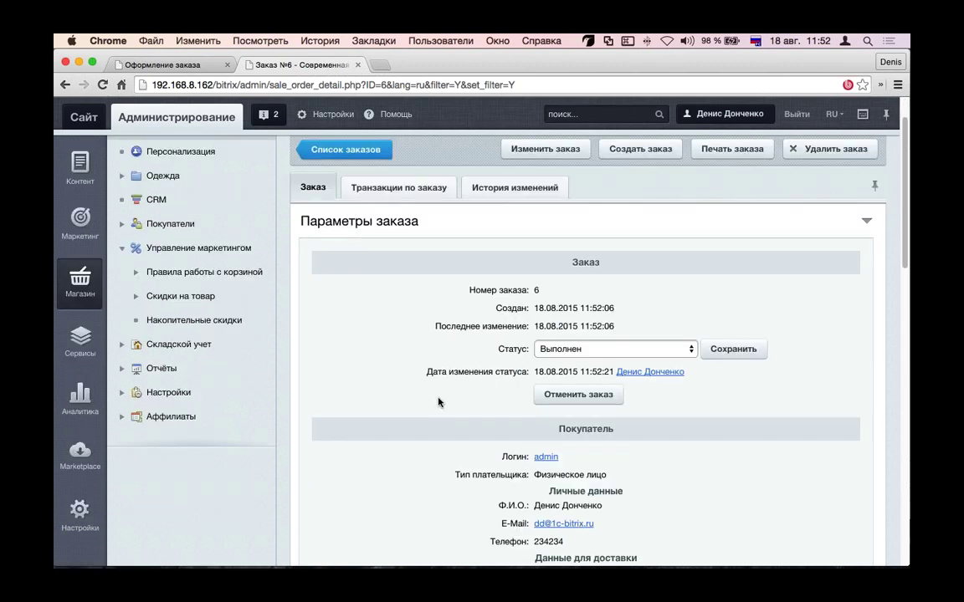
pyautogui.scroll(-5, 441, 402)
pyautogui.click(623, 470)
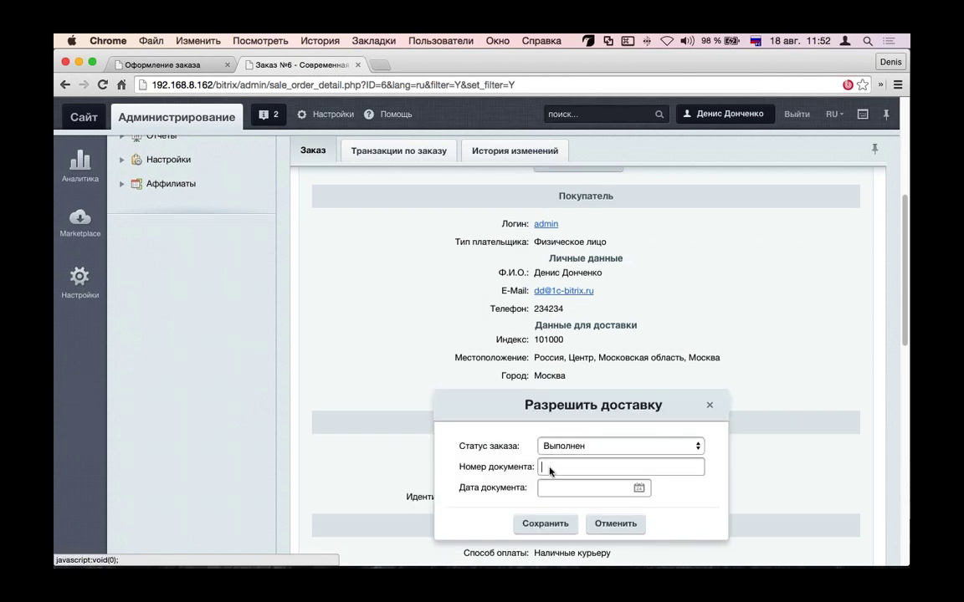
pyautogui.scroll(-3, 550, 473)
pyautogui.click(555, 402)
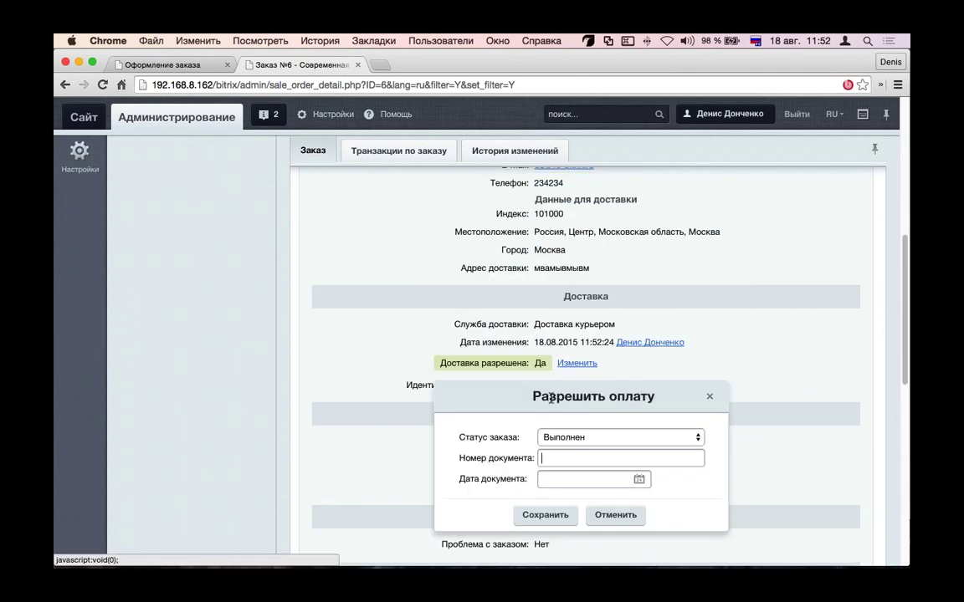
pyautogui.click(544, 514)
pyautogui.scroll(10, 376, 376)
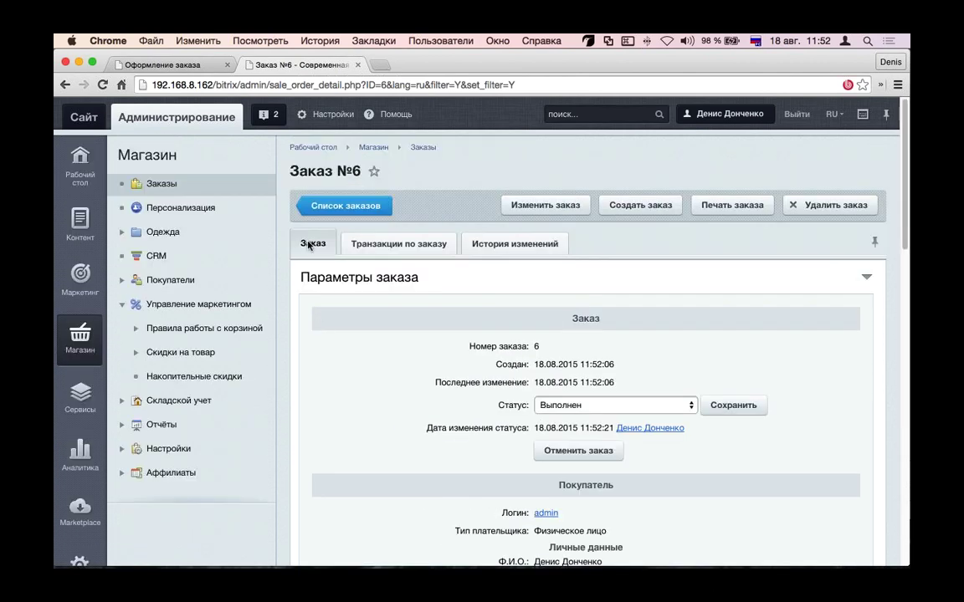
pyautogui.click(350, 206)
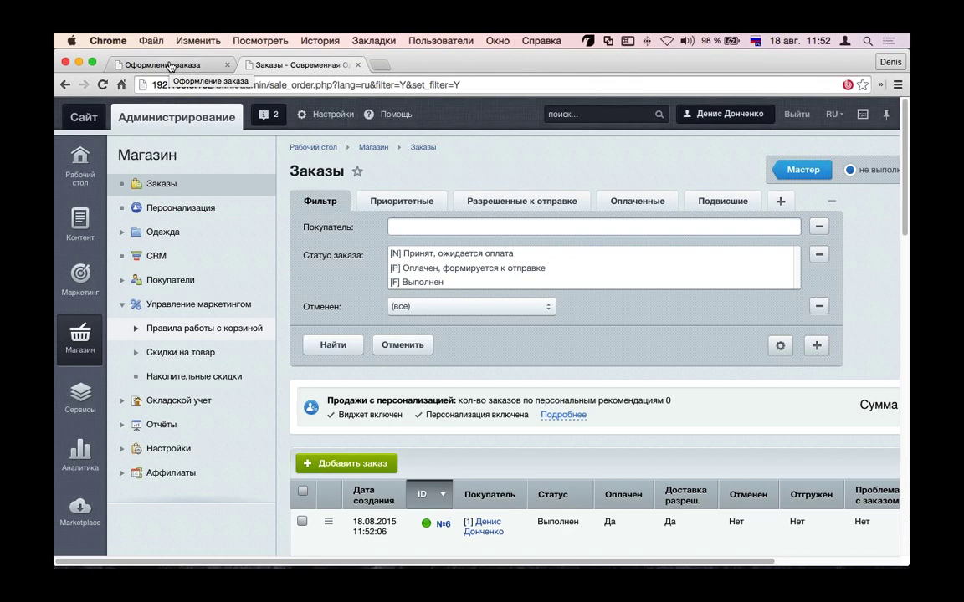
# Step: Open the cumulative program's discount settings and examine its paid order amount tiers
pyautogui.click(198, 378)
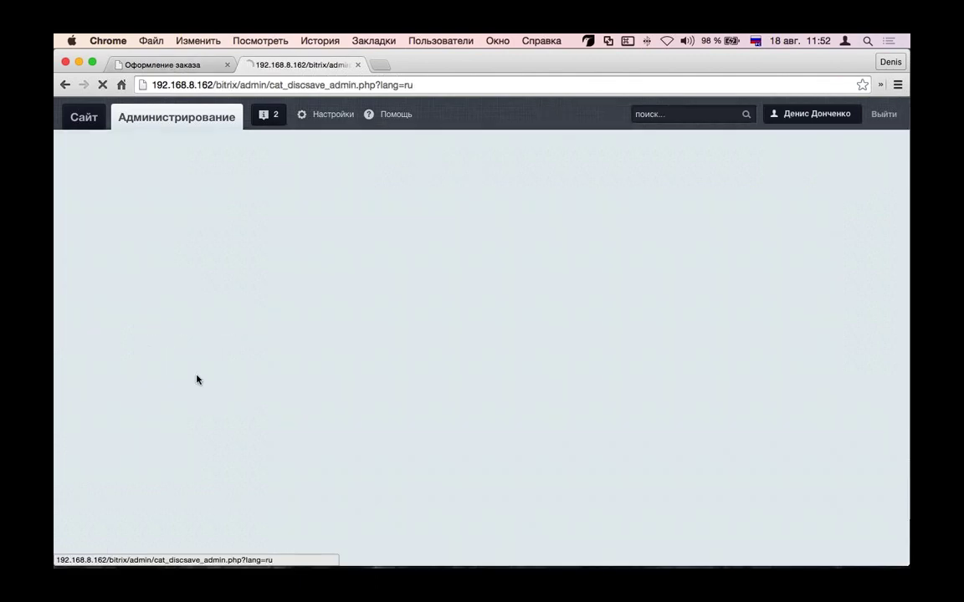
pyautogui.doubleClick(532, 271)
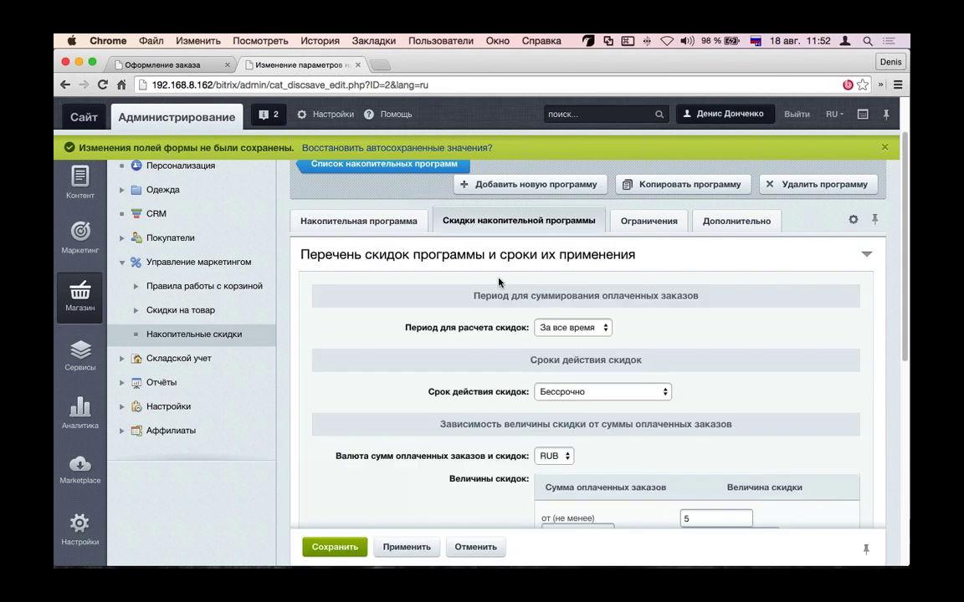
pyautogui.scroll(-5, 499, 282)
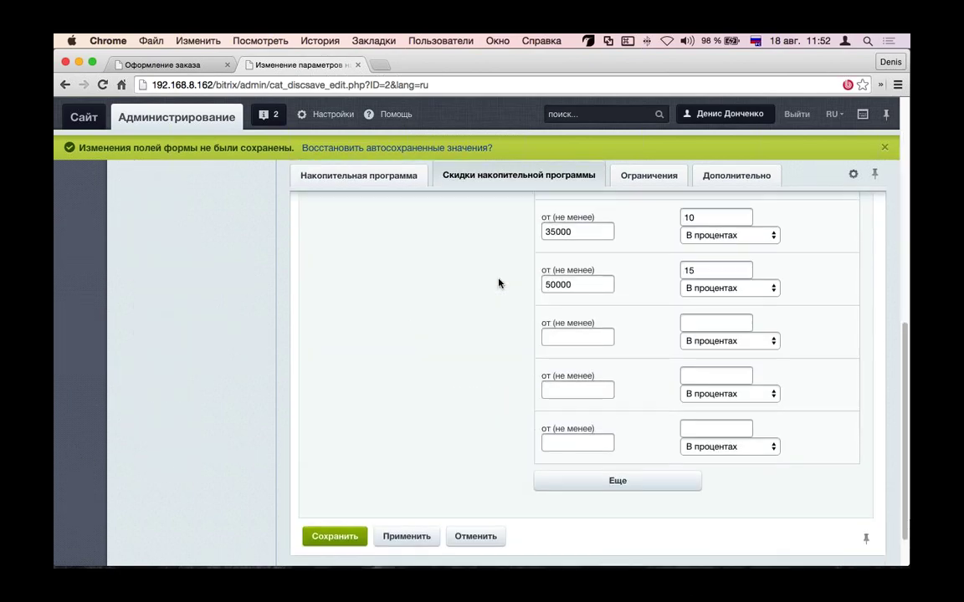
# Step: Add the Ремень Строчка belt from the storefront's home page to the cart and check its discount
pyautogui.click(184, 65)
pyautogui.click(200, 158)
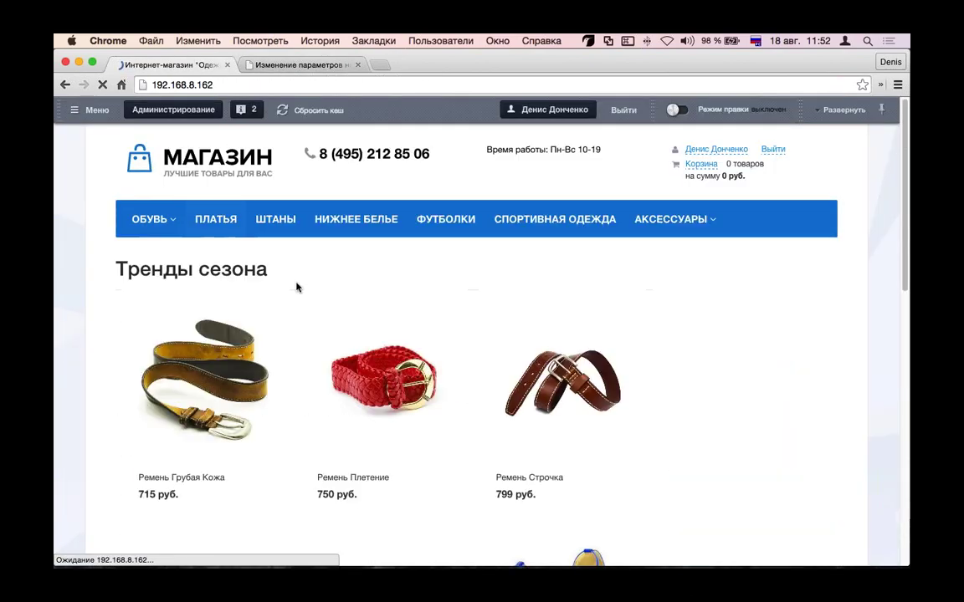
pyautogui.scroll(-1, 295, 286)
pyautogui.click(549, 370)
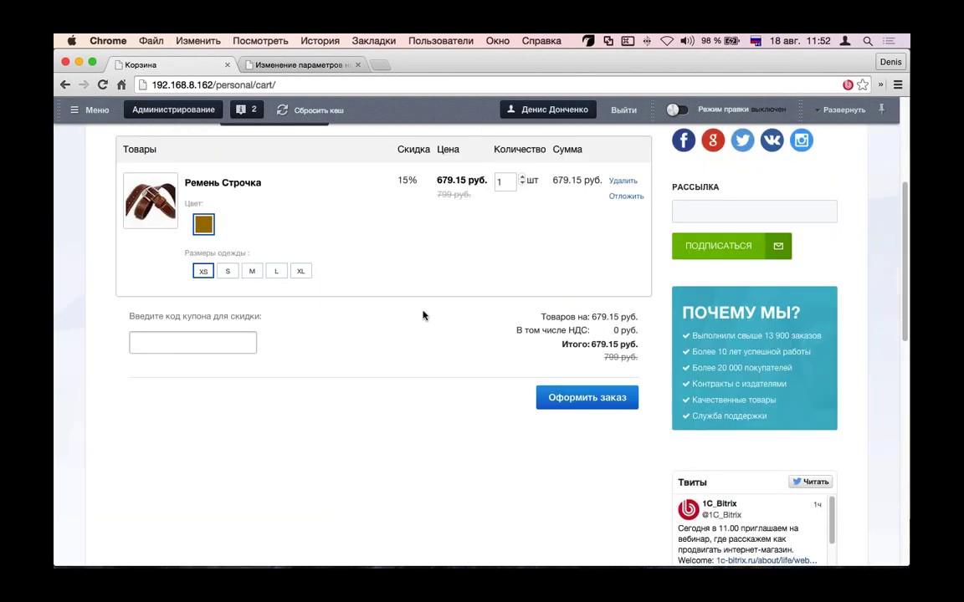
pyautogui.moveTo(422, 189); pyautogui.dragTo(390, 178)
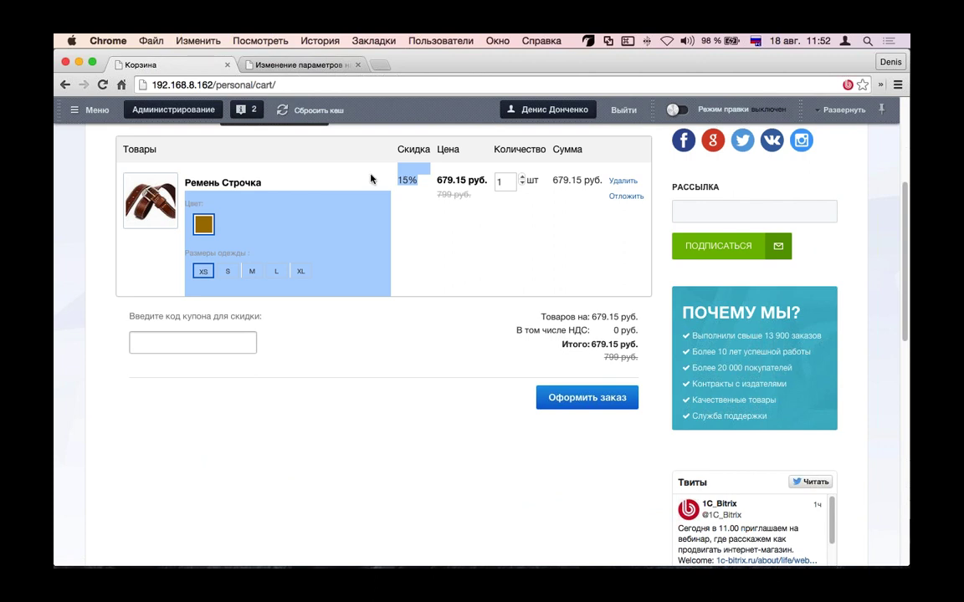
# Step: Dismiss the autosave notice in the cumulative program's settings and review its calculation period, validity and discount tiers
pyautogui.click(285, 70)
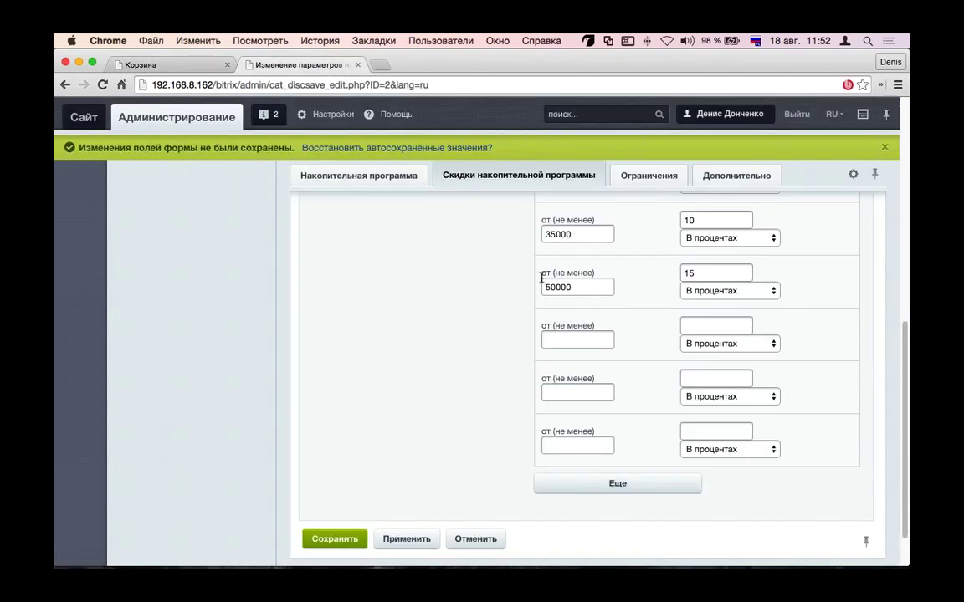
pyautogui.scroll(5, 489, 254)
pyautogui.scroll(-1, 724, 403)
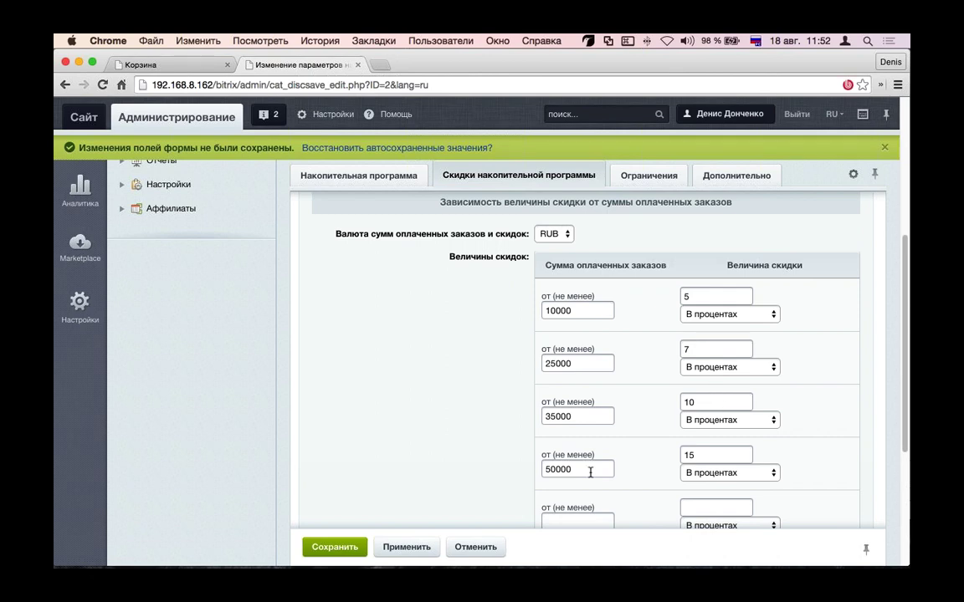
pyautogui.click(884, 149)
pyautogui.scroll(5, 290, 243)
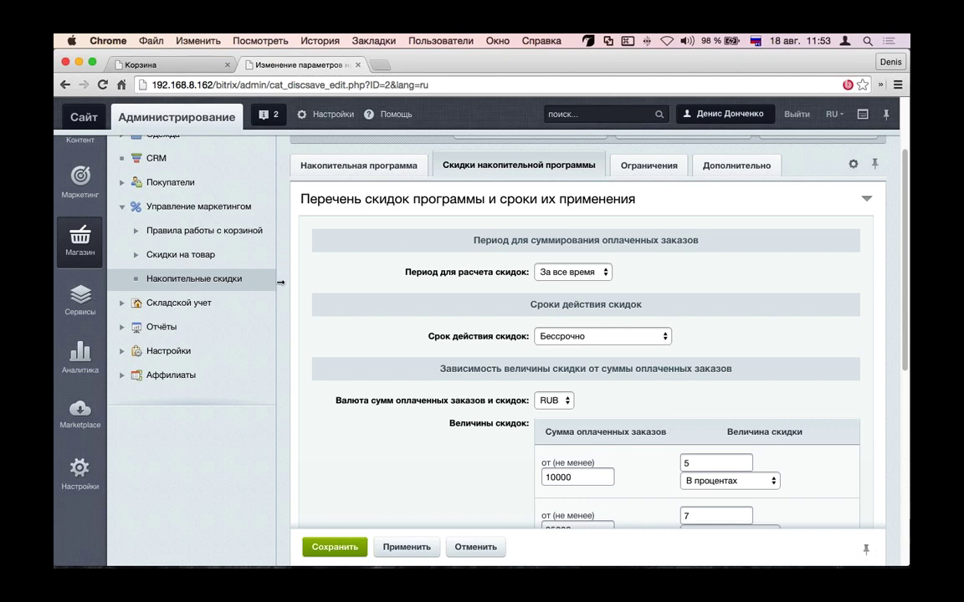
pyautogui.scroll(-3, 565, 432)
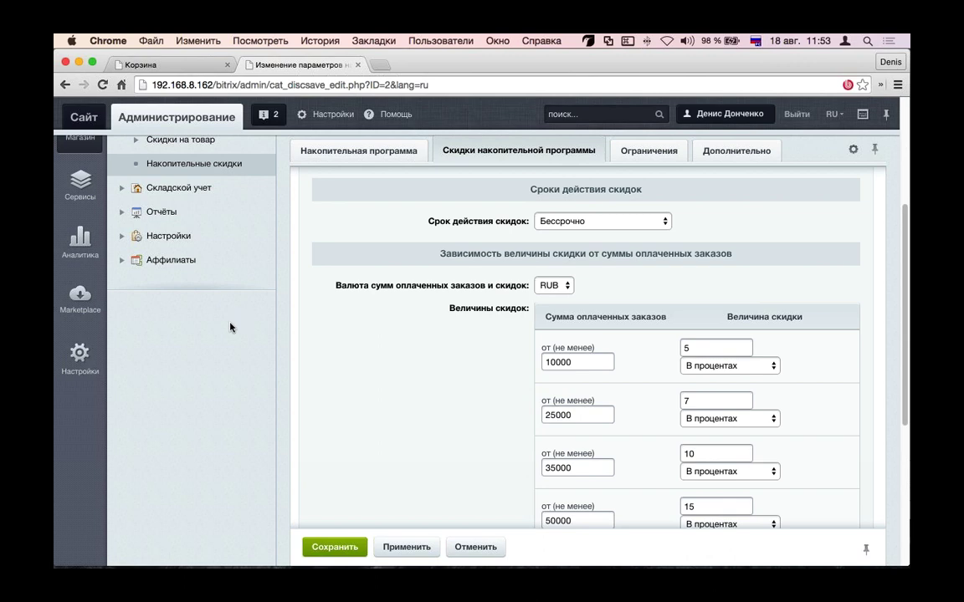
pyautogui.scroll(3, 230, 326)
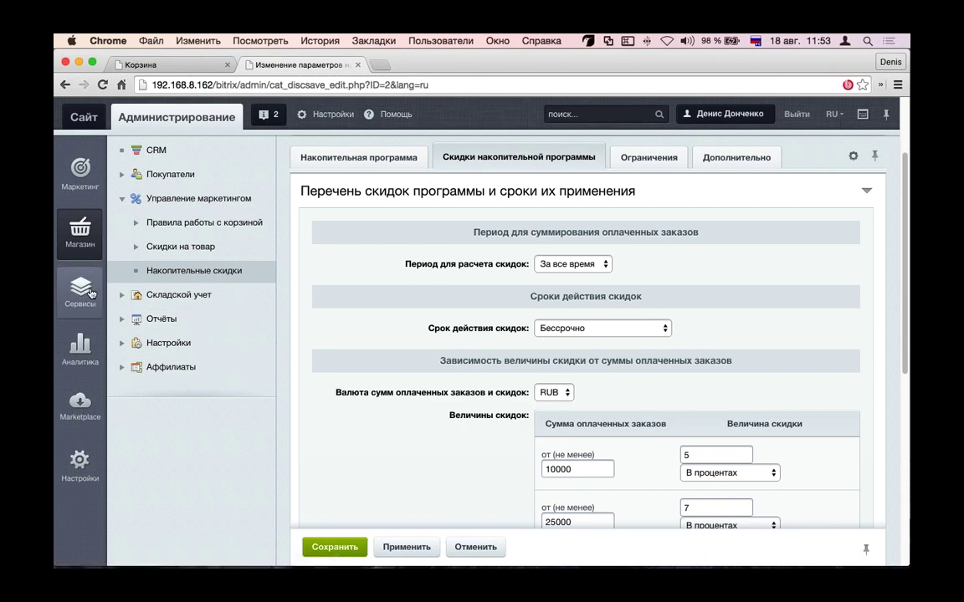
pyautogui.scroll(1, 92, 289)
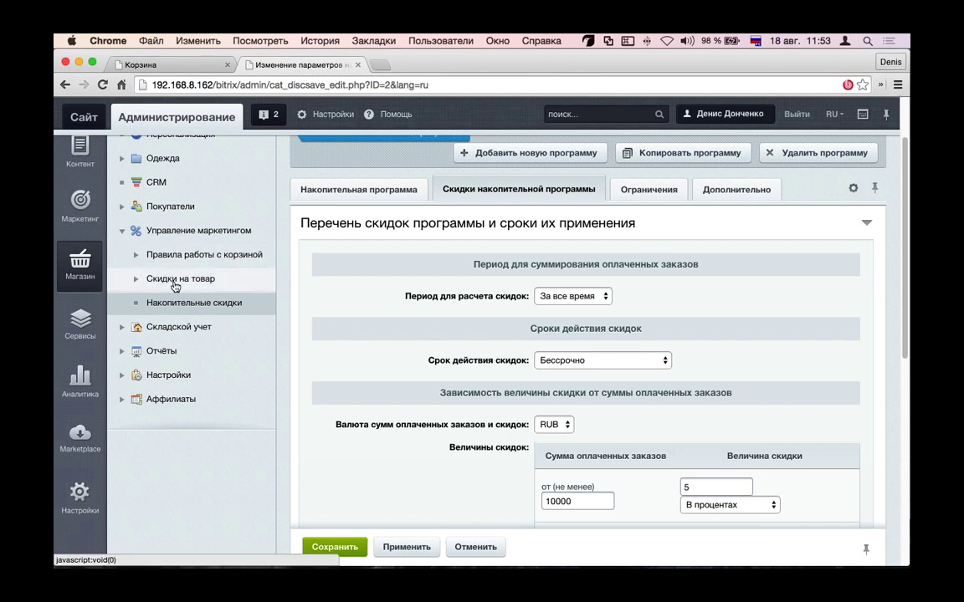
# Step: Open the store's list of buyers and filter it by Лучшие покупатели to examine their contact details and paid totals
pyautogui.scroll(1, 172, 306)
pyautogui.scroll(3, 170, 306)
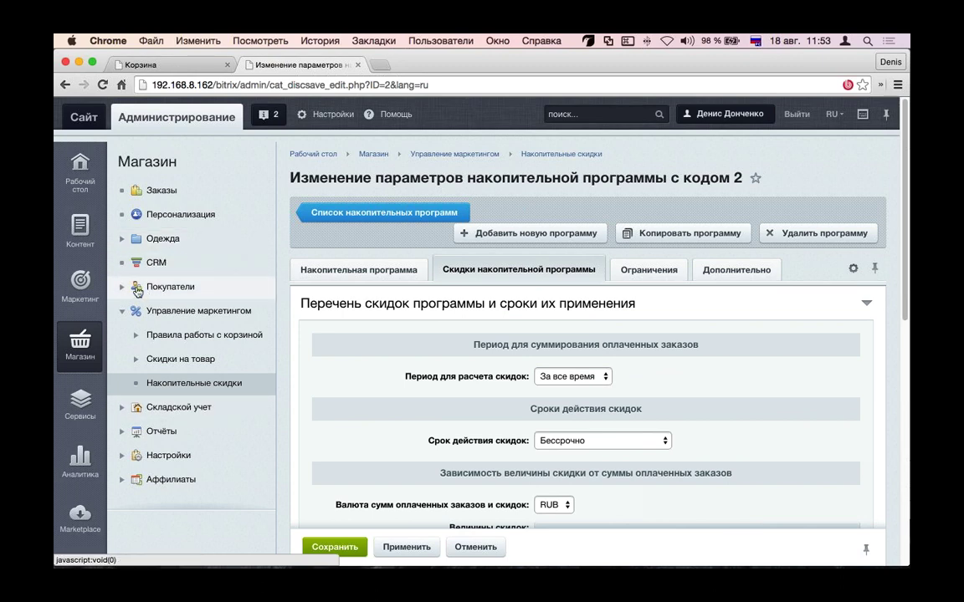
pyautogui.click(133, 287)
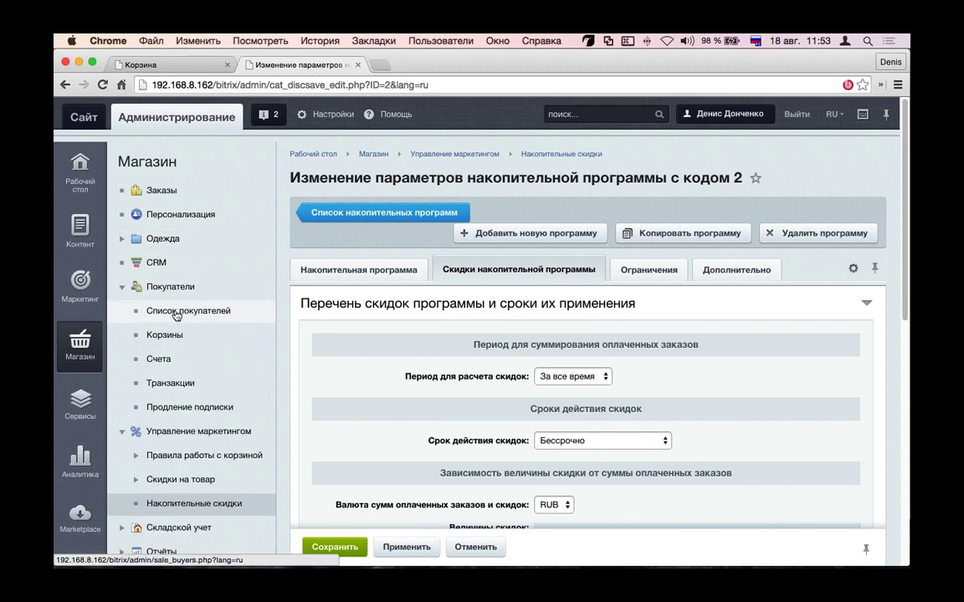
pyautogui.click(259, 304)
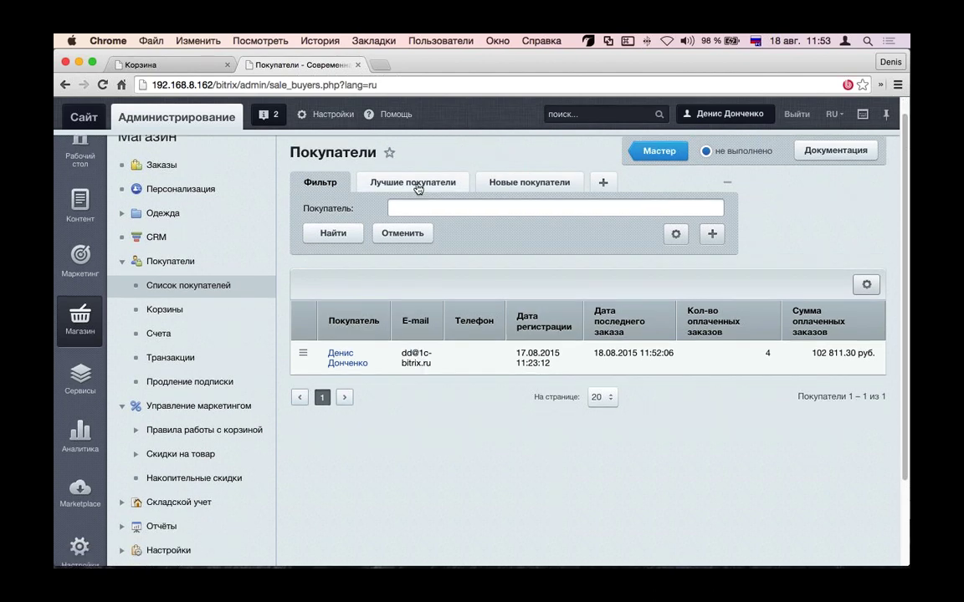
pyautogui.click(419, 183)
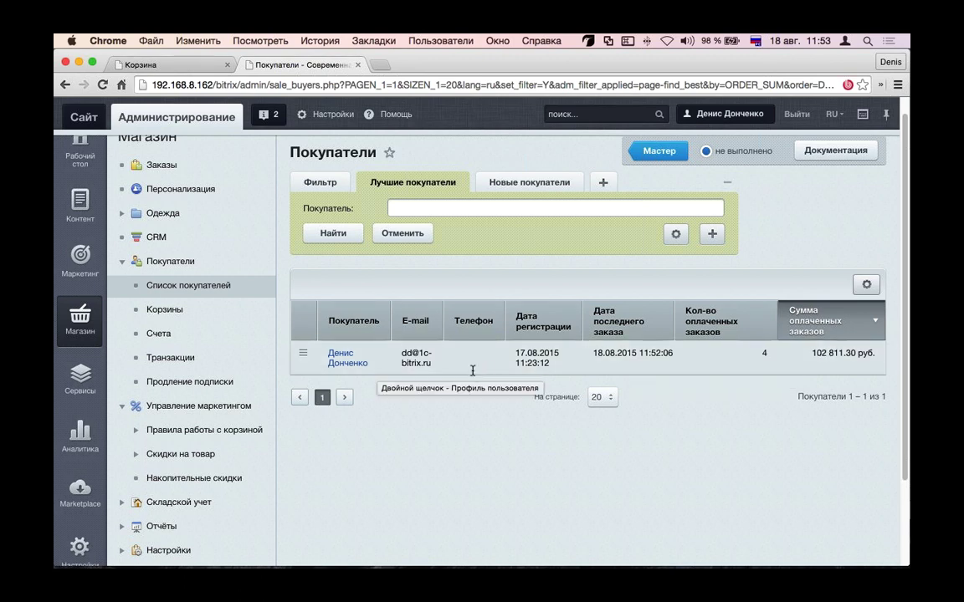
pyautogui.moveTo(483, 371); pyautogui.dragTo(404, 355)
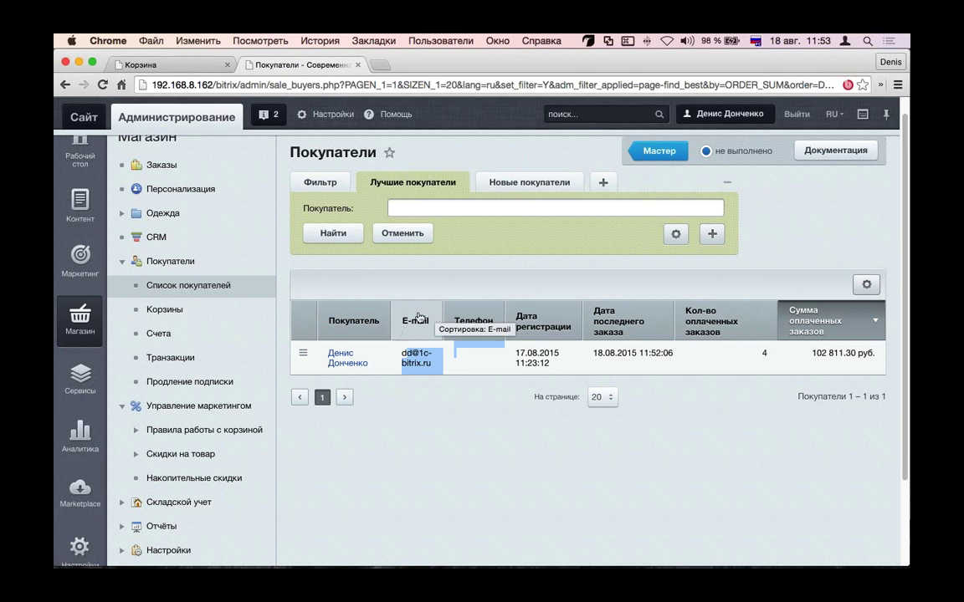
# Step: Show the tools of the Маркетинг section and switch to the presentation slides
pyautogui.click(90, 272)
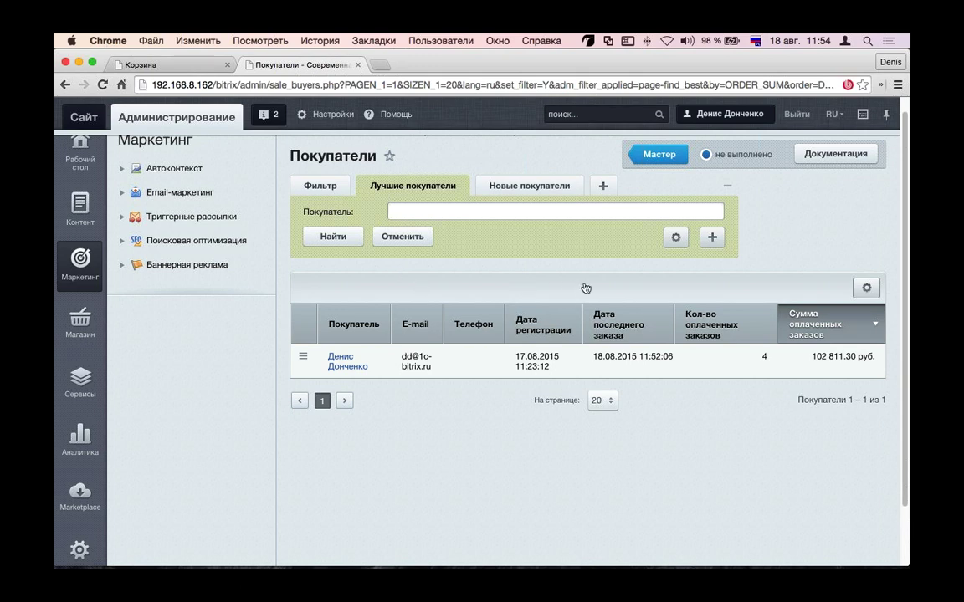
pyautogui.press('super+Tab')
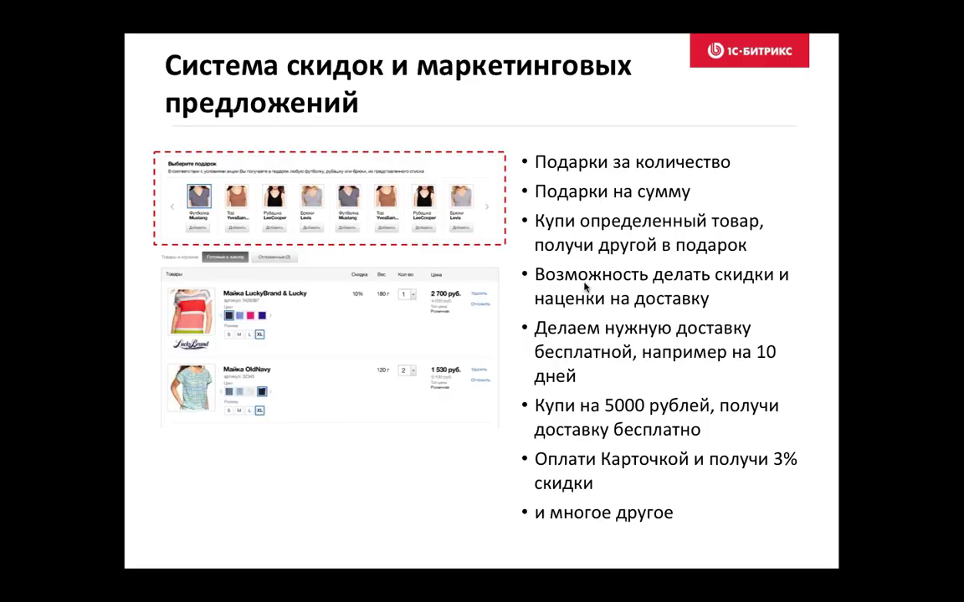
pyautogui.press('Right')
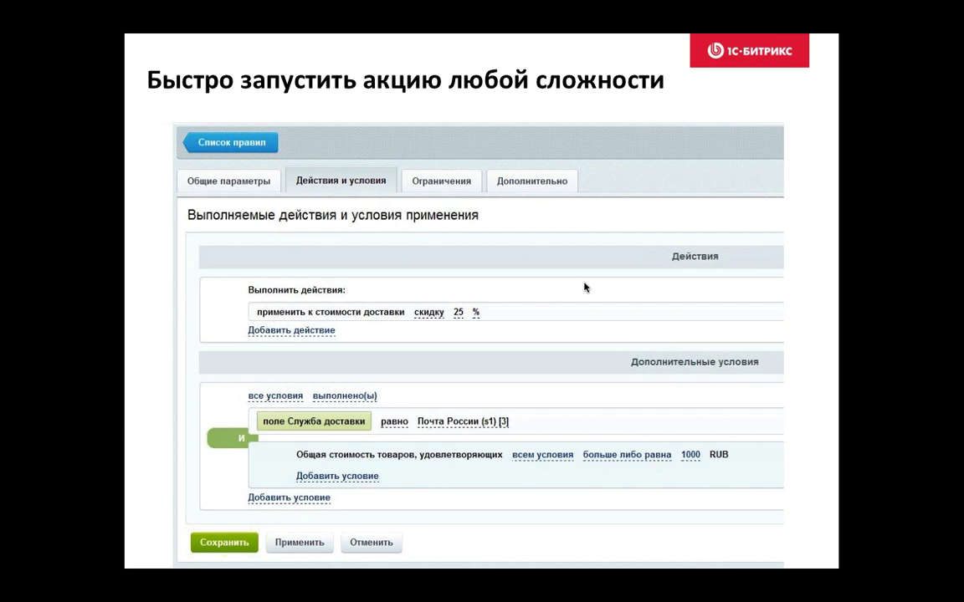
pyautogui.press('Right')
pyautogui.press('Right')
pyautogui.press('Right')
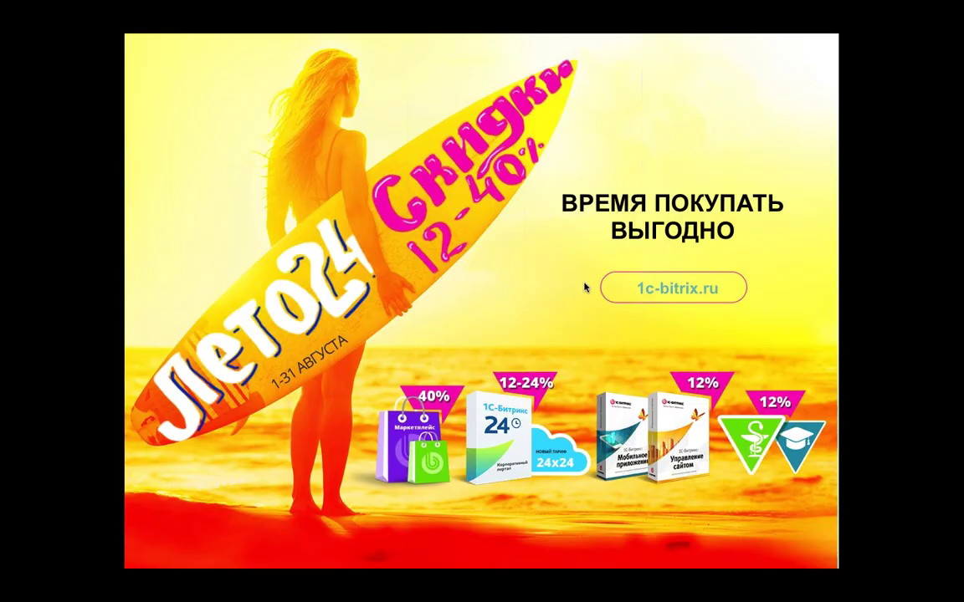
pyautogui.press('Right')
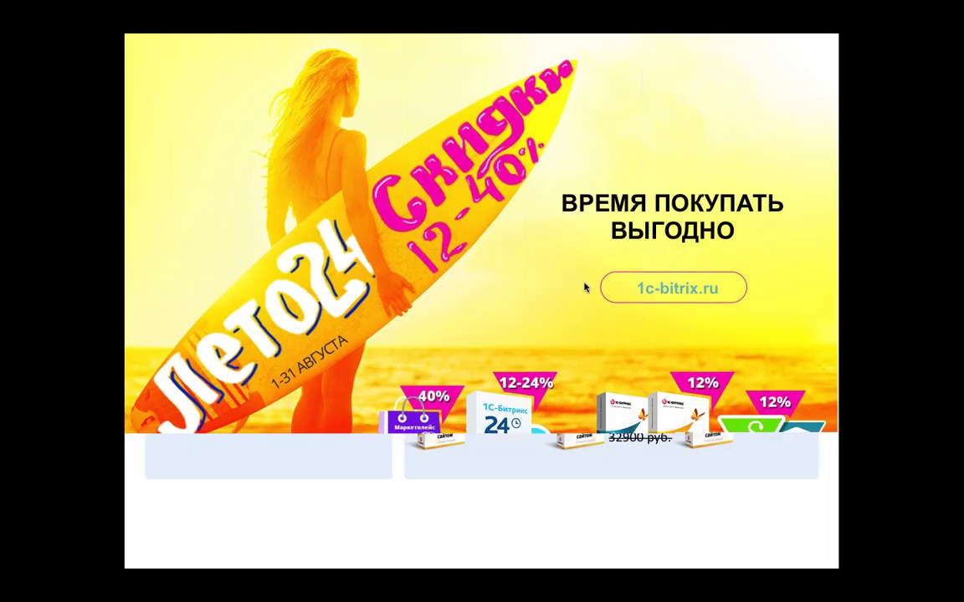